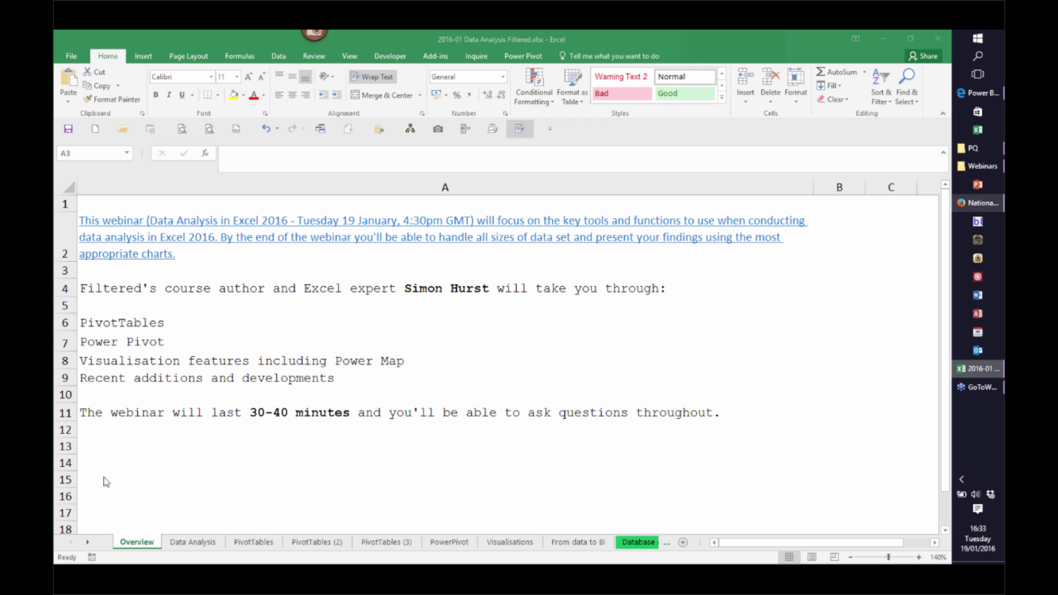
Go to the Data Analysis sheet of the 2016-01 Data Analysis Filtered workbook
{"action": "left_click", "coordinate": [198, 543]}
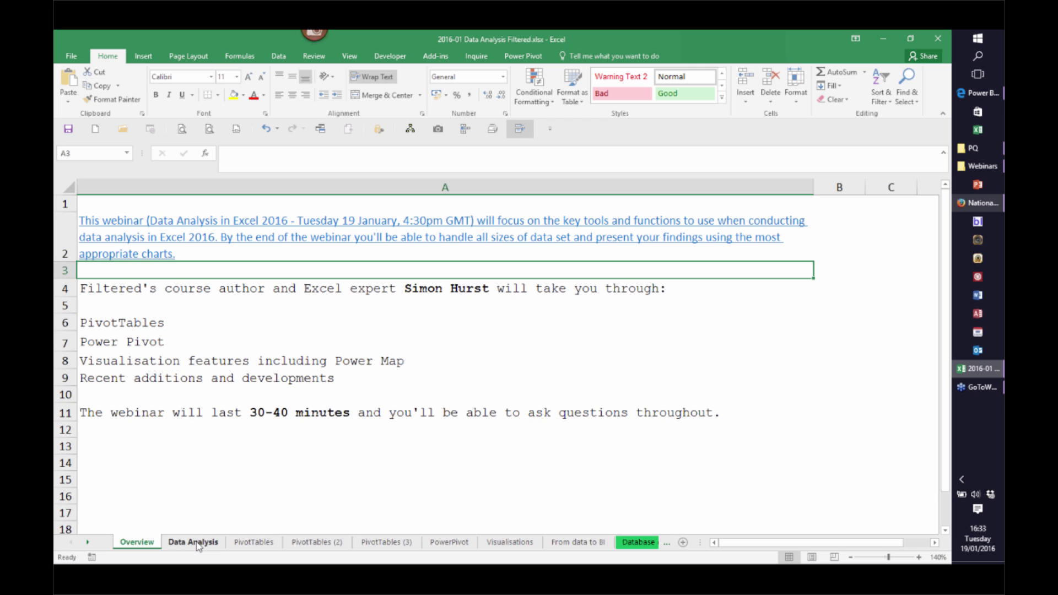
{"action": "left_click", "coordinate": [197, 543]}
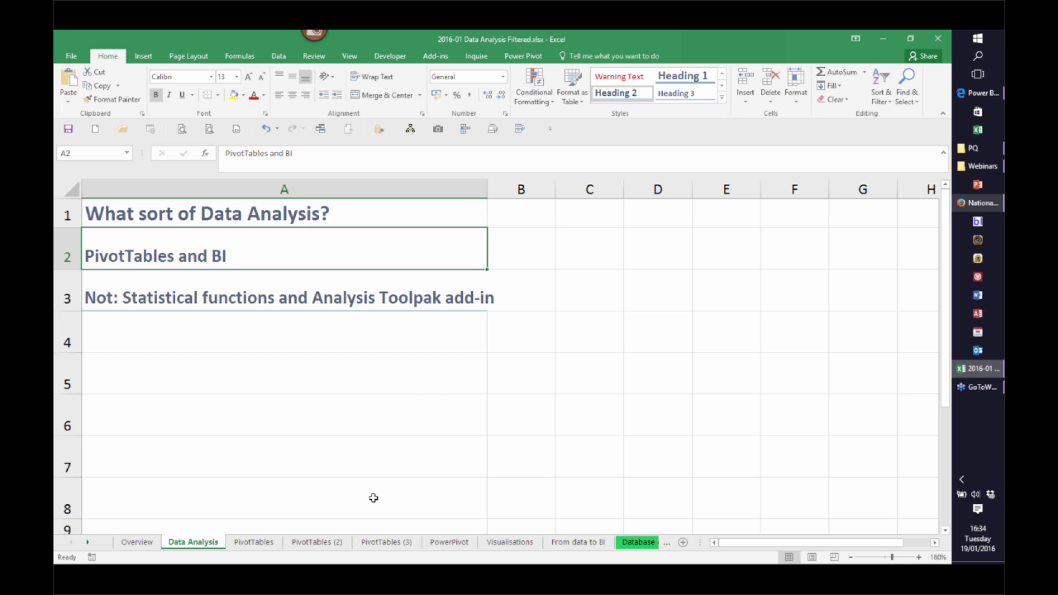
Show the PivotTables introduction sheet covering data volumes, structure and summarising
{"action": "left_click", "coordinate": [253, 542]}
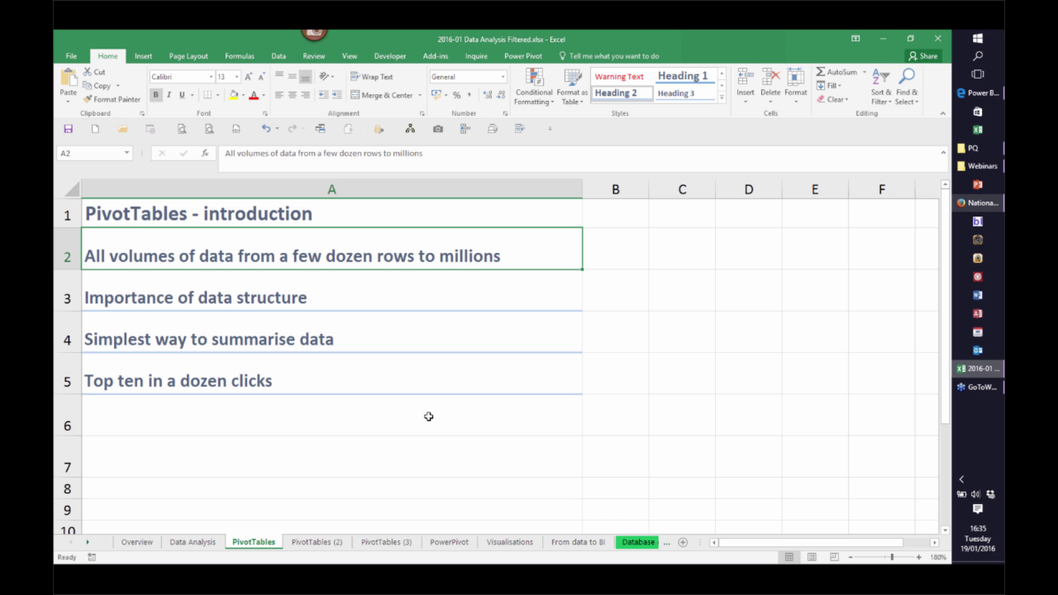
Open the Database data PT sheet and scroll across the orders table's columns
{"action": "left_click", "coordinate": [639, 543]}
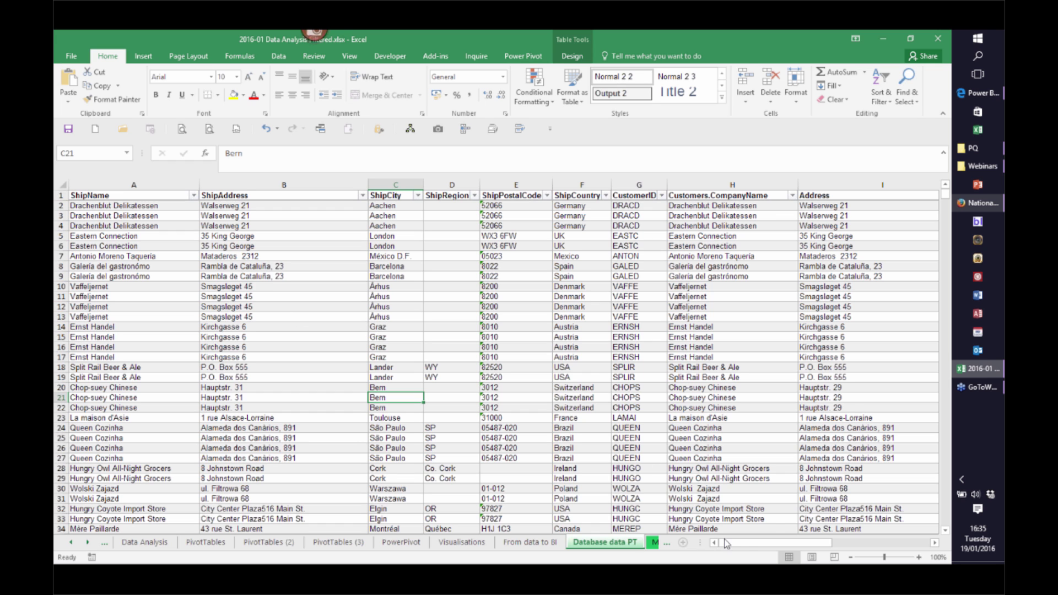
{"action": "left_click_drag", "start_coordinate": [750, 545], "coordinate": [908, 551]}
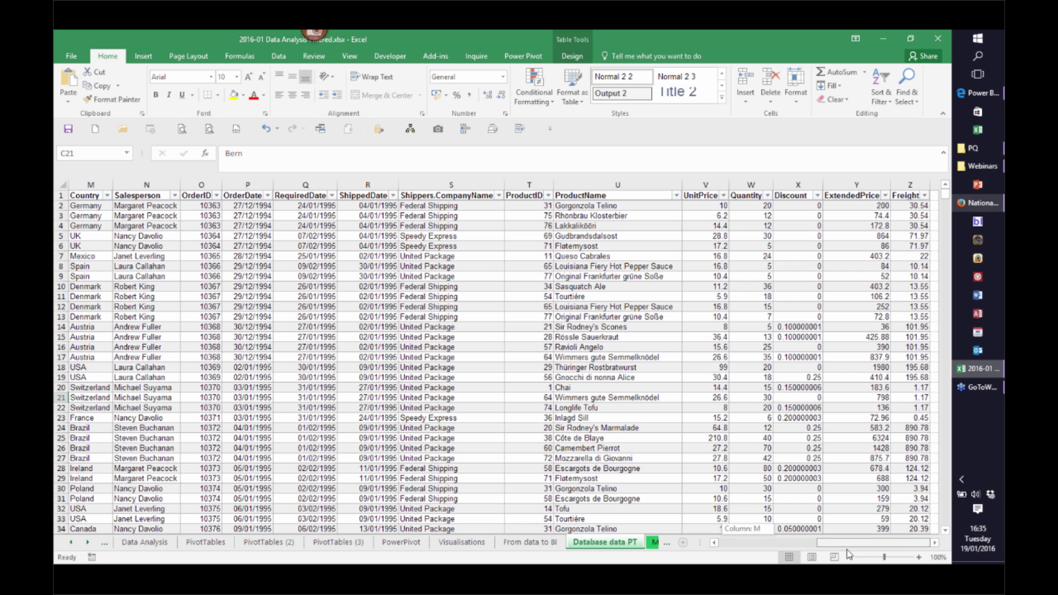
{"action": "left_click_drag", "start_coordinate": [834, 549], "coordinate": [903, 542]}
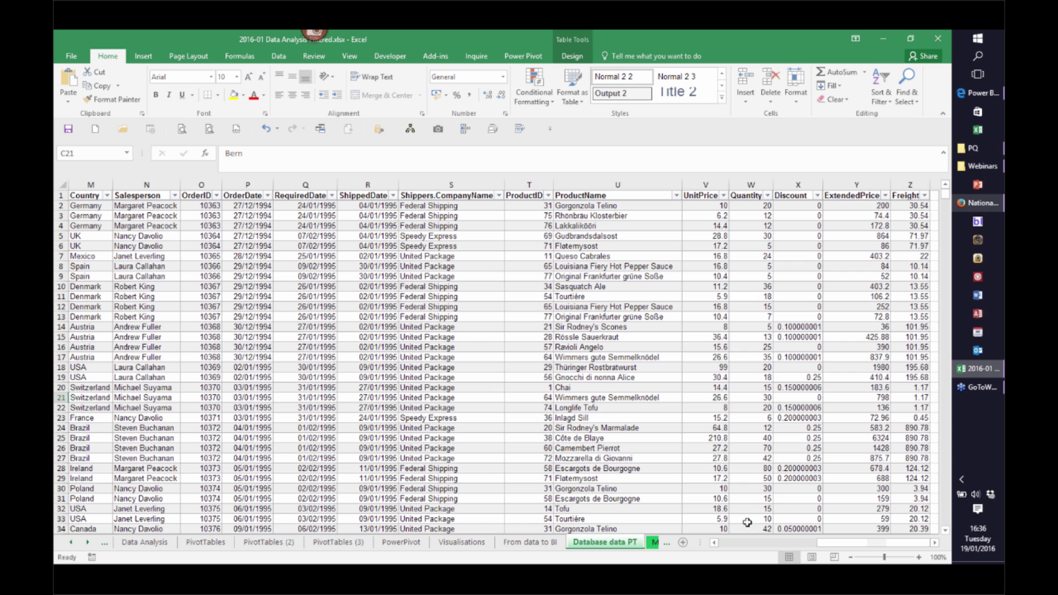
{"action": "left_click_drag", "start_coordinate": [820, 544], "coordinate": [721, 545]}
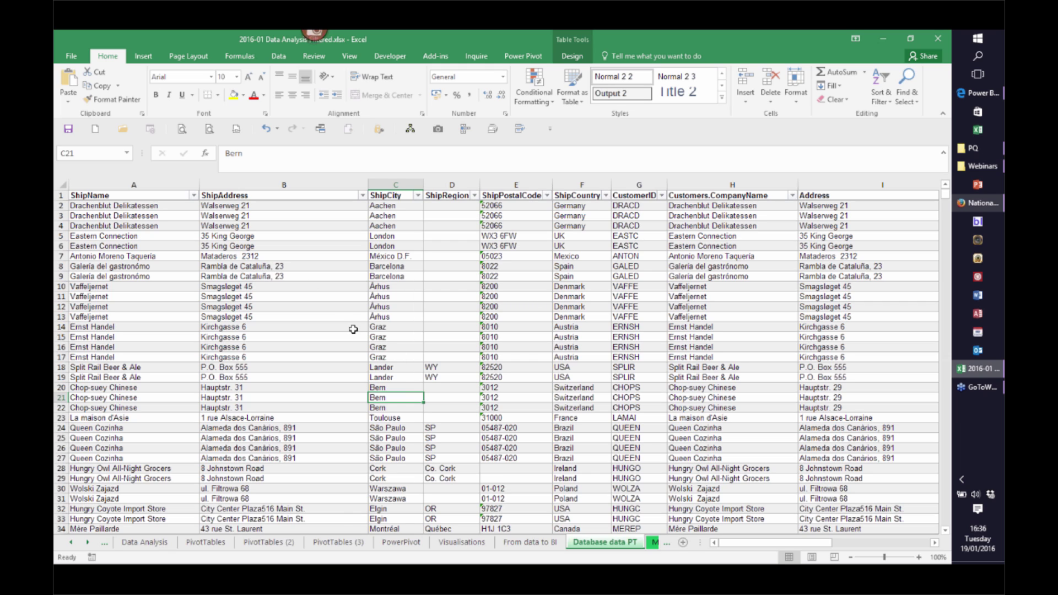
{"action": "left_click_drag", "start_coordinate": [750, 543], "coordinate": [818, 547]}
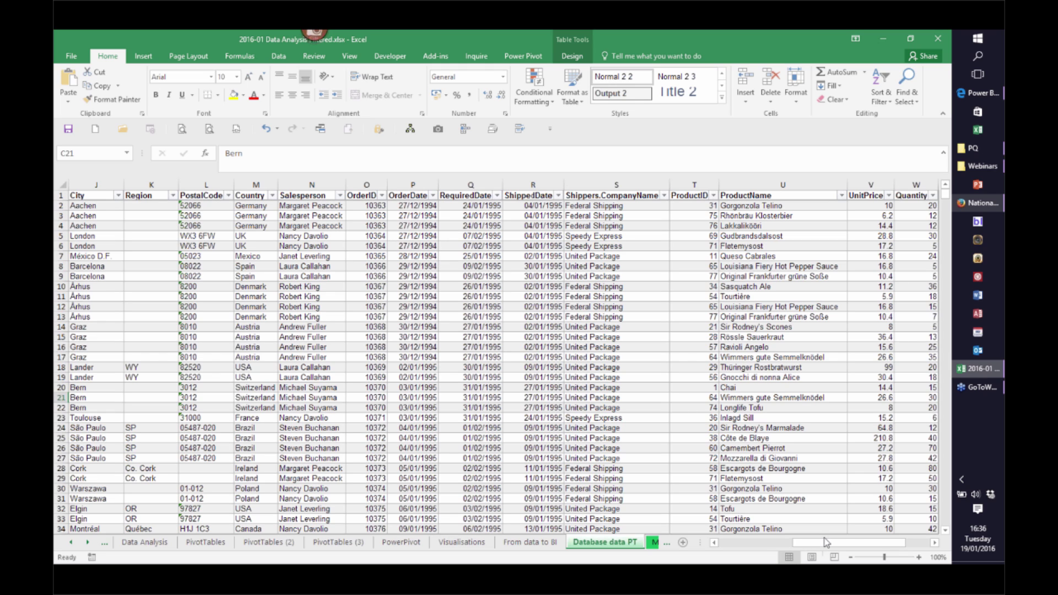
{"action": "left_click_drag", "start_coordinate": [881, 542], "coordinate": [925, 543]}
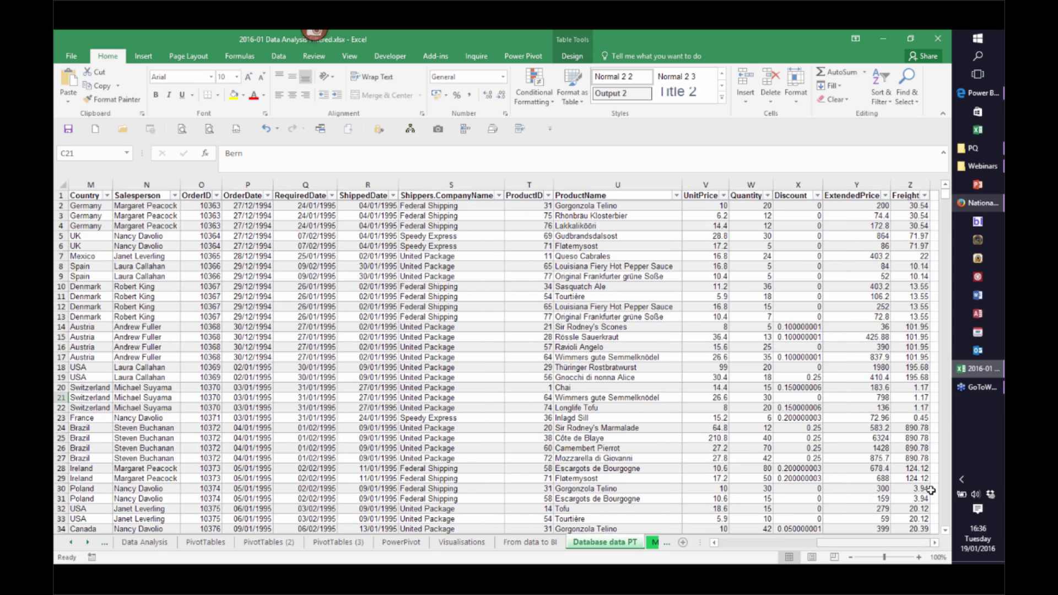
{"action": "left_click_drag", "start_coordinate": [838, 544], "coordinate": [811, 538]}
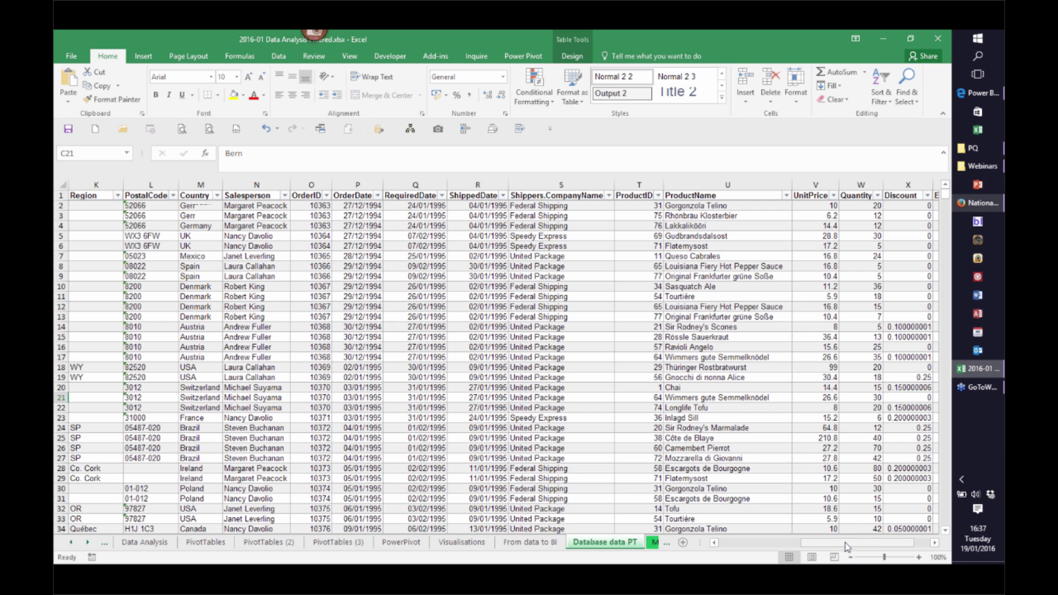
{"action": "left_click_drag", "start_coordinate": [847, 546], "coordinate": [864, 547]}
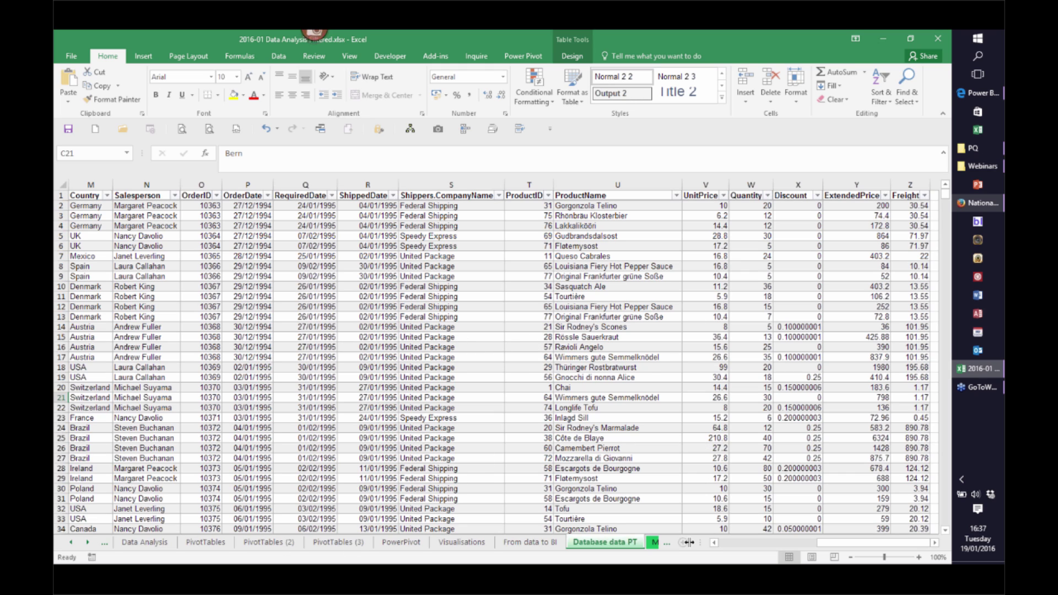
{"action": "mouse_move", "coordinate": [846, 543]}
{"action": "left_mouse_down"}
{"action": "mouse_move", "coordinate": [808, 552]}
{"action": "mouse_move", "coordinate": [846, 552]}
{"action": "left_mouse_up"}
{"action": "left_click", "coordinate": [206, 542]}
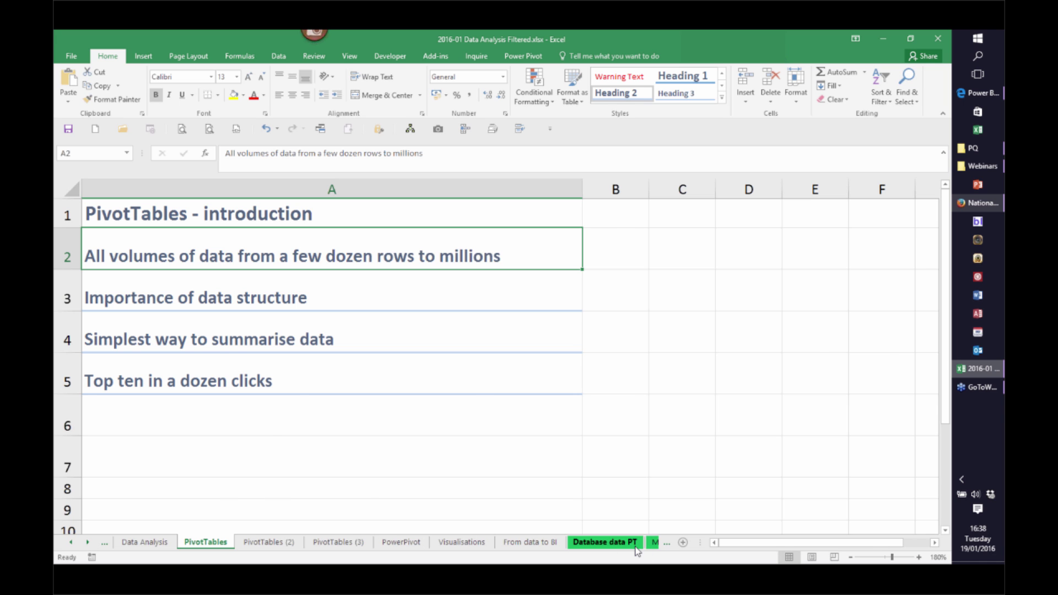
{"action": "left_click", "coordinate": [606, 542]}
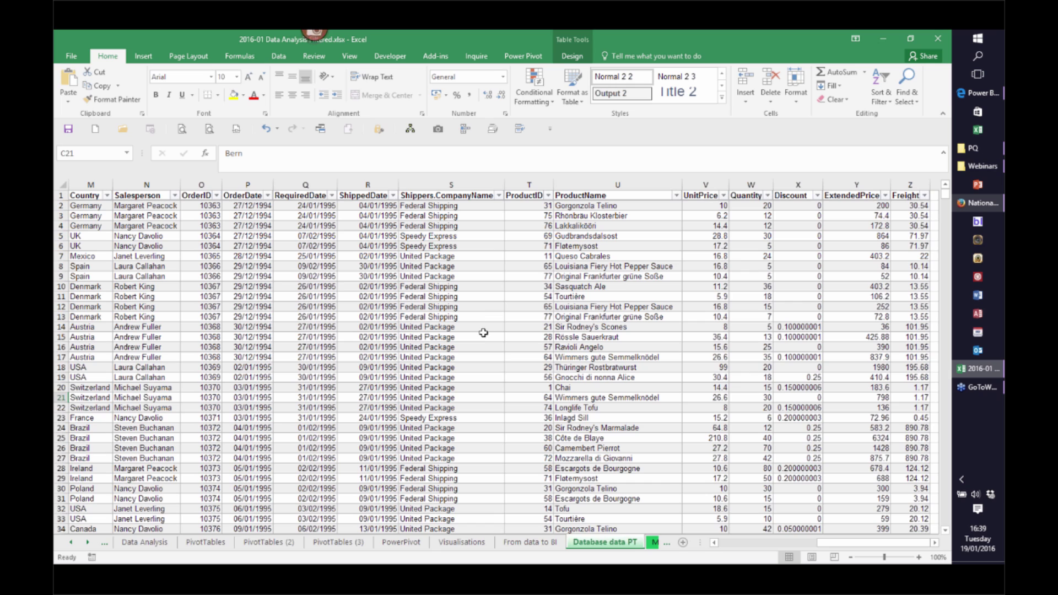
{"action": "left_click", "coordinate": [202, 543]}
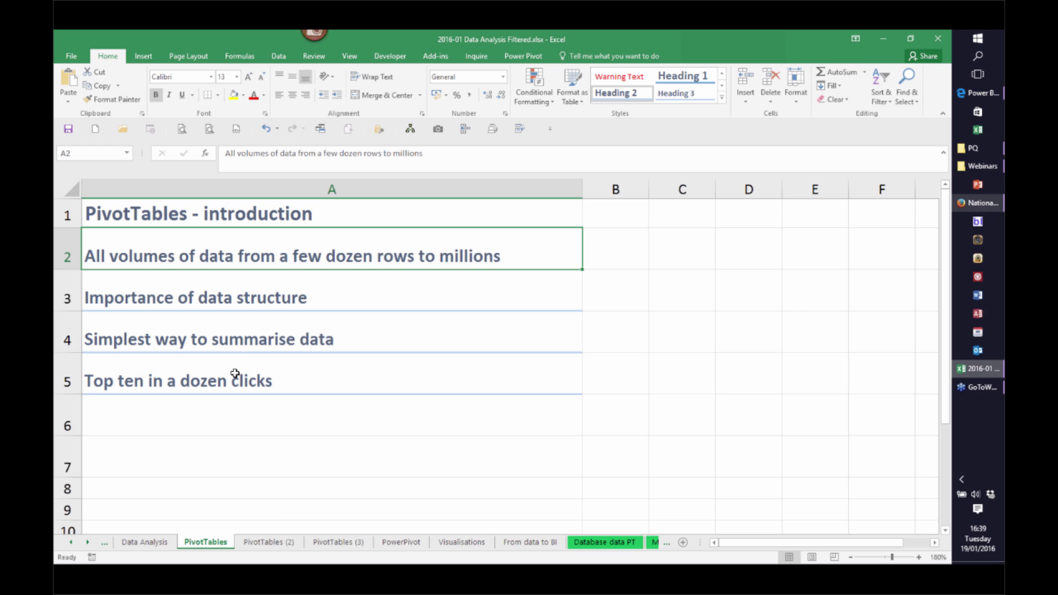
{"action": "left_click", "coordinate": [608, 544]}
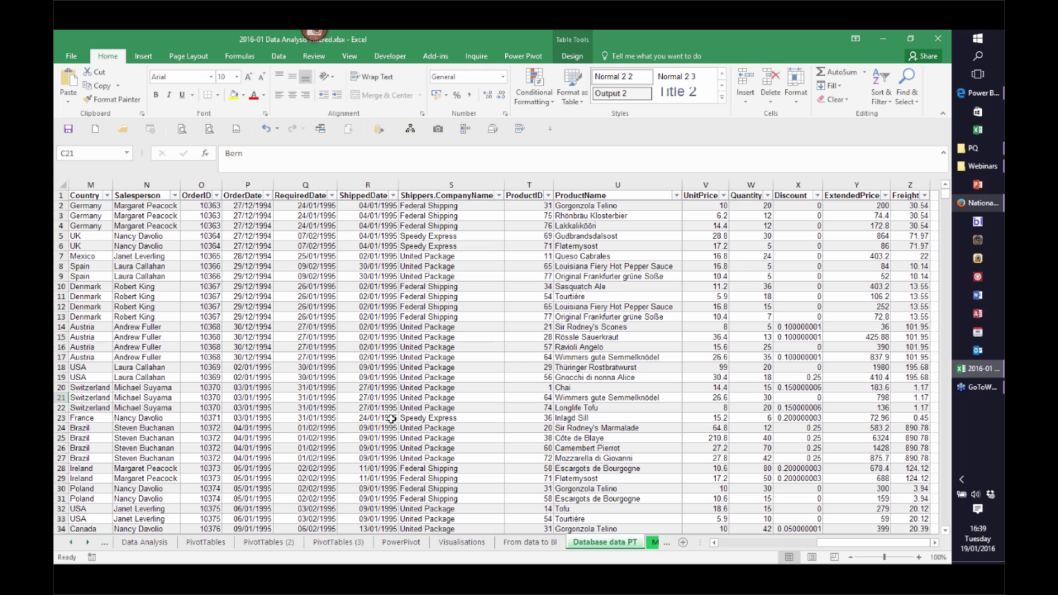
{"action": "left_click", "coordinate": [570, 236]}
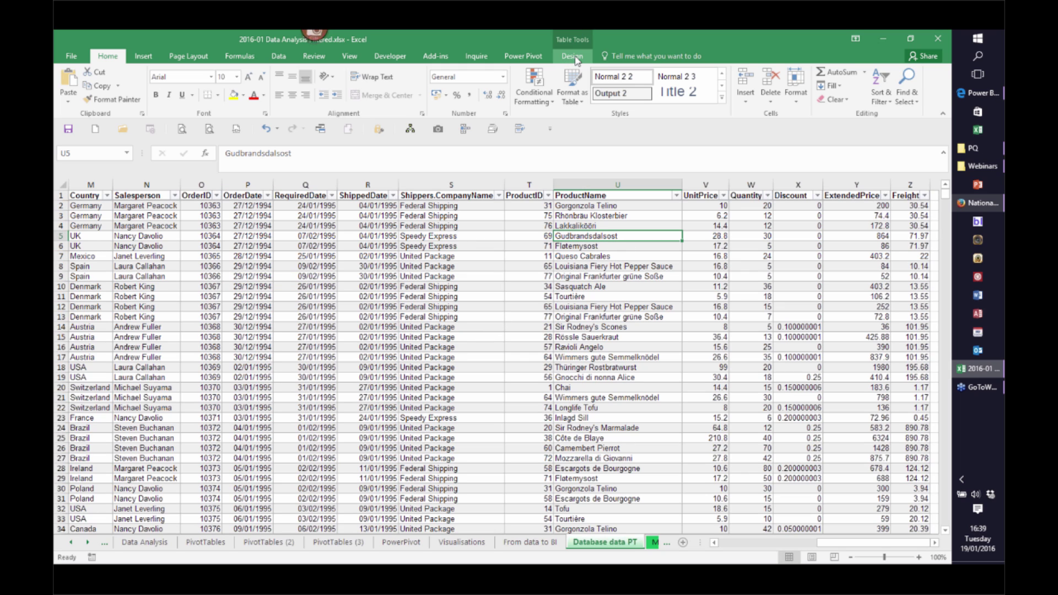
{"action": "left_click", "coordinate": [573, 57]}
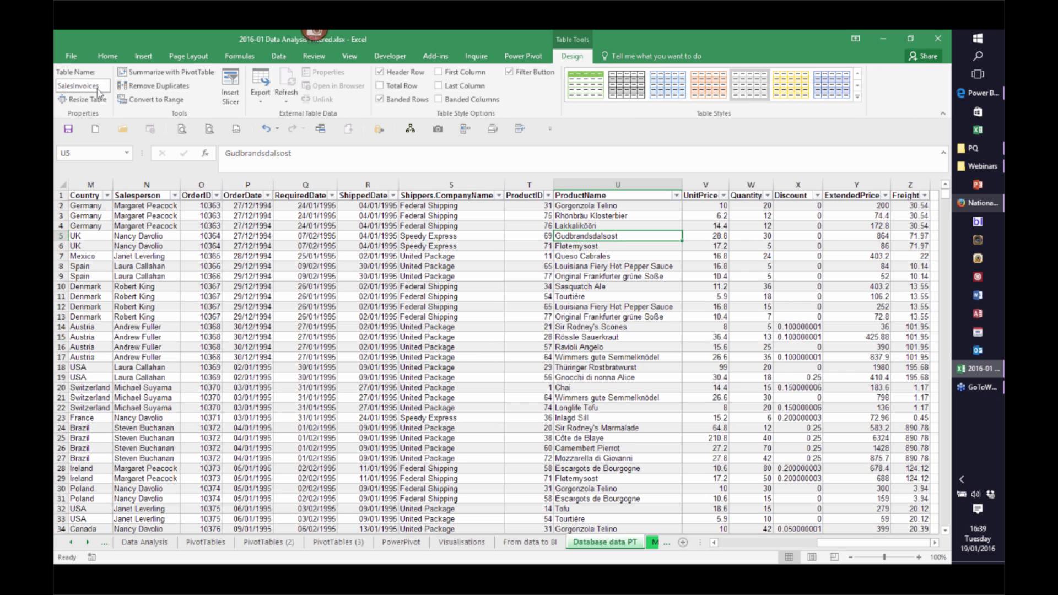
{"action": "left_click", "coordinate": [368, 307]}
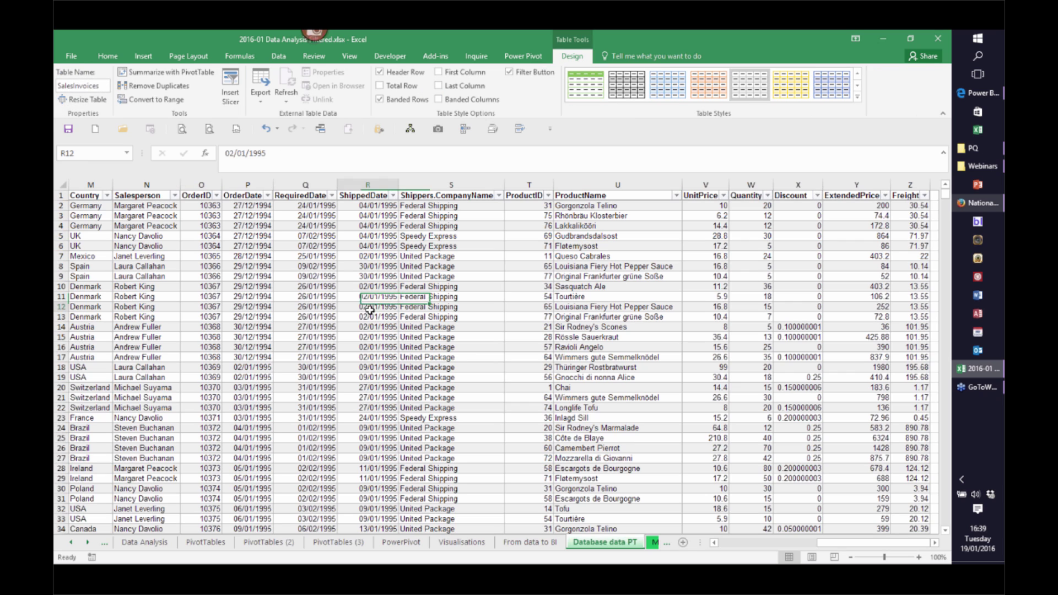
Insert PivotTable1 on a new worksheet using the SalesInvoices table as its source
{"action": "left_click", "coordinate": [144, 56]}
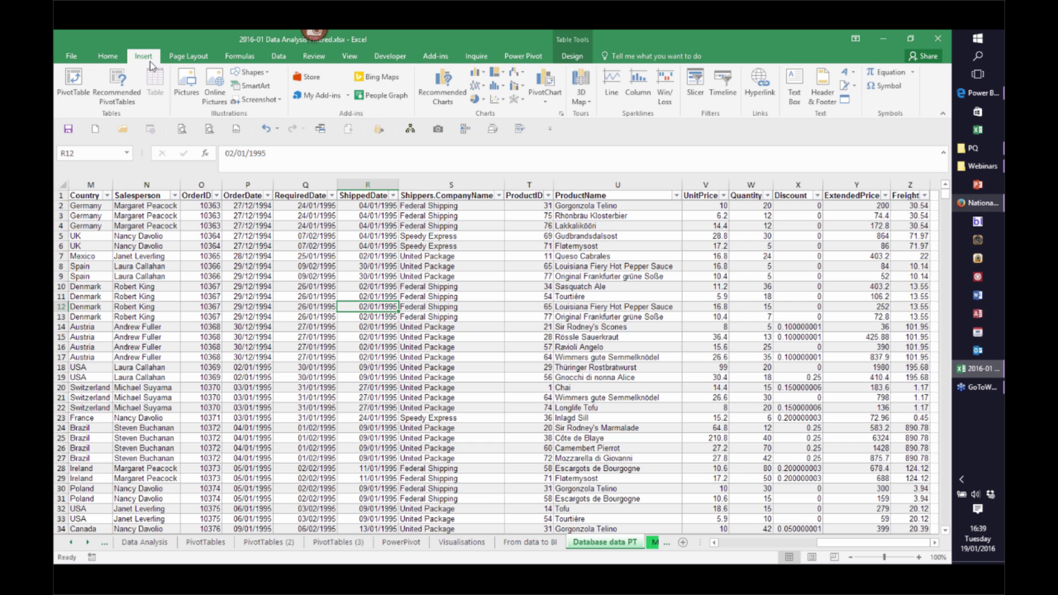
{"action": "left_click", "coordinate": [82, 89]}
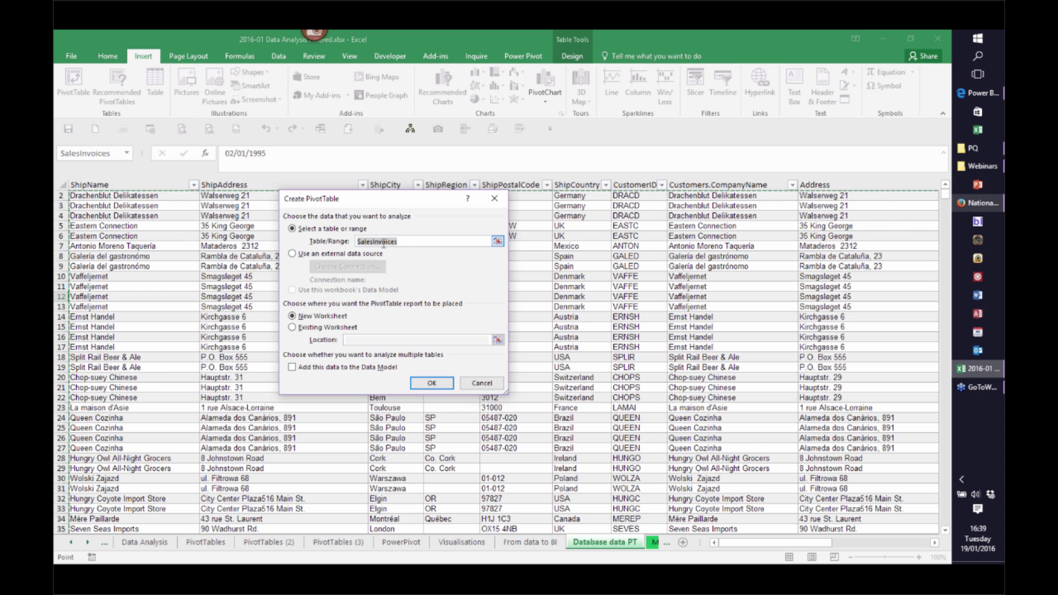
{"action": "left_click", "coordinate": [395, 240]}
{"action": "double_click", "coordinate": [384, 242]}
{"action": "left_click", "coordinate": [407, 243]}
{"action": "left_click", "coordinate": [432, 385]}
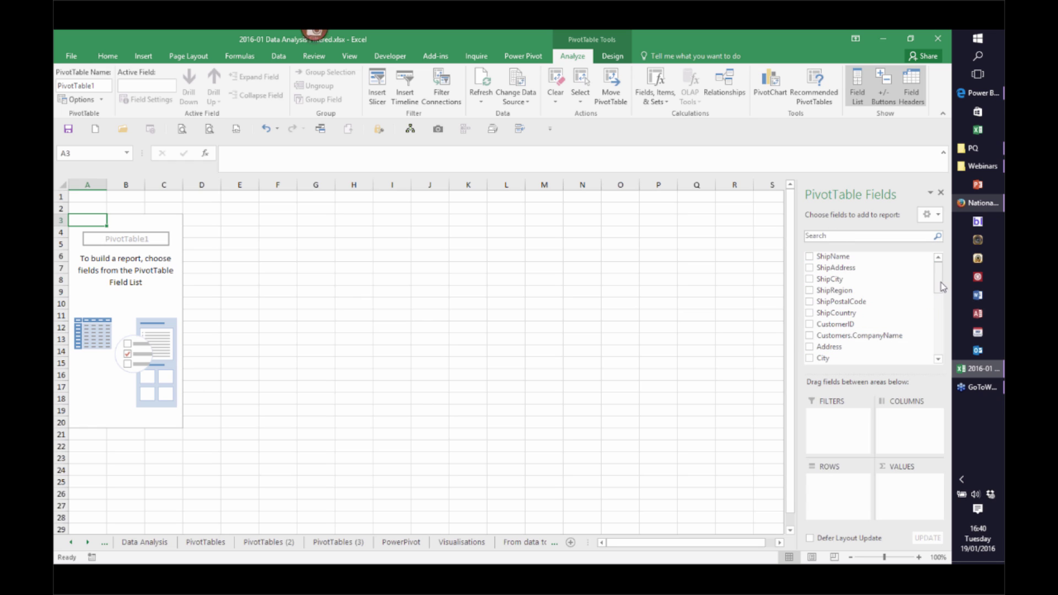
Put ProductName in the pivot's Rows and Sum of ExtendedPrice in Values
{"action": "mouse_move", "coordinate": [941, 288]}
{"action": "left_mouse_down"}
{"action": "mouse_move", "coordinate": [932, 351]}
{"action": "mouse_move", "coordinate": [925, 275]}
{"action": "left_mouse_up"}
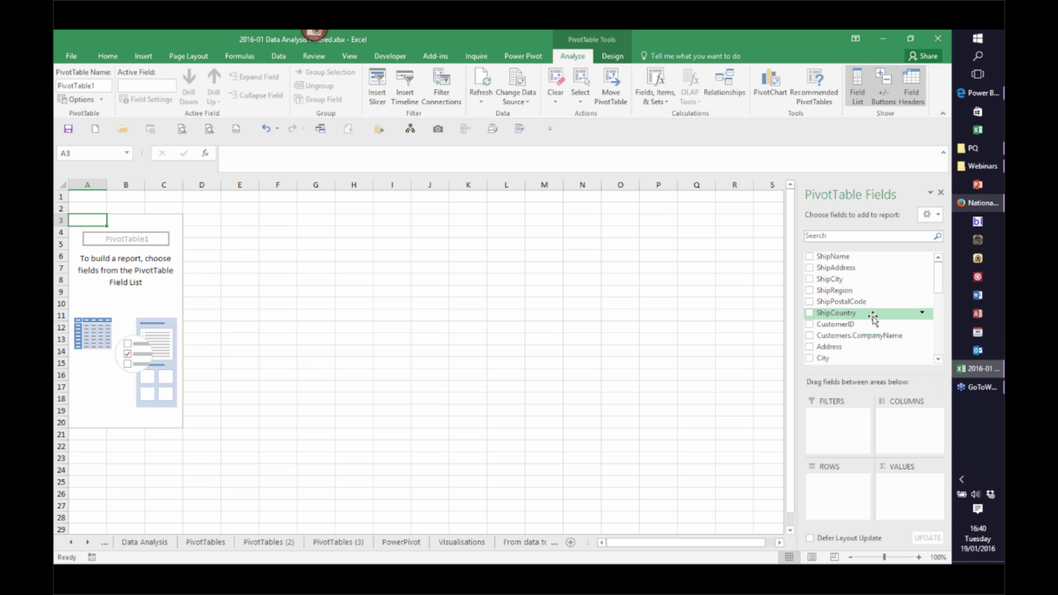
{"action": "left_click_drag", "start_coordinate": [938, 277], "coordinate": [929, 329]}
{"action": "left_click_drag", "start_coordinate": [835, 312], "coordinate": [812, 319]}
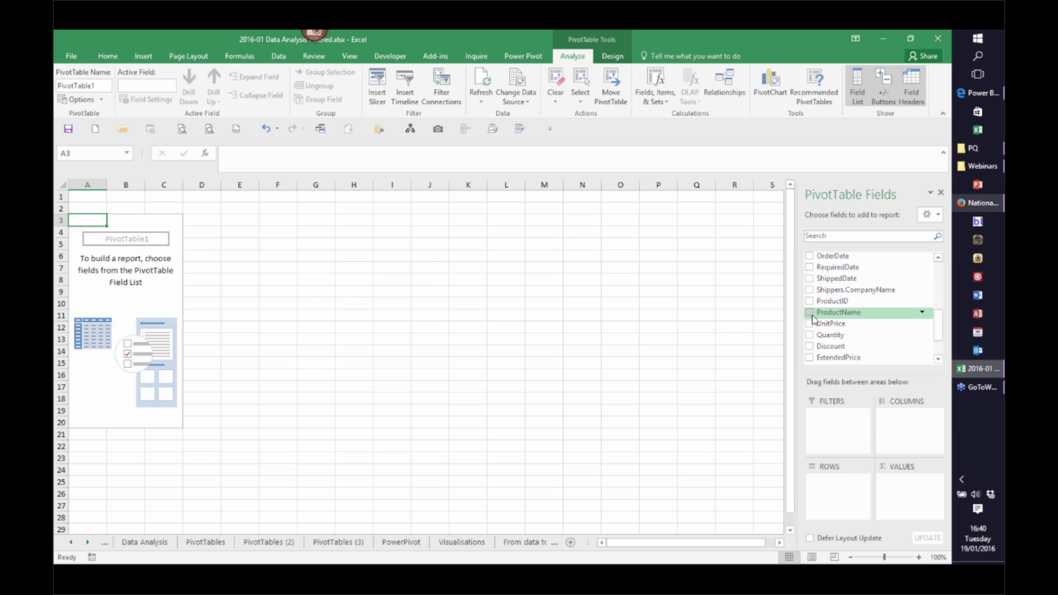
{"action": "left_click", "coordinate": [809, 313]}
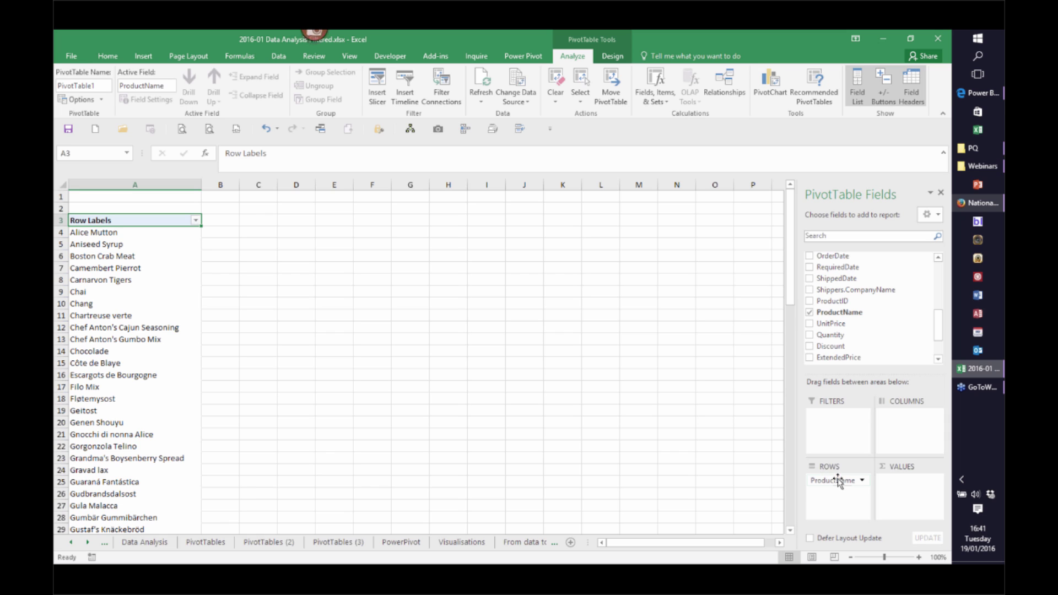
{"action": "left_click", "coordinate": [809, 358]}
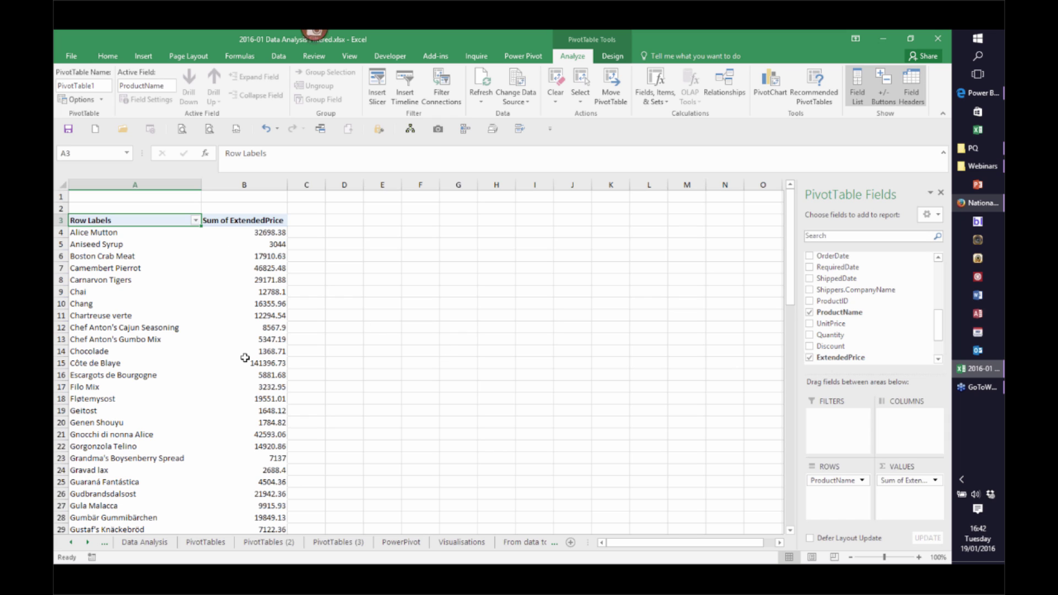
{"action": "mouse_move", "coordinate": [245, 358]}
{"action": "mouse_move", "coordinate": [272, 240]}
{"action": "mouse_move", "coordinate": [274, 266]}
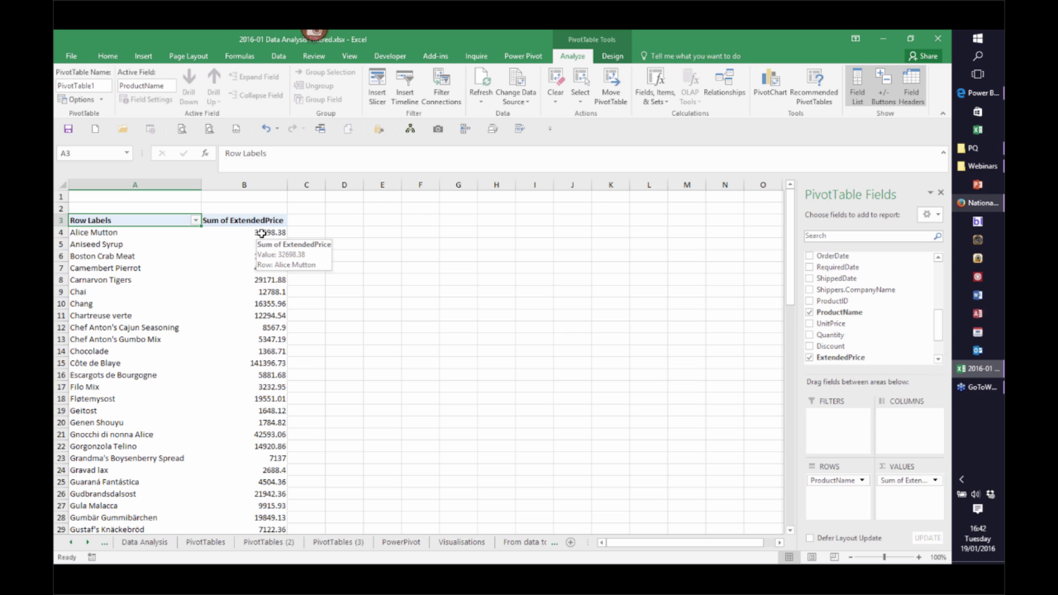
Apply the custom number format #,##0;[Red]-#,##0 to the pivot's sales totals
{"action": "right_click", "coordinate": [262, 236]}
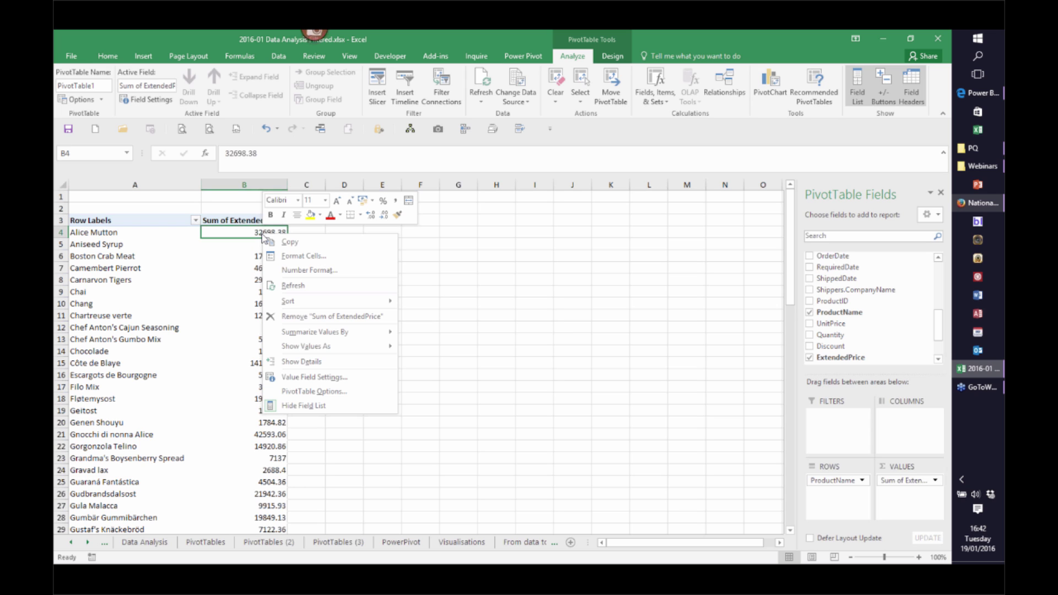
{"action": "left_click", "coordinate": [309, 269]}
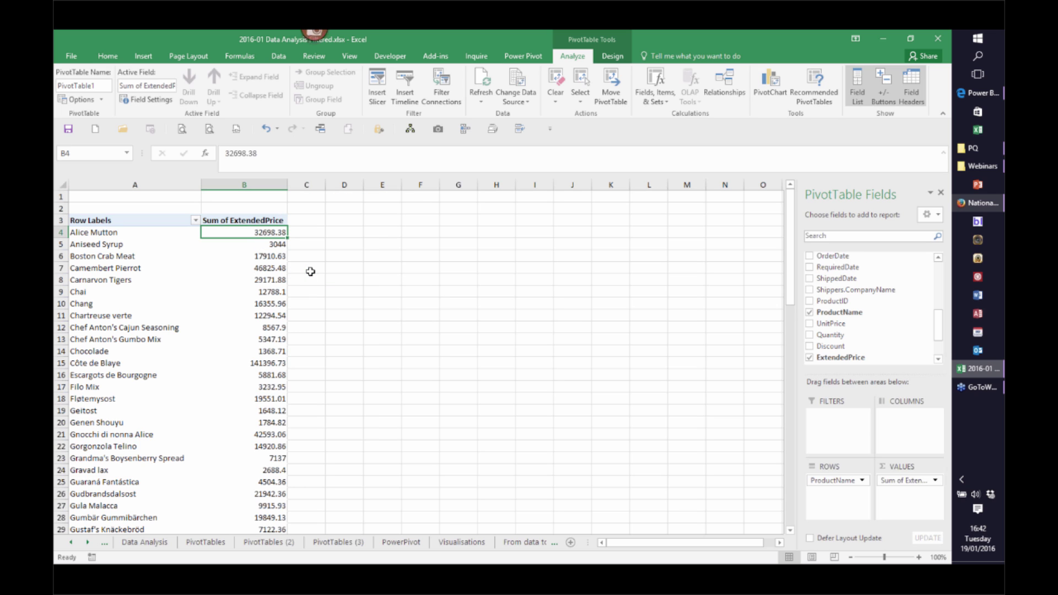
{"action": "left_click", "coordinate": [175, 266]}
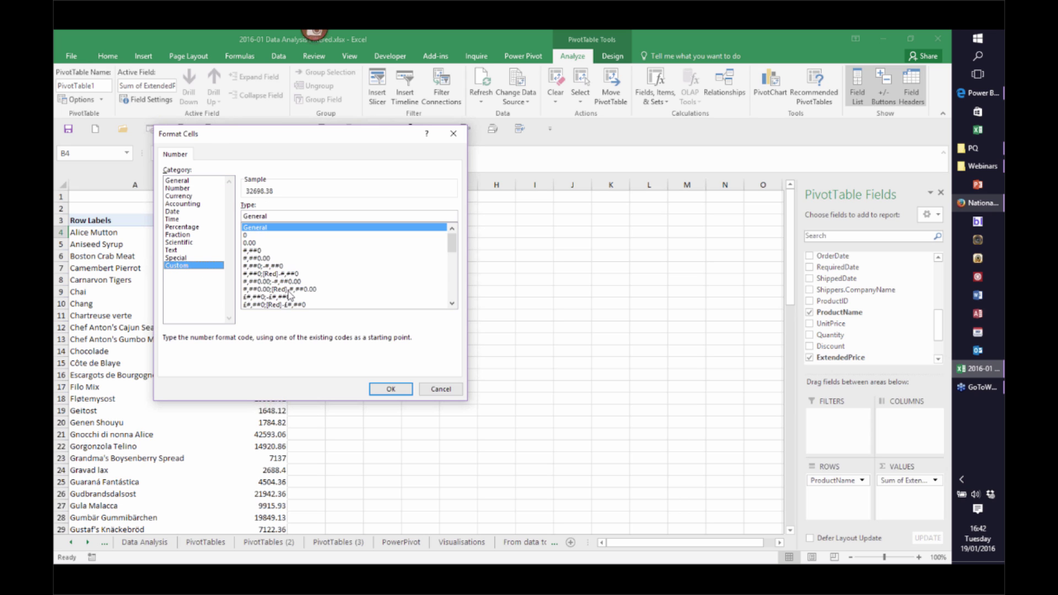
{"action": "left_click", "coordinate": [285, 274]}
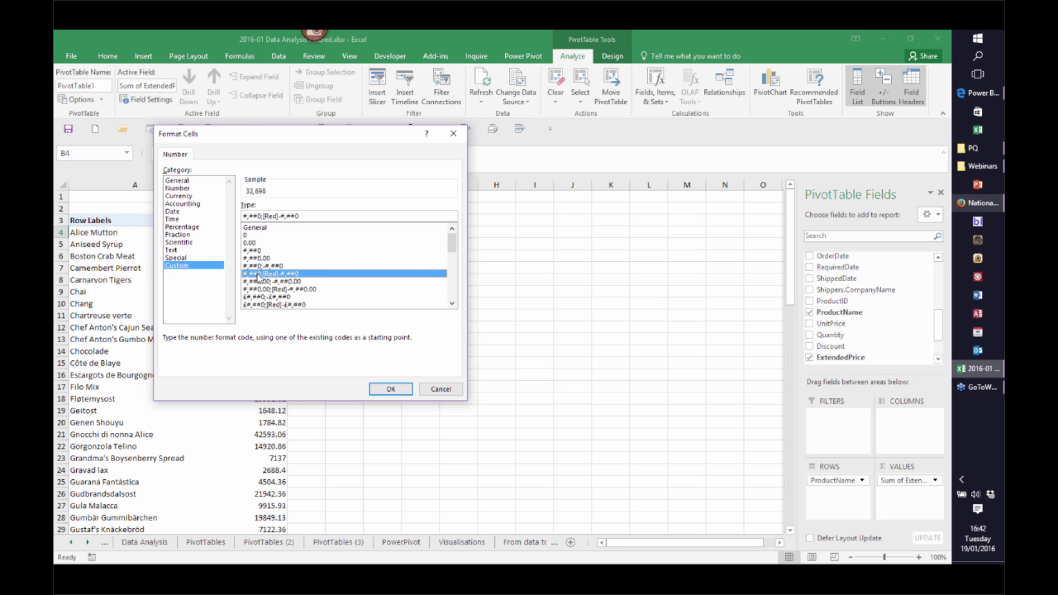
{"action": "left_click", "coordinate": [389, 389]}
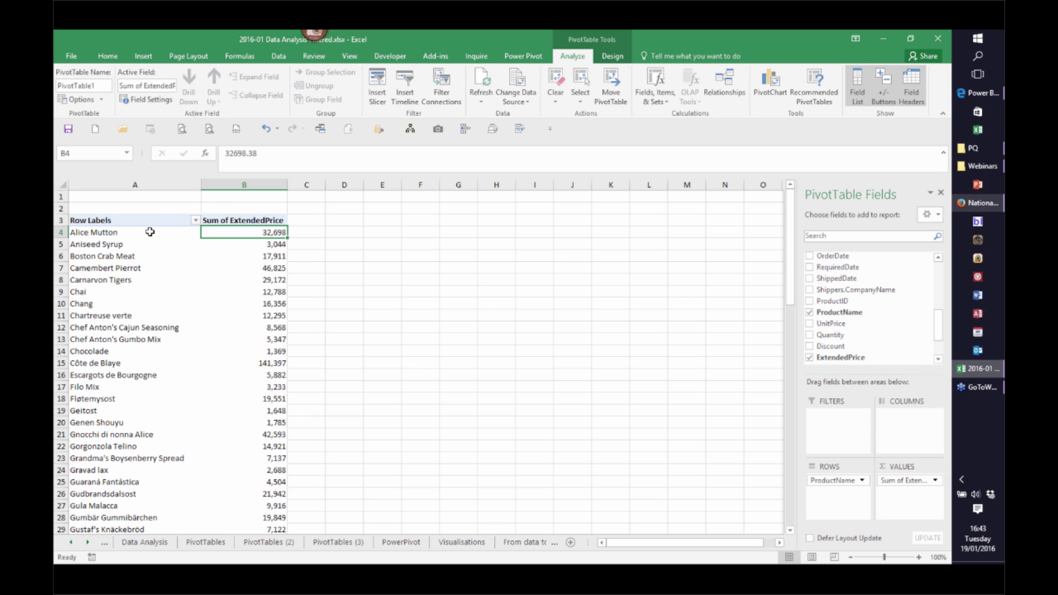
Filter ProductName to the Top 10 Items by Sum of ExtendedPrice, Grand Total 558,961
{"action": "right_click", "coordinate": [149, 234]}
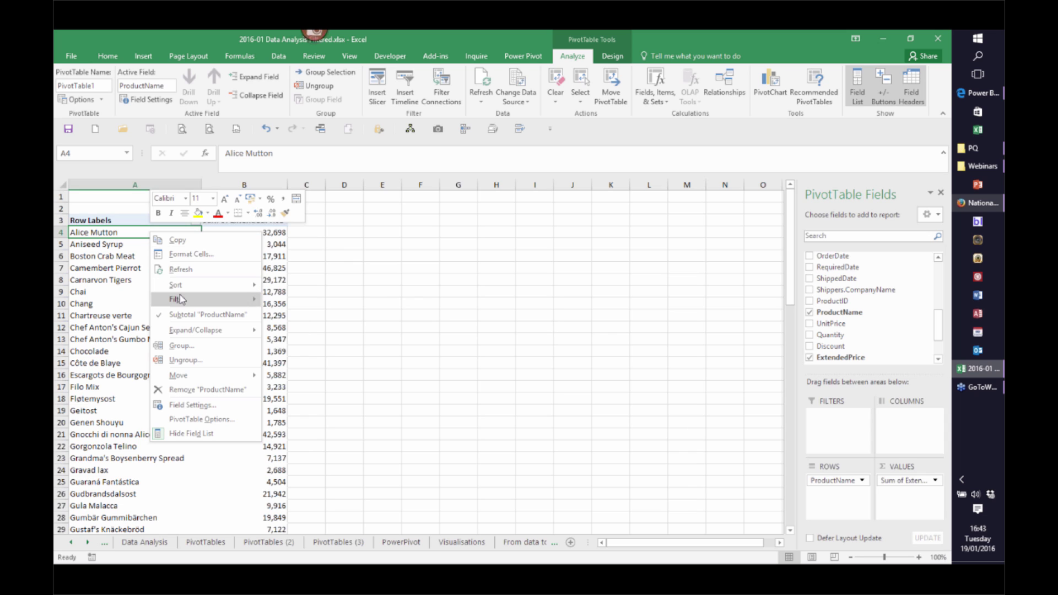
{"action": "mouse_move", "coordinate": [181, 299]}
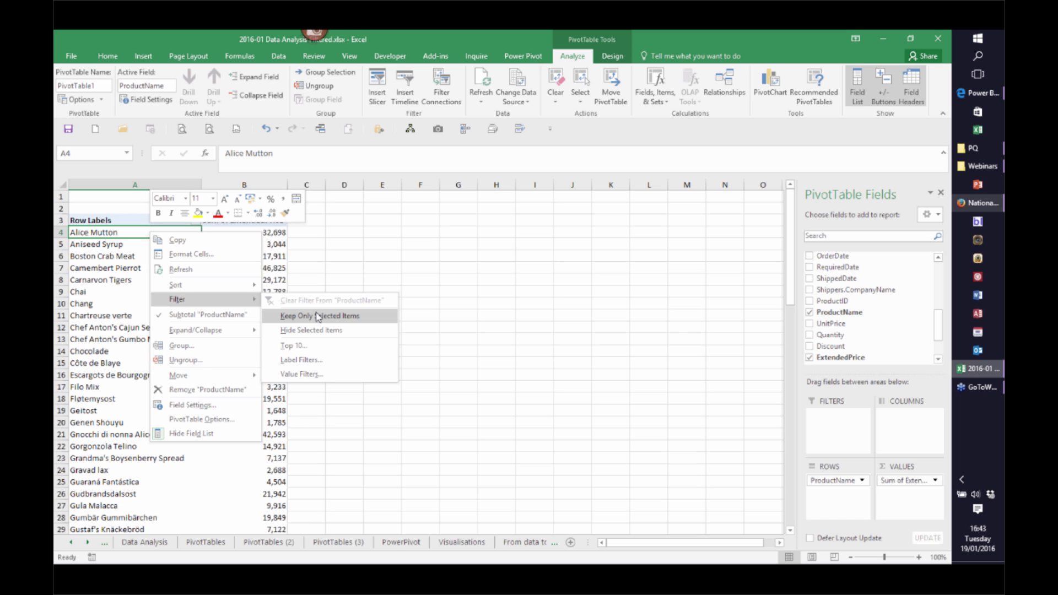
{"action": "left_click", "coordinate": [296, 346]}
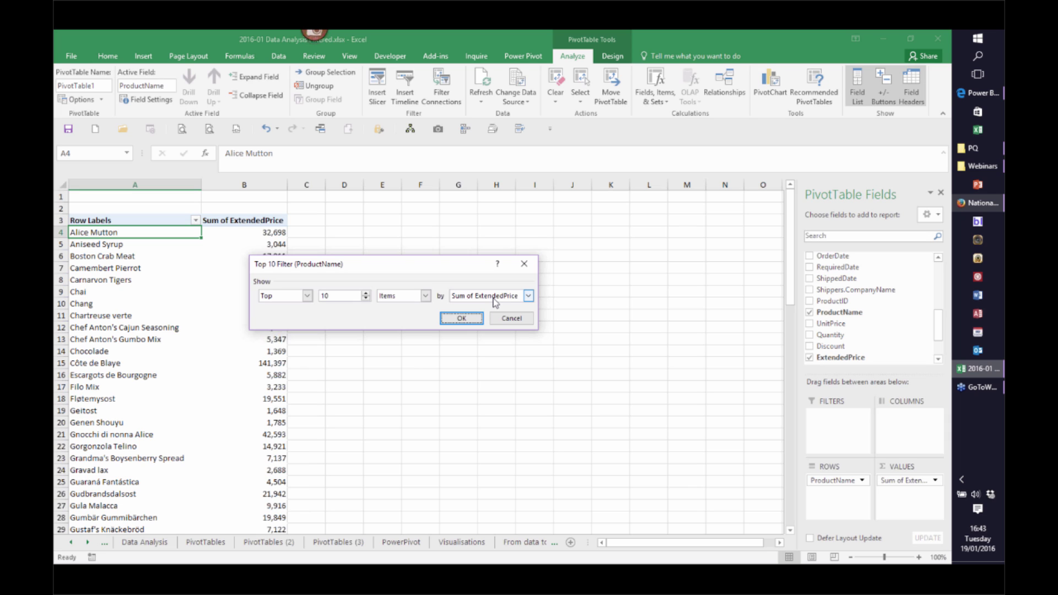
{"action": "left_click", "coordinate": [307, 296]}
{"action": "left_click", "coordinate": [307, 296]}
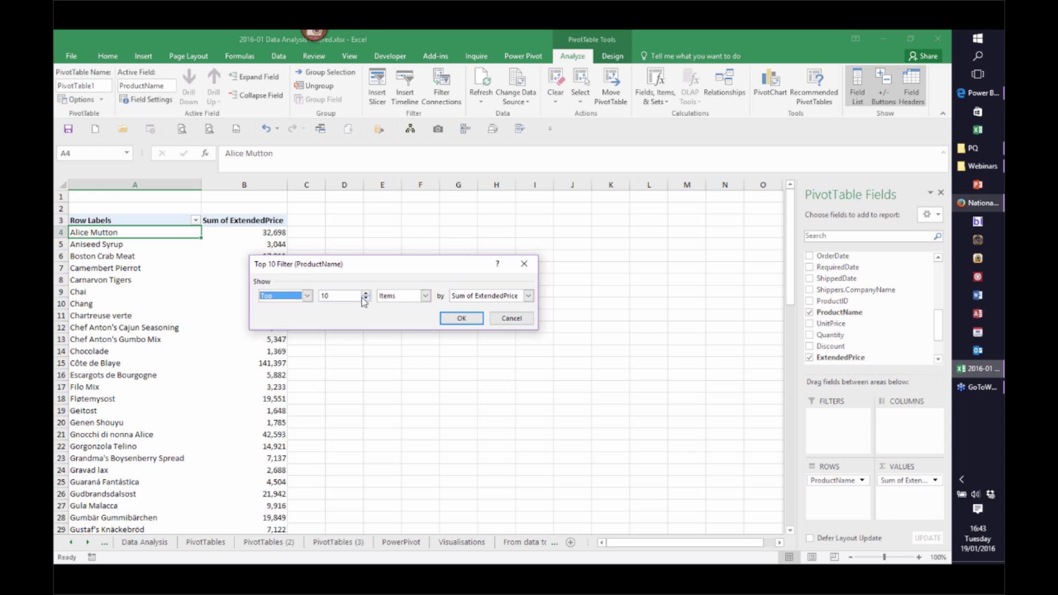
{"action": "left_click", "coordinate": [425, 296]}
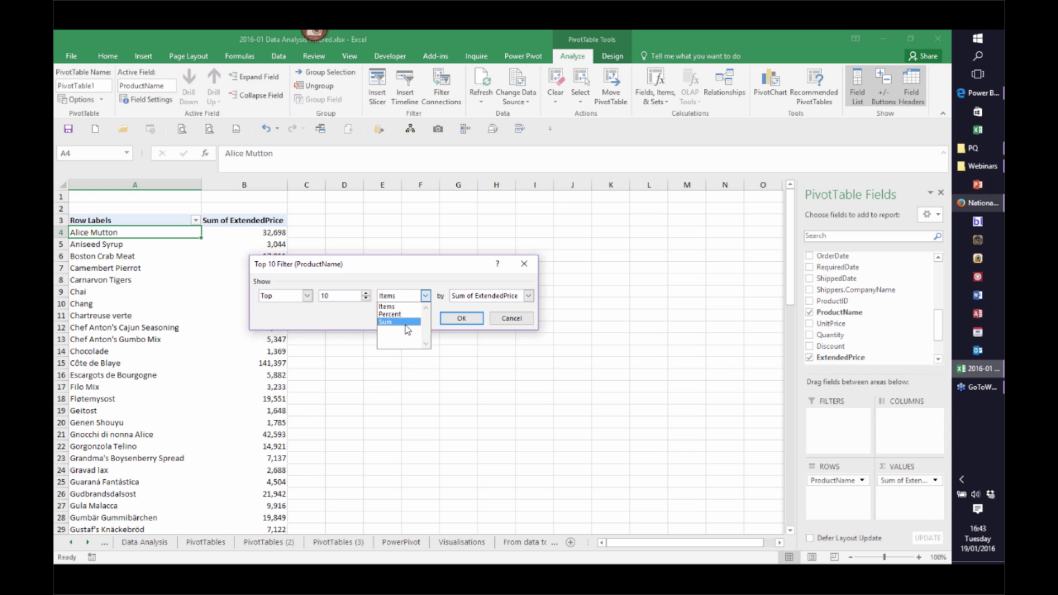
{"action": "left_click", "coordinate": [426, 297]}
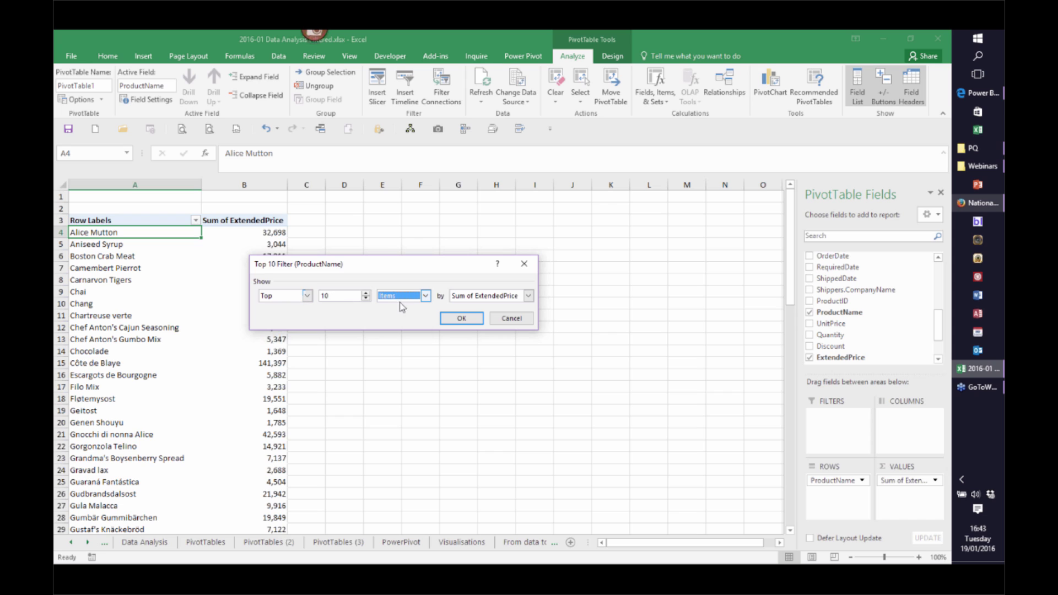
{"action": "left_click", "coordinate": [454, 319]}
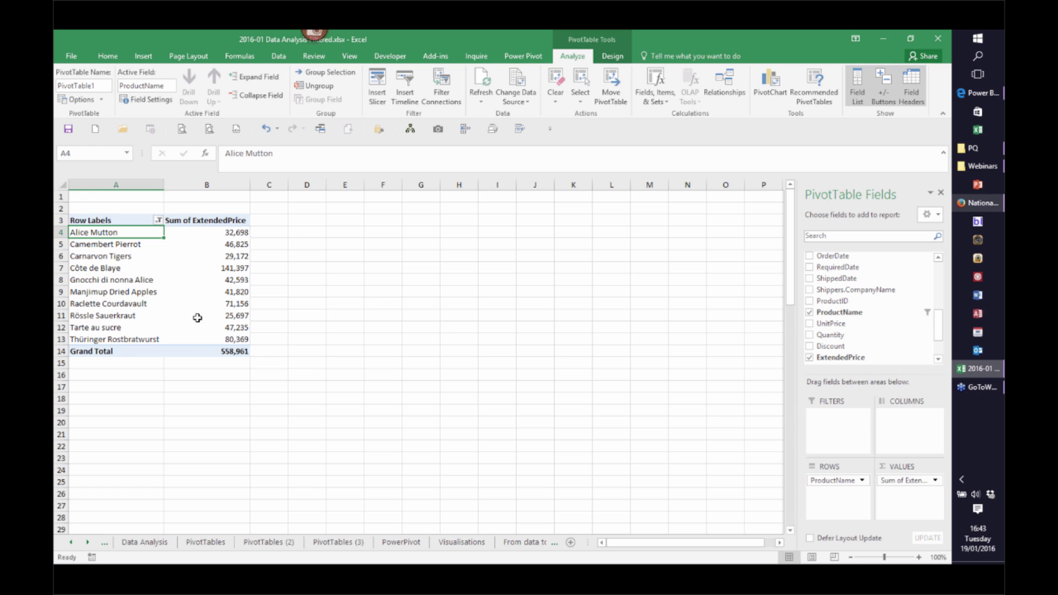
{"action": "mouse_move", "coordinate": [227, 334]}
Sort the ten products descending by Sum of ExtendedPrice, Côte de Blaye first
{"action": "right_click", "coordinate": [122, 234]}
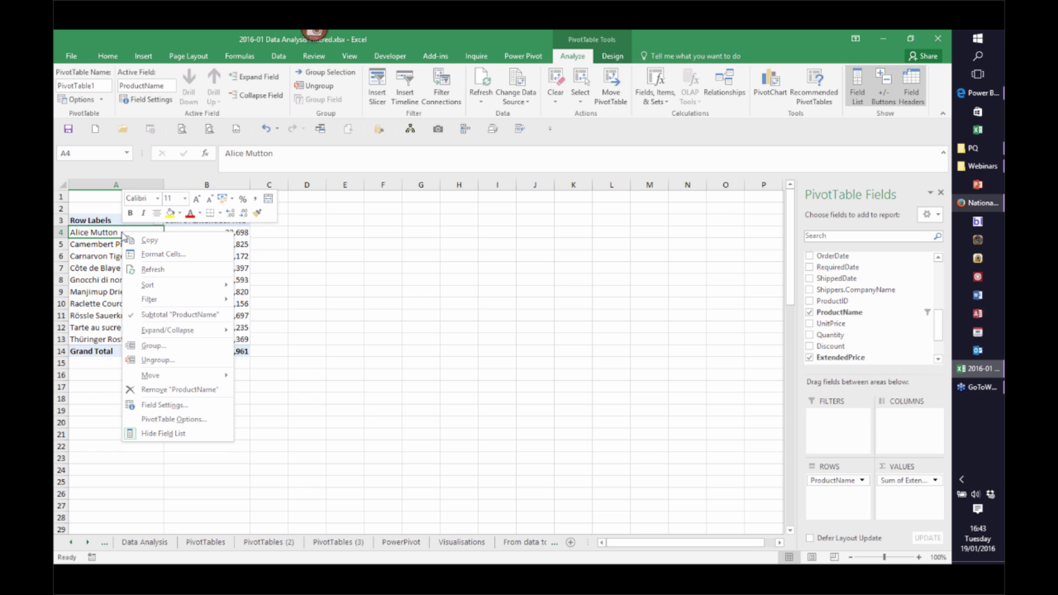
{"action": "mouse_move", "coordinate": [165, 283]}
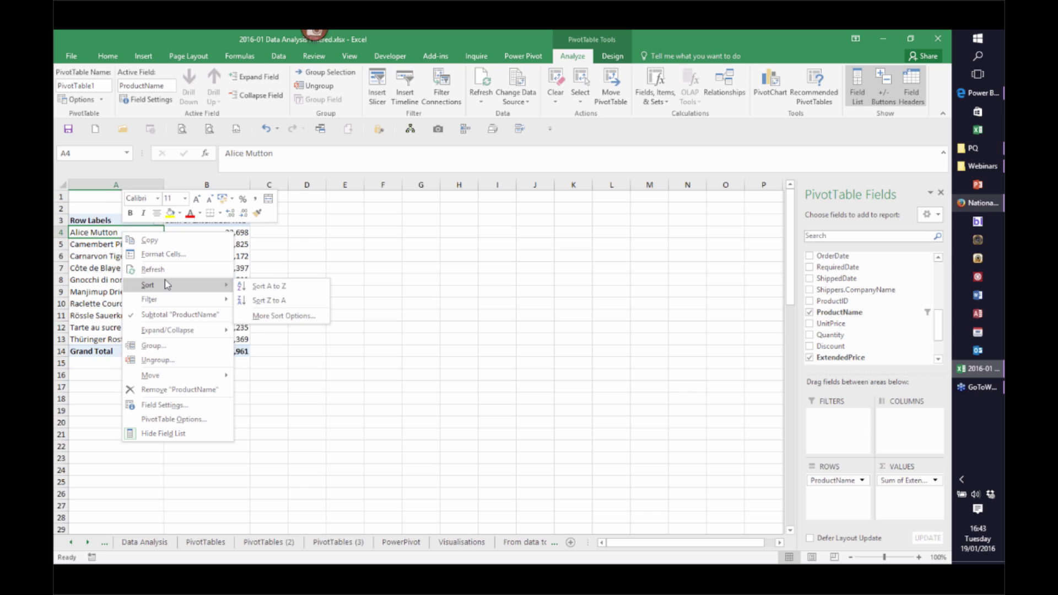
{"action": "left_click", "coordinate": [285, 324]}
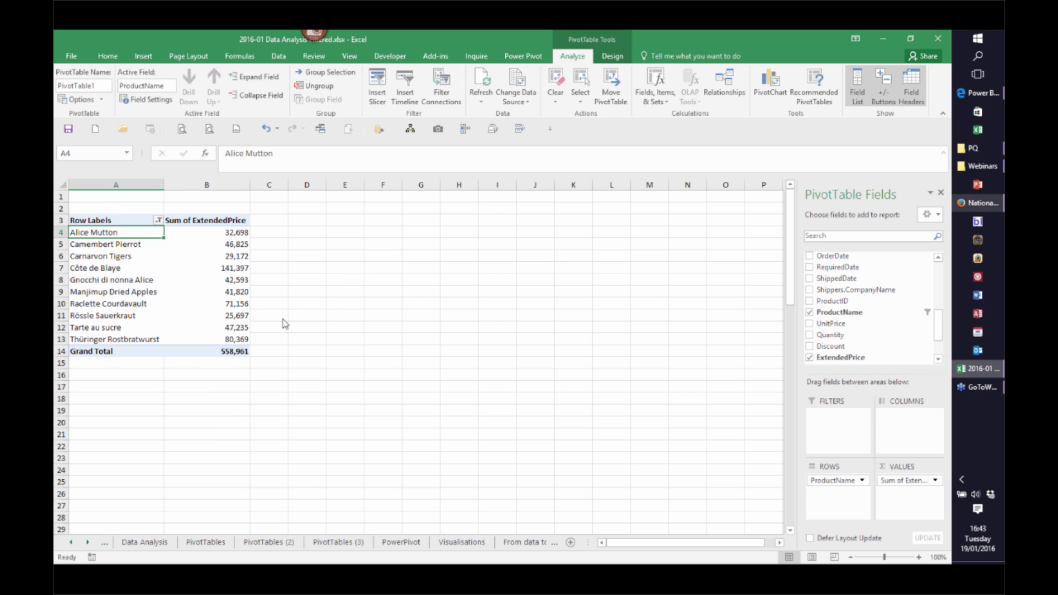
{"action": "left_click", "coordinate": [315, 278]}
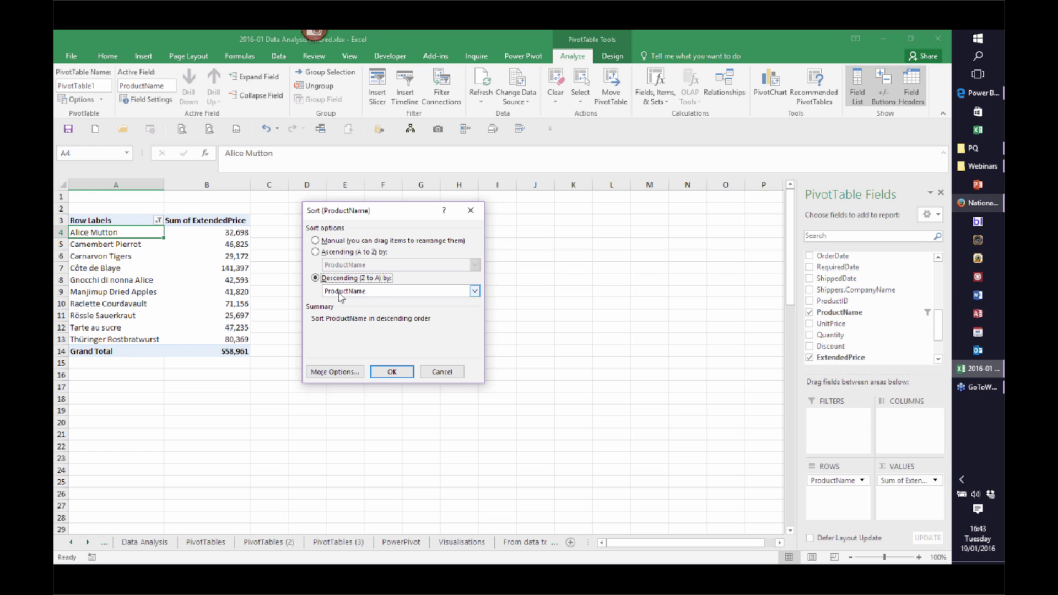
{"action": "left_click", "coordinate": [474, 291]}
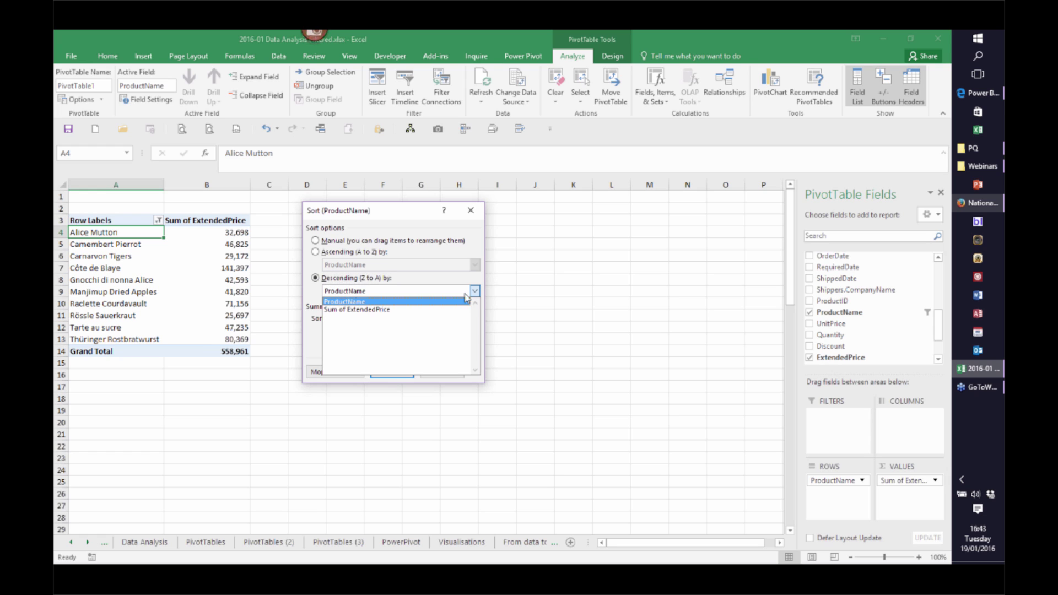
{"action": "left_click", "coordinate": [377, 310]}
{"action": "left_click", "coordinate": [395, 373]}
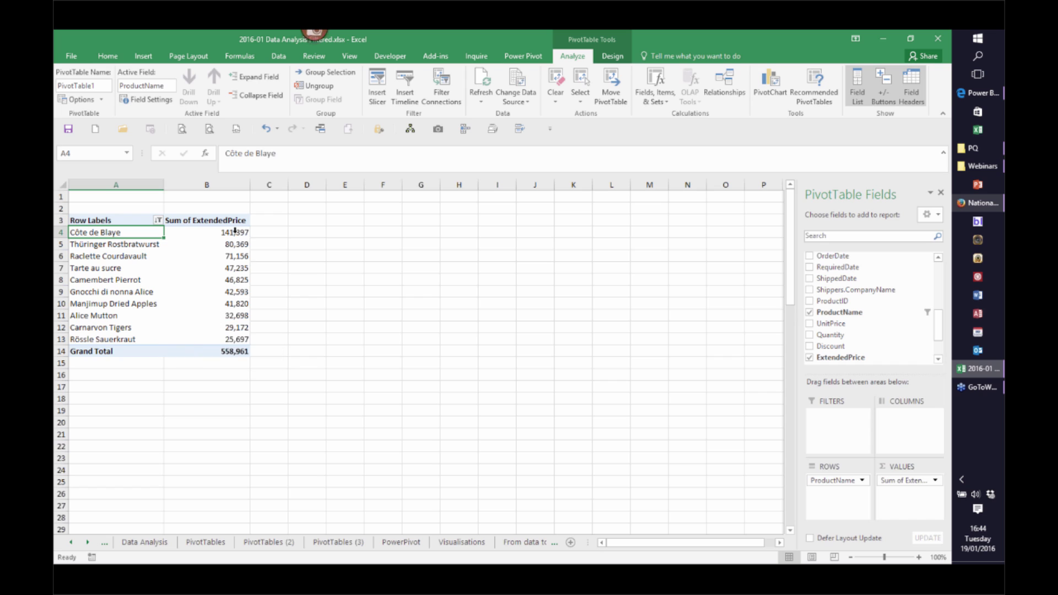
{"action": "mouse_move", "coordinate": [196, 309]}
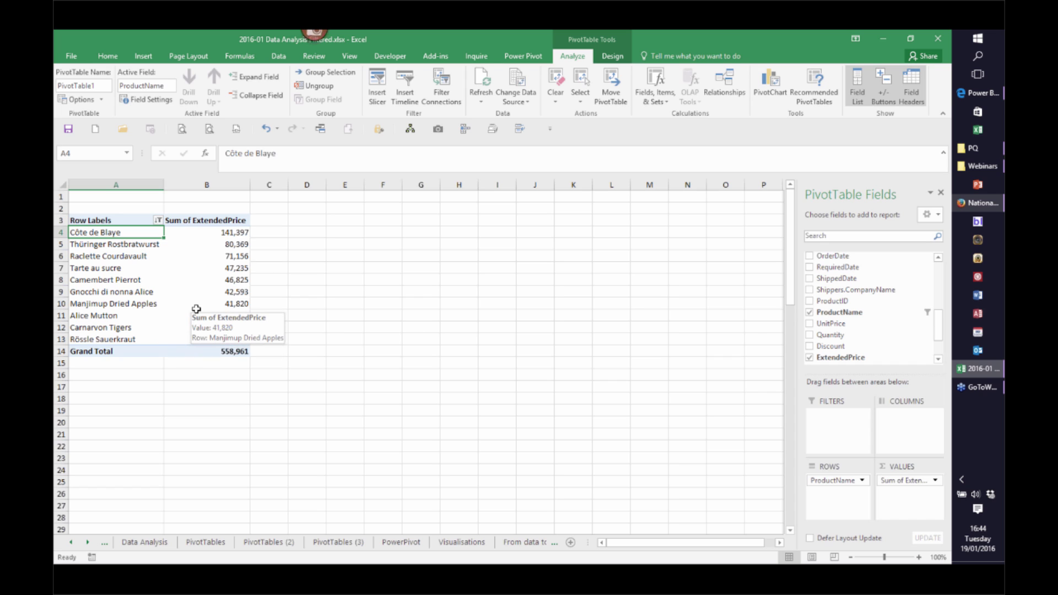
{"action": "mouse_move", "coordinate": [231, 283]}
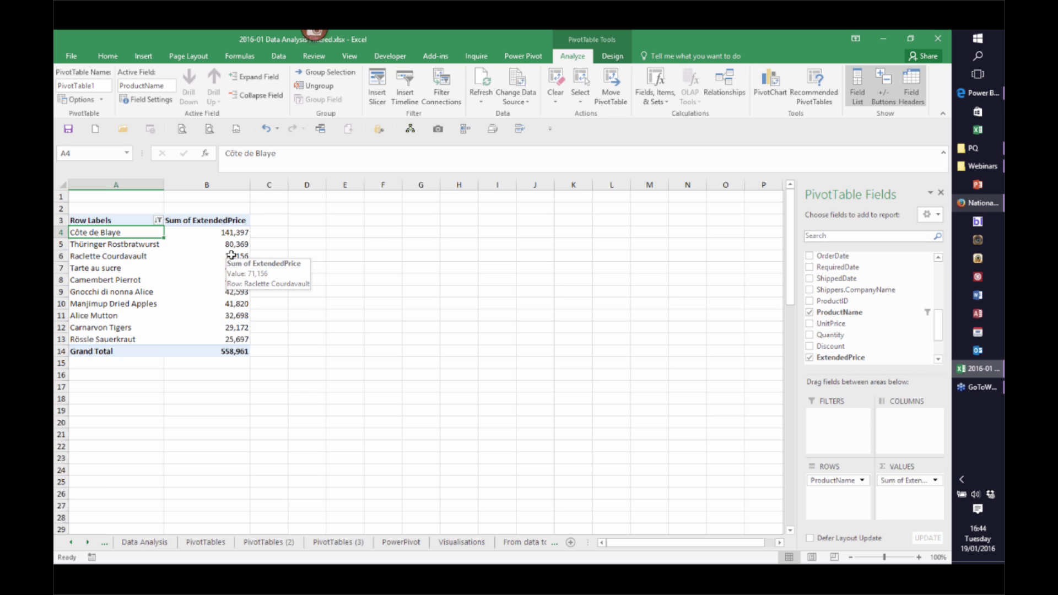
{"action": "right_click", "coordinate": [231, 257]}
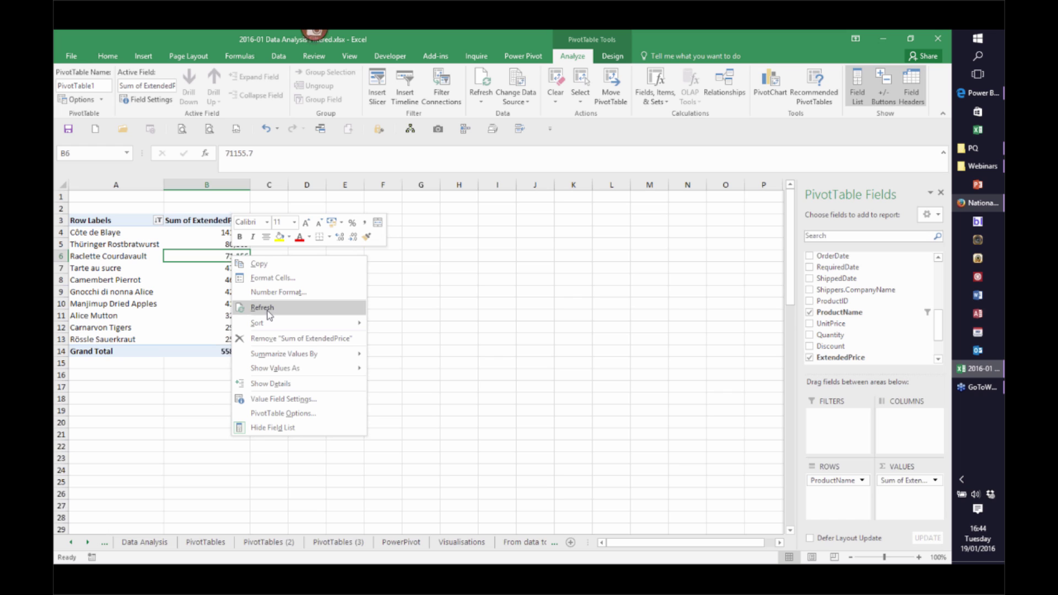
{"action": "left_click", "coordinate": [262, 543]}
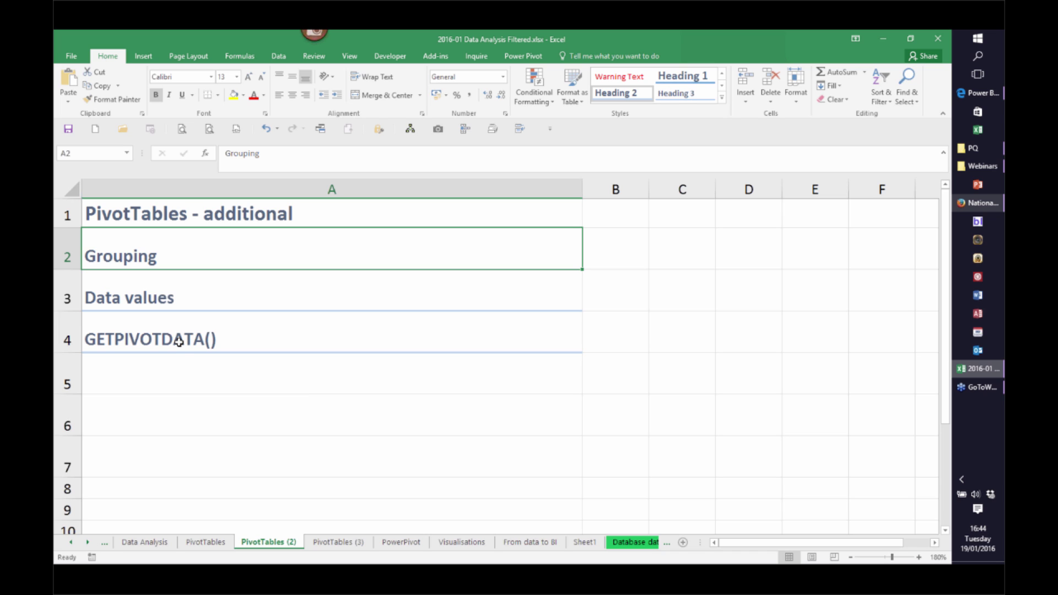
{"action": "left_click", "coordinate": [192, 544]}
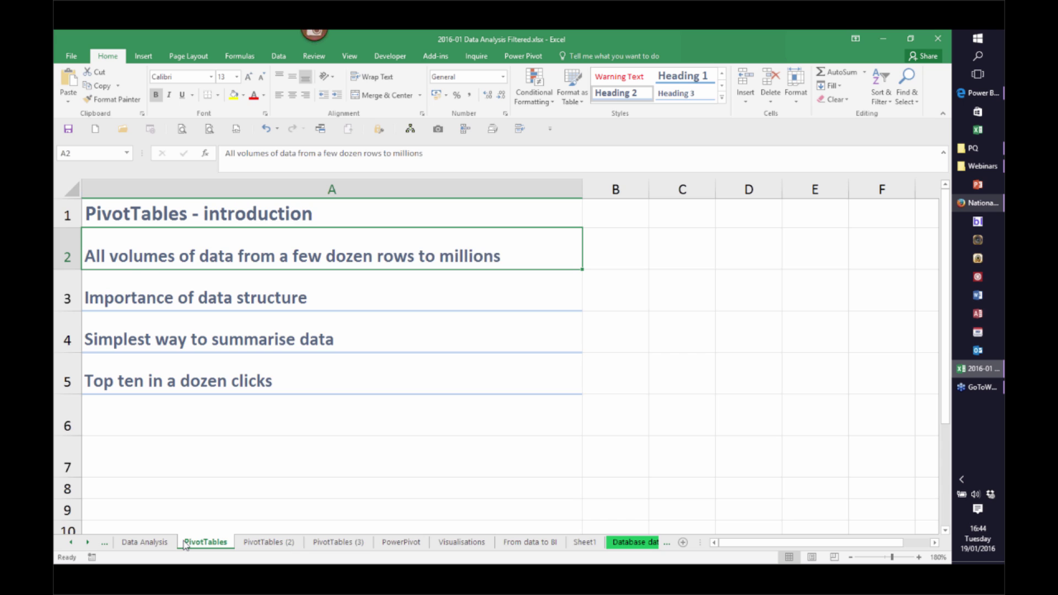
{"action": "left_click", "coordinate": [585, 544]}
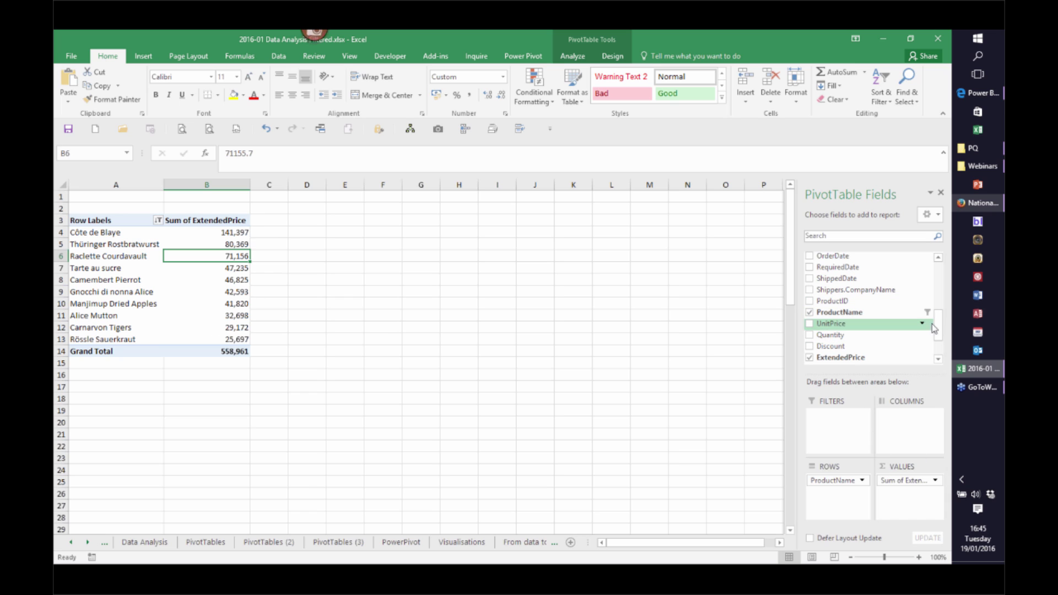
Put Country in the pivot's Columns and Salesperson in Filters
{"action": "left_click_drag", "start_coordinate": [942, 331], "coordinate": [941, 307]}
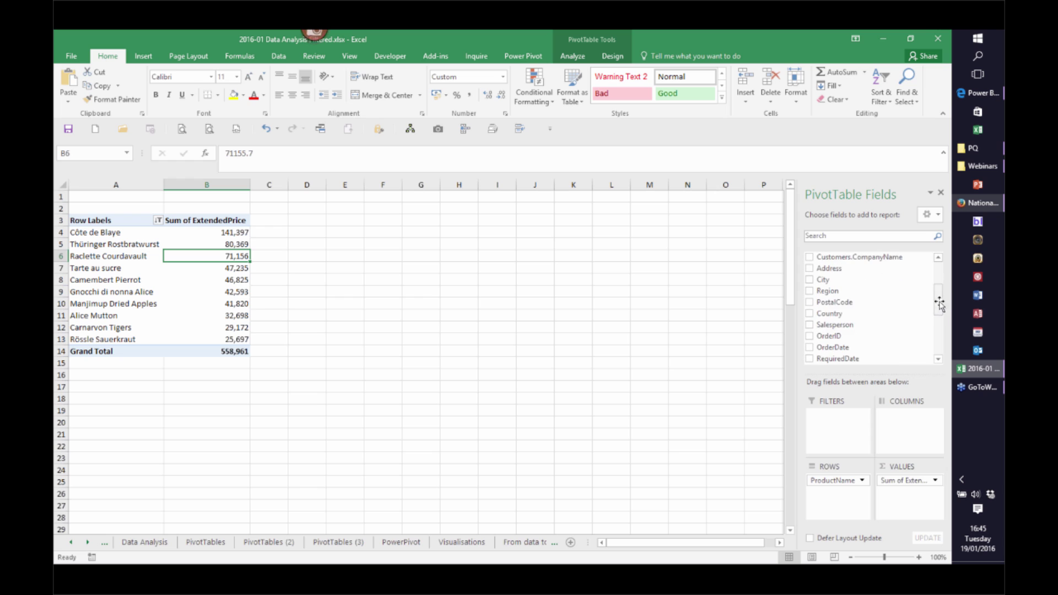
{"action": "left_click_drag", "start_coordinate": [838, 315], "coordinate": [915, 428]}
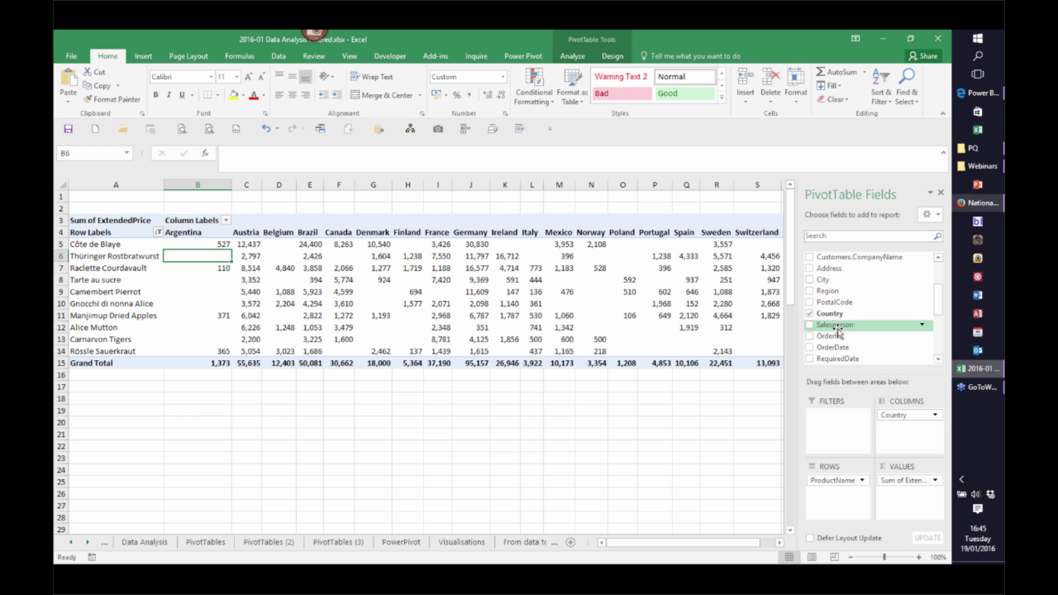
{"action": "left_click_drag", "start_coordinate": [837, 329], "coordinate": [833, 419]}
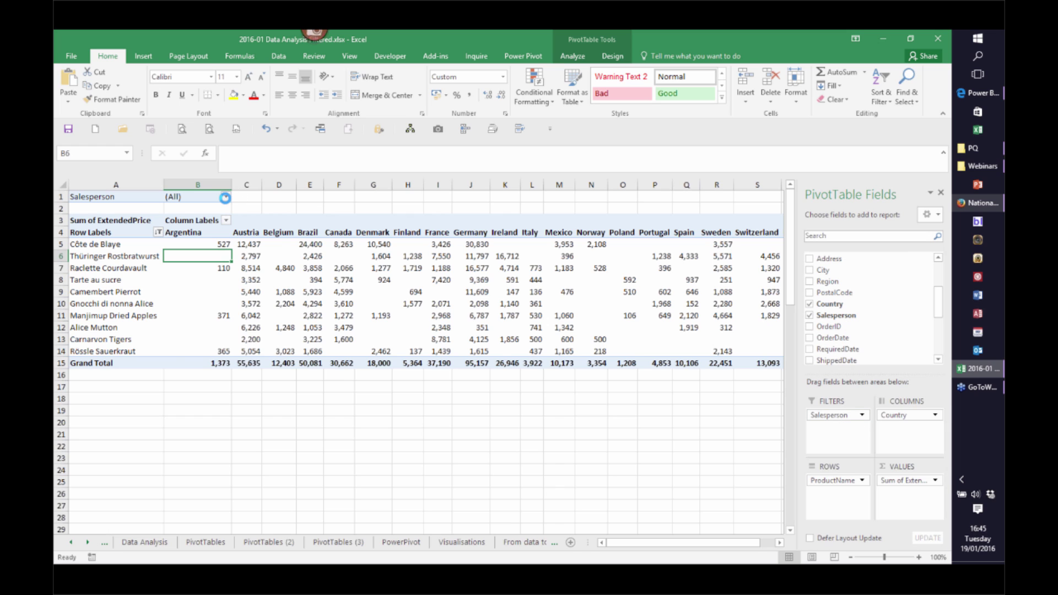
Test the Salesperson filter on one person, reset it to (All), and remove Country
{"action": "left_click", "coordinate": [226, 197]}
{"action": "left_click", "coordinate": [131, 242]}
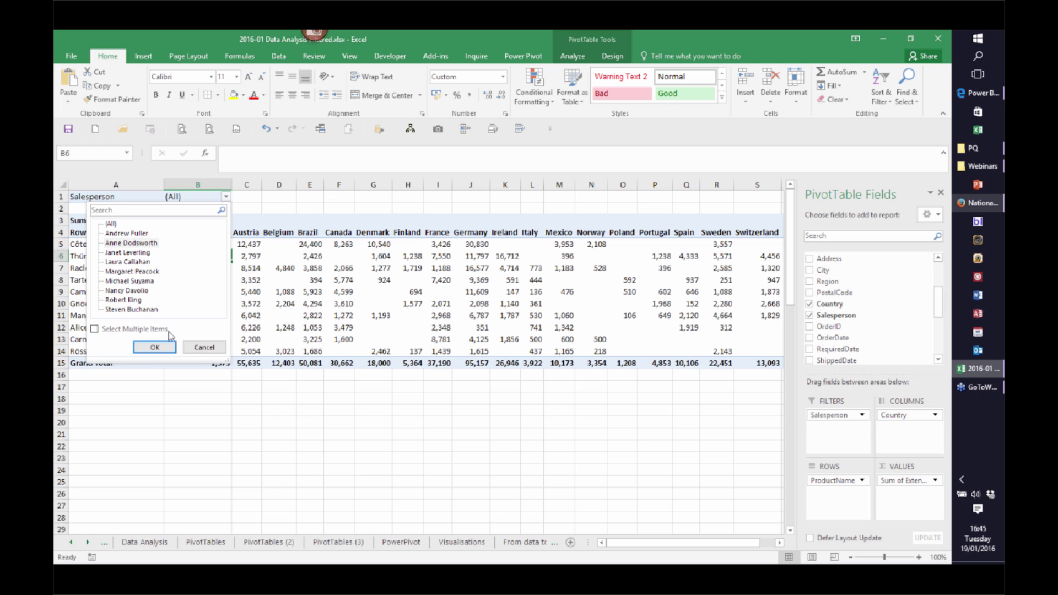
{"action": "left_click", "coordinate": [155, 347]}
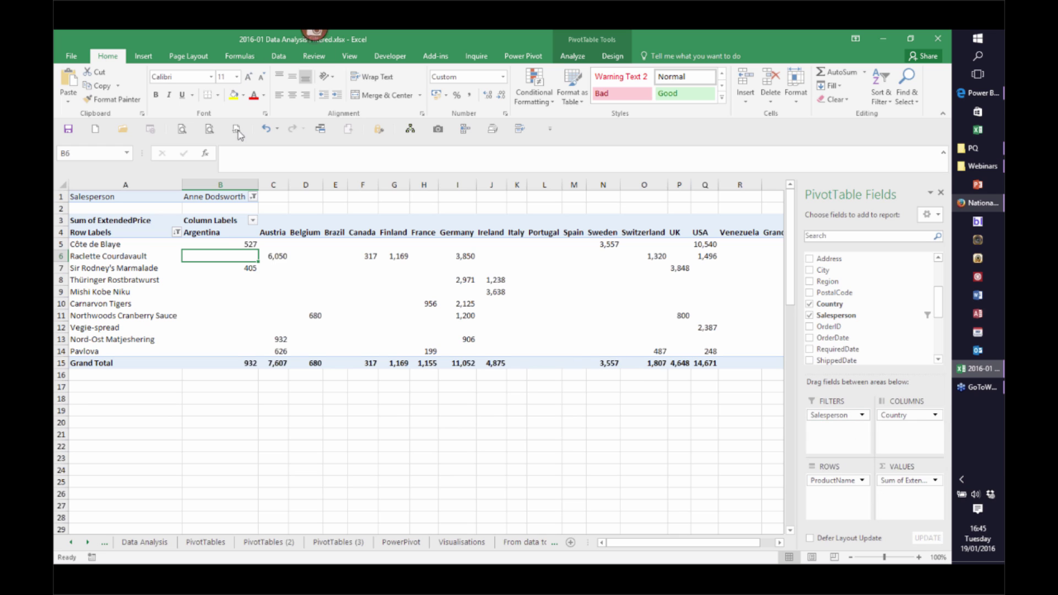
{"action": "left_click", "coordinate": [254, 197]}
{"action": "left_click", "coordinate": [137, 224]}
{"action": "left_click", "coordinate": [165, 347]}
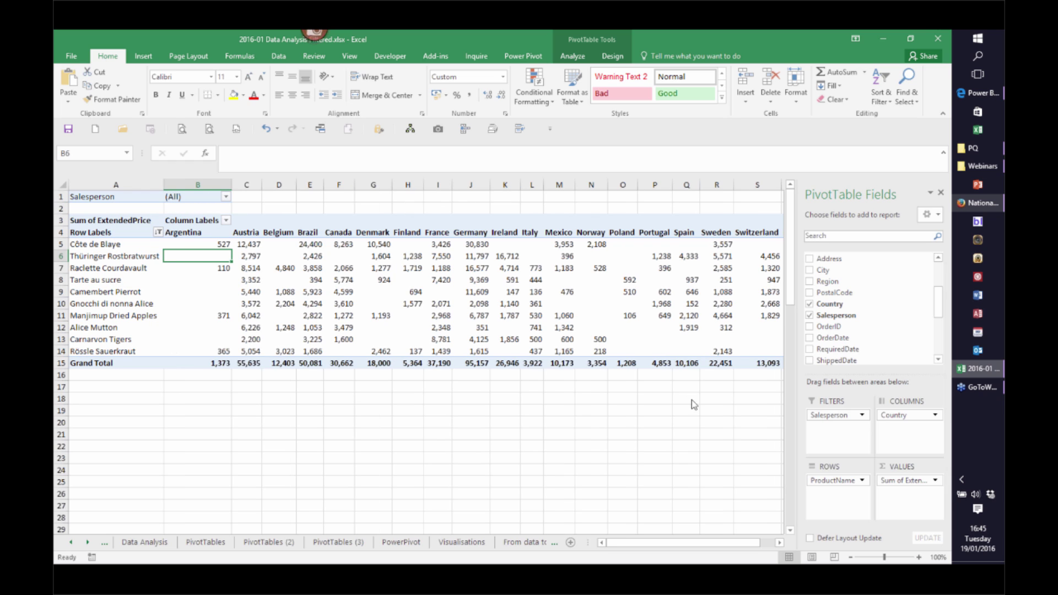
{"action": "left_click_drag", "start_coordinate": [904, 418], "coordinate": [861, 285]}
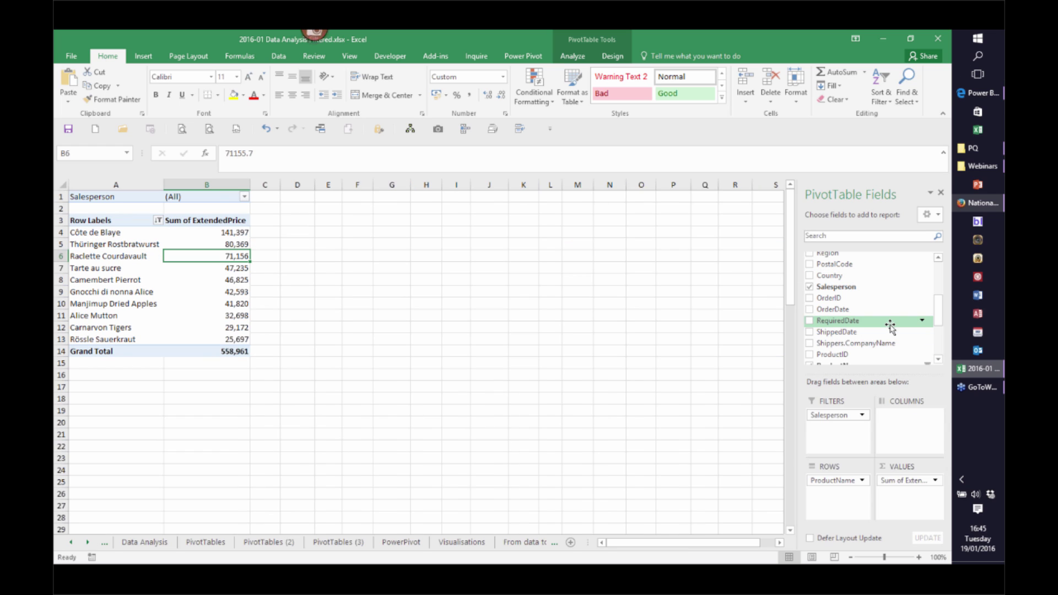
Replace ProductName in the pivot's Rows with OrderDate, then scroll the sheet tabs
{"action": "left_click_drag", "start_coordinate": [834, 483], "coordinate": [859, 310]}
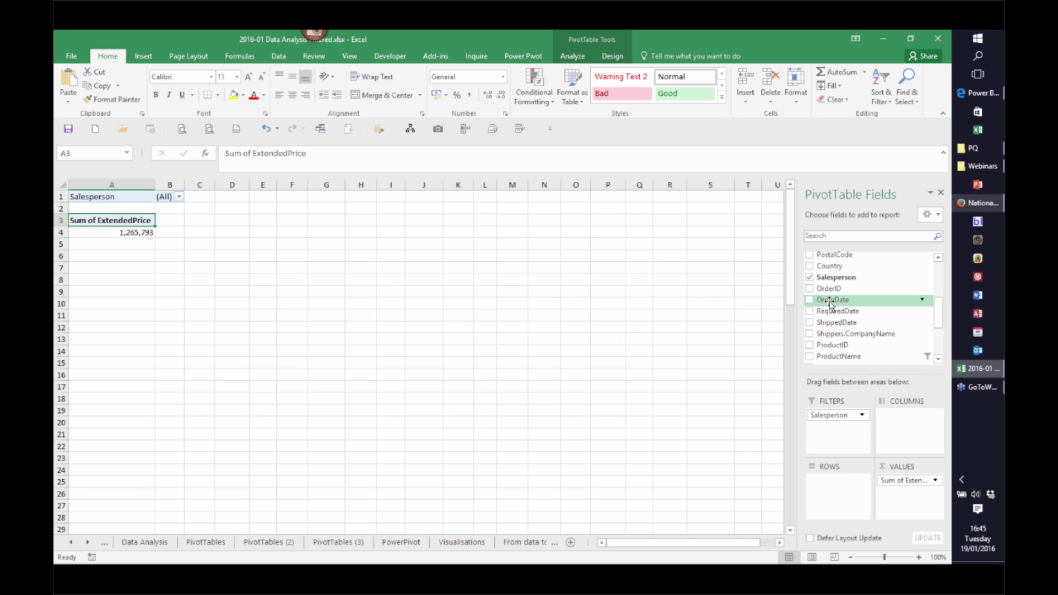
{"action": "left_click_drag", "start_coordinate": [830, 303], "coordinate": [835, 487]}
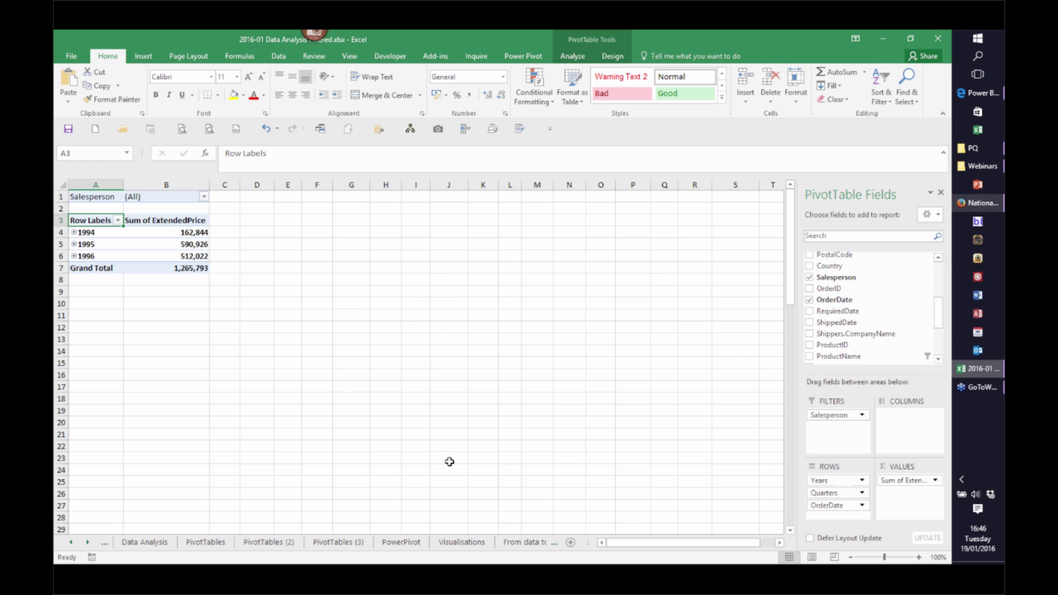
{"action": "left_click", "coordinate": [88, 542]}
{"action": "left_click", "coordinate": [88, 543]}
{"action": "left_click", "coordinate": [523, 546]}
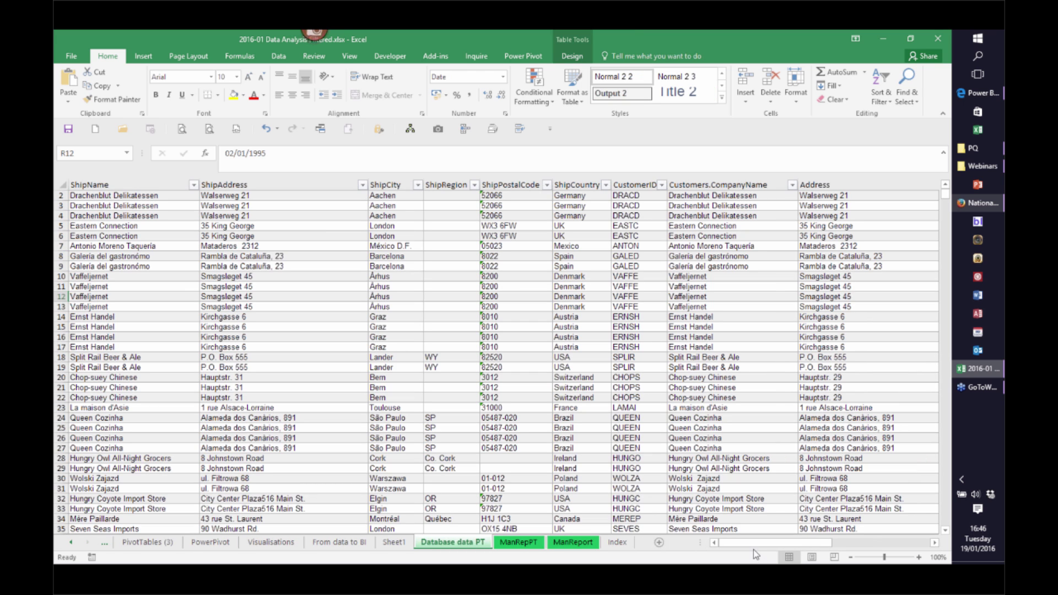
{"action": "left_click_drag", "start_coordinate": [754, 544], "coordinate": [799, 542]}
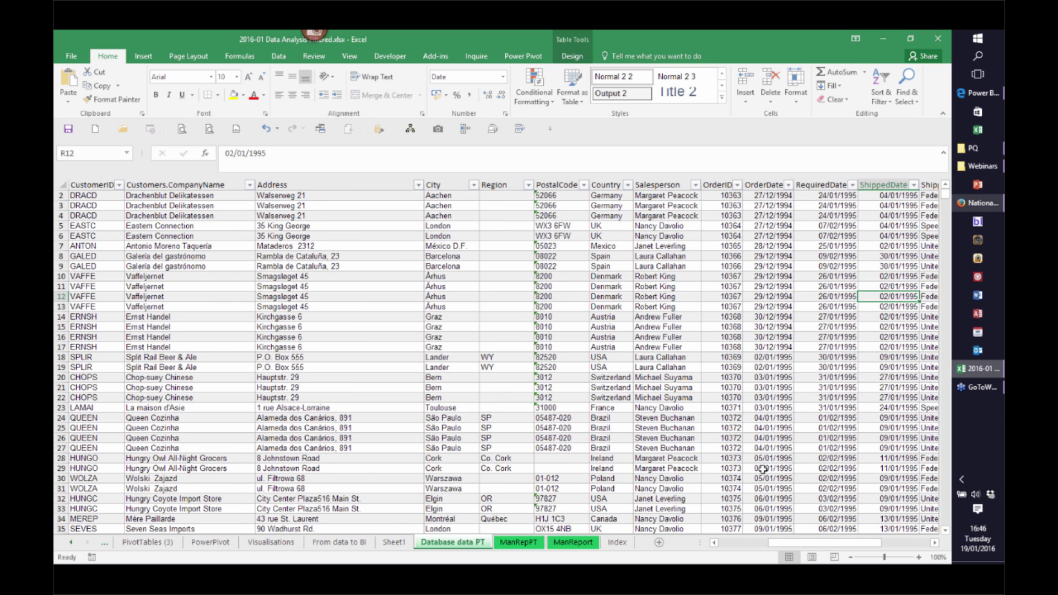
{"action": "left_click", "coordinate": [393, 543]}
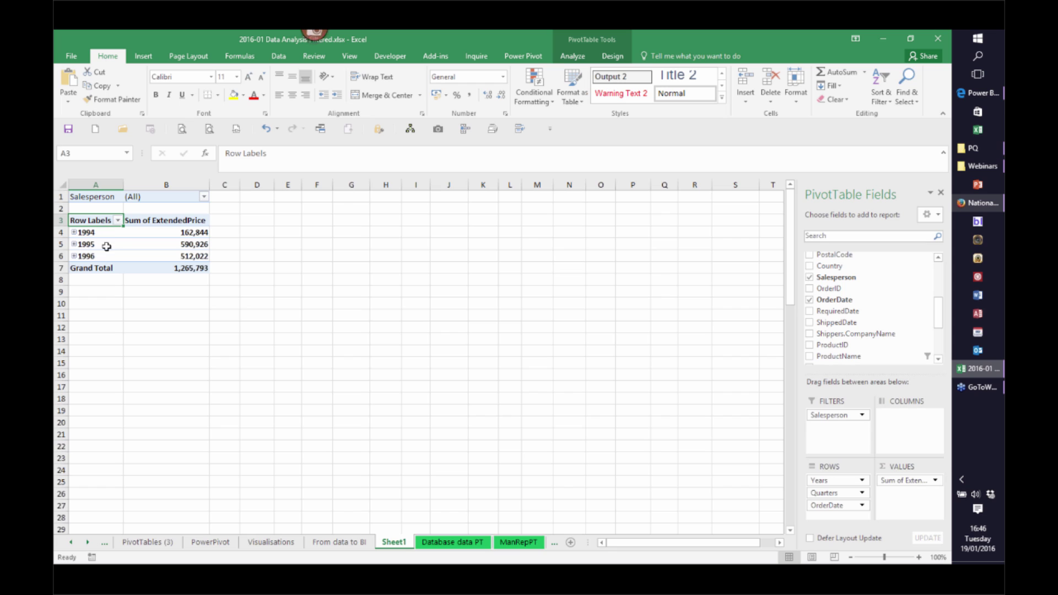
Expand 1994 and its Qtr3, then drop Years from the pivot so quarters total across all years
{"action": "left_click", "coordinate": [73, 233]}
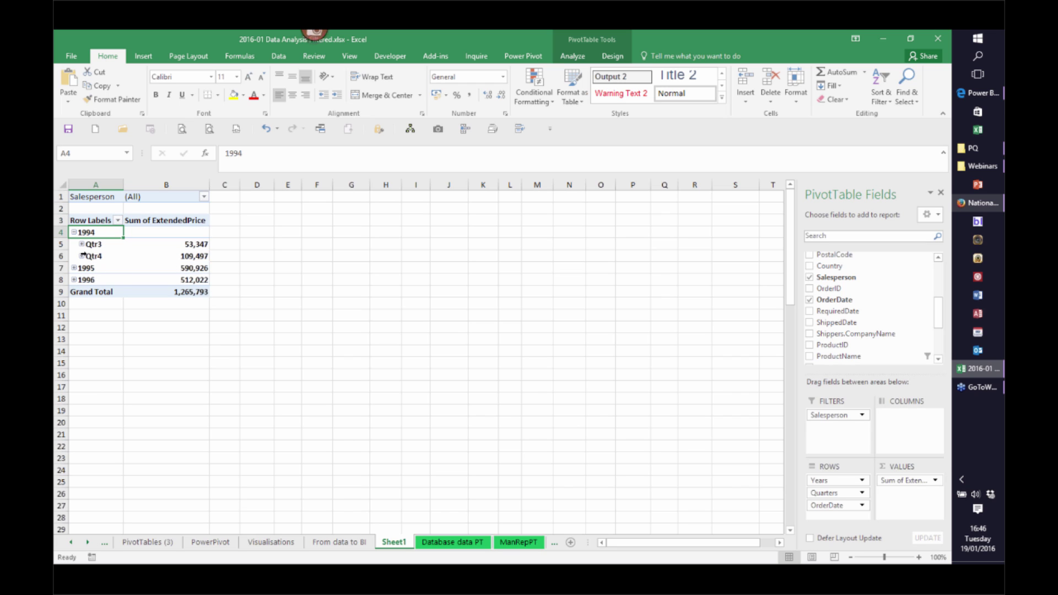
{"action": "left_click", "coordinate": [82, 244]}
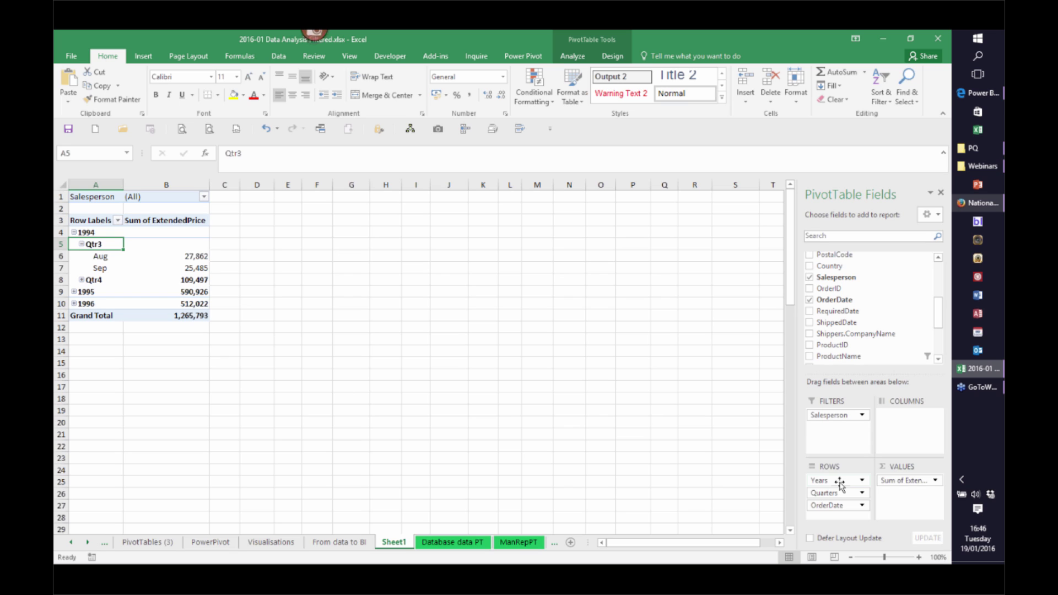
{"action": "left_click_drag", "start_coordinate": [826, 485], "coordinate": [922, 420]}
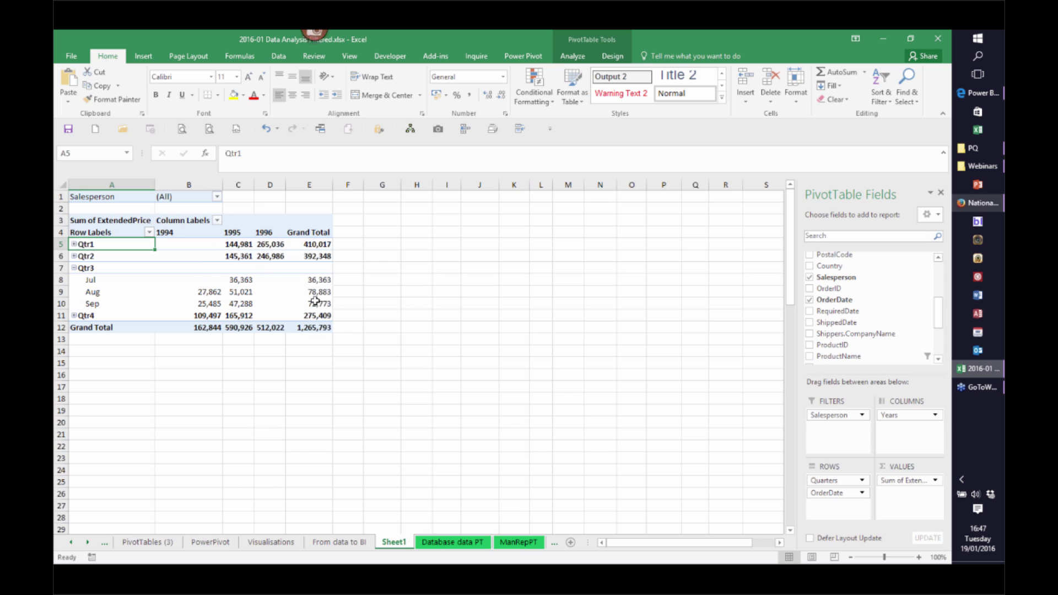
{"action": "mouse_move", "coordinate": [326, 323]}
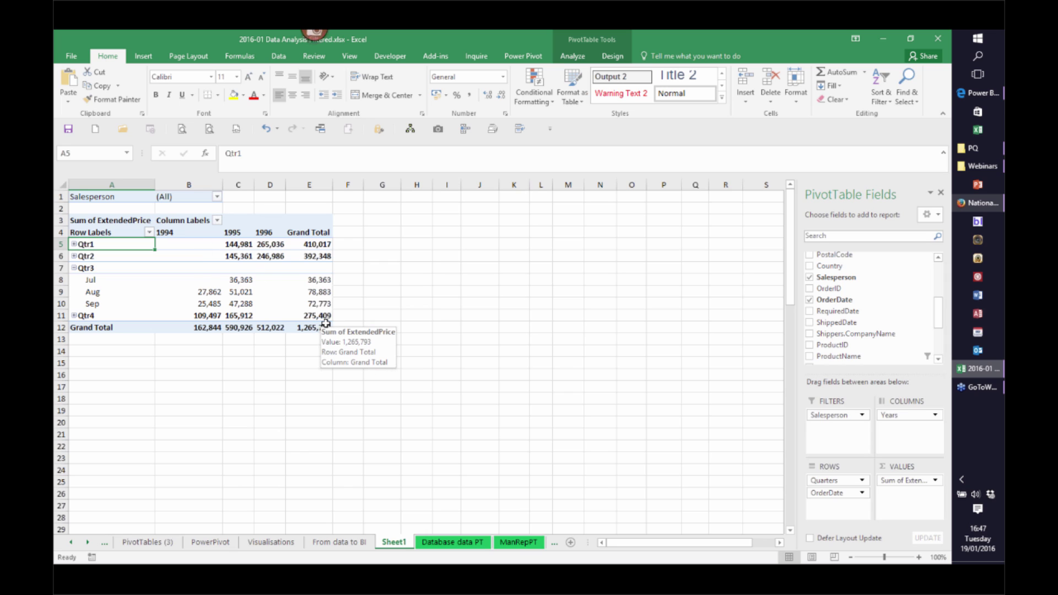
{"action": "left_click_drag", "start_coordinate": [891, 416], "coordinate": [859, 334]}
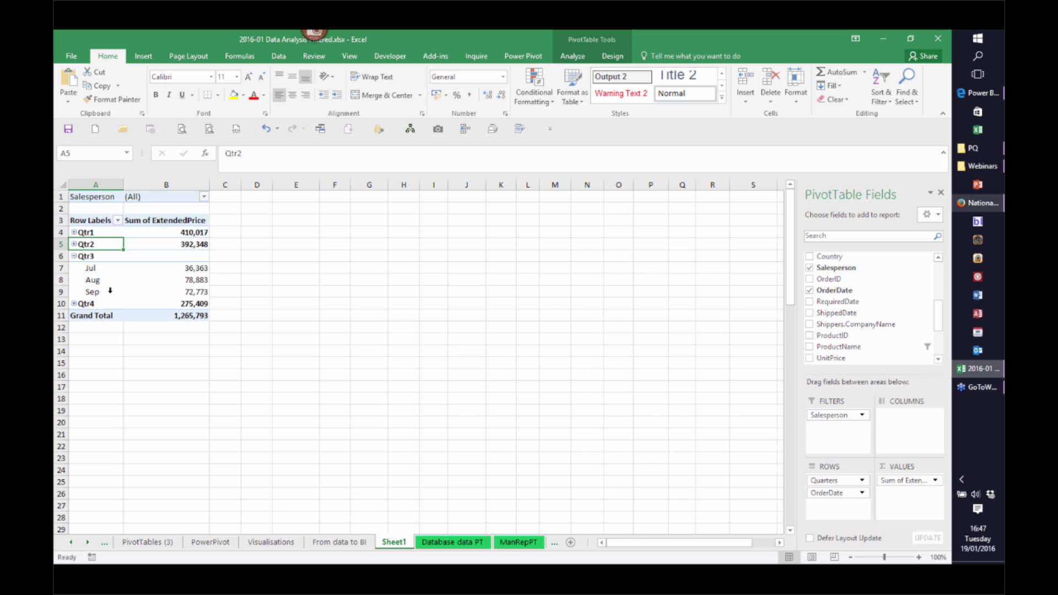
Ungroup the pivot's order dates back to individual days
{"action": "right_click", "coordinate": [85, 232]}
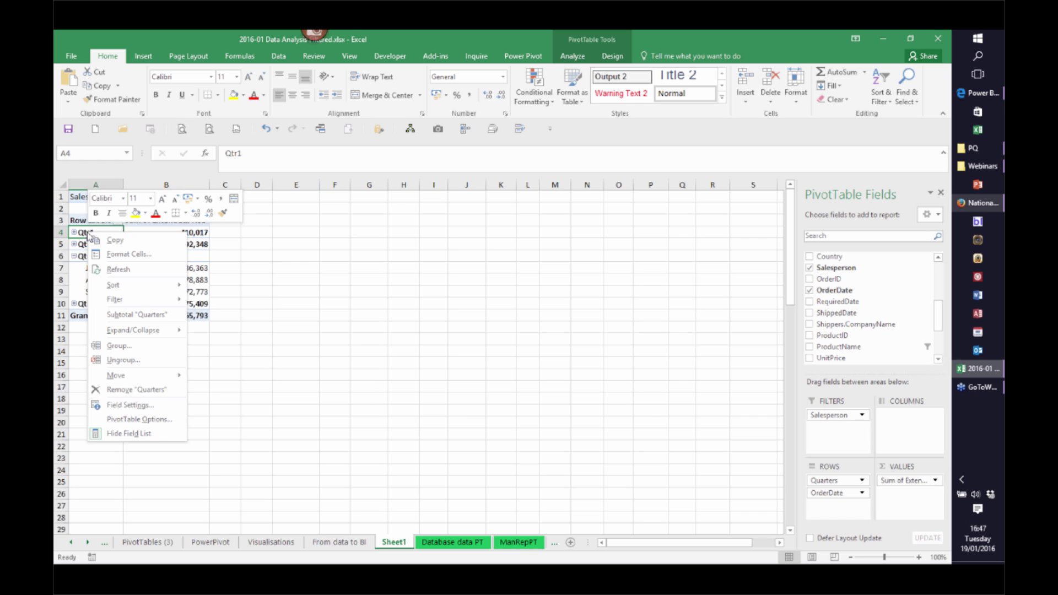
{"action": "left_click", "coordinate": [130, 349]}
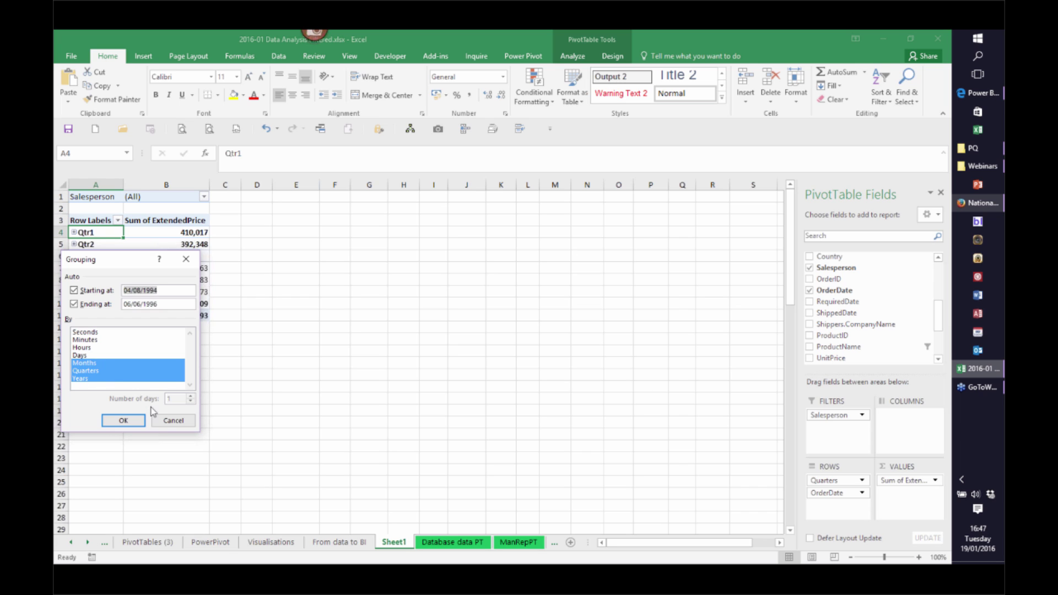
{"action": "left_click", "coordinate": [172, 421]}
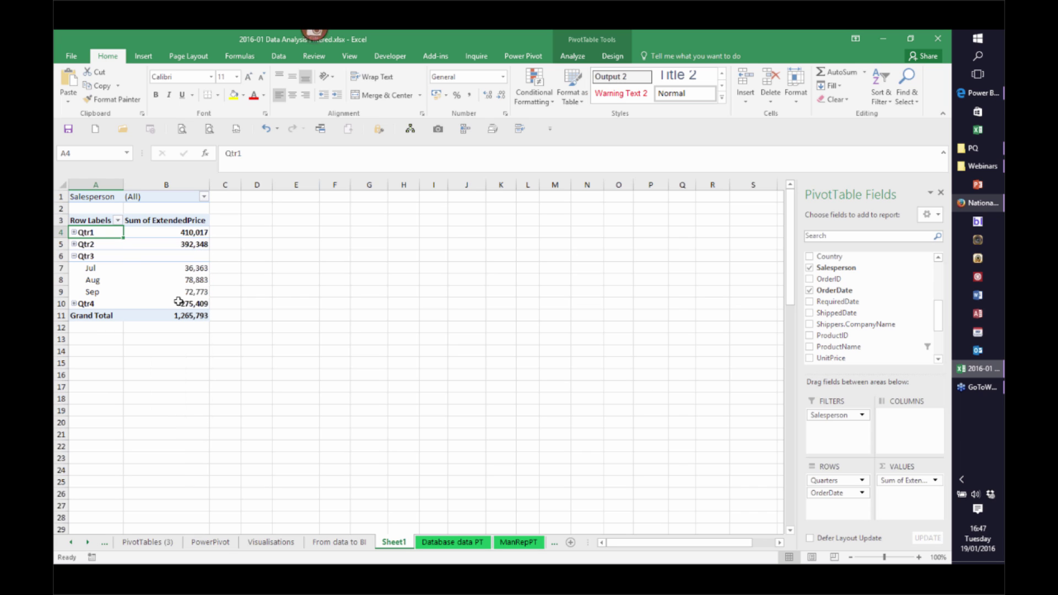
{"action": "right_click", "coordinate": [88, 232]}
{"action": "left_click", "coordinate": [136, 361]}
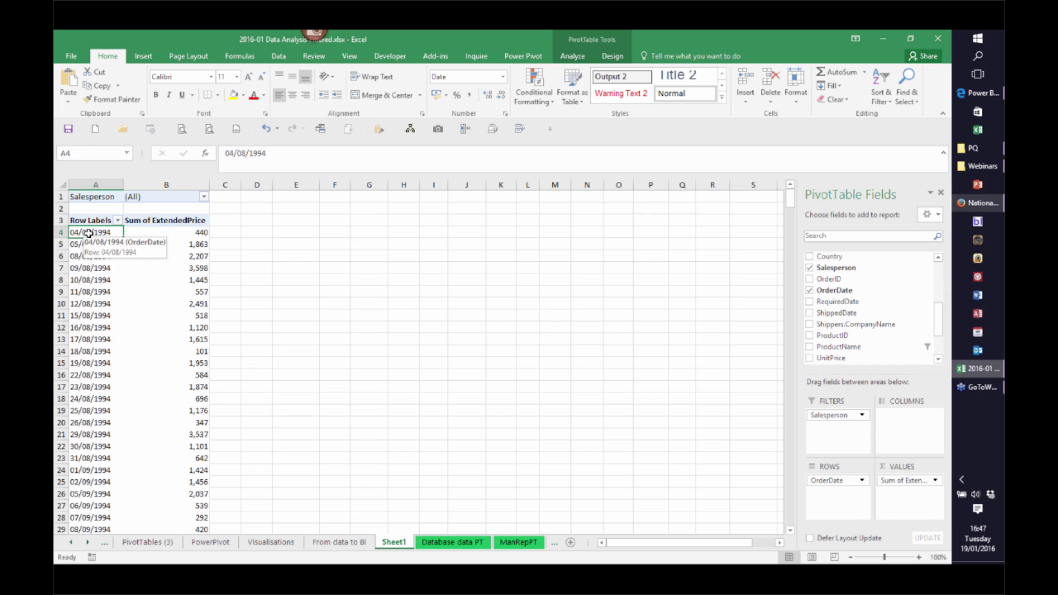
Group the order dates by Months, Quarters and Years
{"action": "right_click", "coordinate": [89, 232]}
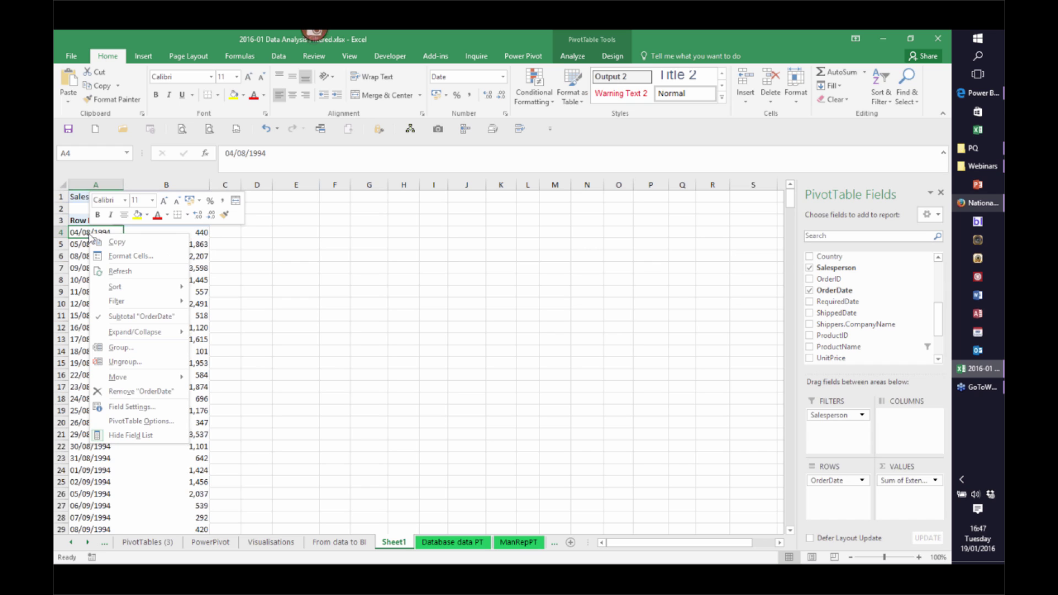
{"action": "left_click", "coordinate": [137, 348]}
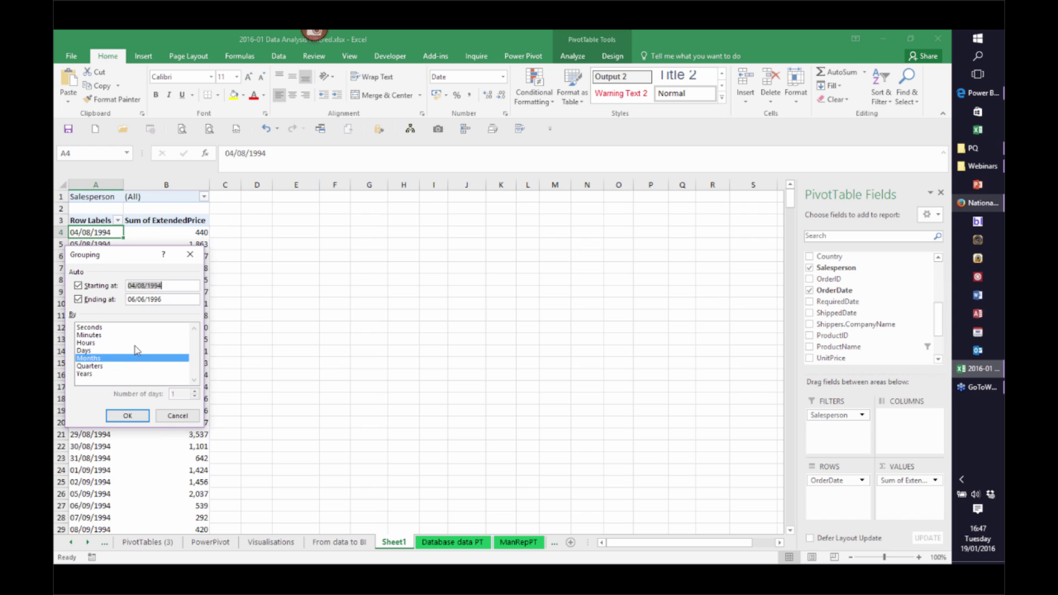
{"action": "left_click", "coordinate": [96, 366]}
{"action": "left_click", "coordinate": [89, 375]}
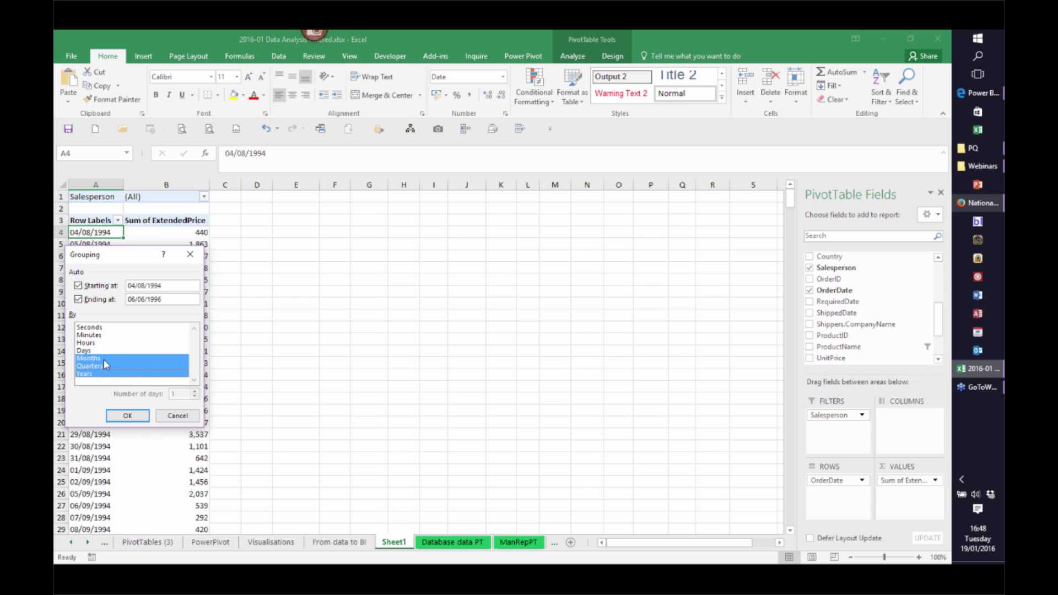
{"action": "left_click", "coordinate": [122, 412]}
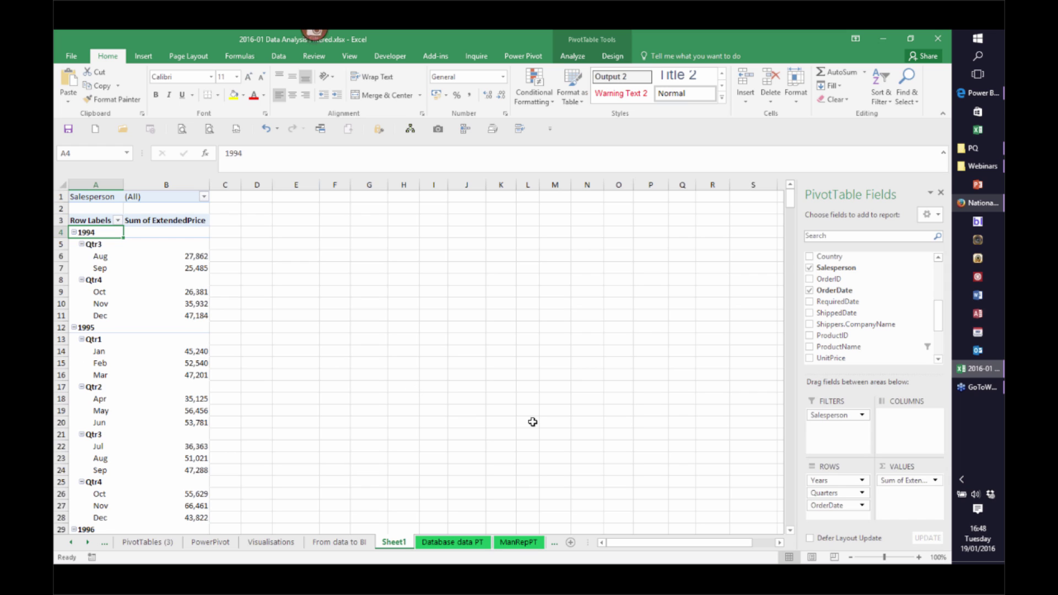
Replace OrderDate with Salesperson in Rows and add more ExtendedPrice value columns
{"action": "left_click_drag", "start_coordinate": [828, 505], "coordinate": [939, 314]}
{"action": "left_click_drag", "start_coordinate": [846, 414], "coordinate": [832, 493]}
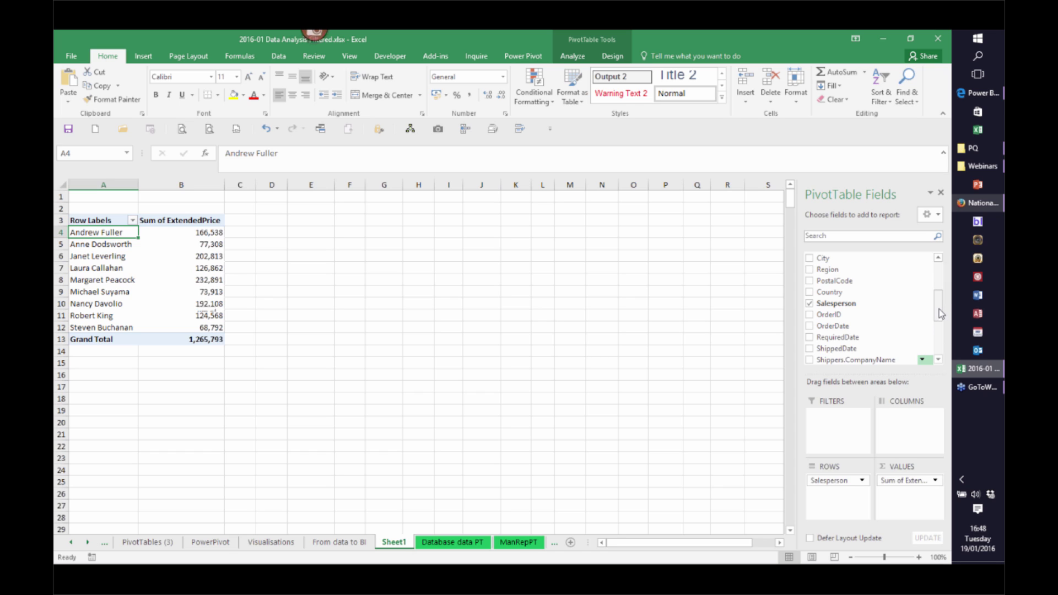
{"action": "left_click_drag", "start_coordinate": [940, 314], "coordinate": [939, 345]}
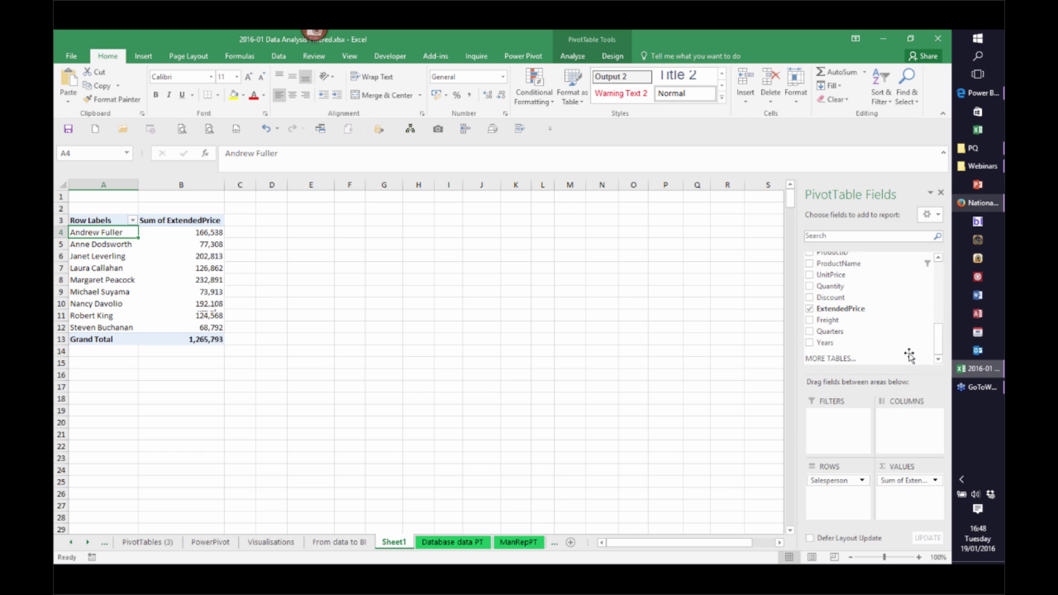
{"action": "left_click_drag", "start_coordinate": [829, 313], "coordinate": [905, 497]}
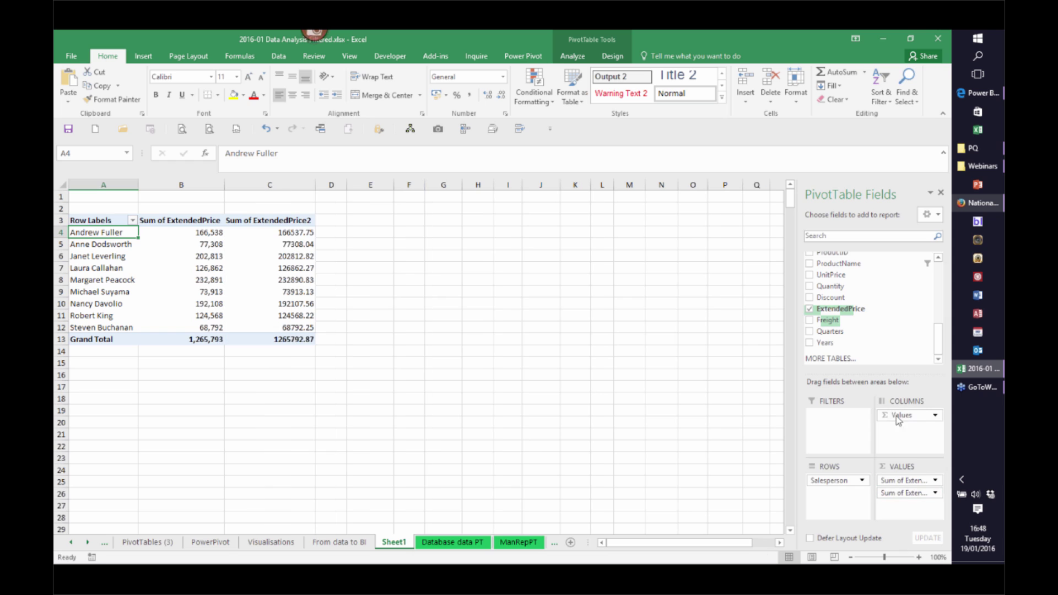
{"action": "left_click_drag", "start_coordinate": [837, 313], "coordinate": [910, 516]}
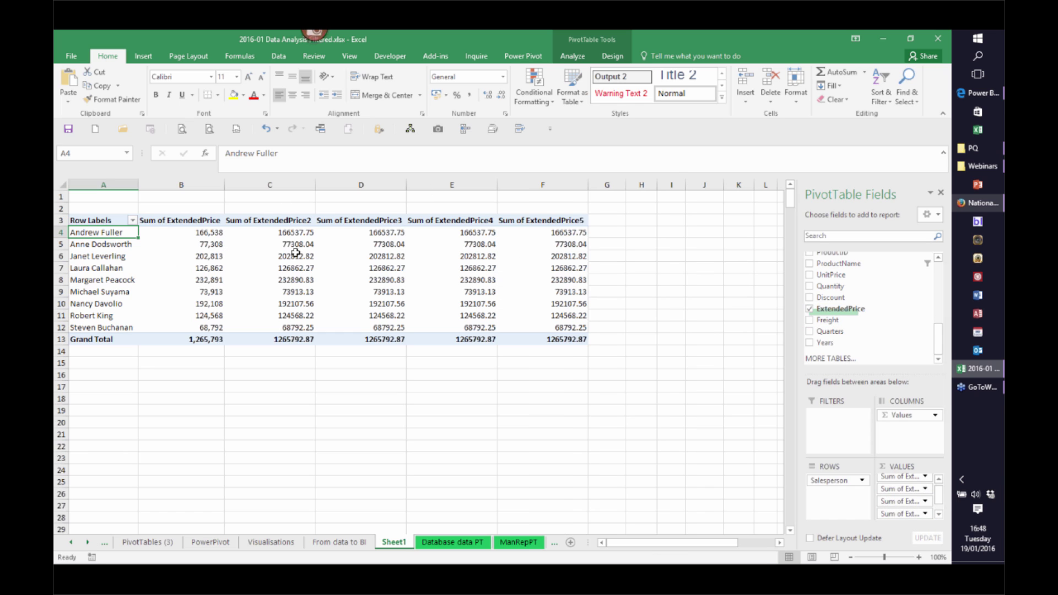
Apply the #,##0 custom number format to the Sum of ExtendedPrice2 and ExtendedPrice3 columns
{"action": "right_click", "coordinate": [288, 235]}
{"action": "left_click", "coordinate": [325, 269]}
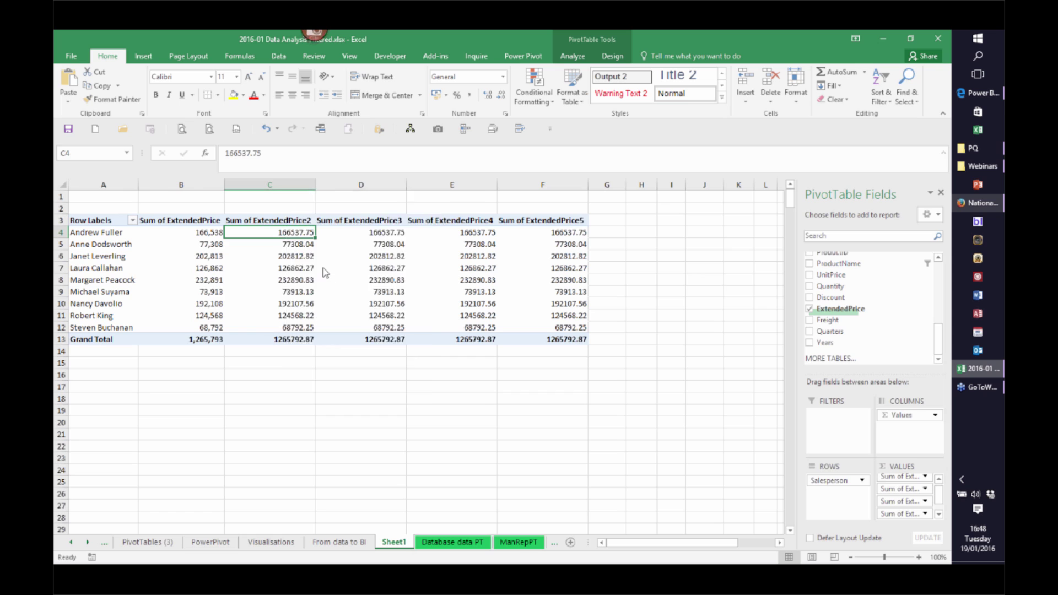
{"action": "left_click", "coordinate": [192, 184]}
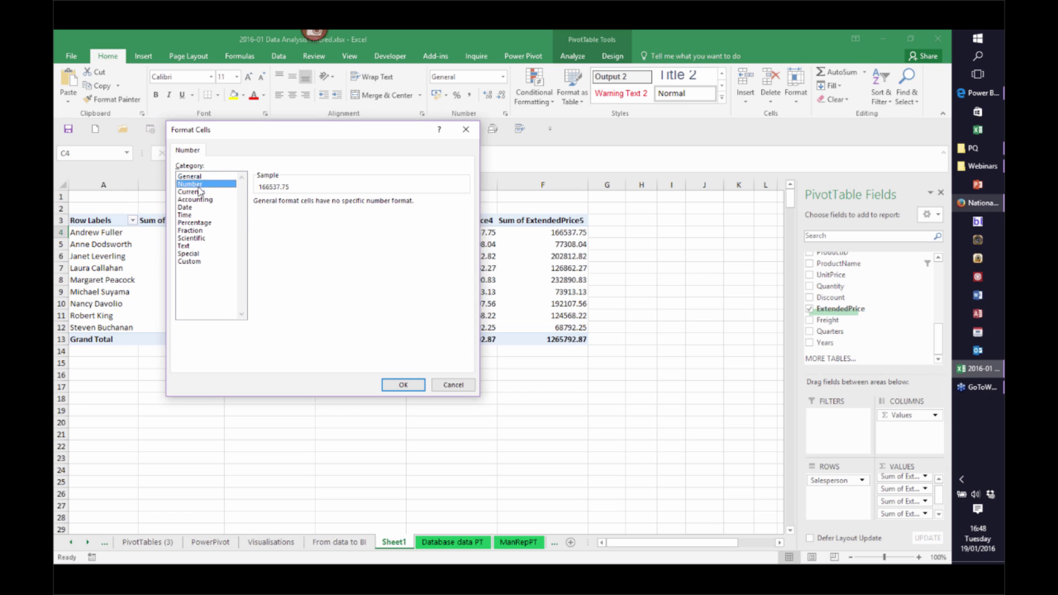
{"action": "left_click", "coordinate": [191, 262]}
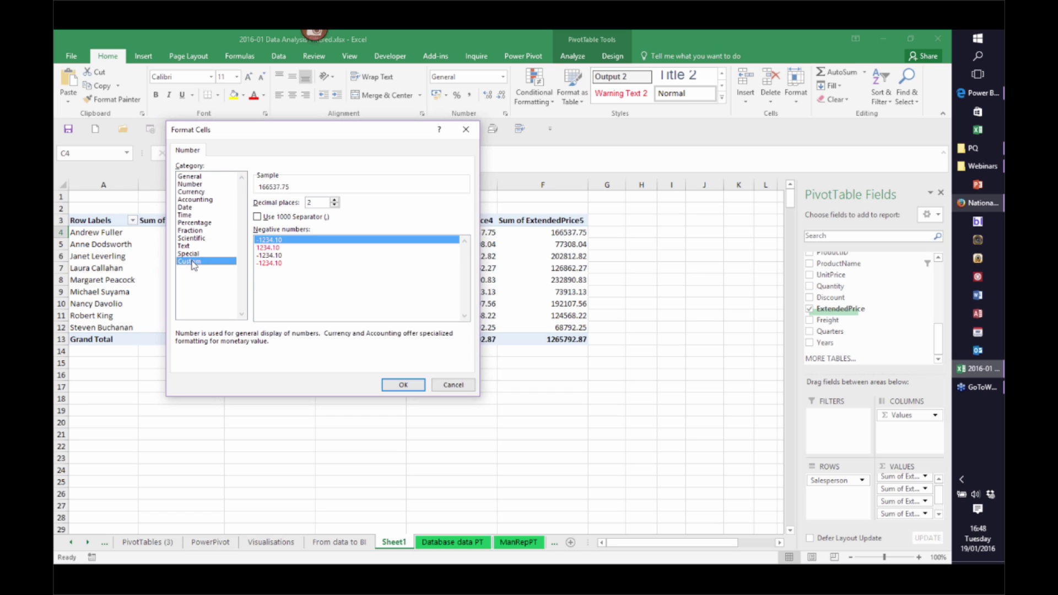
{"action": "left_click", "coordinate": [306, 270]}
{"action": "left_click", "coordinate": [403, 385]}
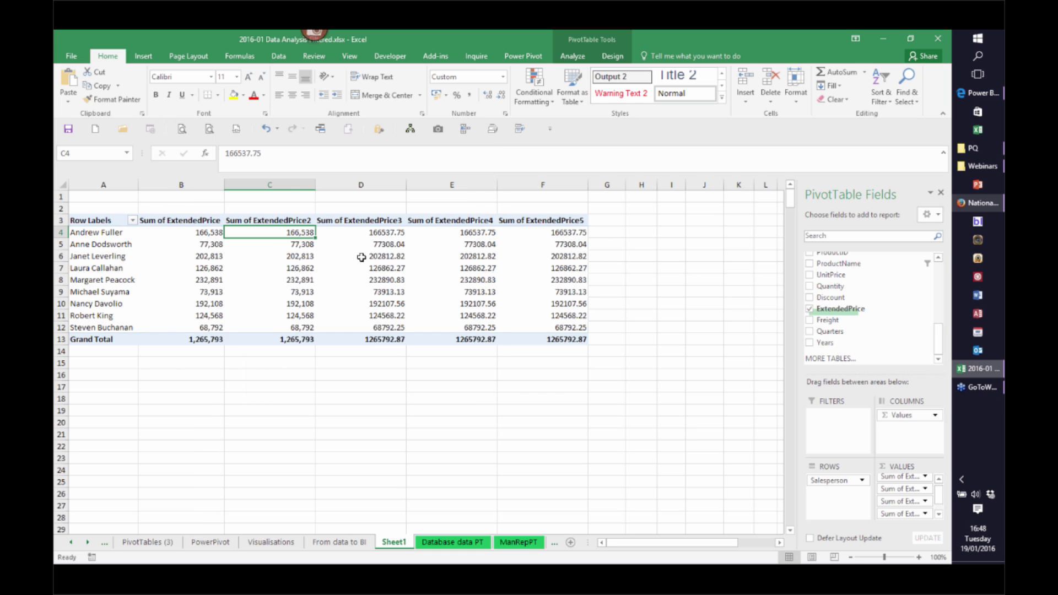
{"action": "right_click", "coordinate": [388, 232]}
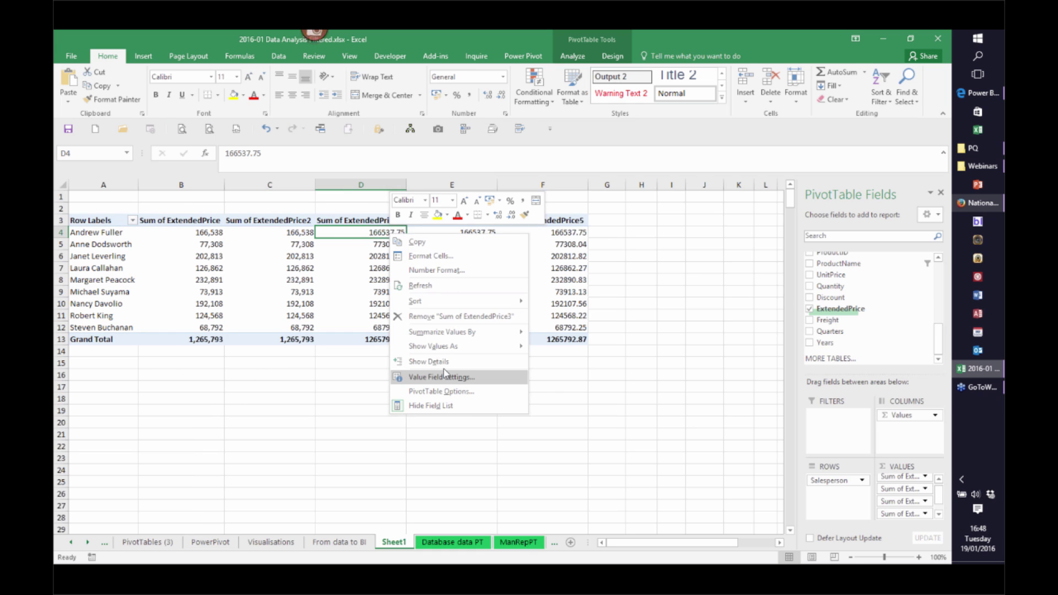
{"action": "left_click", "coordinate": [429, 270]}
{"action": "left_click", "coordinate": [307, 266]}
{"action": "left_click", "coordinate": [402, 274]}
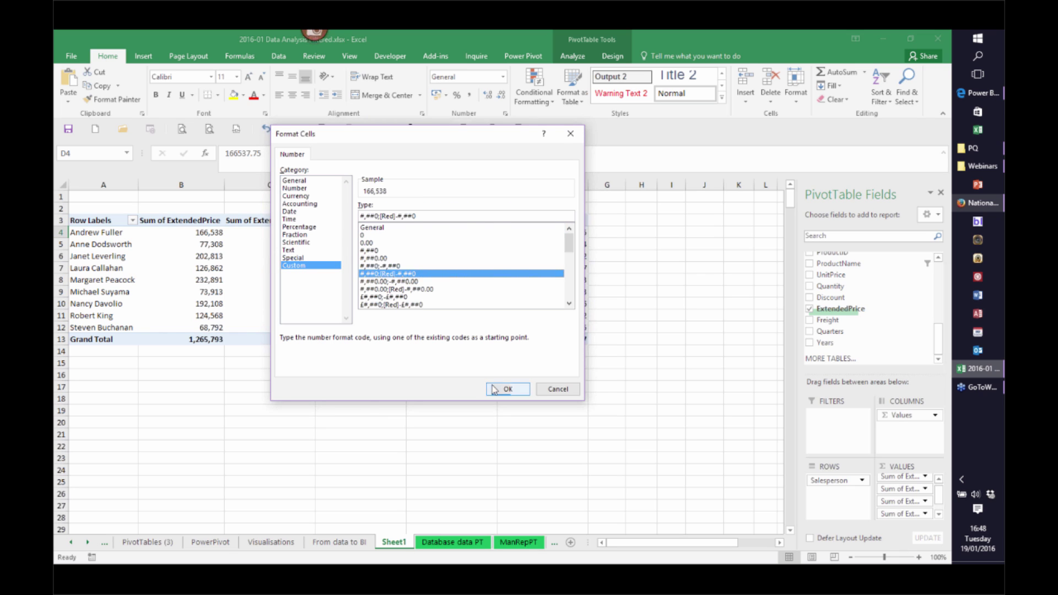
{"action": "left_click", "coordinate": [507, 389]}
Apply the #,##0 custom number format to the column E and column F values
{"action": "right_click", "coordinate": [472, 234]}
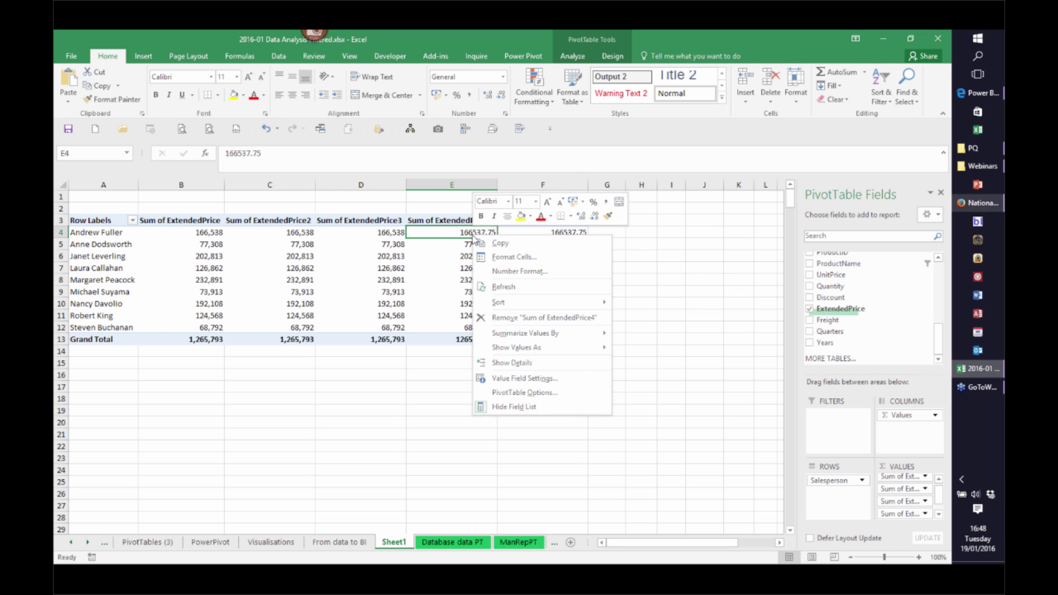
{"action": "left_click", "coordinate": [508, 258]}
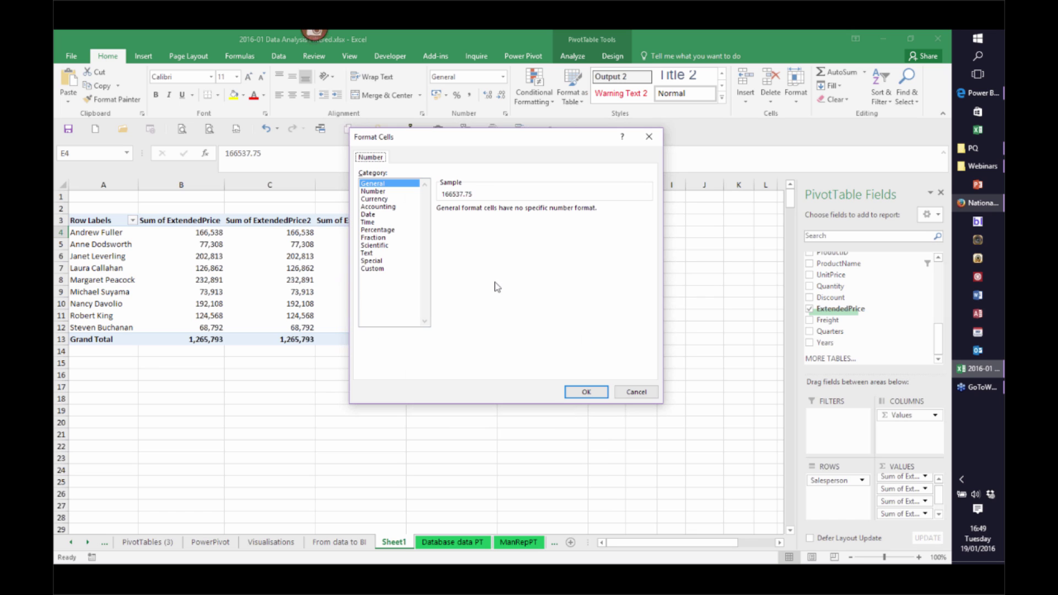
{"action": "left_click", "coordinate": [374, 269]}
{"action": "left_click", "coordinate": [467, 284]}
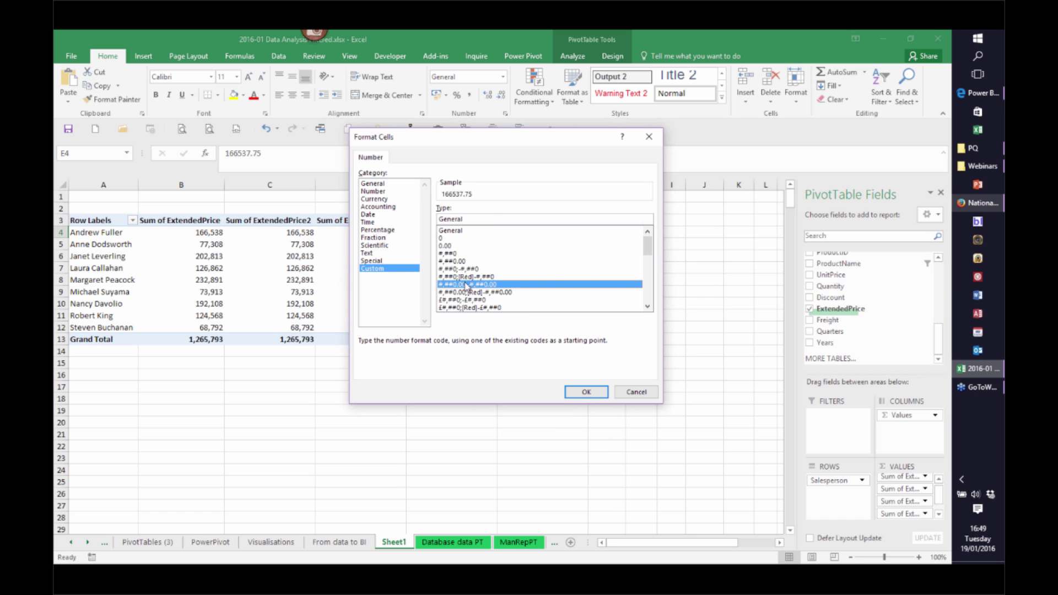
{"action": "left_click", "coordinate": [466, 270]}
{"action": "left_click", "coordinate": [587, 392]}
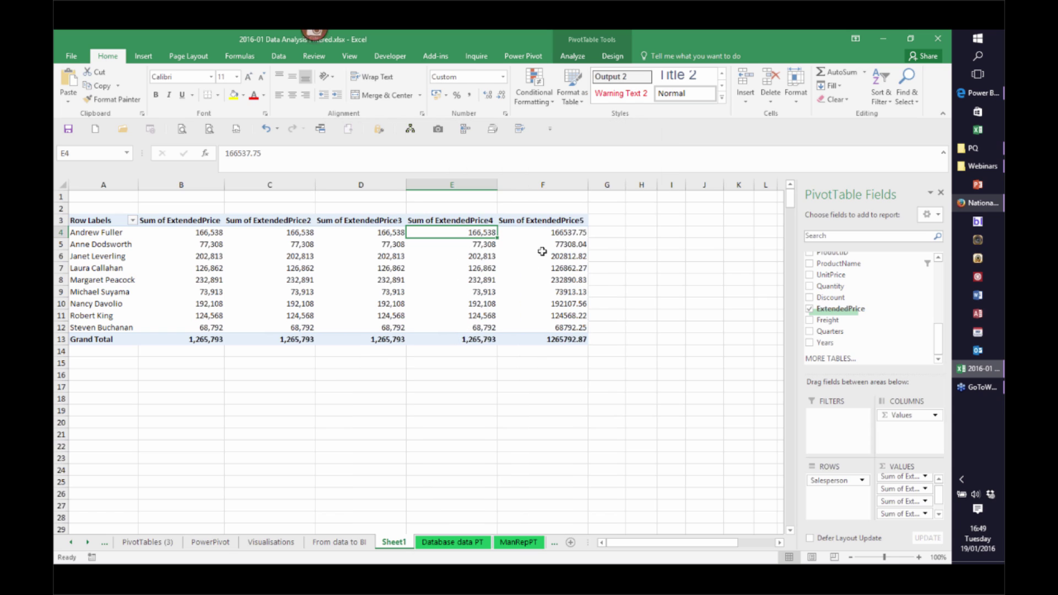
{"action": "right_click", "coordinate": [551, 232]}
{"action": "left_click", "coordinate": [601, 271]}
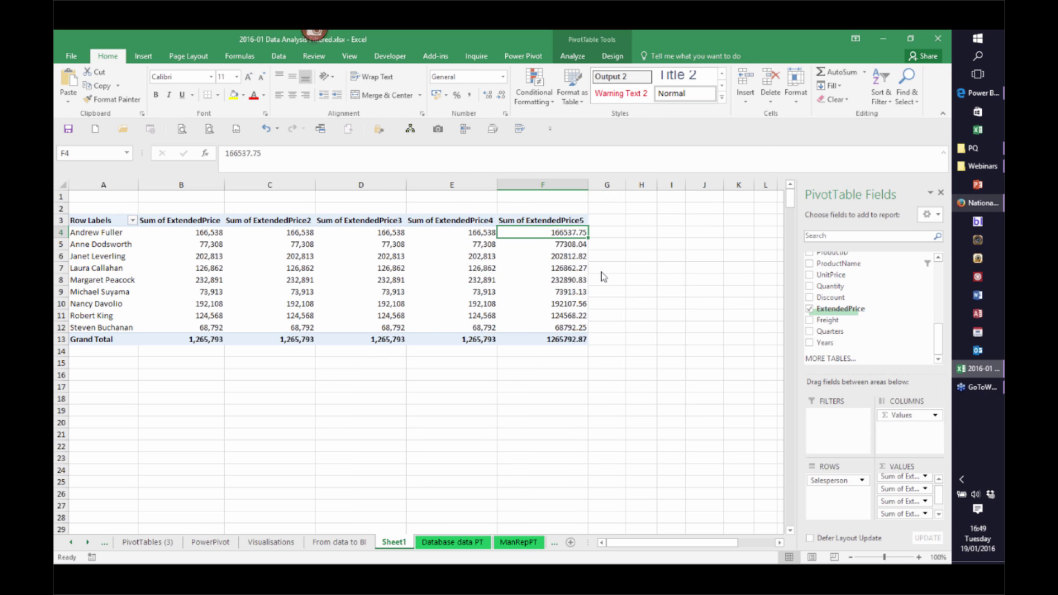
{"action": "left_click", "coordinate": [477, 266]}
{"action": "left_click", "coordinate": [570, 278]}
{"action": "left_click", "coordinate": [678, 388]}
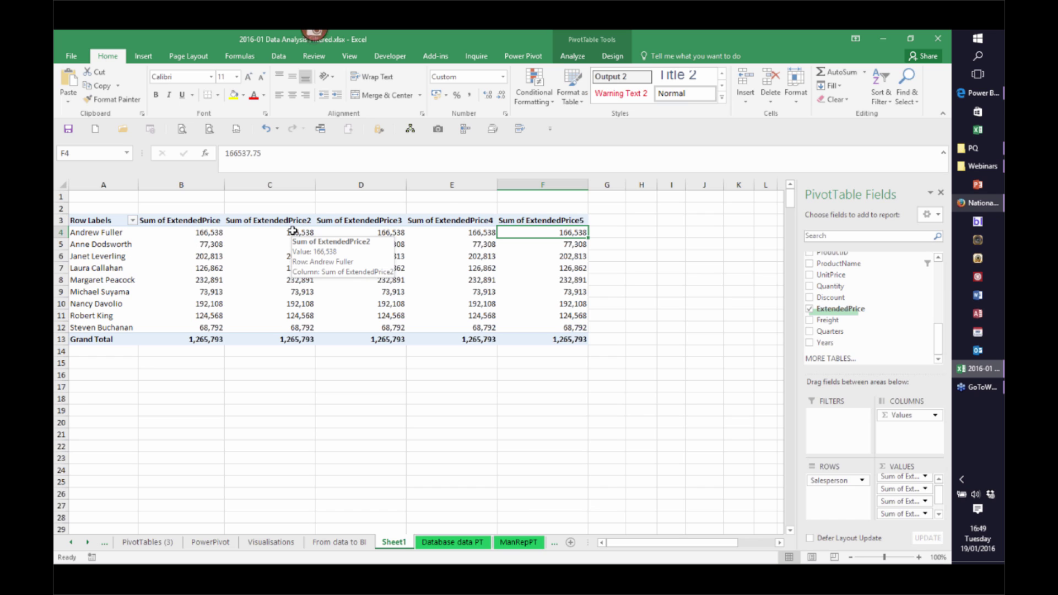
Summarize columns C, D and E by Count, Average and Max respectively
{"action": "right_click", "coordinate": [293, 231]}
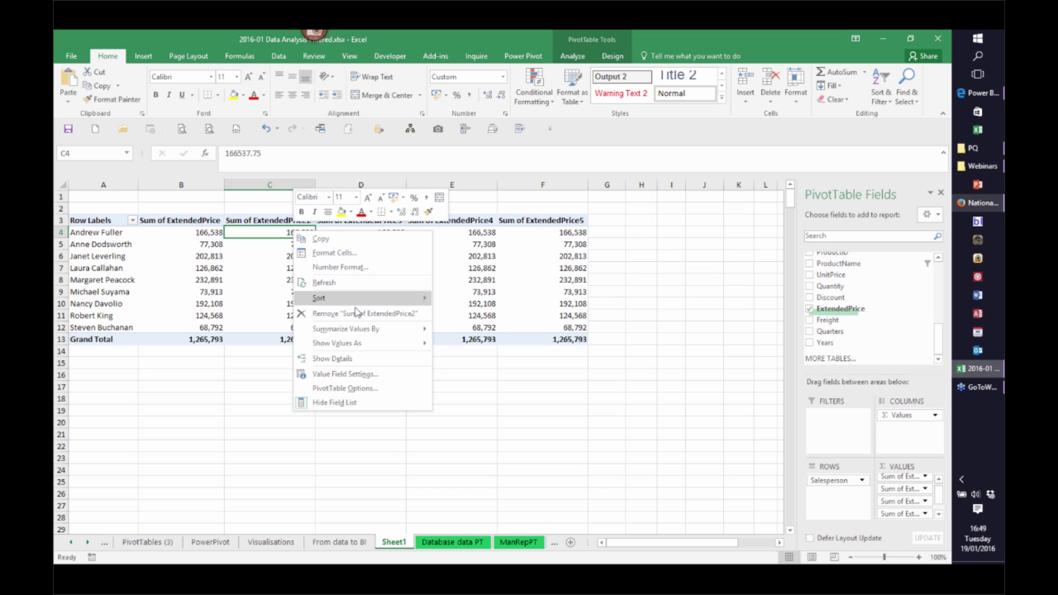
{"action": "mouse_move", "coordinate": [381, 331]}
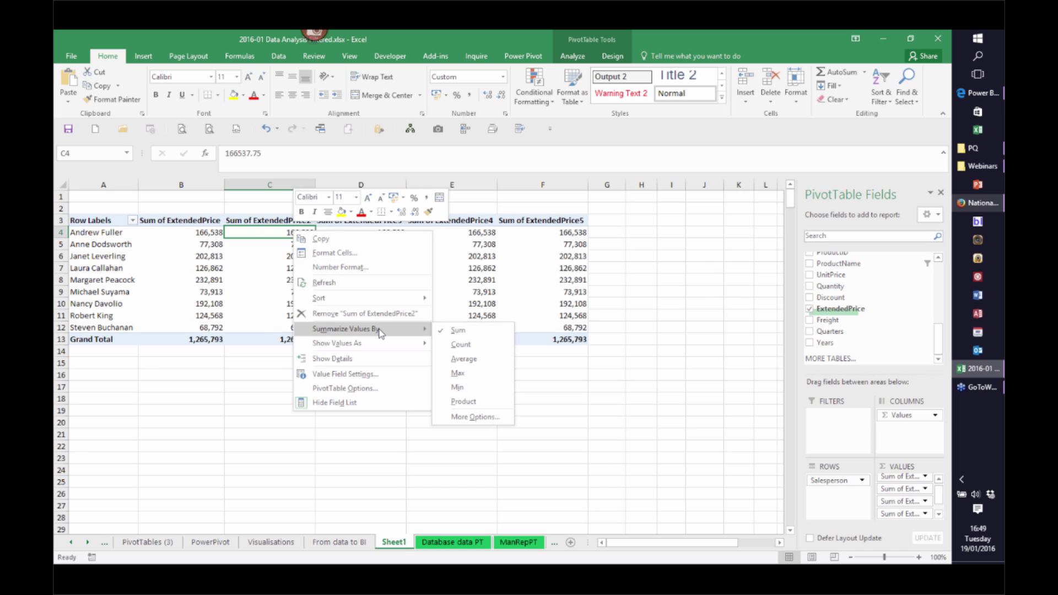
{"action": "left_click", "coordinate": [461, 344]}
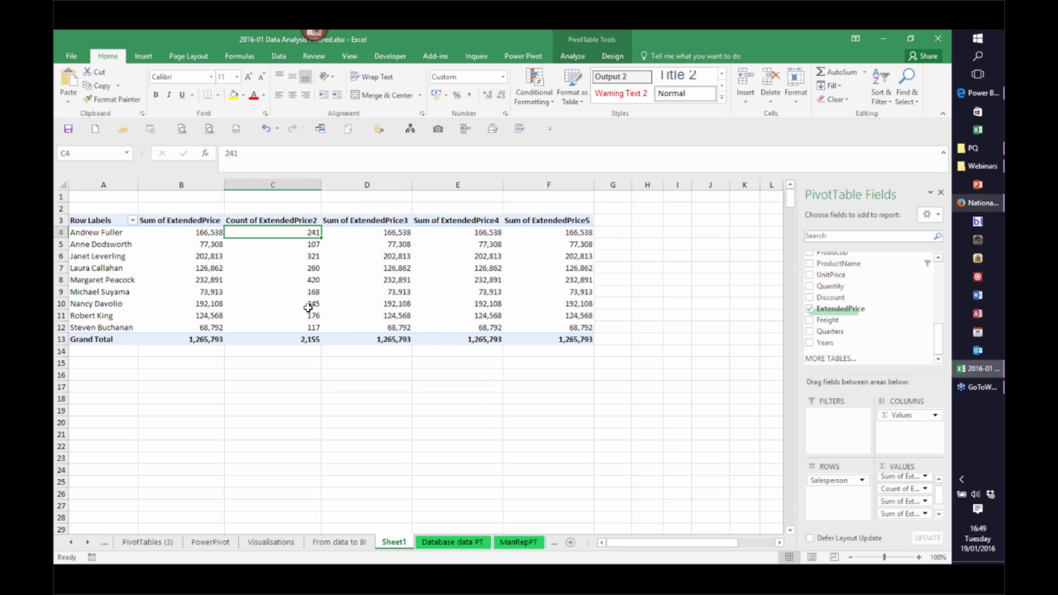
{"action": "mouse_move", "coordinate": [311, 329]}
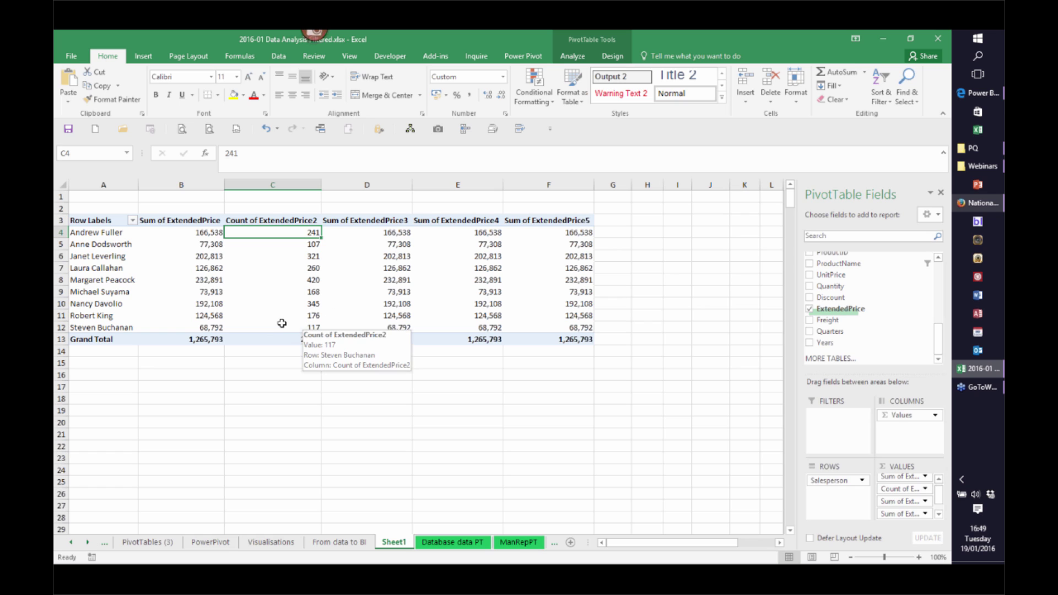
{"action": "right_click", "coordinate": [395, 236]}
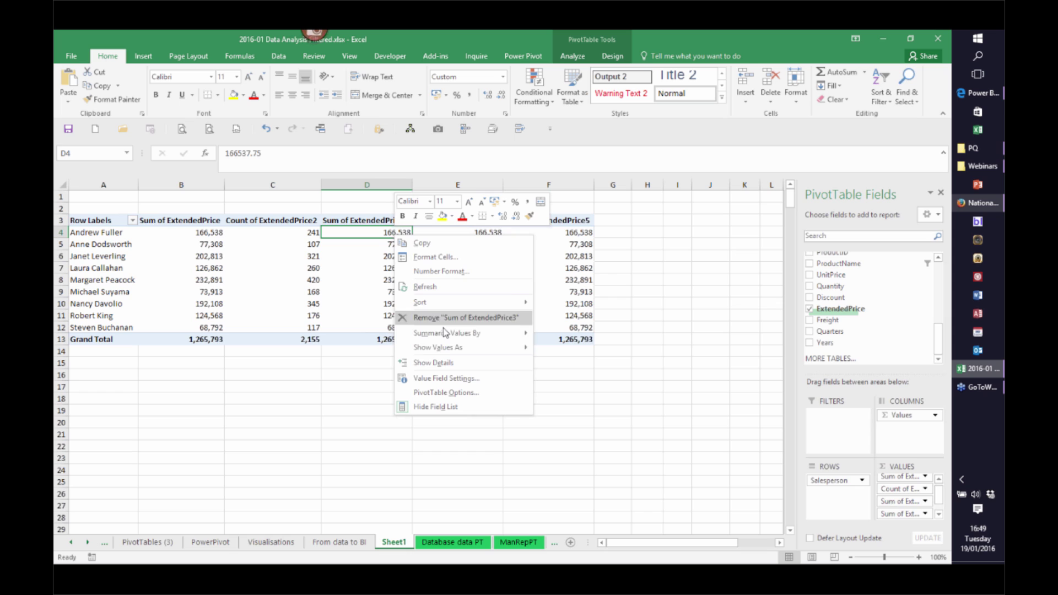
{"action": "mouse_move", "coordinate": [448, 351]}
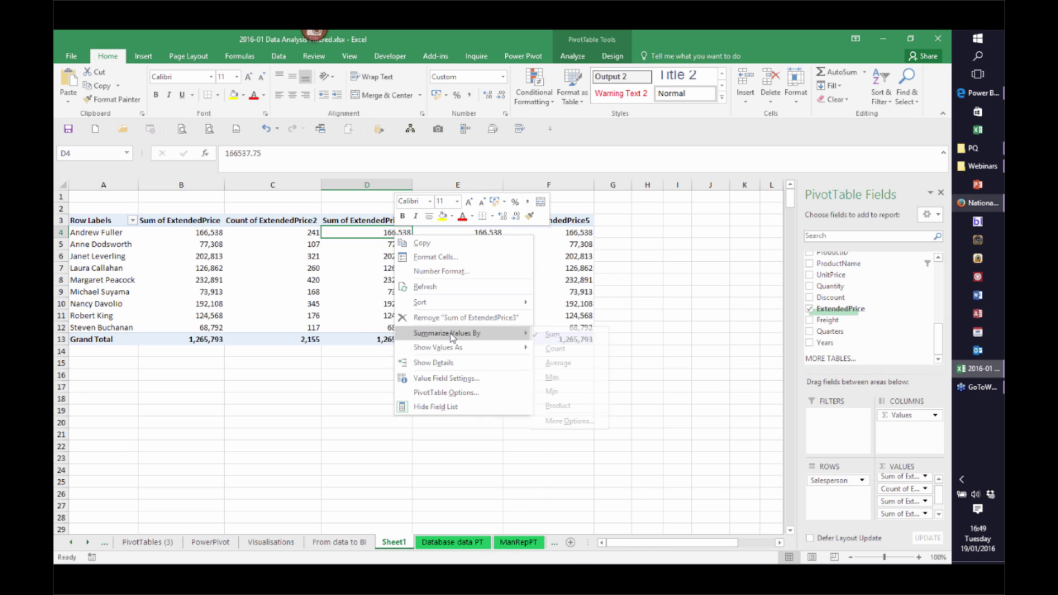
{"action": "left_click", "coordinate": [565, 363]}
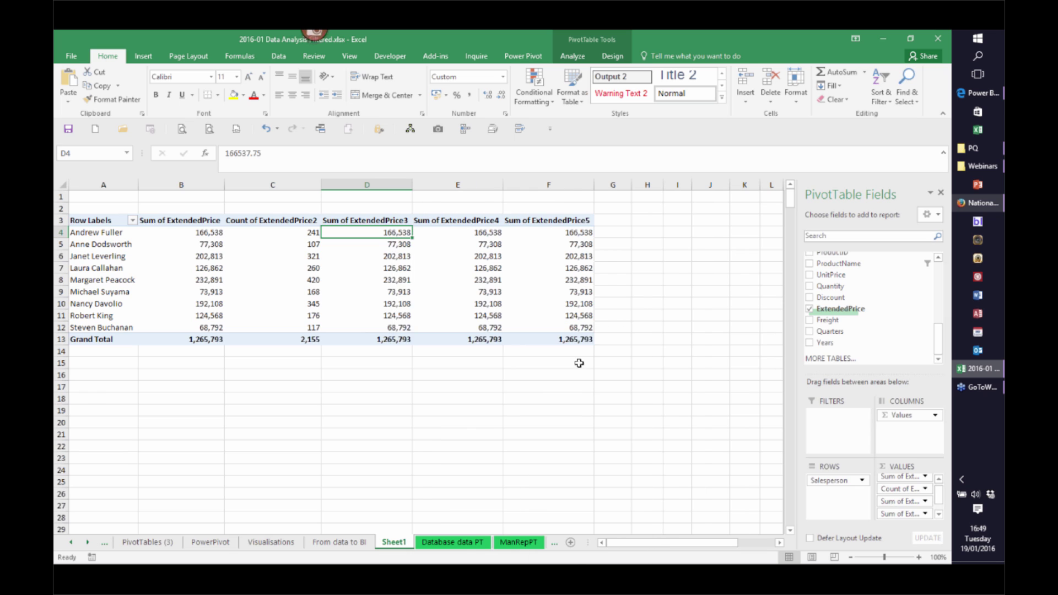
{"action": "right_click", "coordinate": [495, 232]}
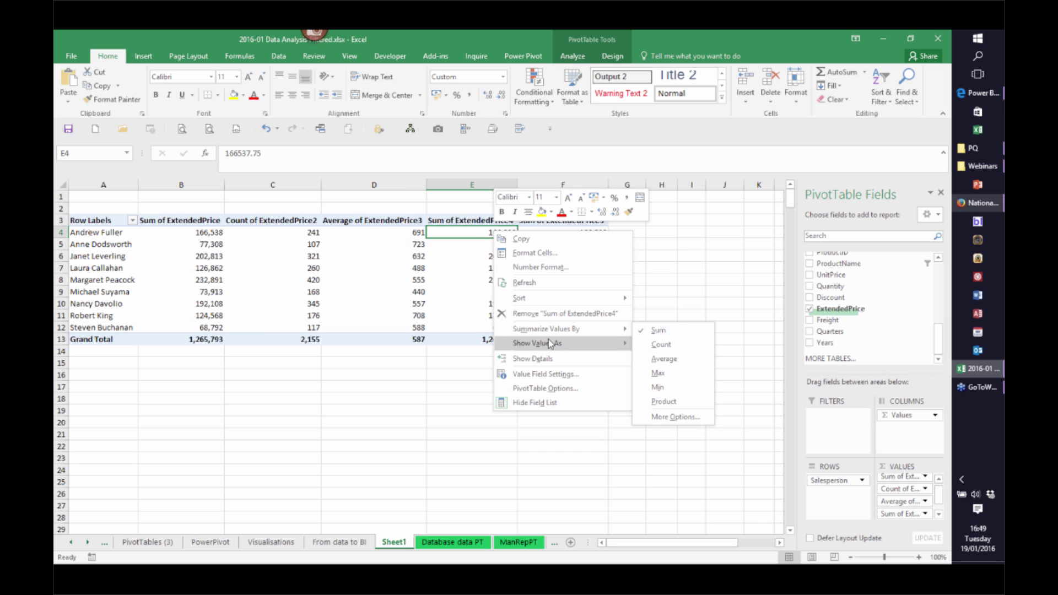
{"action": "mouse_move", "coordinate": [550, 333]}
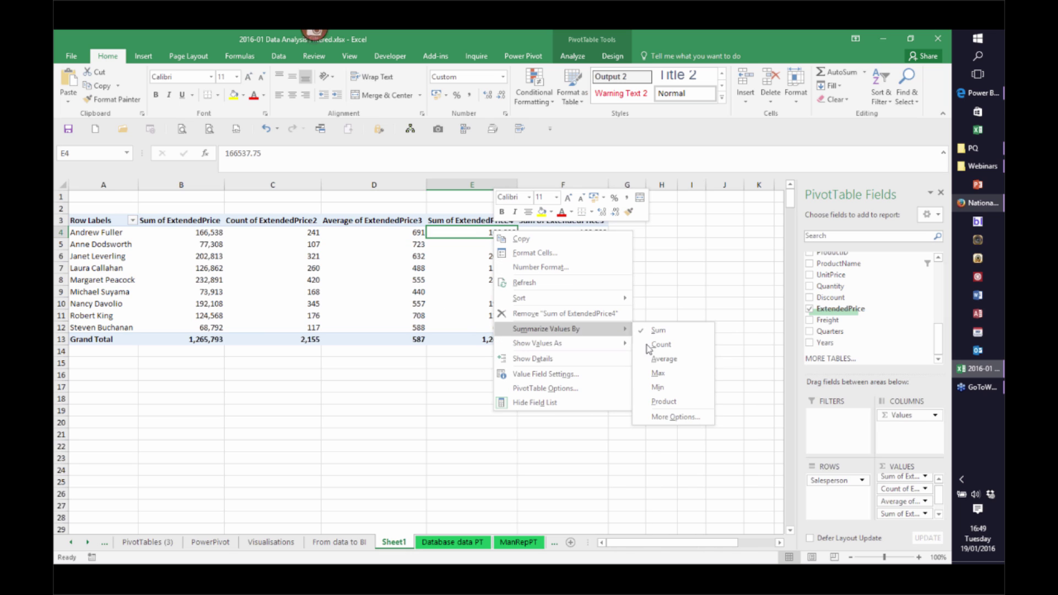
{"action": "left_click", "coordinate": [658, 373]}
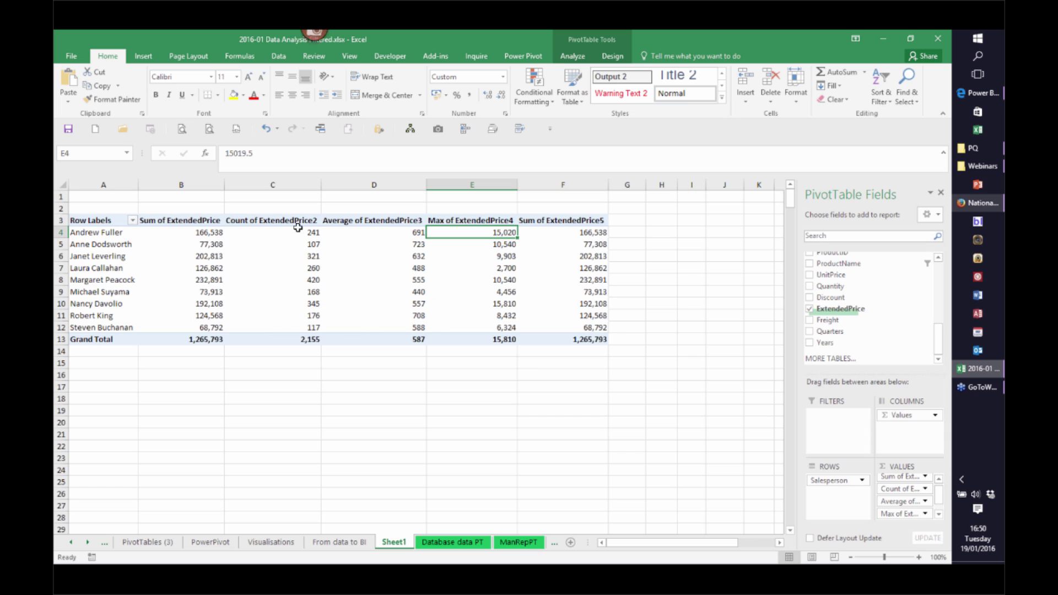
Retitle headers B3 to E3 as Total, Count, Average and Max
{"action": "left_click", "coordinate": [170, 221]}
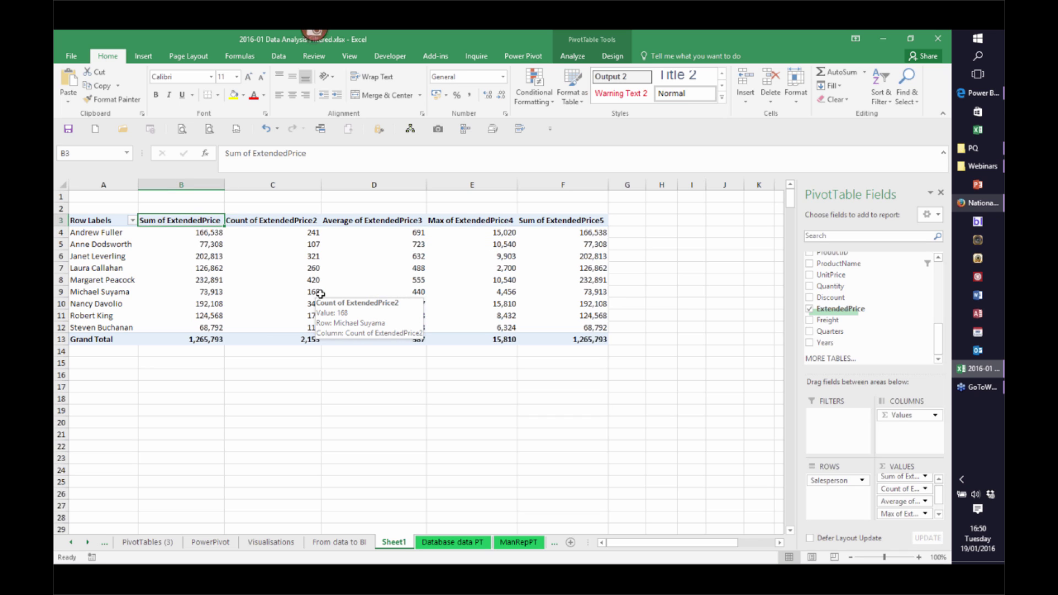
{"action": "type", "text": "Total"}
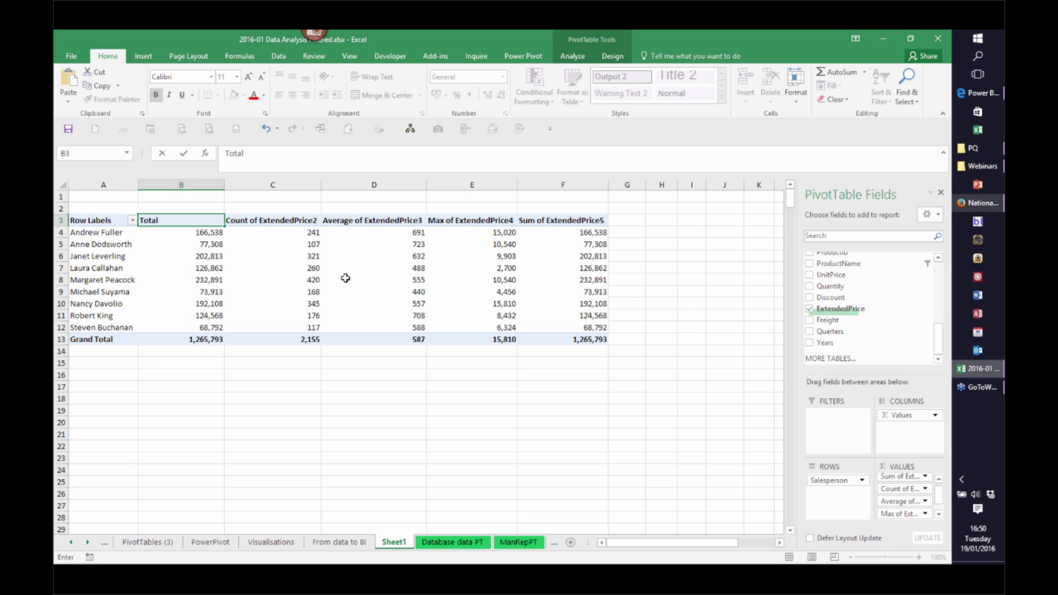
{"action": "left_click", "coordinate": [282, 221]}
{"action": "type", "text": "Count"}
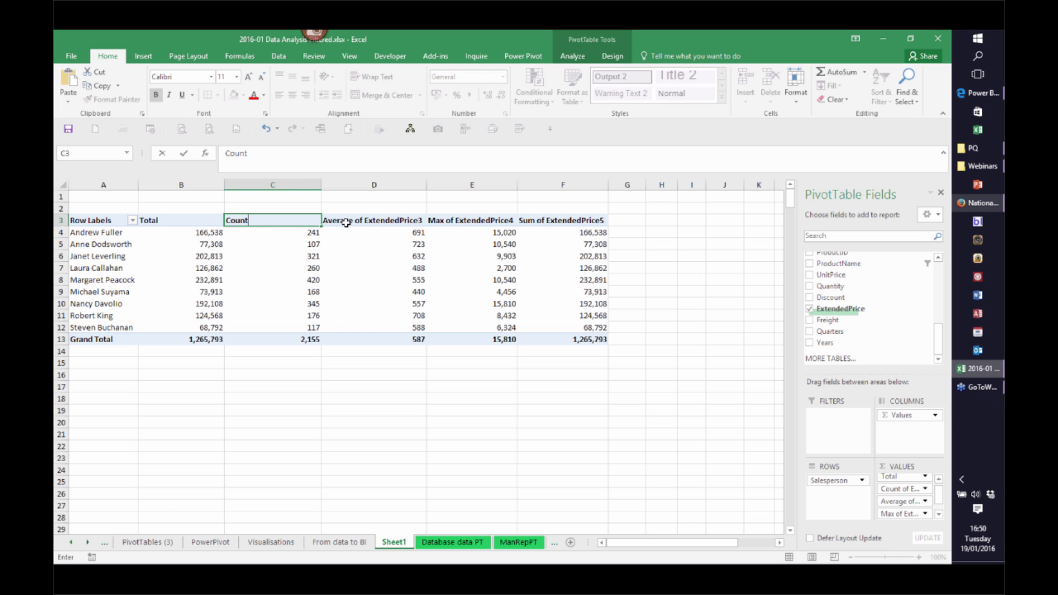
{"action": "left_click", "coordinate": [346, 222]}
{"action": "type", "text": "Average"}
{"action": "key", "text": "Tab"}
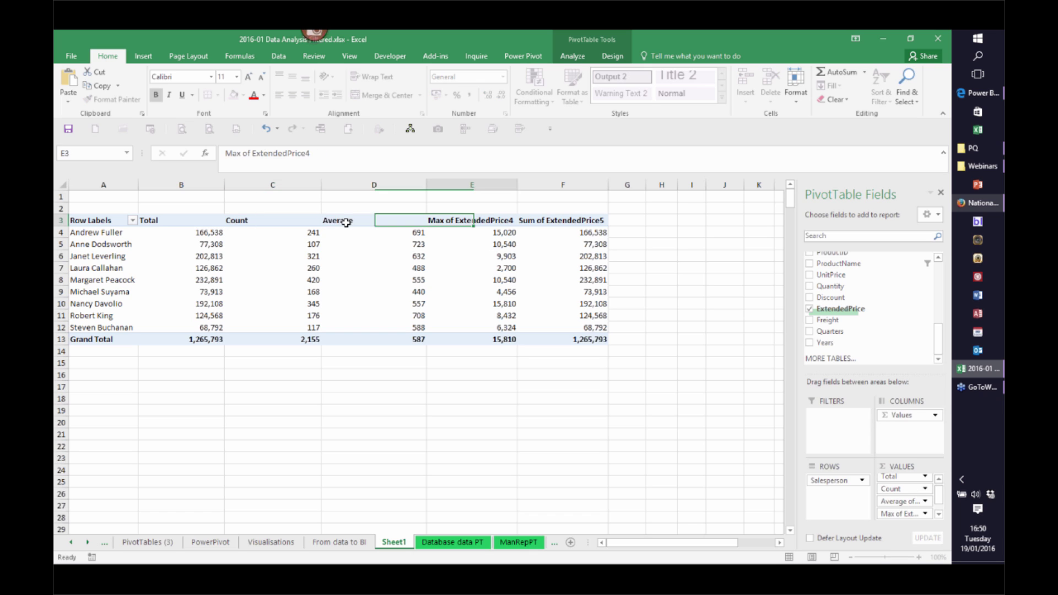
{"action": "type", "text": "Max"}
{"action": "key", "text": "Tab"}
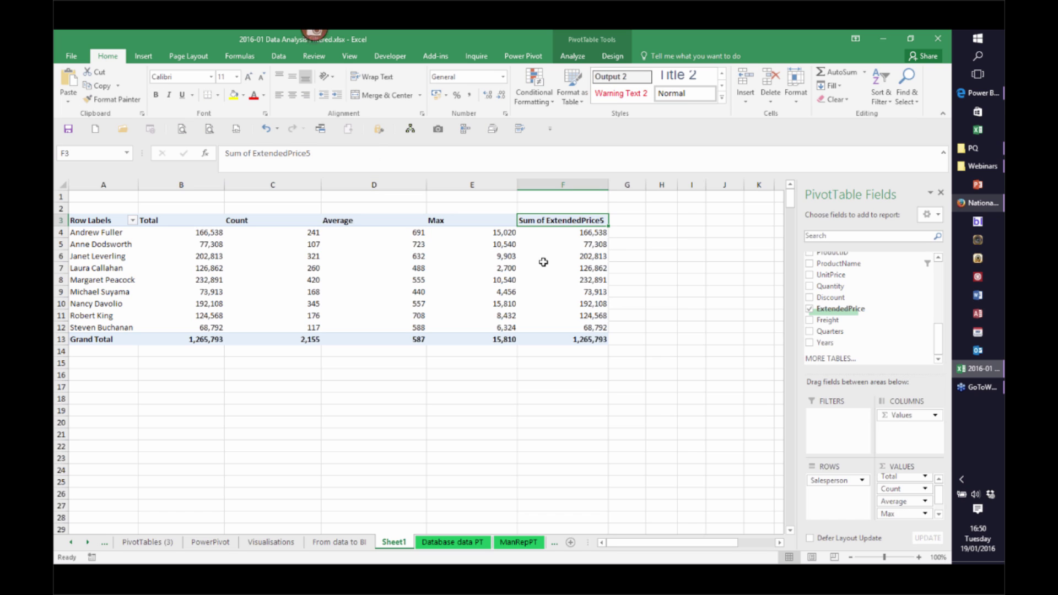
{"action": "left_click", "coordinate": [561, 233]}
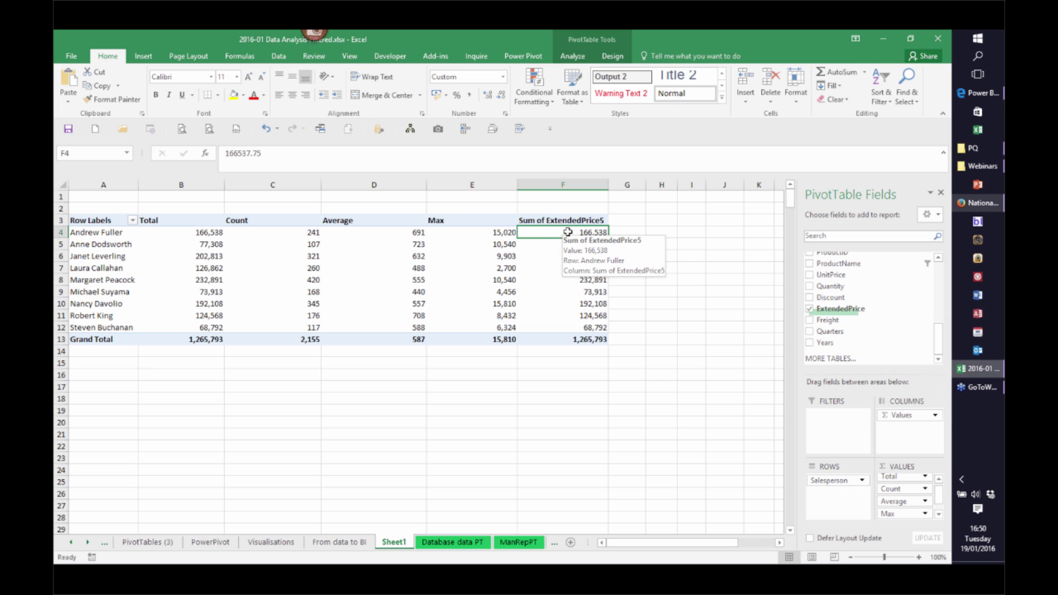
Show the column F values as % of Column Total
{"action": "right_click", "coordinate": [567, 232]}
{"action": "mouse_move", "coordinate": [595, 331]}
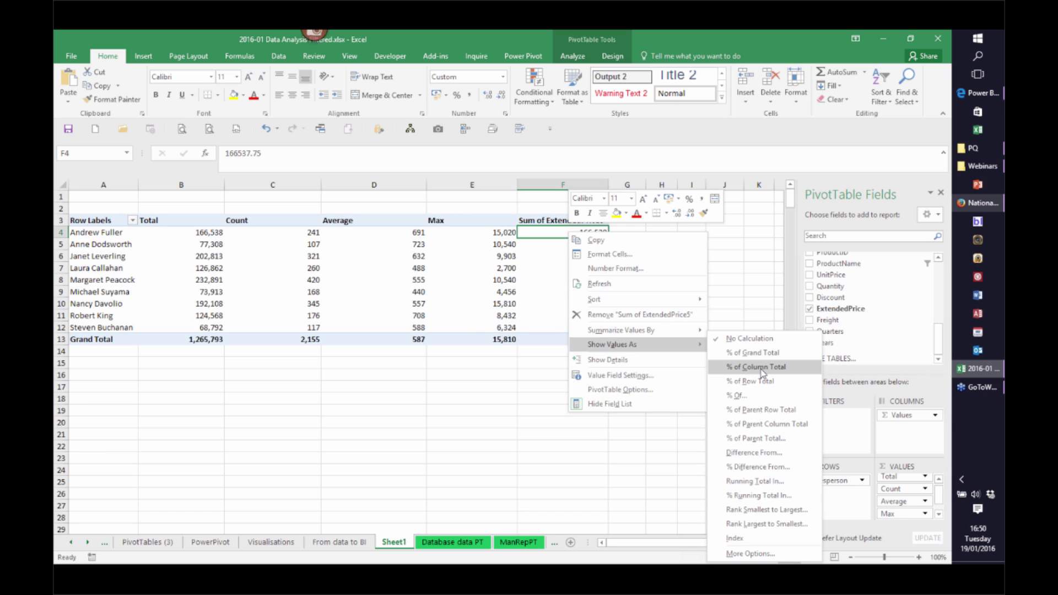
{"action": "left_click", "coordinate": [763, 368]}
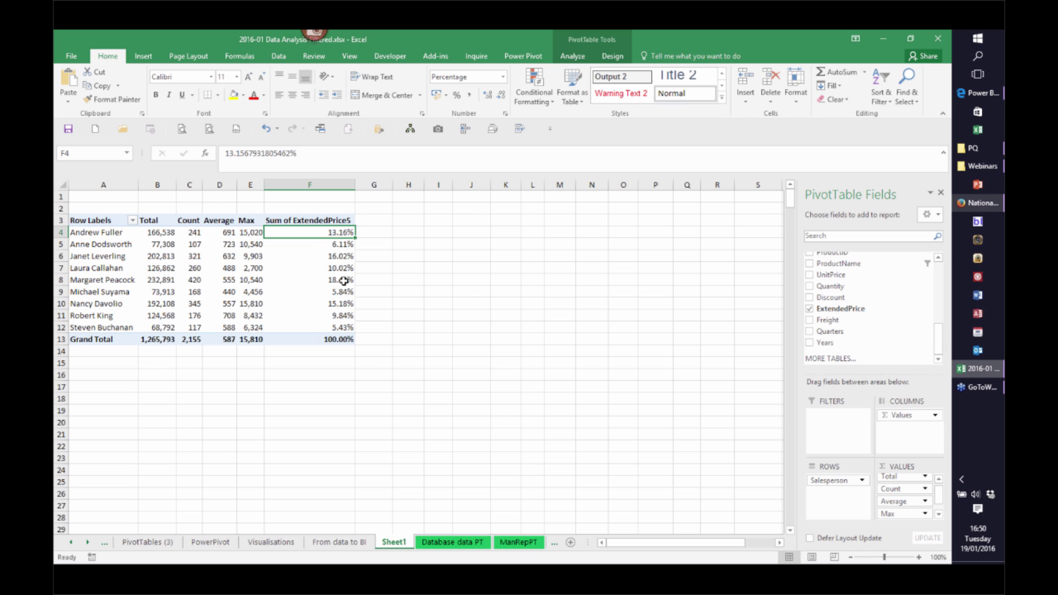
{"action": "right_click", "coordinate": [337, 234]}
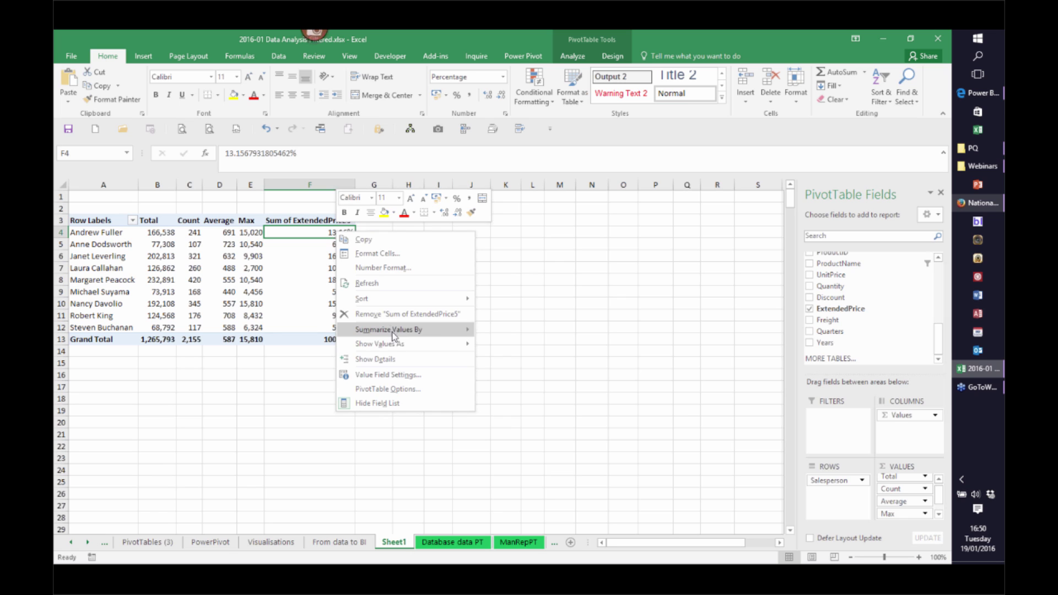
{"action": "mouse_move", "coordinate": [397, 344]}
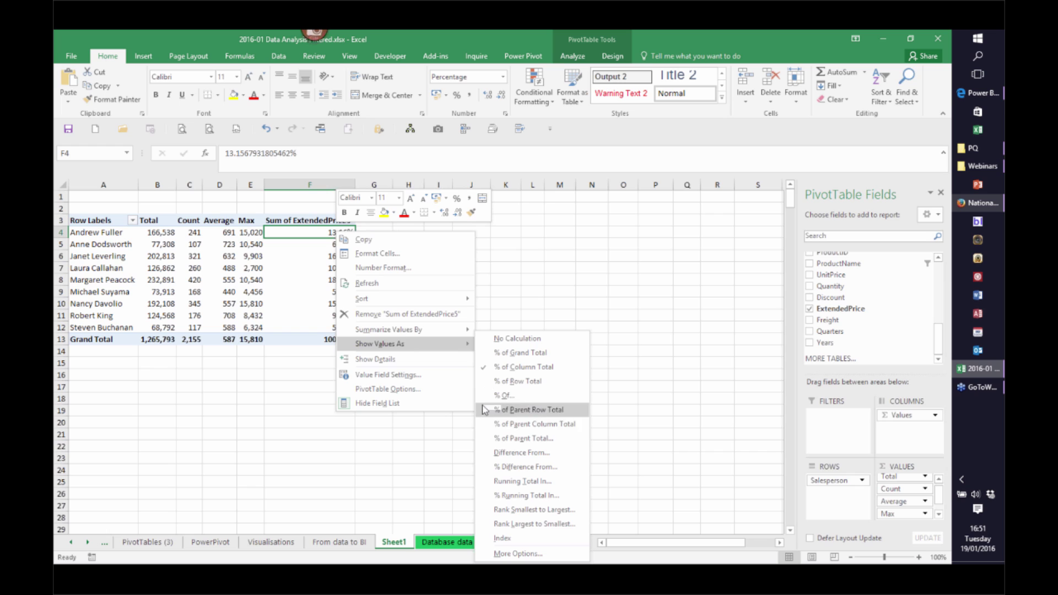
Show column F as the Difference From a chosen base salesperson
{"action": "left_click", "coordinate": [521, 452]}
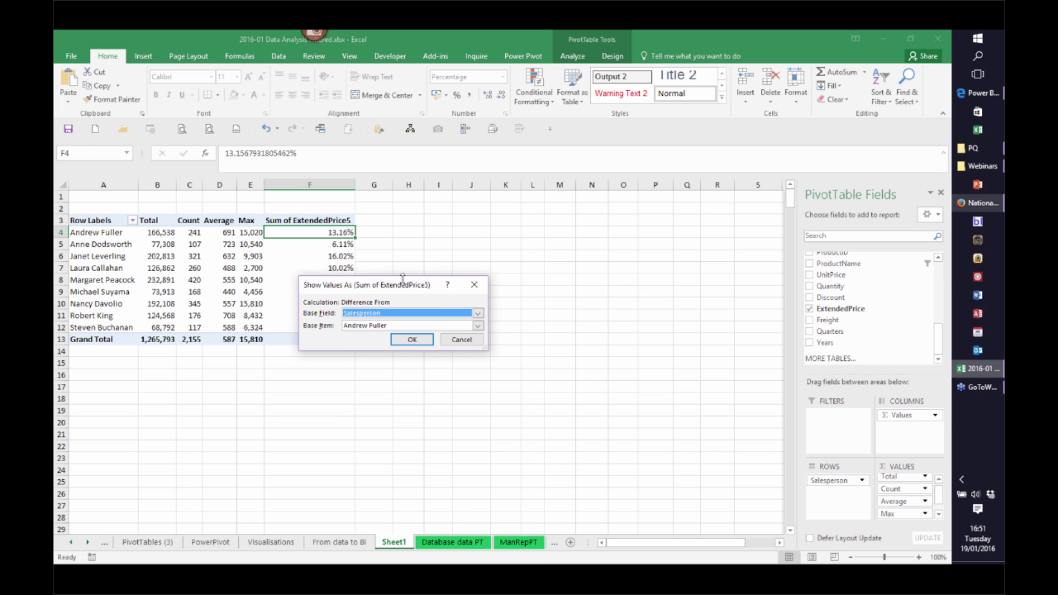
{"action": "left_click_drag", "start_coordinate": [402, 286], "coordinate": [528, 259]}
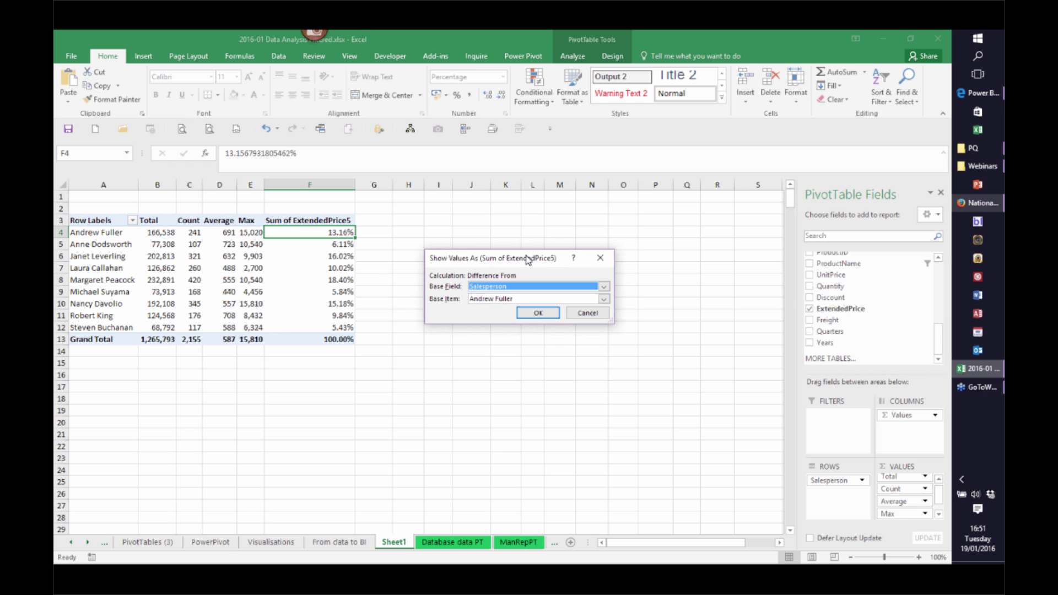
{"action": "left_click", "coordinate": [603, 299]}
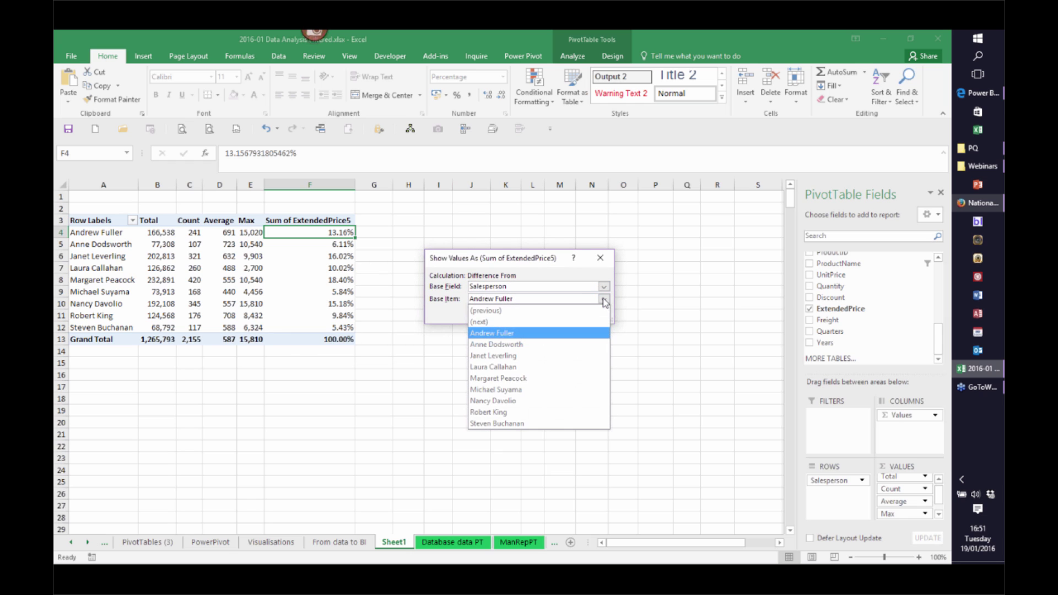
{"action": "left_click", "coordinate": [511, 372]}
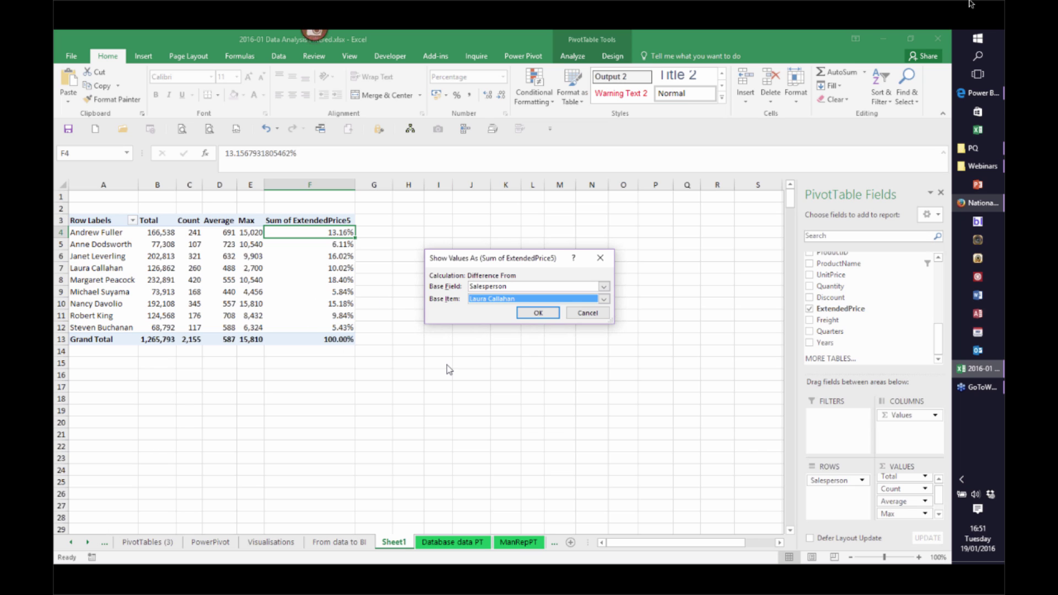
{"action": "left_click", "coordinate": [541, 315]}
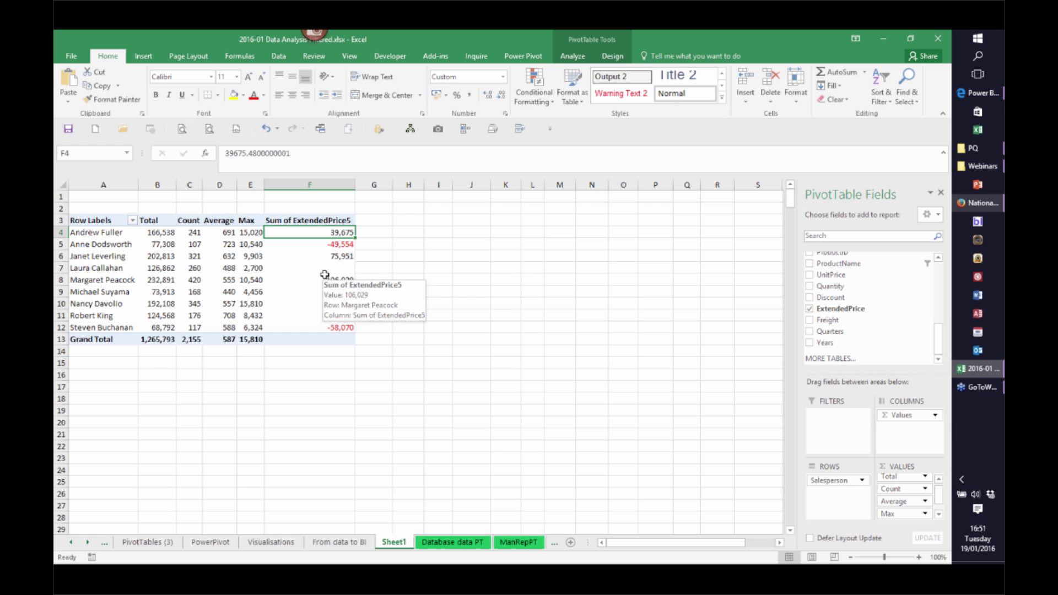
Try a Running Total by Salesperson on column F, then undo it
{"action": "right_click", "coordinate": [339, 234]}
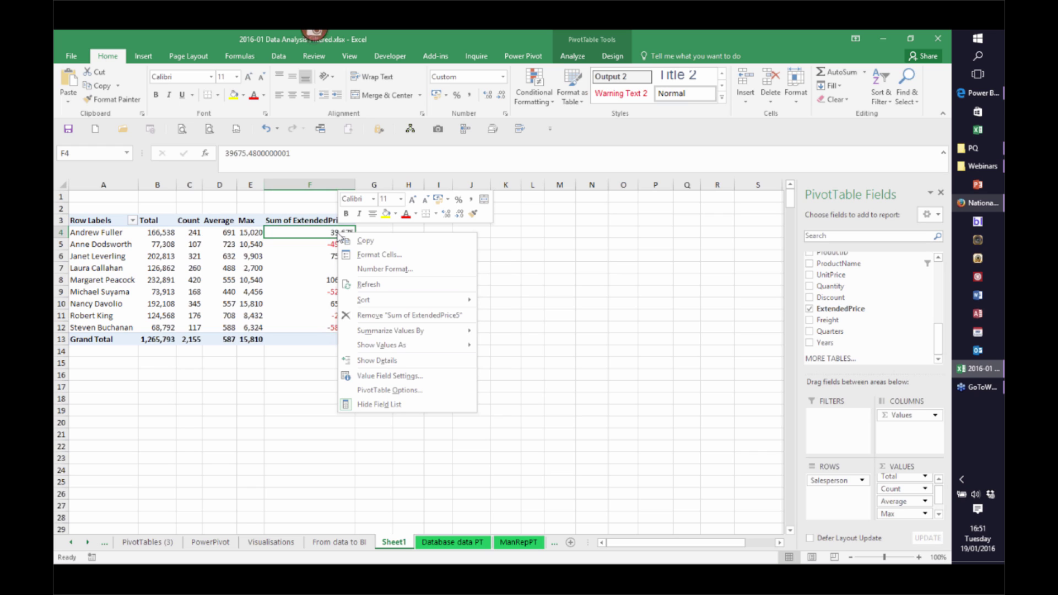
{"action": "mouse_move", "coordinate": [403, 347]}
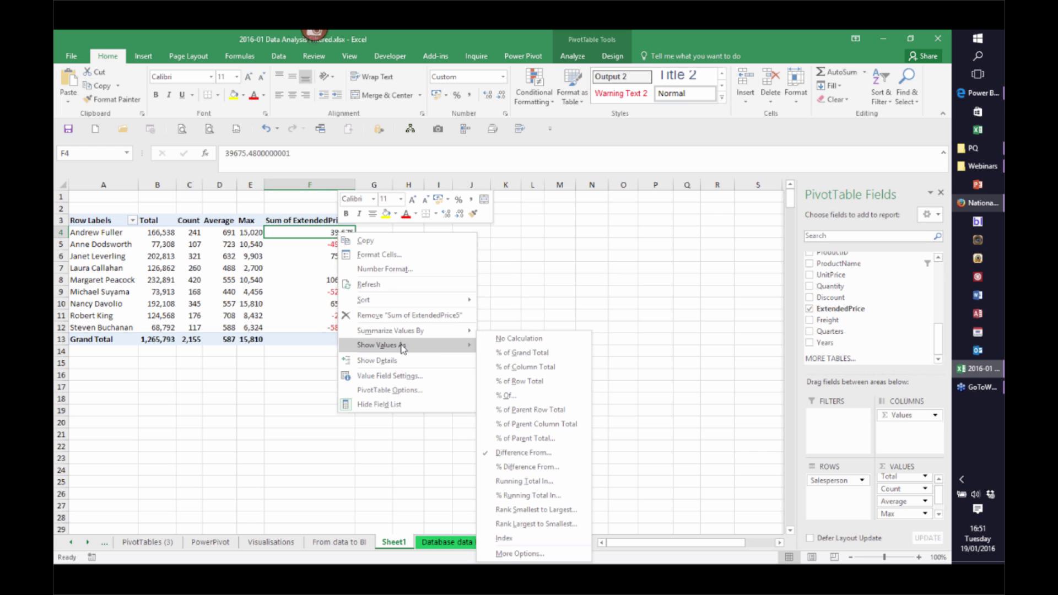
{"action": "left_click", "coordinate": [518, 481]}
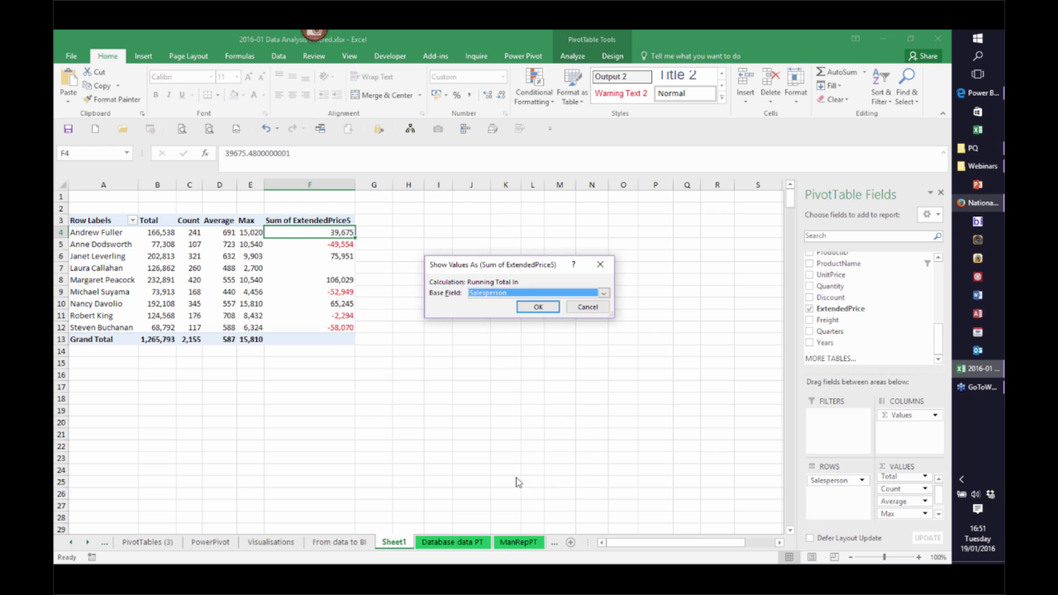
{"action": "left_click", "coordinate": [537, 307]}
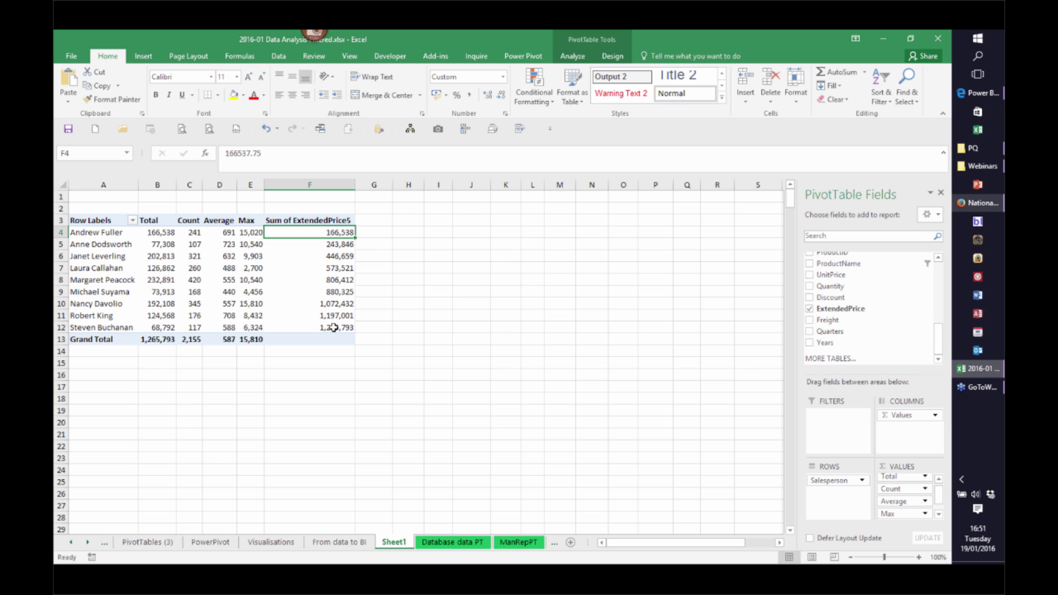
{"action": "mouse_move", "coordinate": [327, 304]}
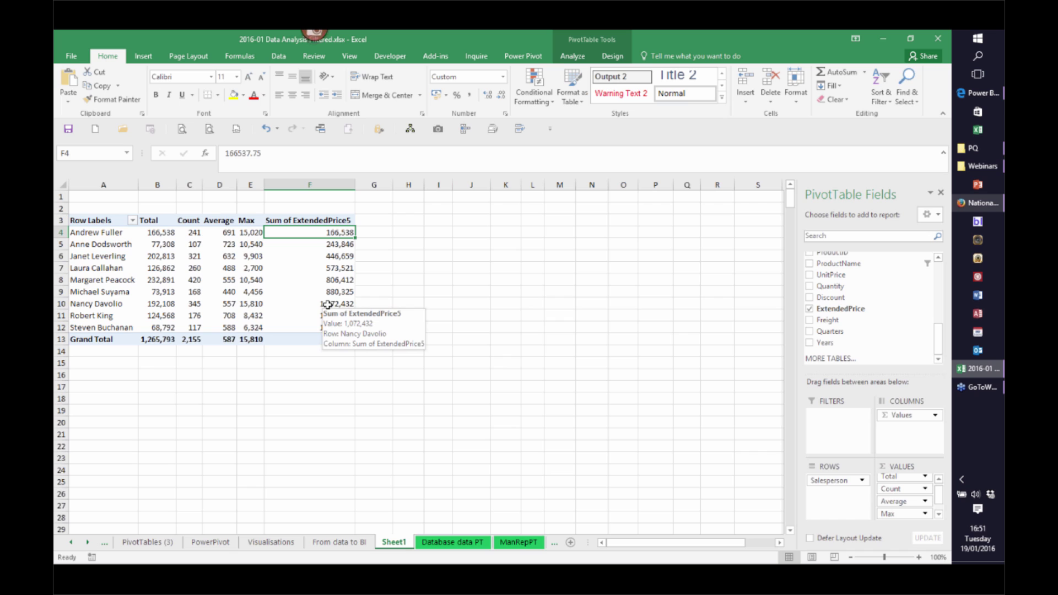
{"action": "left_click", "coordinate": [266, 130]}
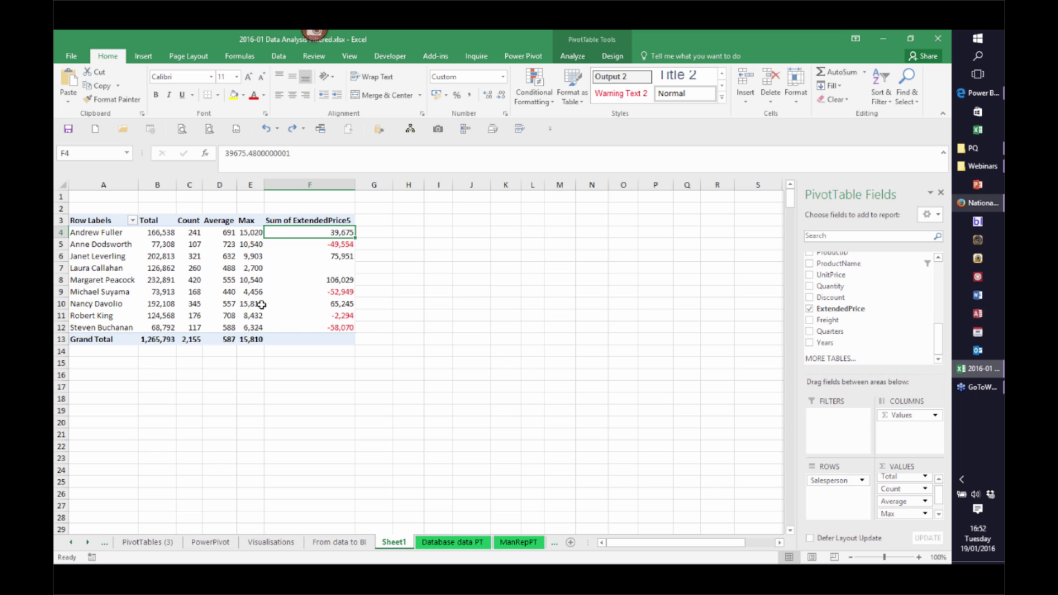
{"action": "mouse_move", "coordinate": [262, 304]}
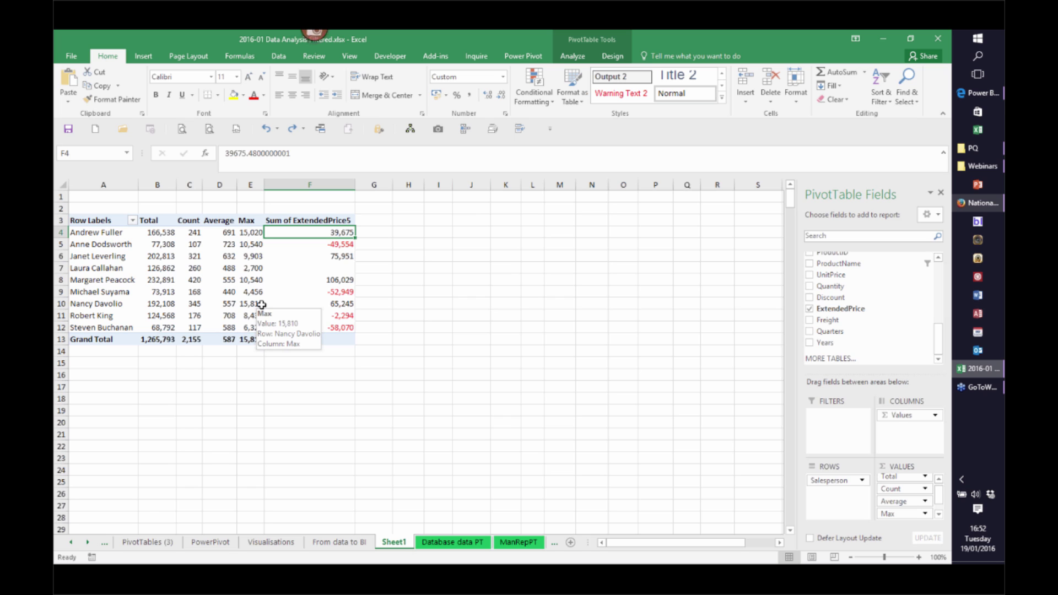
{"action": "right_click", "coordinate": [62, 256]}
{"action": "left_click", "coordinate": [91, 340]}
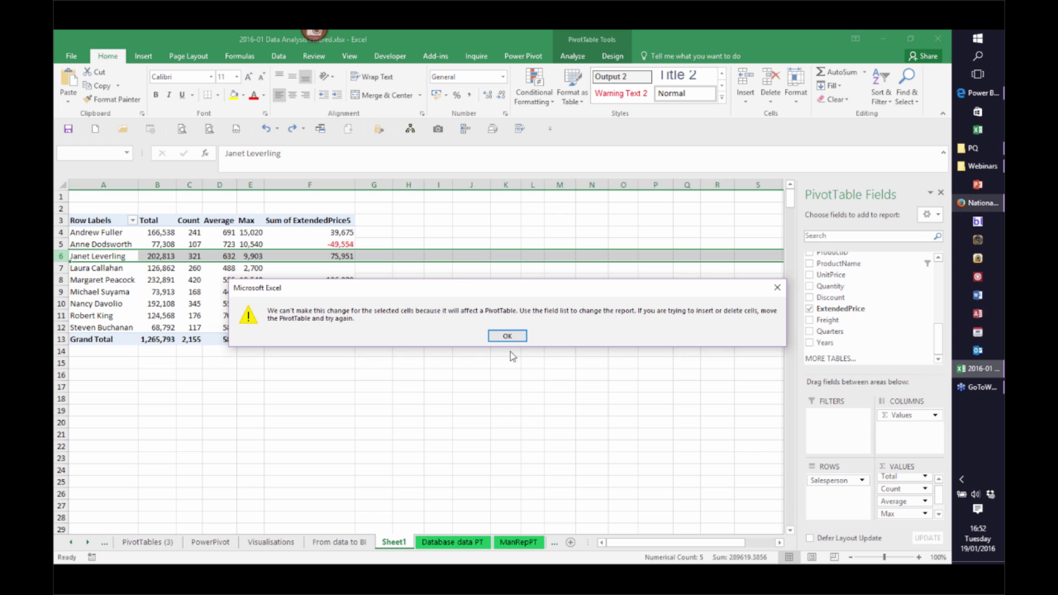
{"action": "left_click", "coordinate": [507, 336]}
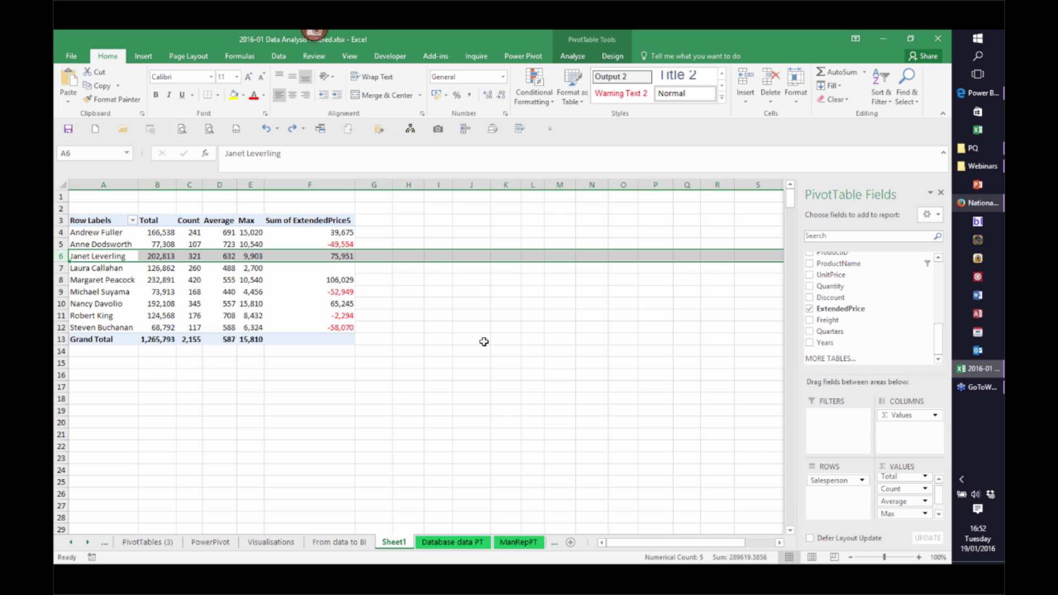
{"action": "left_click", "coordinate": [219, 280]}
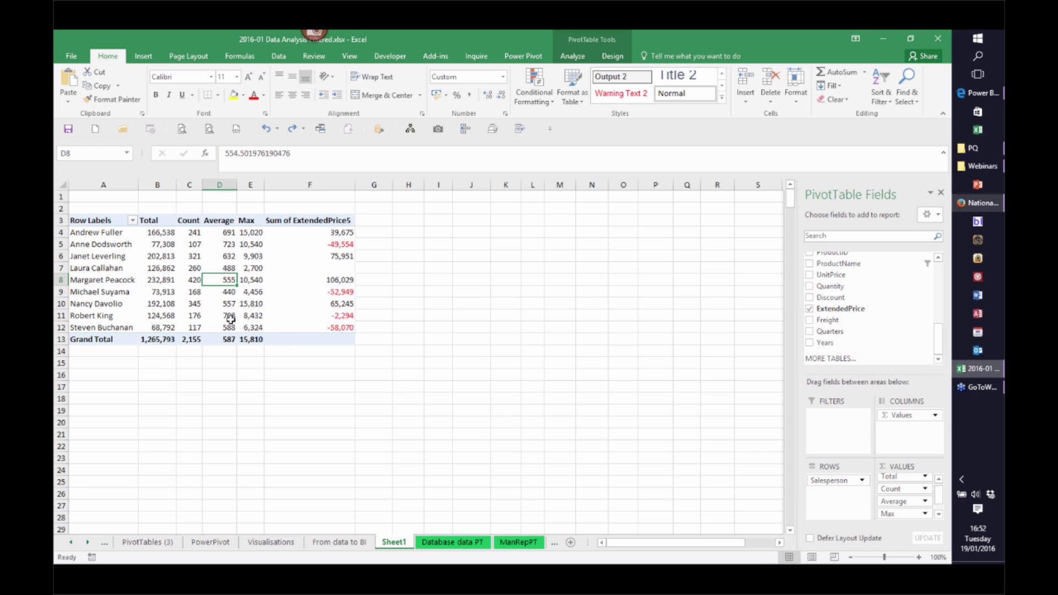
{"action": "mouse_move", "coordinate": [231, 319]}
{"action": "left_click", "coordinate": [567, 270]}
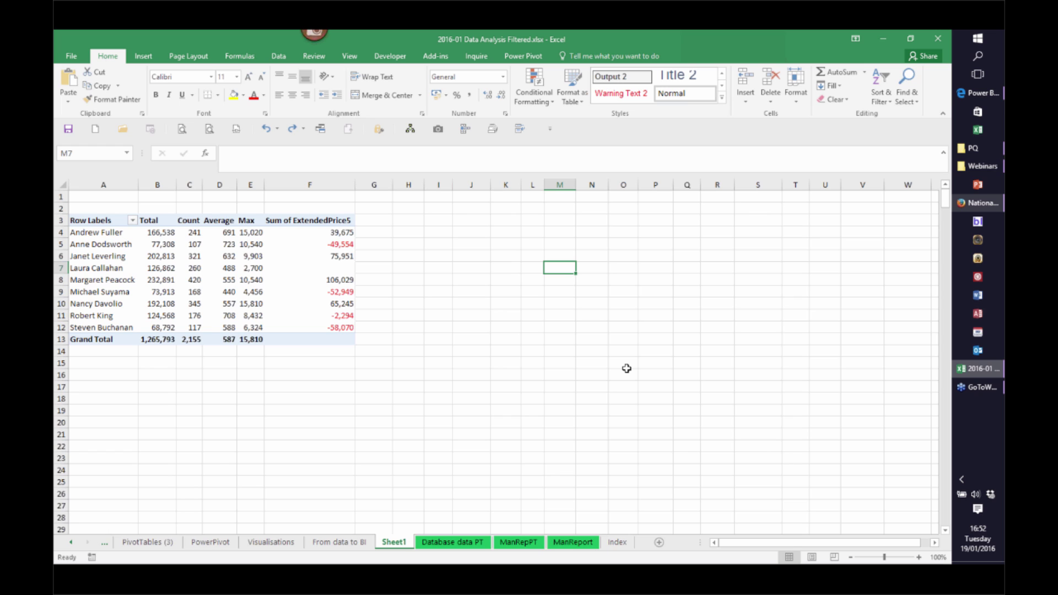
Enter a GETPIVOTDATA formula in M7 referencing a salesperson's Total in B11
{"action": "type", "text": "="}
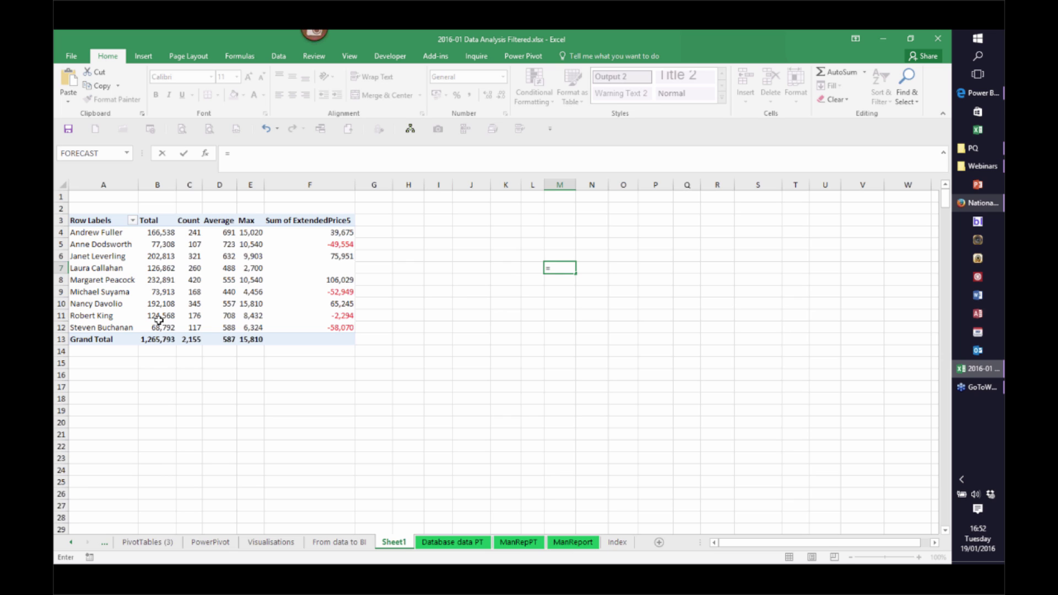
{"action": "left_click", "coordinate": [159, 320]}
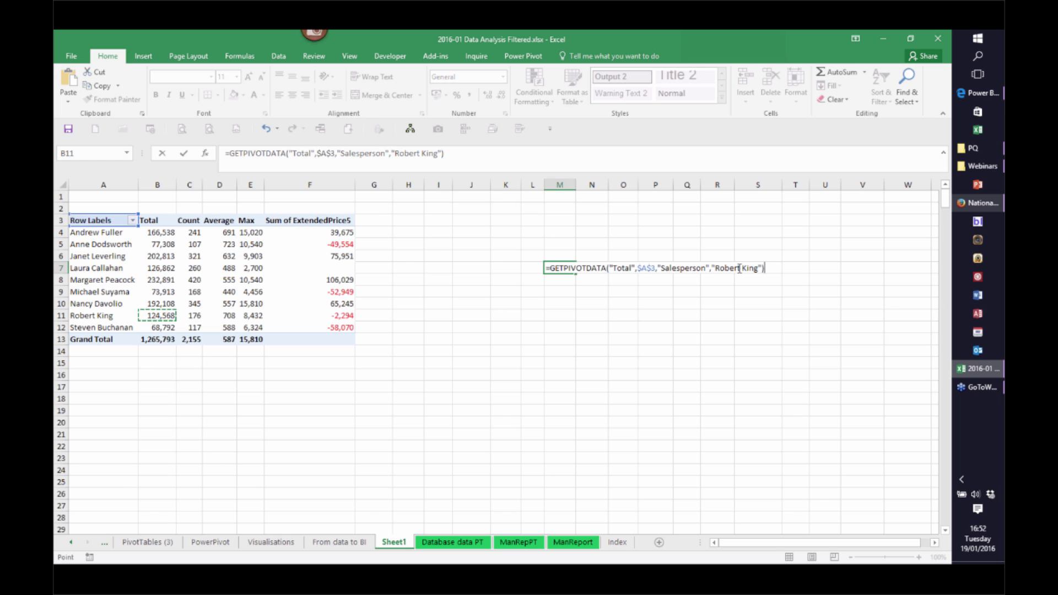
{"action": "key", "text": "Return"}
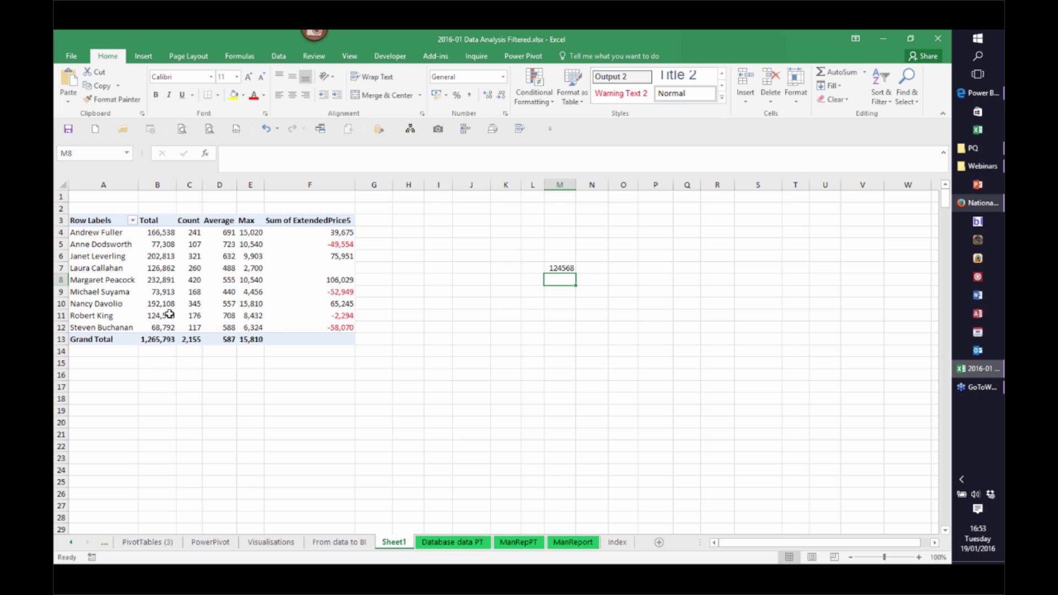
Test filling M7's formula down, clear the copies, and widen column L
{"action": "mouse_move", "coordinate": [166, 314]}
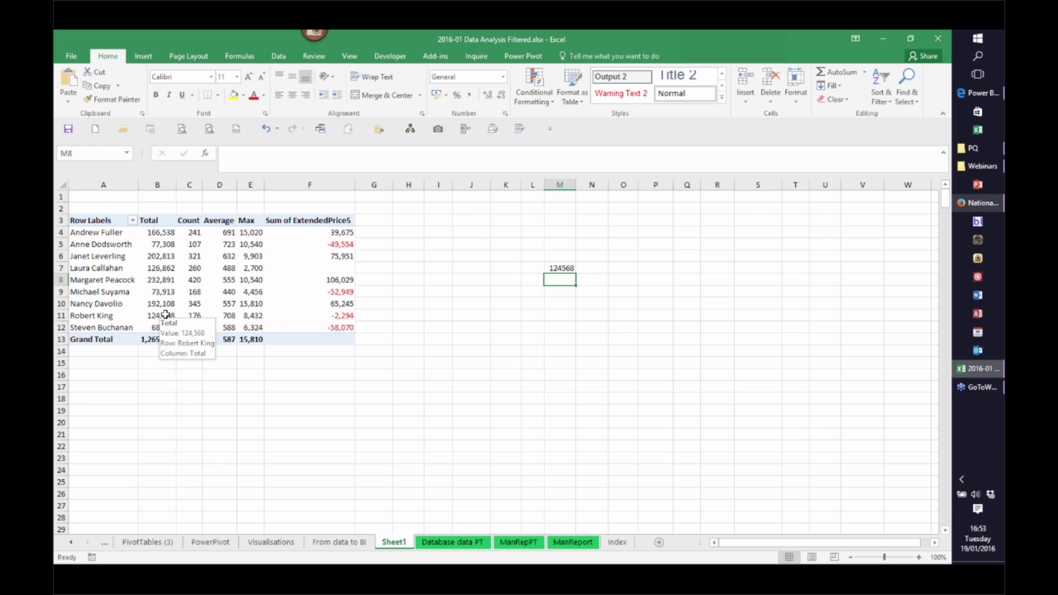
{"action": "left_click", "coordinate": [559, 268]}
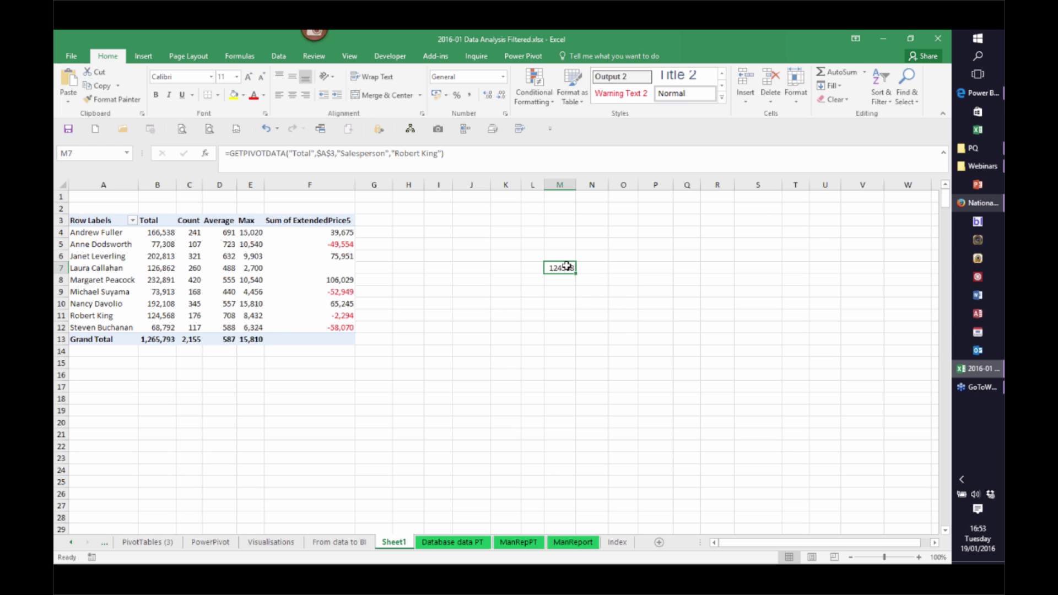
{"action": "mouse_move", "coordinate": [574, 276]}
{"action": "left_mouse_down"}
{"action": "mouse_move", "coordinate": [576, 298]}
{"action": "mouse_move", "coordinate": [565, 290]}
{"action": "left_mouse_up"}
{"action": "key", "text": "BackSpace"}
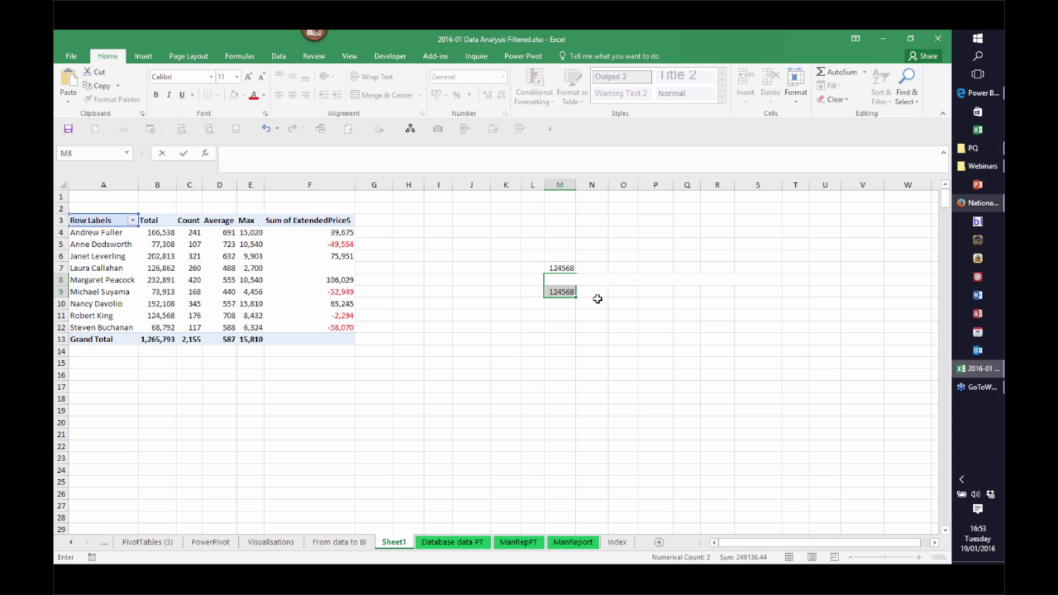
{"action": "key", "text": "Escape"}
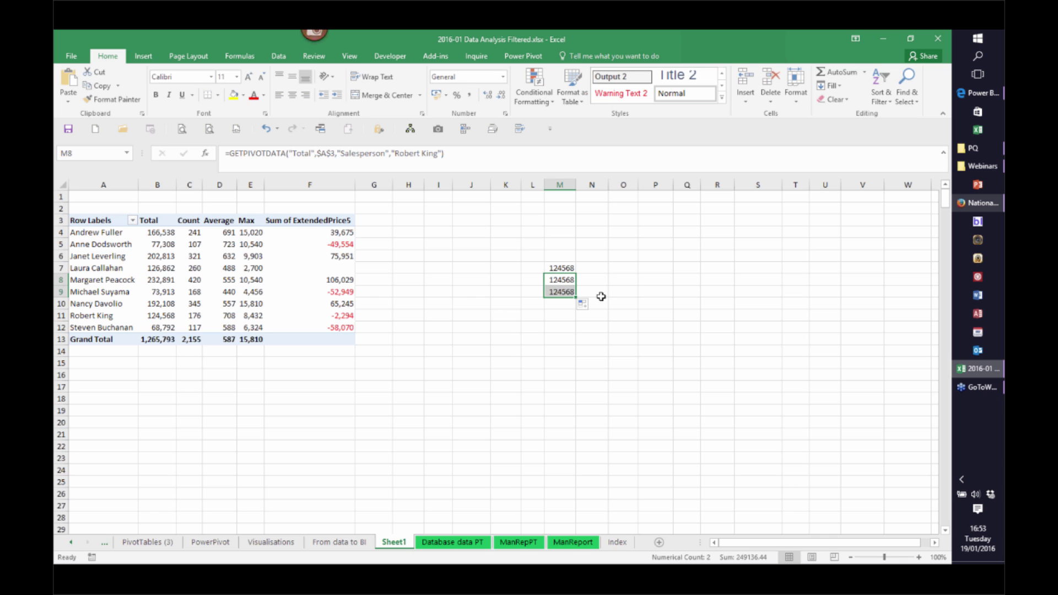
{"action": "key", "text": "Delete"}
{"action": "double_click", "coordinate": [565, 268]}
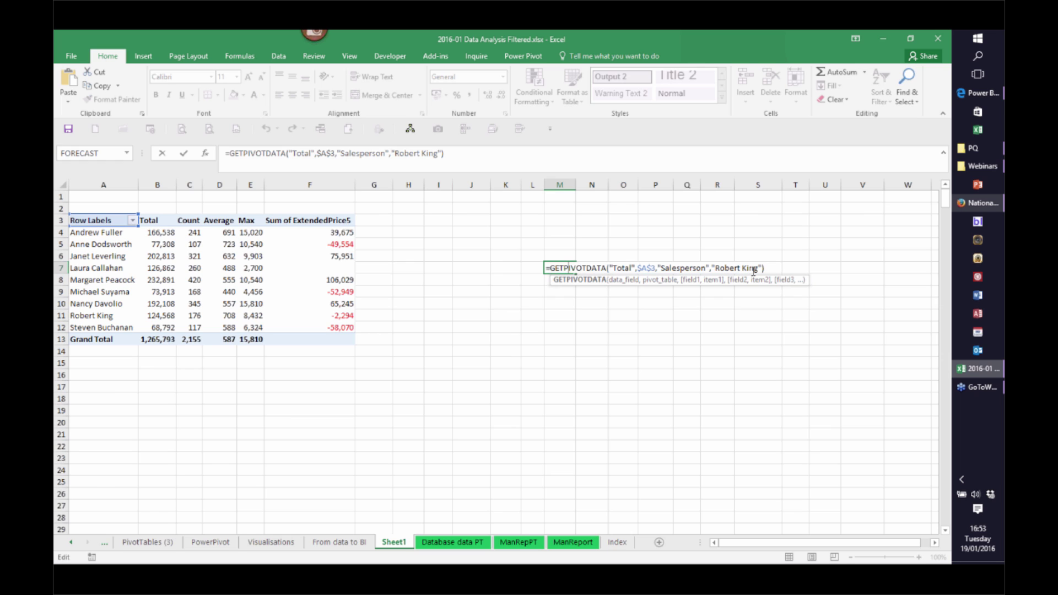
{"action": "key", "text": "Escape"}
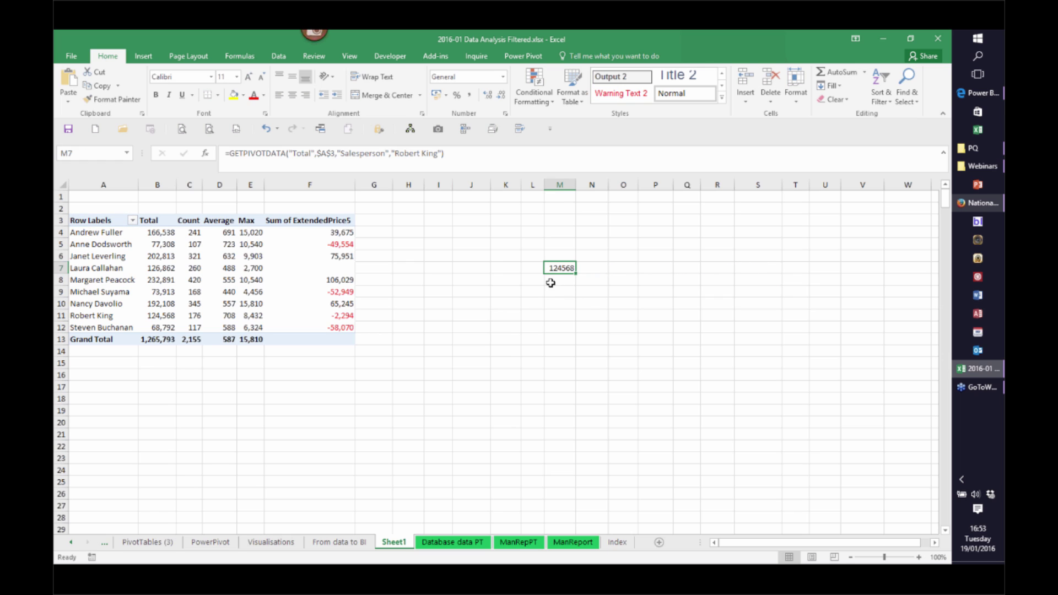
{"action": "left_click_drag", "start_coordinate": [545, 185], "coordinate": [624, 186]}
{"action": "left_click", "coordinate": [549, 269]}
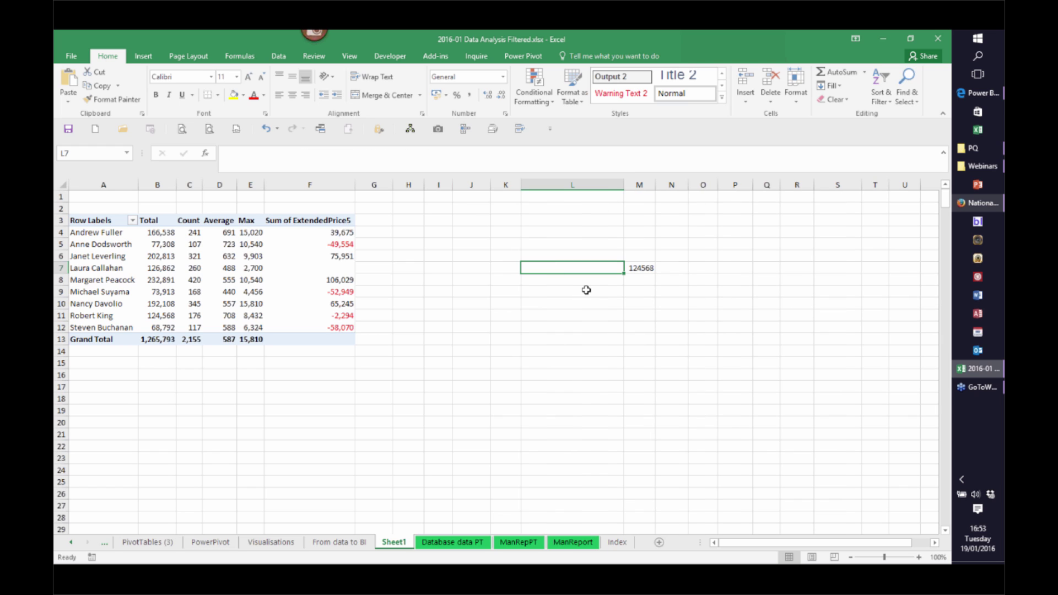
Enter a salesperson's name in L7 and make M7's formula take the name from L7
{"action": "type", "text": "Robert King"}
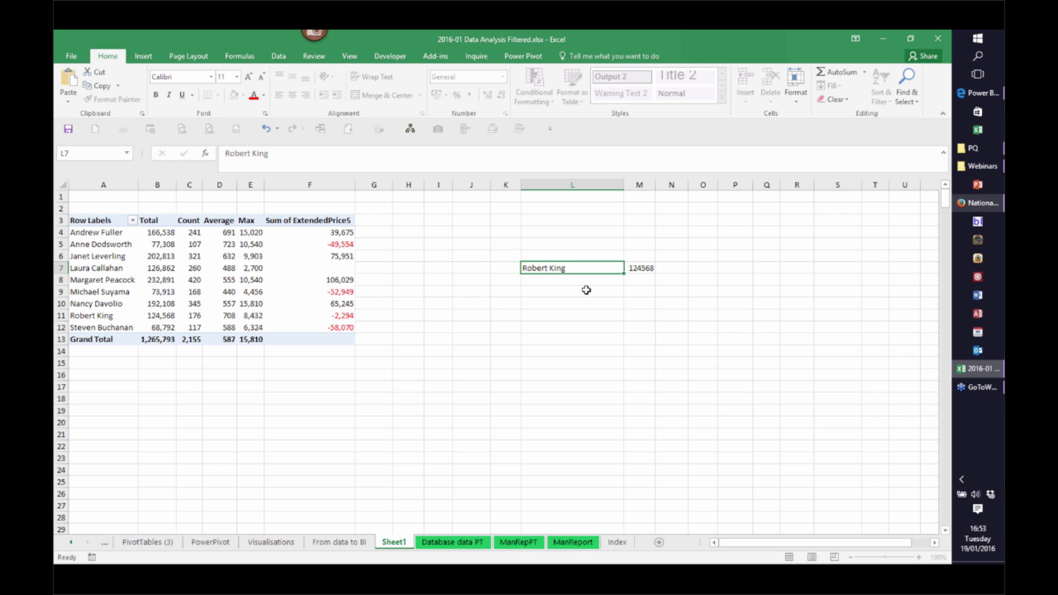
{"action": "key", "text": "Return"}
{"action": "left_click", "coordinate": [637, 267]}
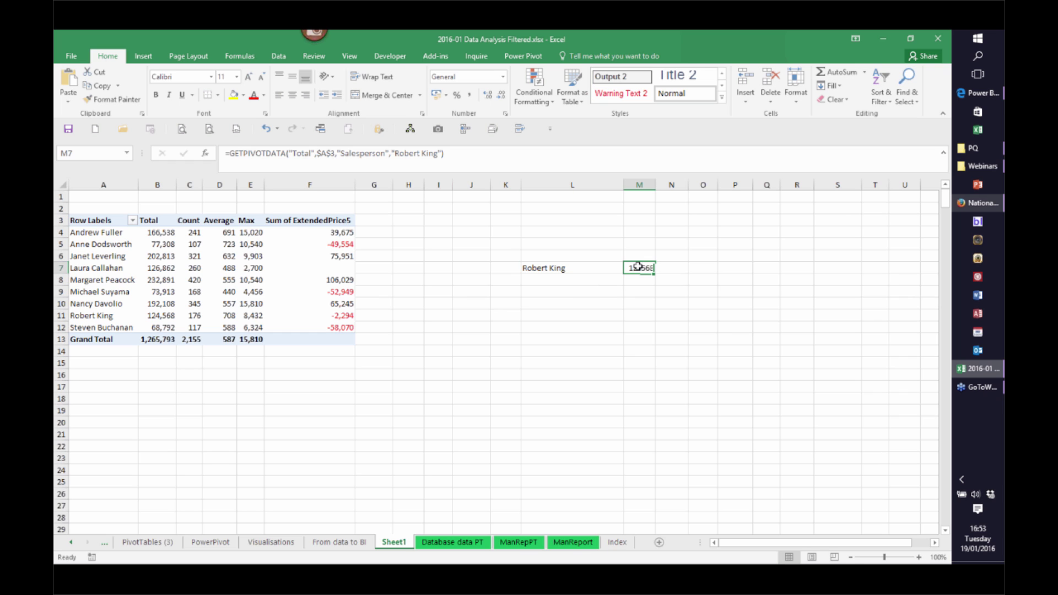
{"action": "double_click", "coordinate": [637, 266]}
{"action": "left_click_drag", "start_coordinate": [792, 270], "coordinate": [842, 269]}
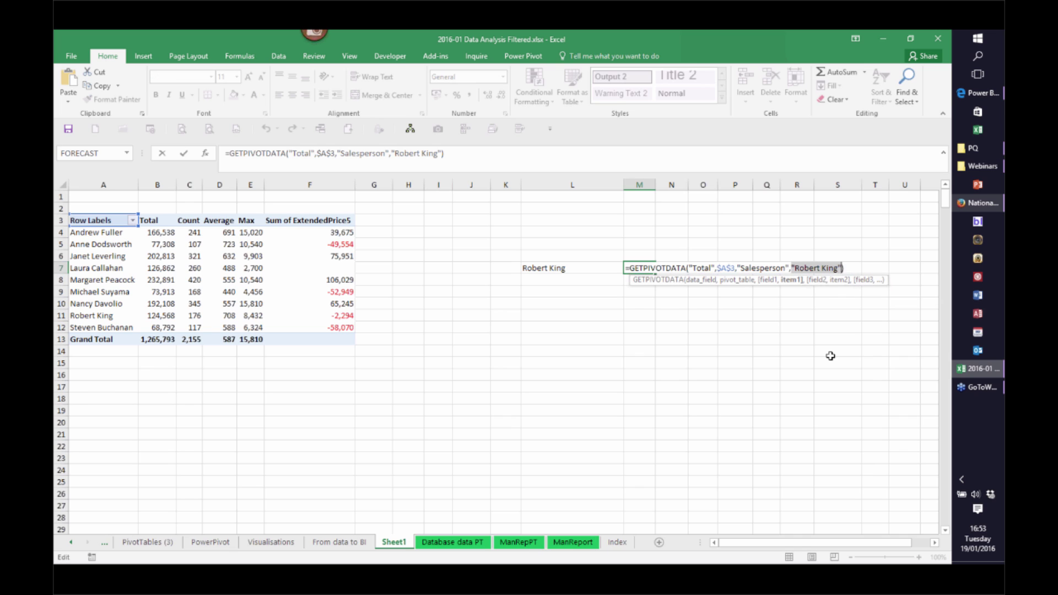
{"action": "left_click", "coordinate": [554, 269]}
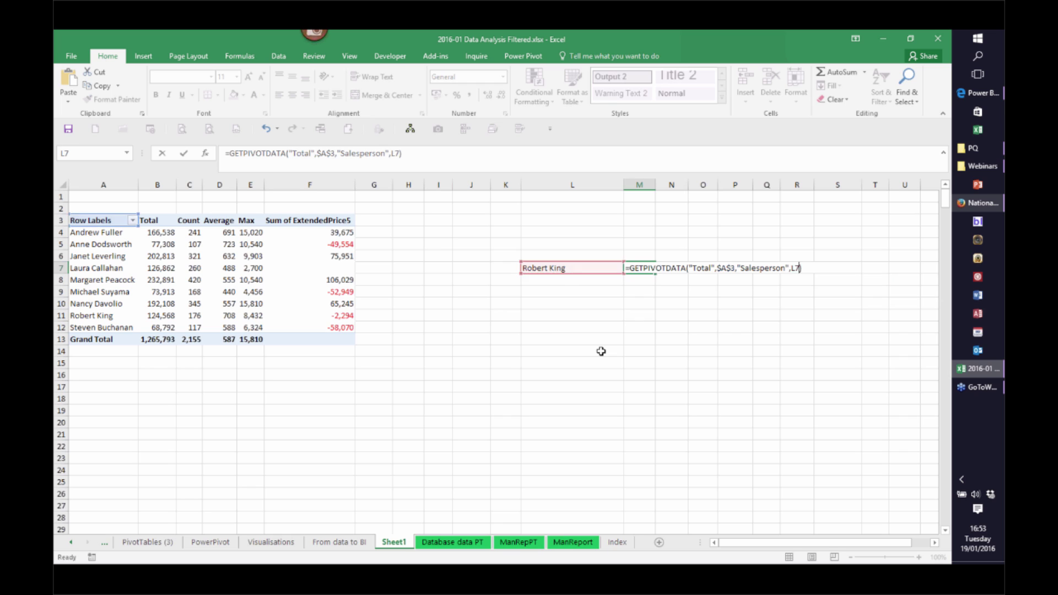
{"action": "key", "text": "Return"}
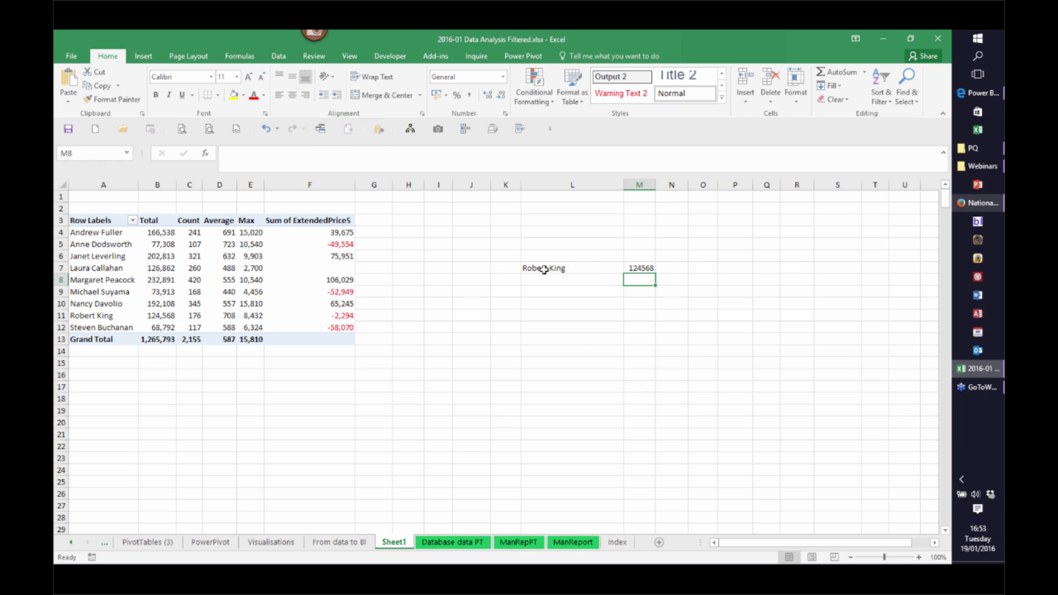
{"action": "left_click", "coordinate": [544, 270]}
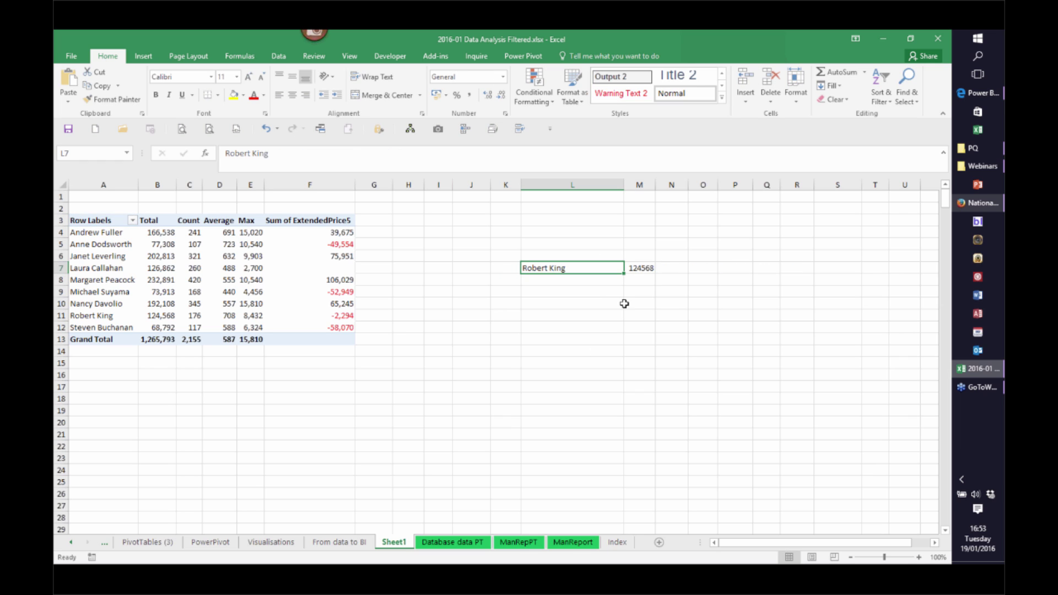
Enter Nancy Davolio in L7 and check the GETPIVOTDATA formula in M7
{"action": "type", "text": "Nancy Dav"}
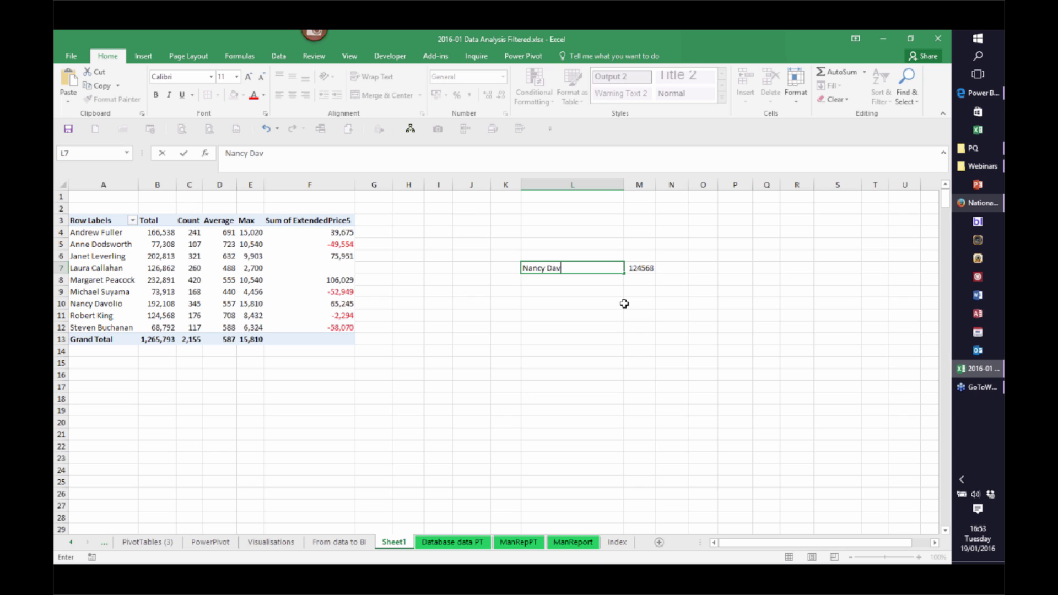
{"action": "type", "text": "olio"}
{"action": "key", "text": "Return"}
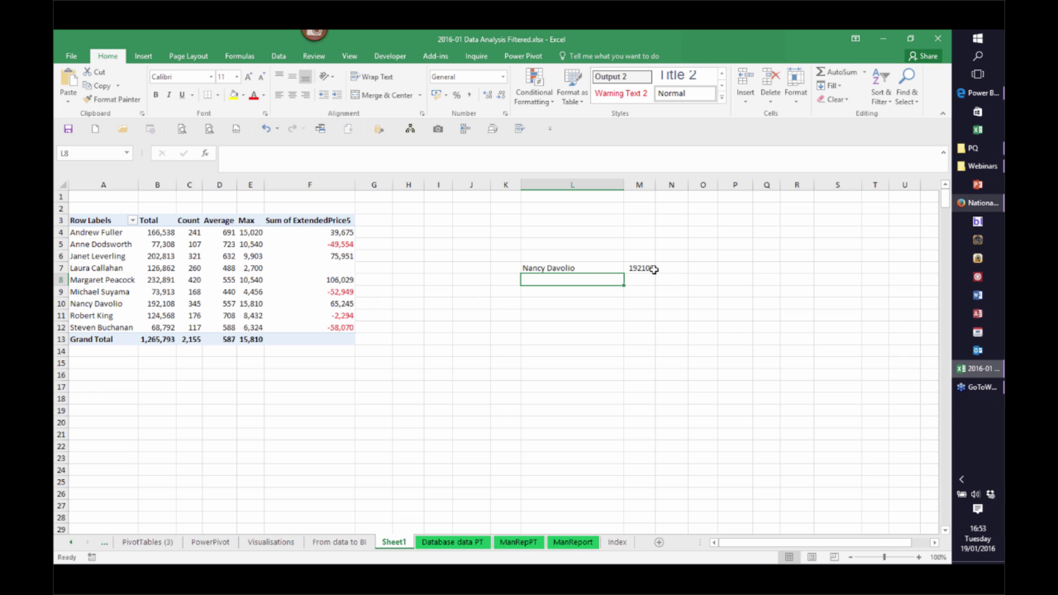
{"action": "double_click", "coordinate": [650, 269]}
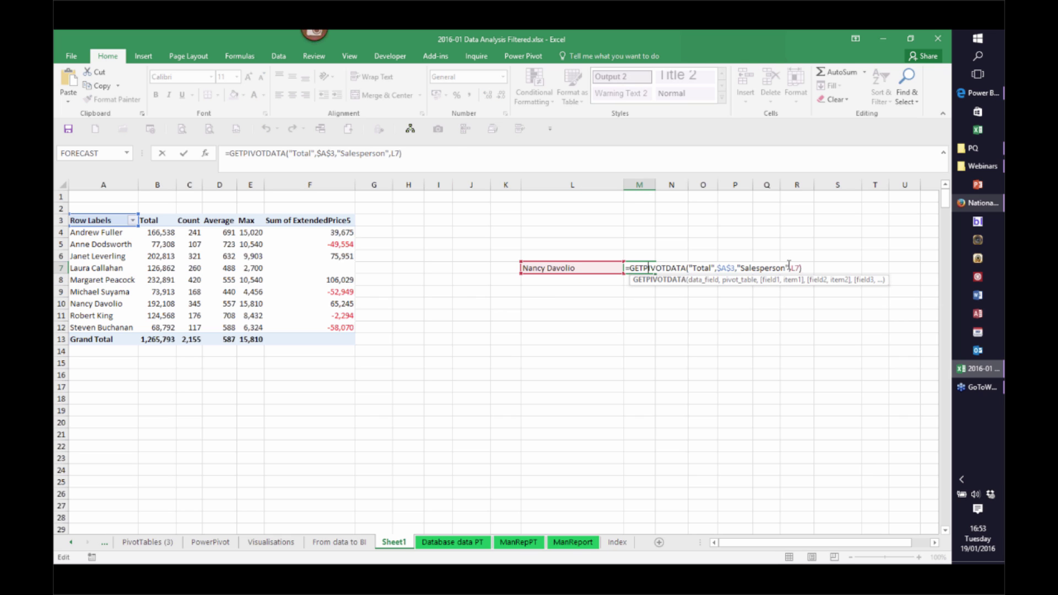
{"action": "key", "text": "Escape"}
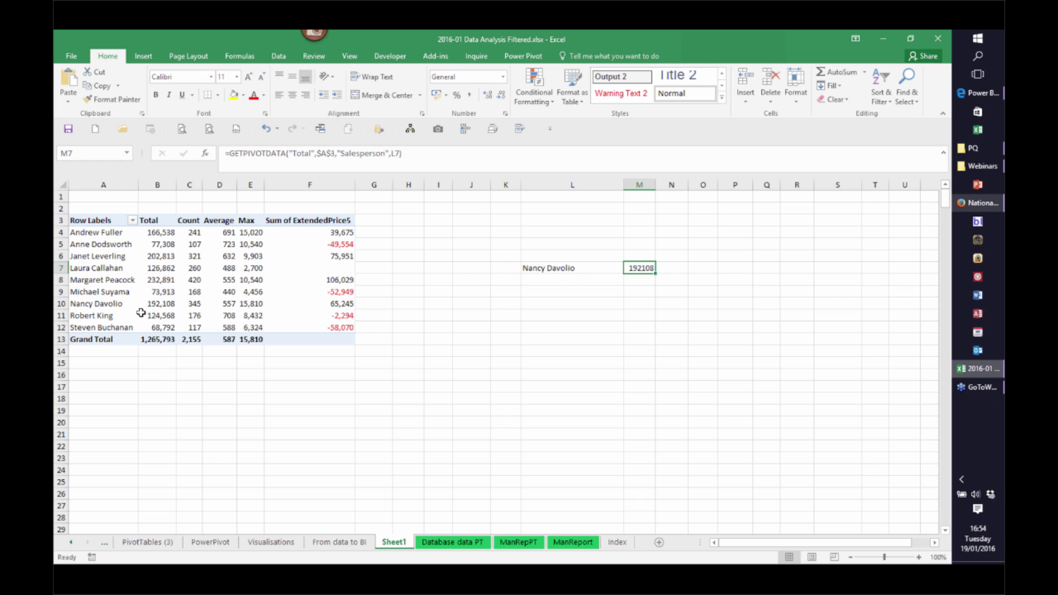
Enter Andrew Fuller and Janet Leverling in L8:L9, then fill M7's formula down to M9
{"action": "mouse_move", "coordinate": [155, 306]}
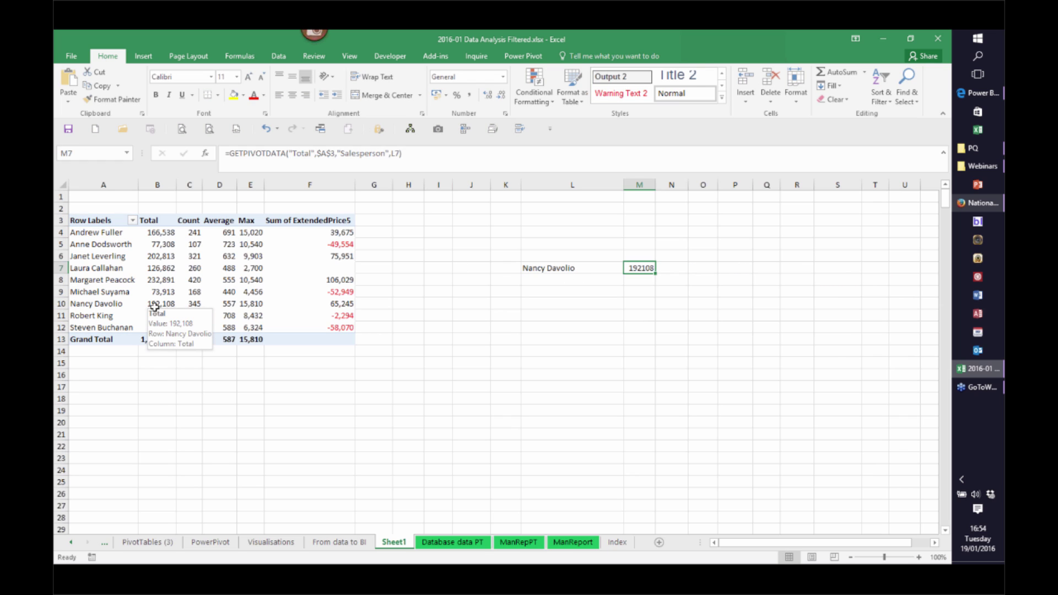
{"action": "left_click", "coordinate": [563, 280]}
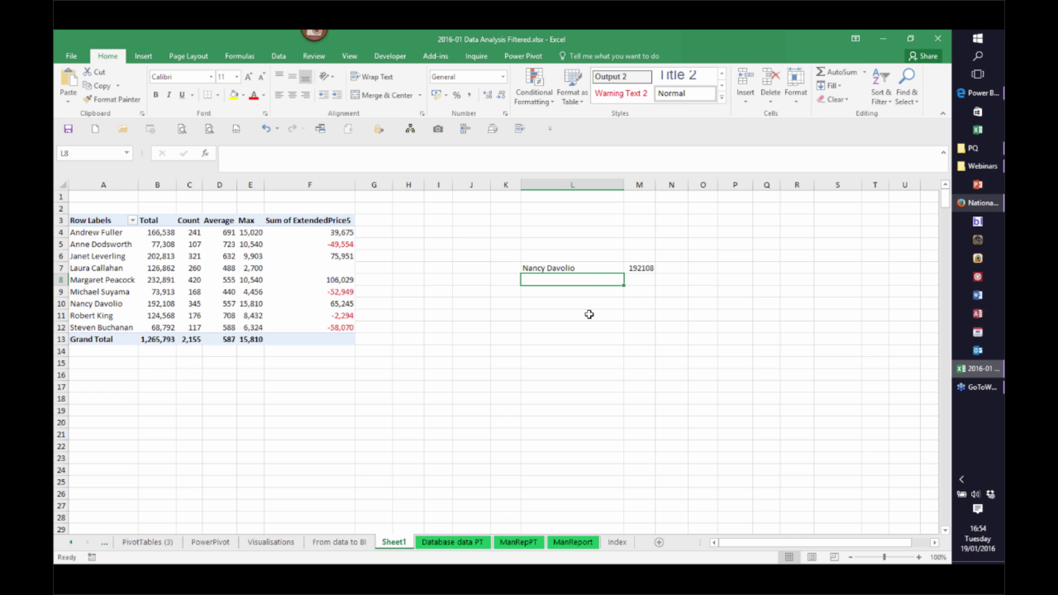
{"action": "type", "text": "And"}
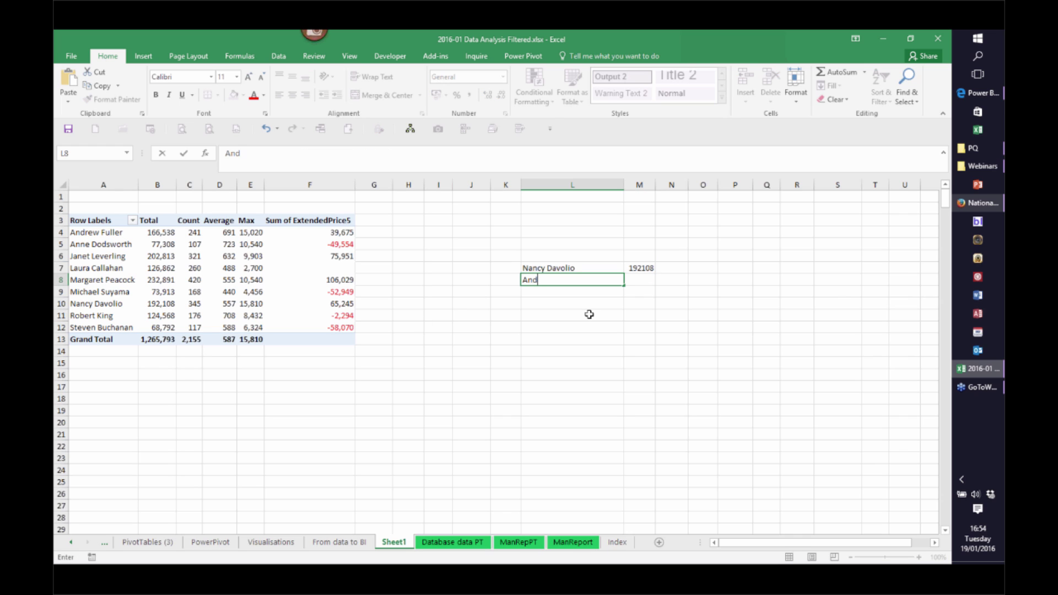
{"action": "type", "text": "rew Fuller"}
{"action": "key", "text": "Return"}
{"action": "type", "text": "Jane"}
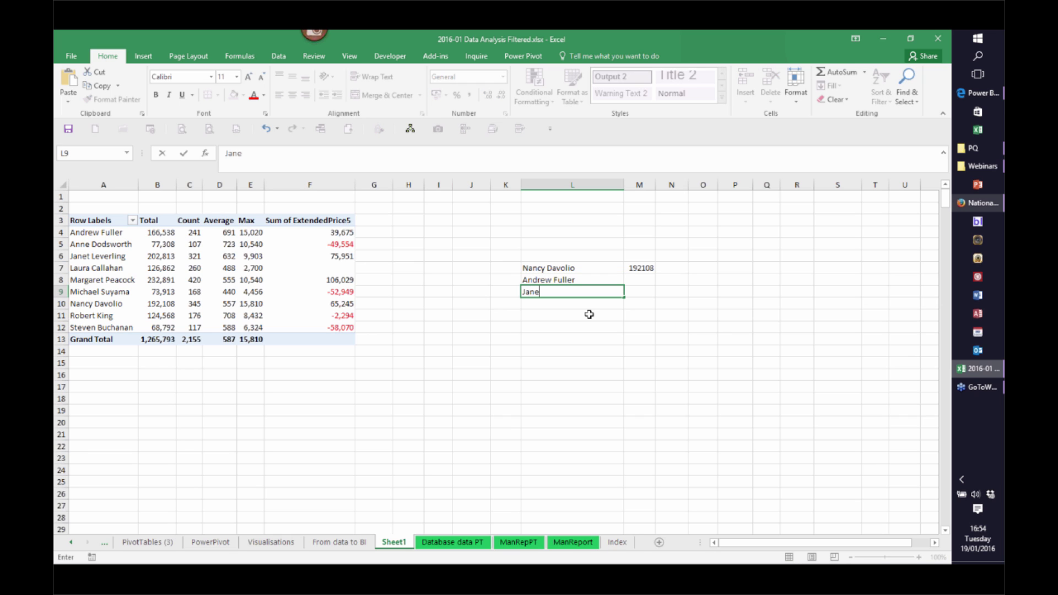
{"action": "type", "text": "t Leverling"}
{"action": "key", "text": "Return"}
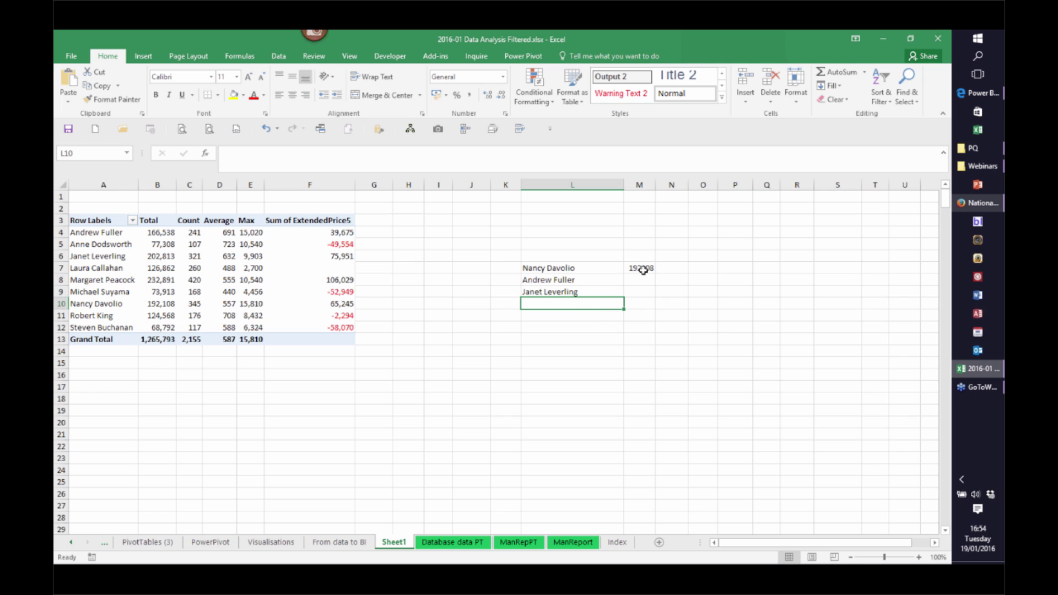
{"action": "left_click", "coordinate": [642, 269]}
{"action": "left_click_drag", "start_coordinate": [655, 273], "coordinate": [650, 298]}
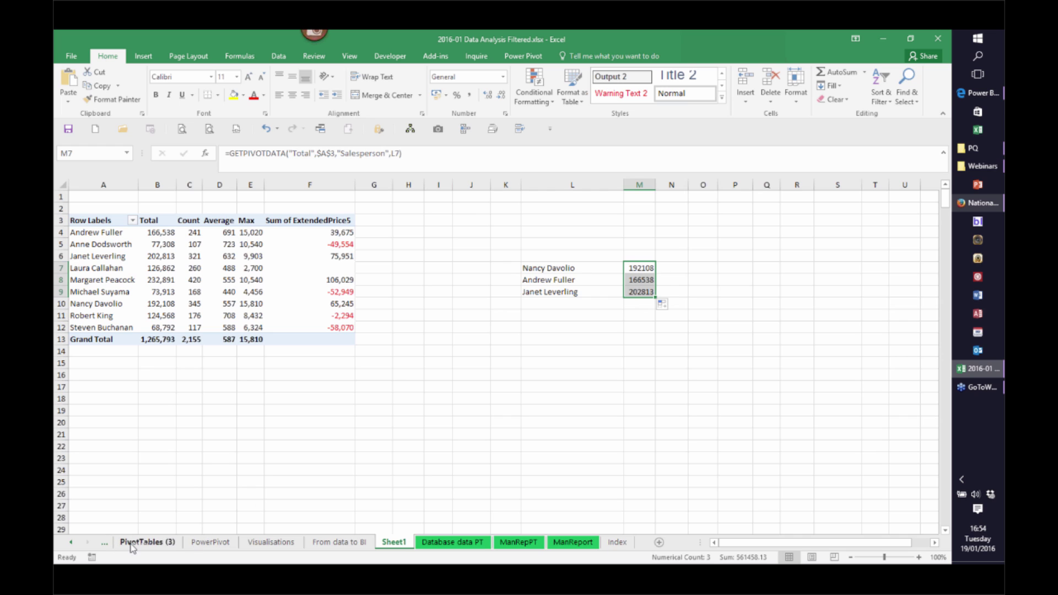
Browse the PivotTables (3), Visualisations and PowerPivot sheets, ending on PivotTables (2)
{"action": "left_click", "coordinate": [71, 542]}
{"action": "left_click", "coordinate": [147, 542]}
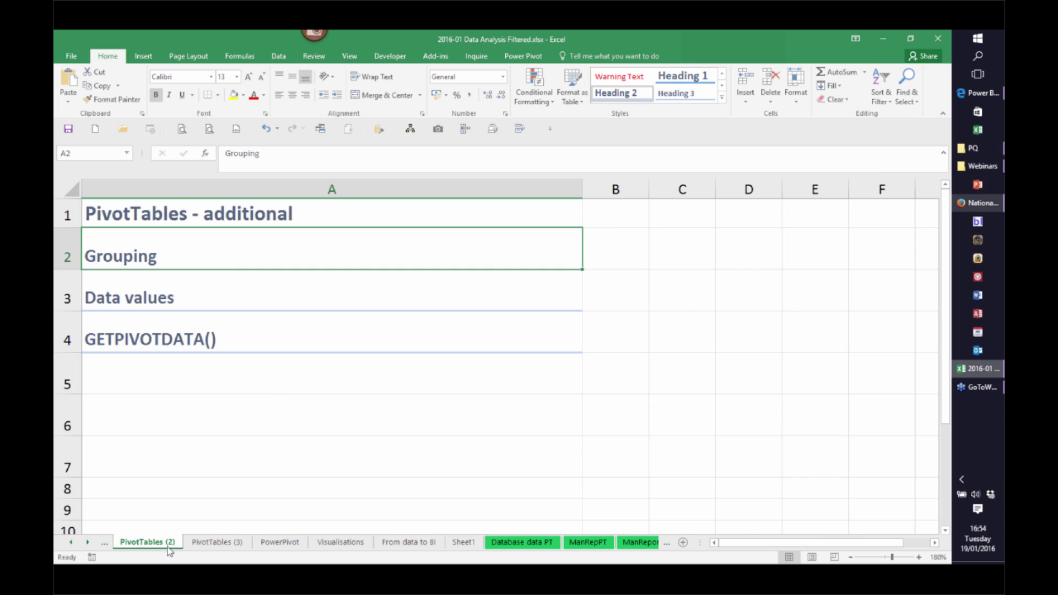
{"action": "left_click", "coordinate": [232, 545]}
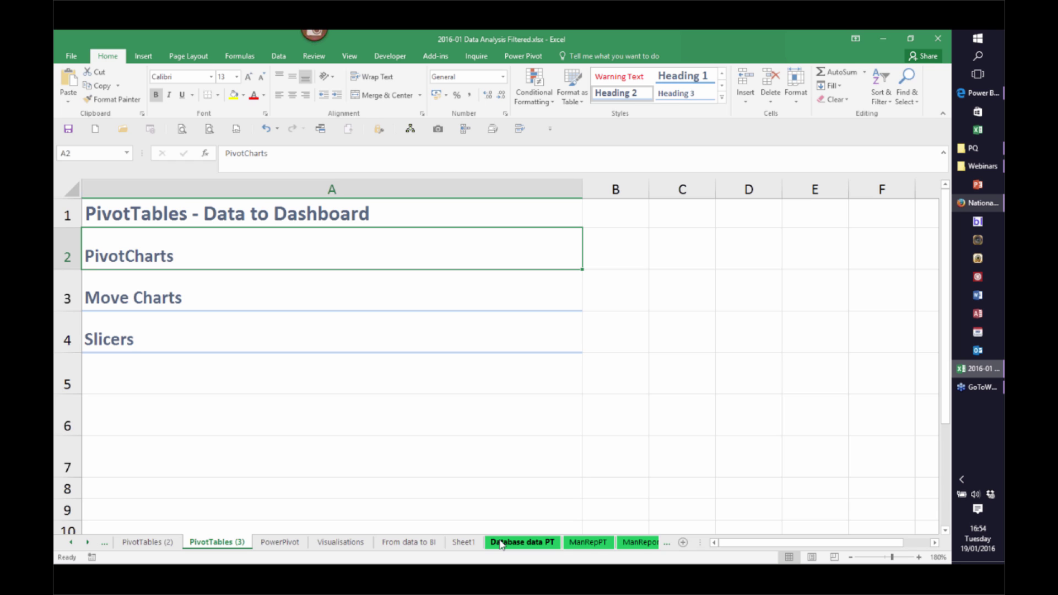
{"action": "left_click", "coordinate": [328, 545]}
{"action": "left_click", "coordinate": [280, 544]}
{"action": "left_click", "coordinate": [219, 544]}
{"action": "left_click", "coordinate": [159, 542]}
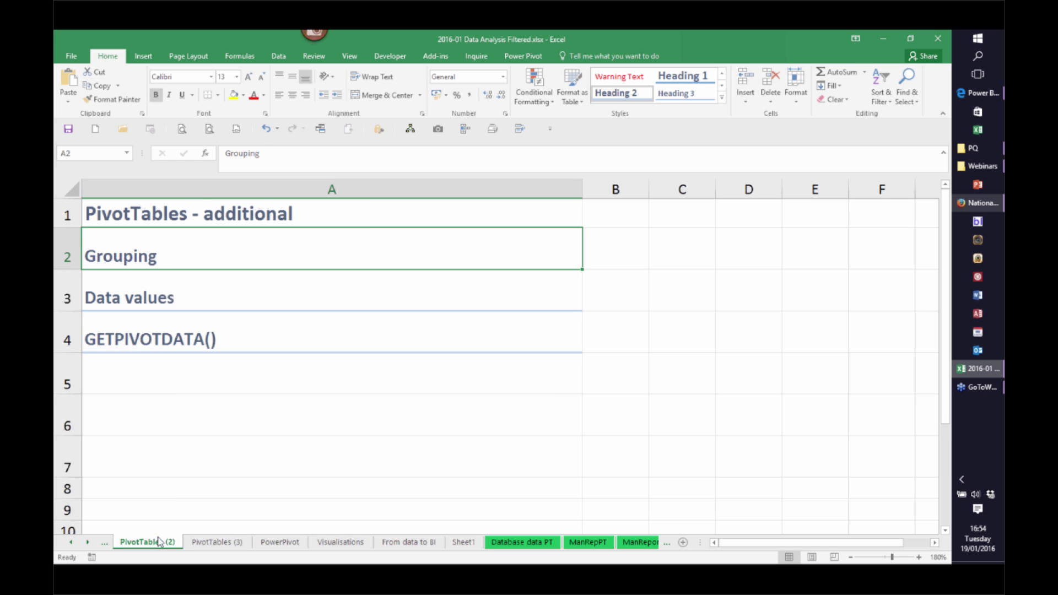
Apply a red solid-fill data bar to F4 on Sheet1 and extend it to all salesperson values
{"action": "left_click", "coordinate": [463, 542]}
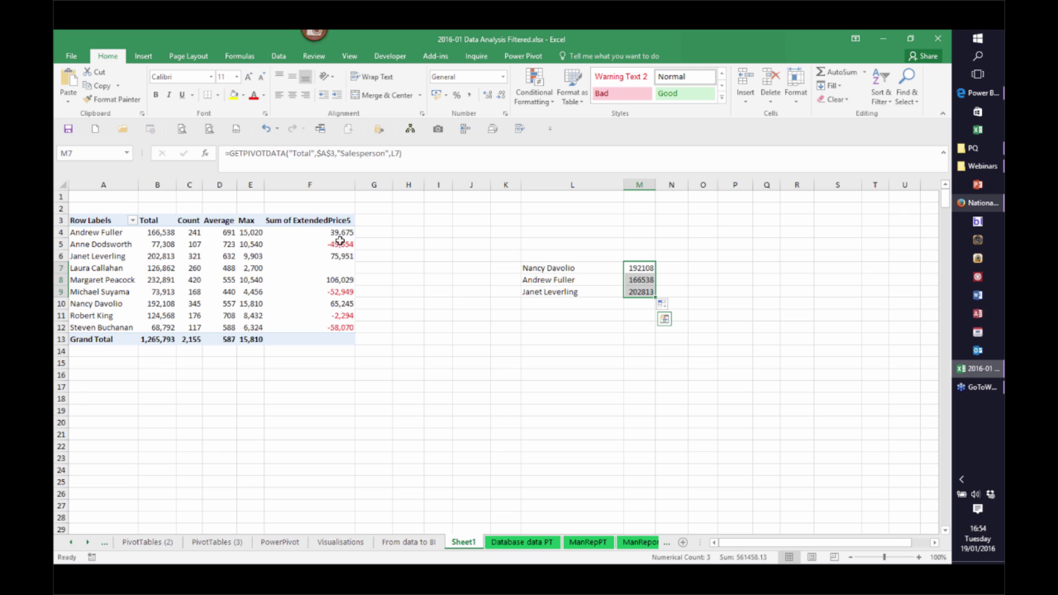
{"action": "mouse_move", "coordinate": [341, 331]}
{"action": "left_click", "coordinate": [336, 236]}
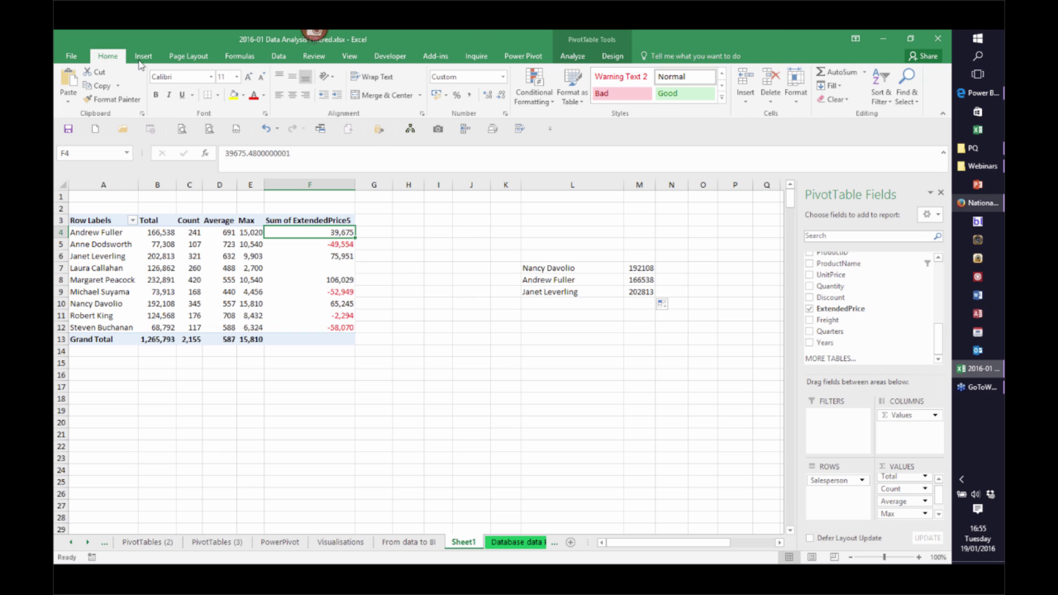
{"action": "left_click", "coordinate": [550, 104]}
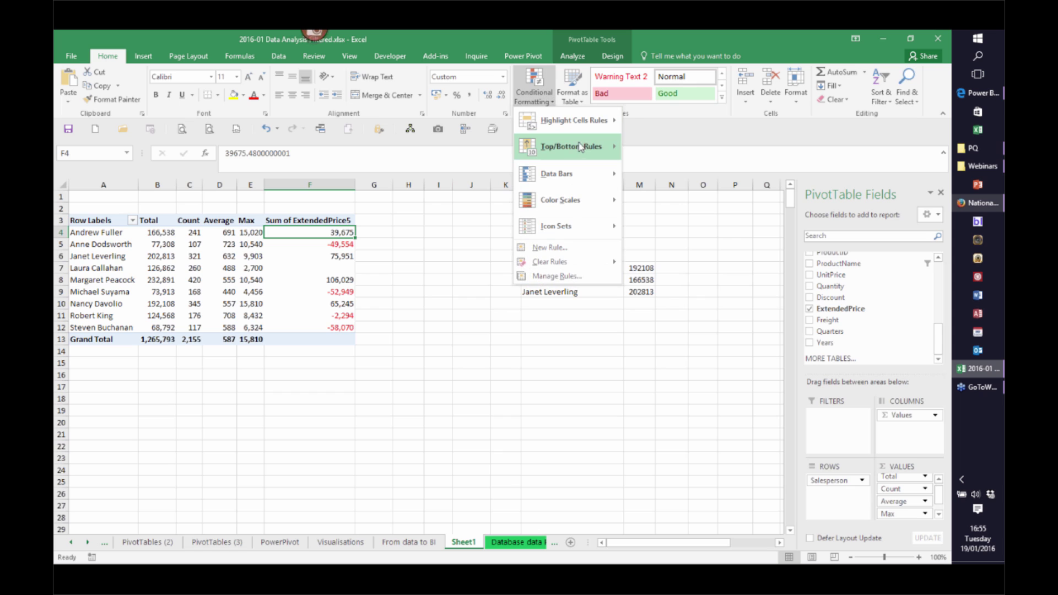
{"action": "mouse_move", "coordinate": [564, 179]}
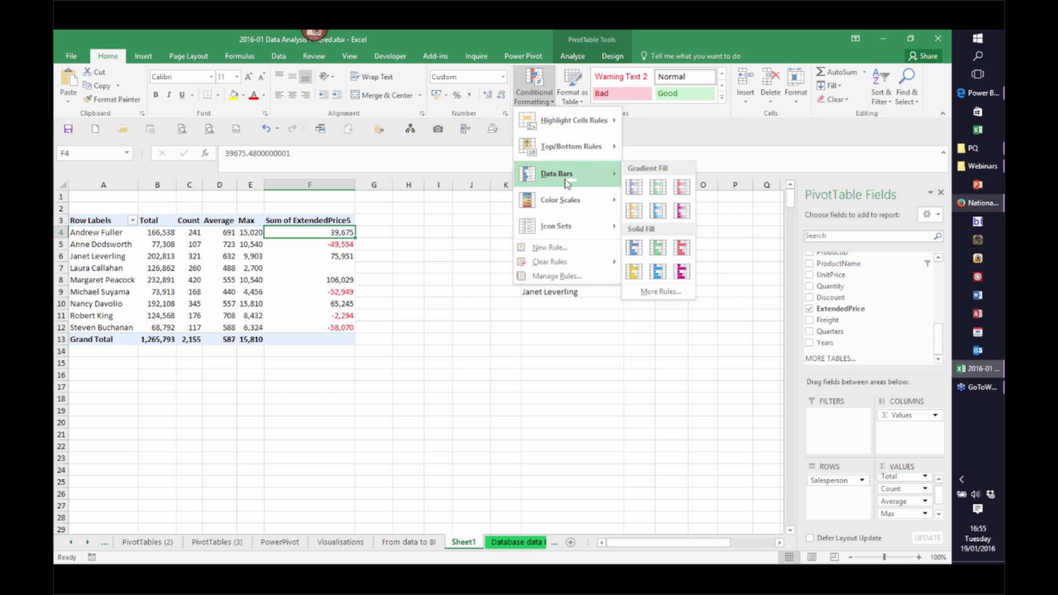
{"action": "left_click", "coordinate": [682, 249]}
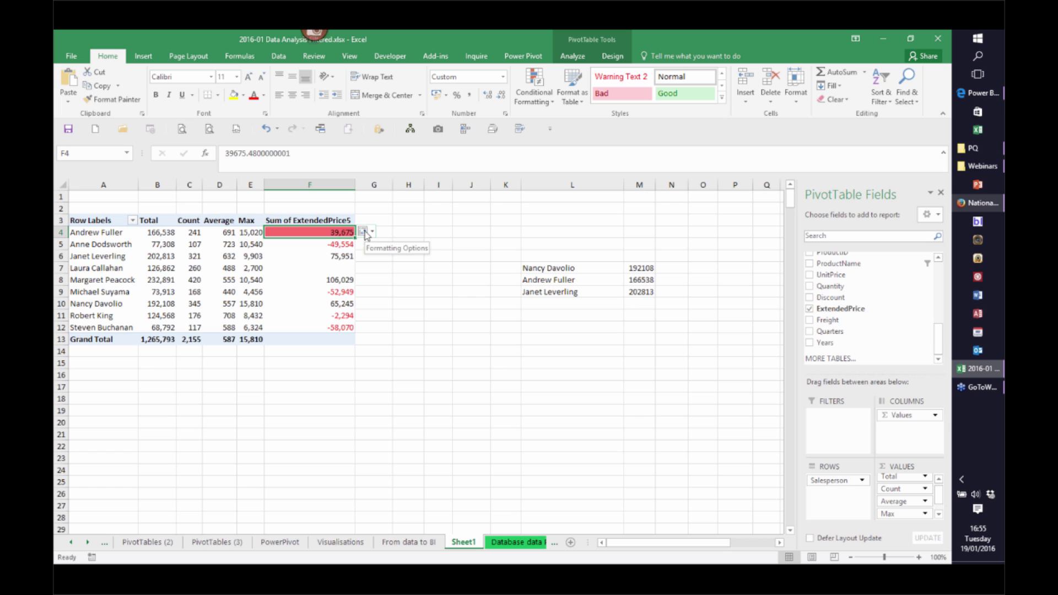
{"action": "left_click", "coordinate": [364, 232]}
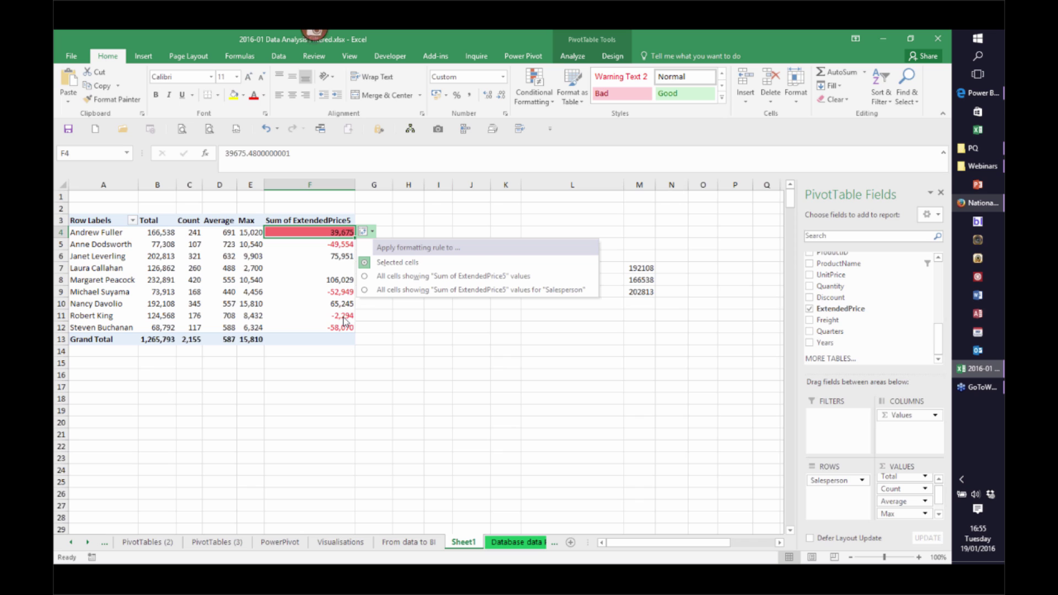
{"action": "left_click", "coordinate": [368, 290]}
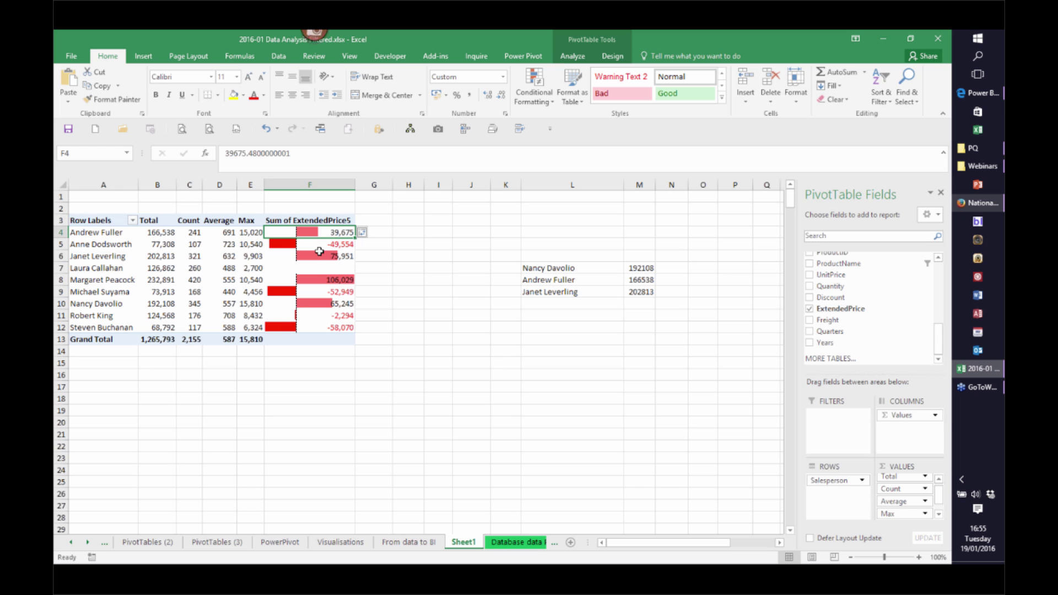
Edit the Data Bar rule and set the bar fill colour to bright red
{"action": "mouse_move", "coordinate": [292, 295]}
{"action": "left_click", "coordinate": [550, 100]}
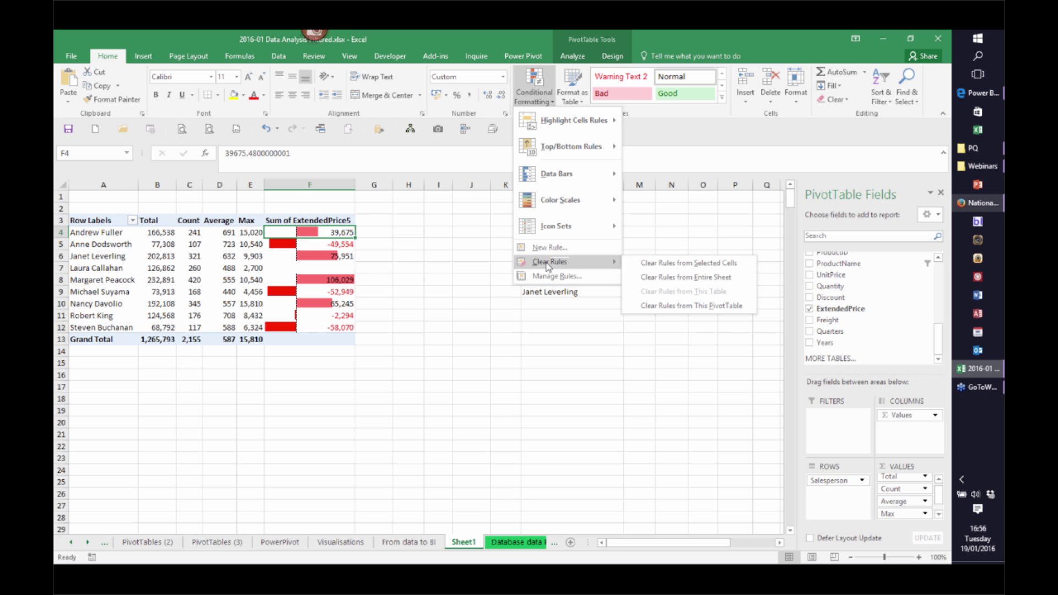
{"action": "left_click", "coordinate": [551, 276]}
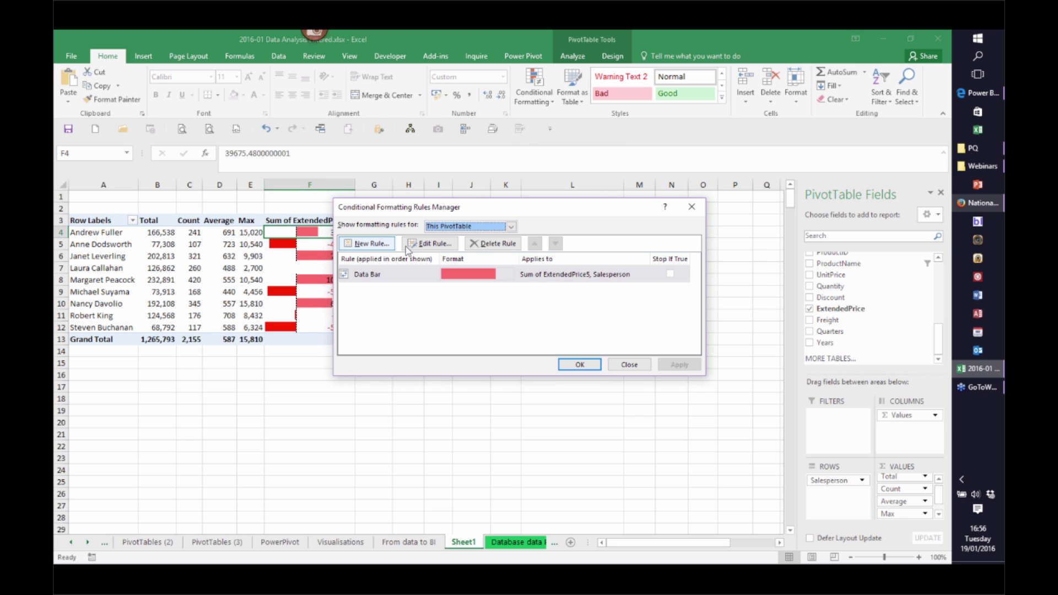
{"action": "left_click", "coordinate": [412, 273]}
{"action": "left_click", "coordinate": [432, 244]}
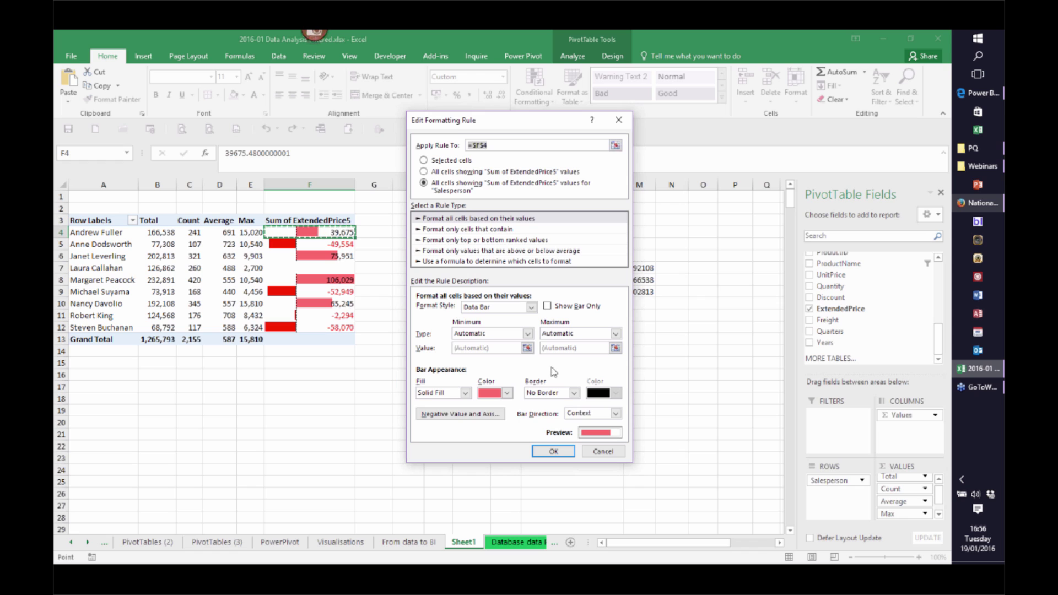
{"action": "left_click", "coordinate": [507, 393]}
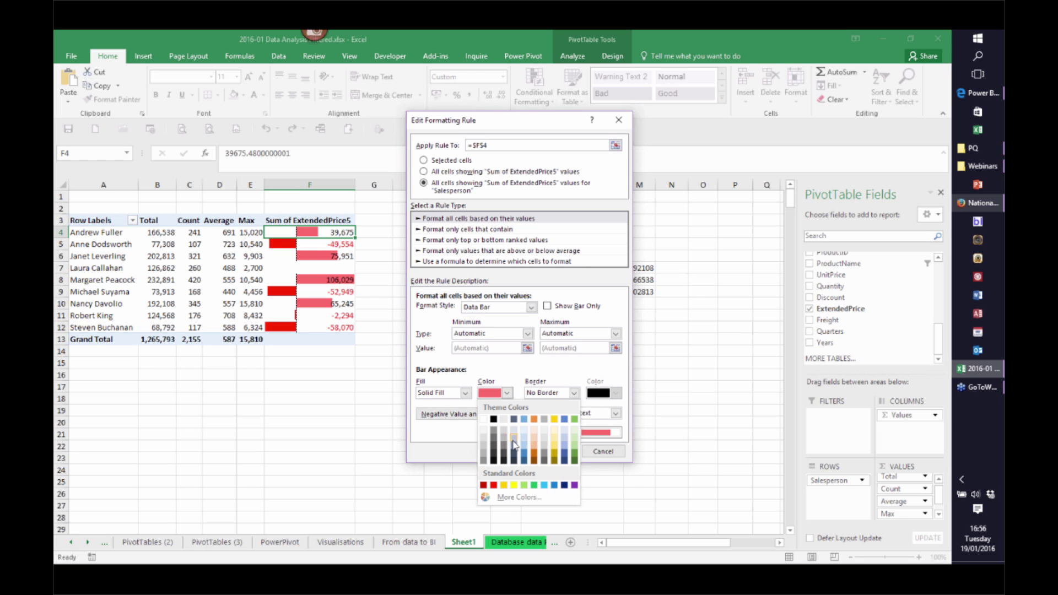
{"action": "left_click", "coordinate": [495, 488]}
Make negative bars black, show bars only without numbers, and apply the rule
{"action": "left_click", "coordinate": [460, 413]}
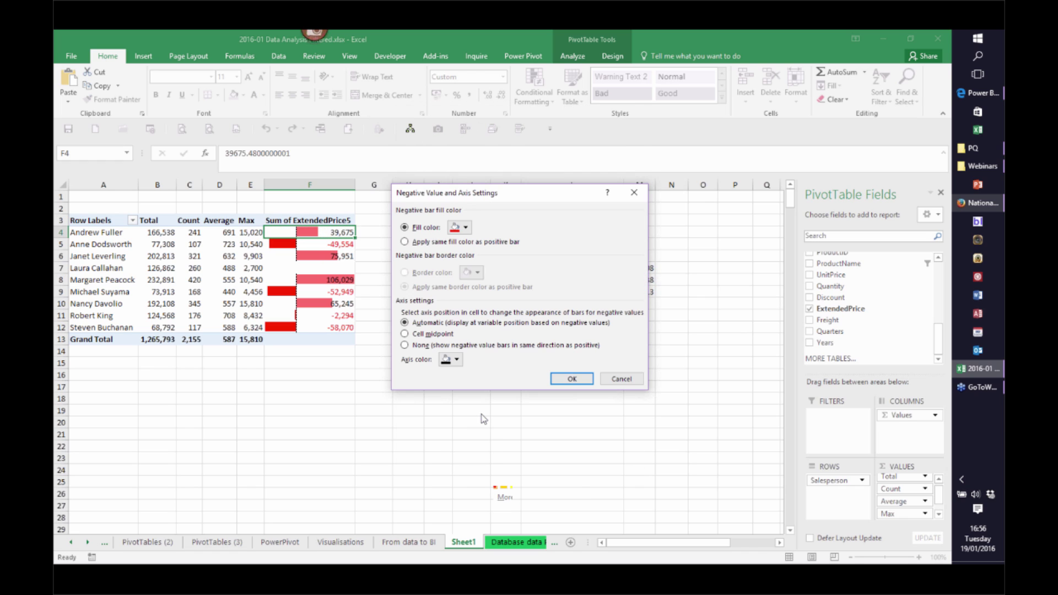
{"action": "left_click", "coordinate": [465, 228]}
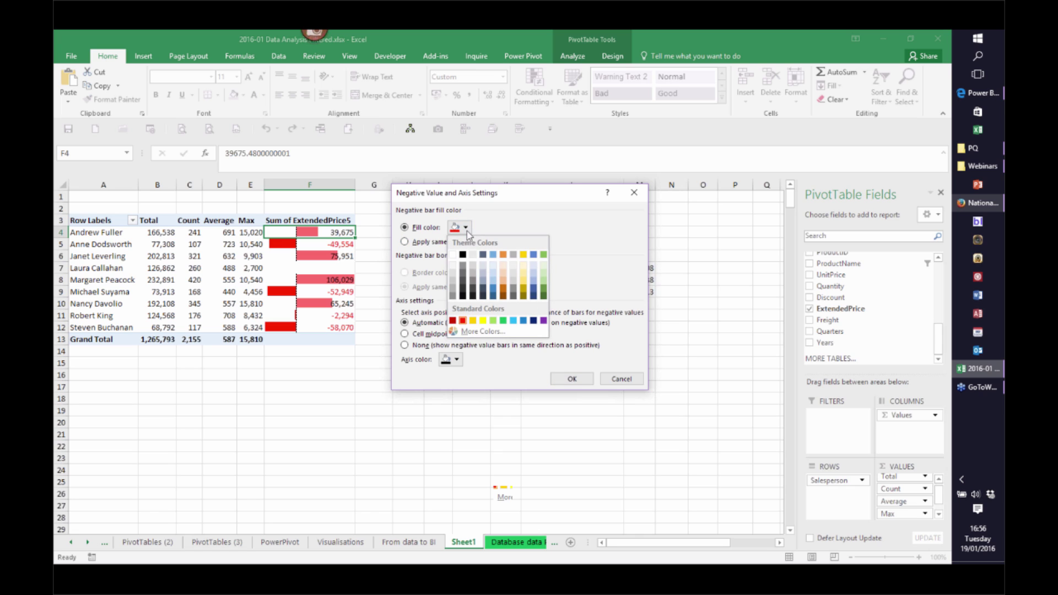
{"action": "left_click", "coordinate": [463, 257]}
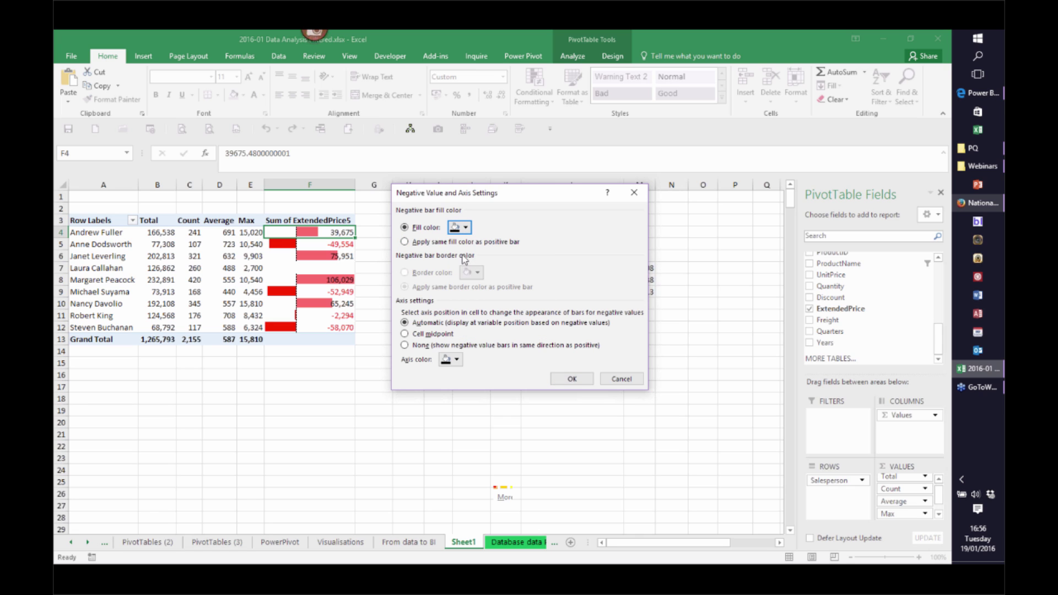
{"action": "left_click", "coordinate": [573, 379]}
{"action": "left_click", "coordinate": [547, 306]}
{"action": "left_click", "coordinate": [568, 451]}
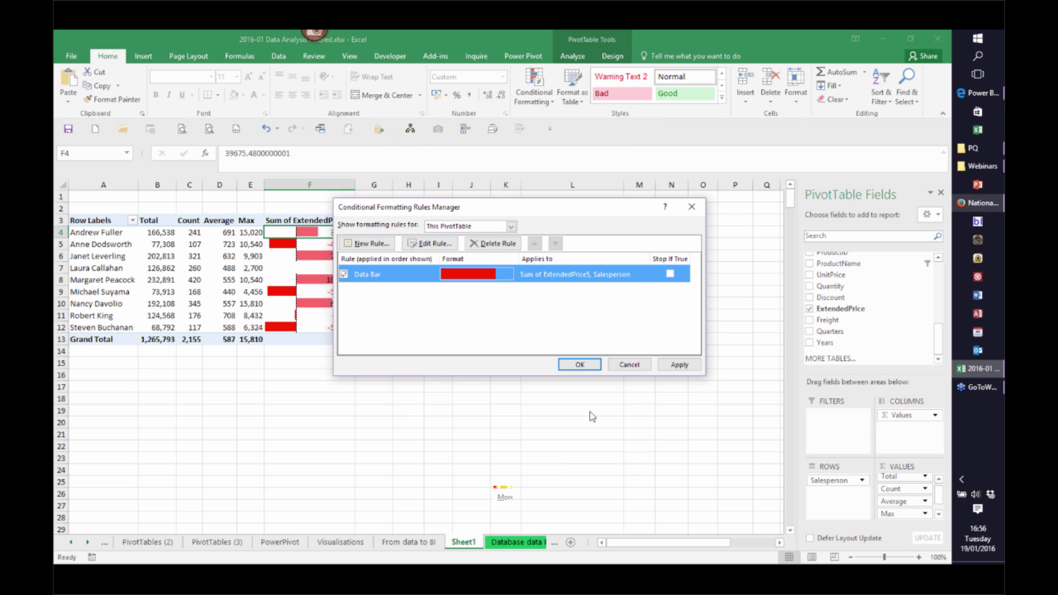
{"action": "left_click", "coordinate": [576, 366]}
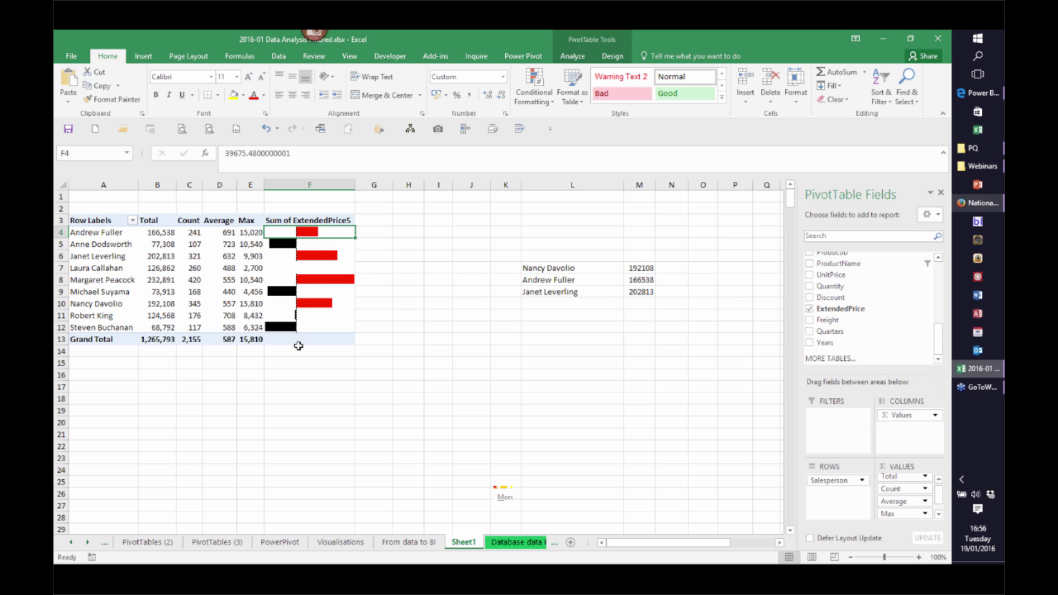
Remove Sum of ExtendedPrice5, Max, Count and Average from Values and add Years to Columns
{"action": "scroll", "coordinate": [943, 503], "scroll_direction": "down", "scroll_amount": 1}
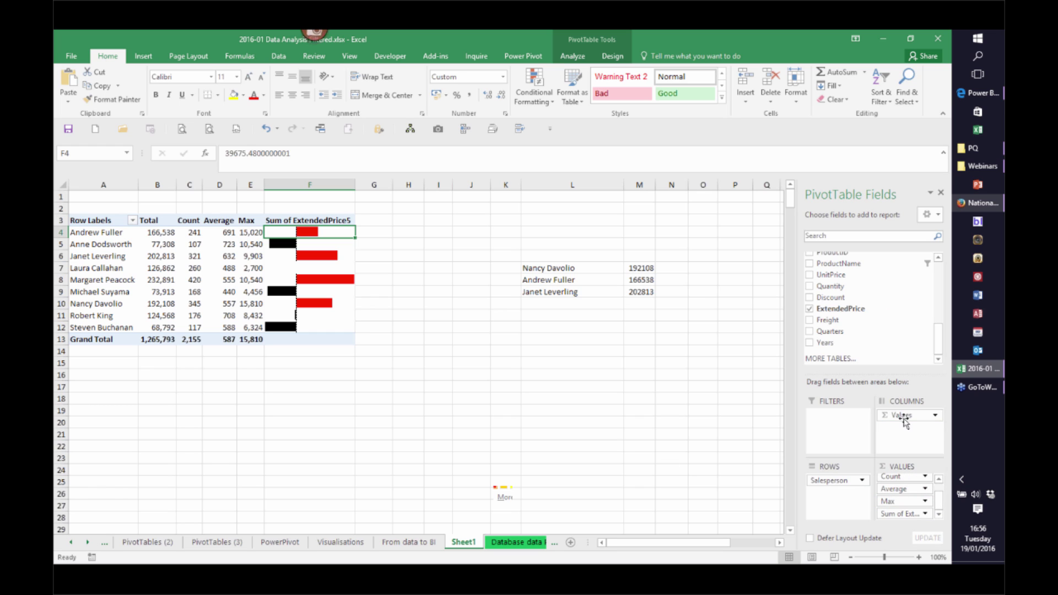
{"action": "left_click_drag", "start_coordinate": [899, 306], "coordinate": [898, 307]}
{"action": "left_click_drag", "start_coordinate": [887, 501], "coordinate": [903, 334]}
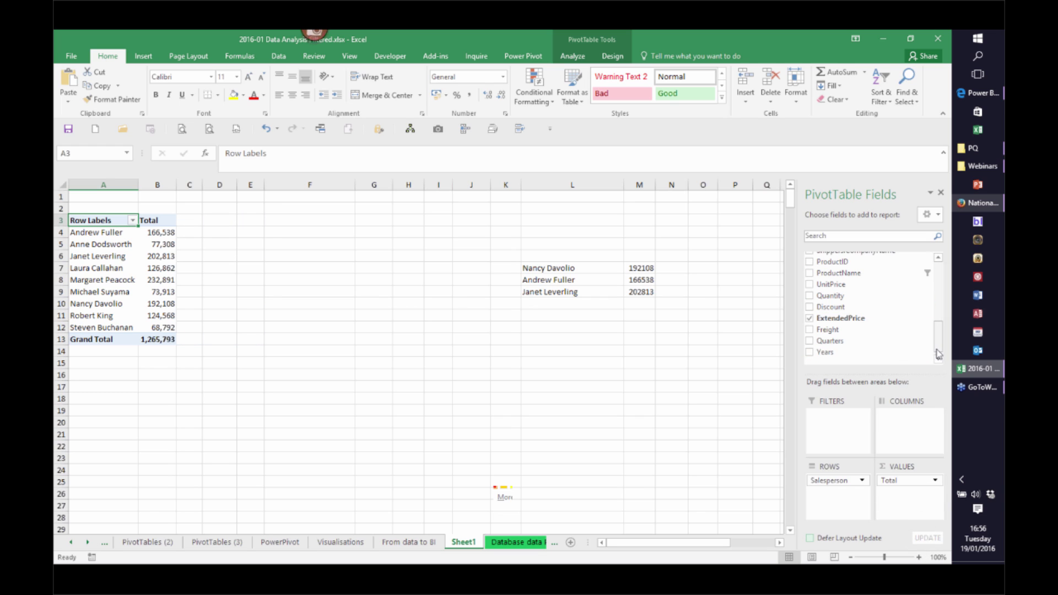
{"action": "left_click_drag", "start_coordinate": [939, 353], "coordinate": [940, 354]}
{"action": "left_click_drag", "start_coordinate": [826, 342], "coordinate": [907, 426]}
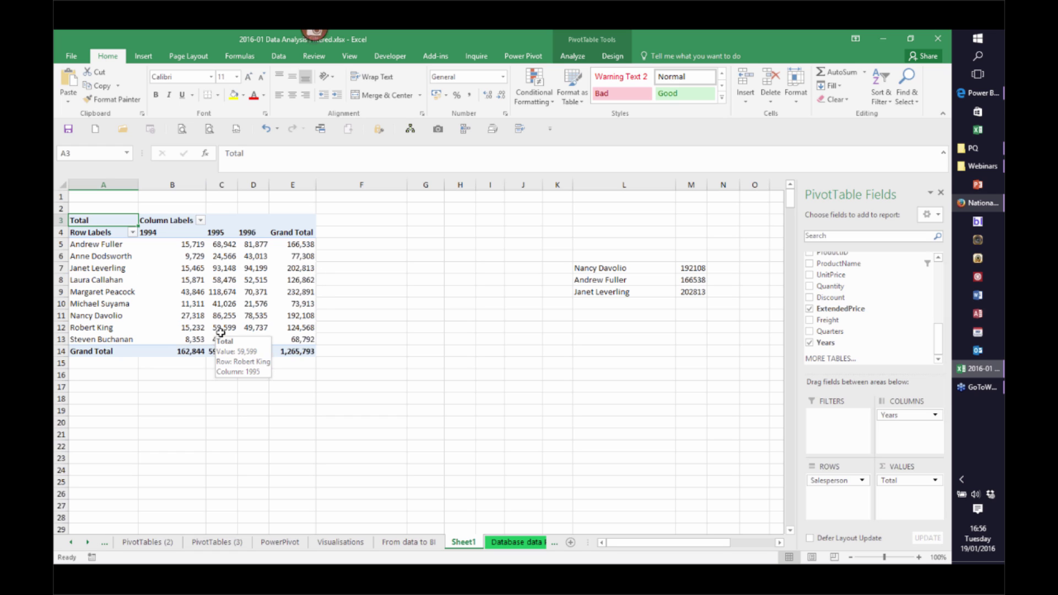
{"action": "left_click_drag", "start_coordinate": [522, 231], "coordinate": [720, 336]}
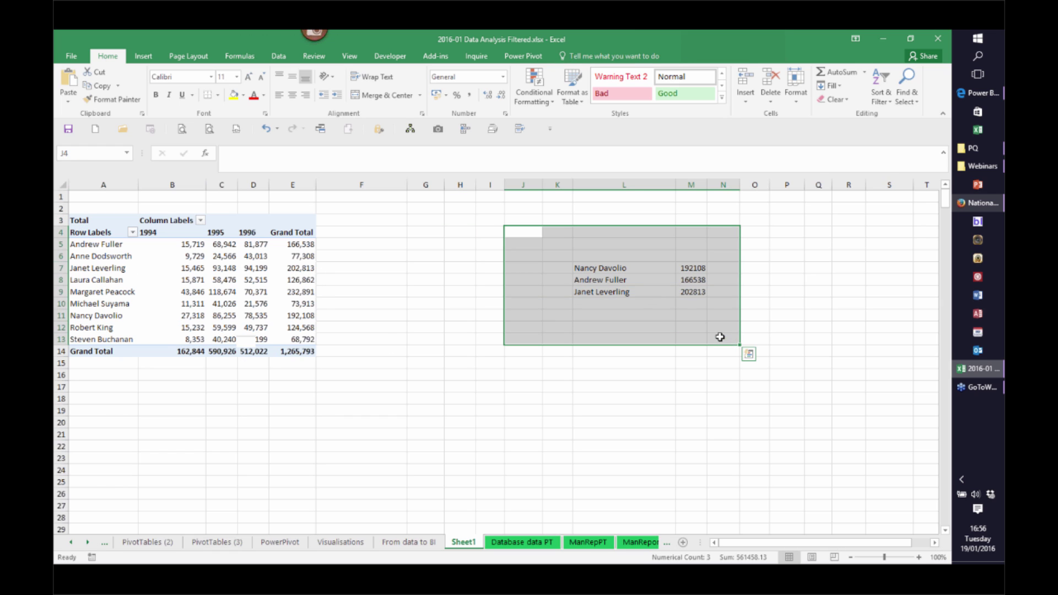
Create a clustered column PivotChart beside the salesperson pivot, then go to Database data PT
{"action": "left_click", "coordinate": [186, 280]}
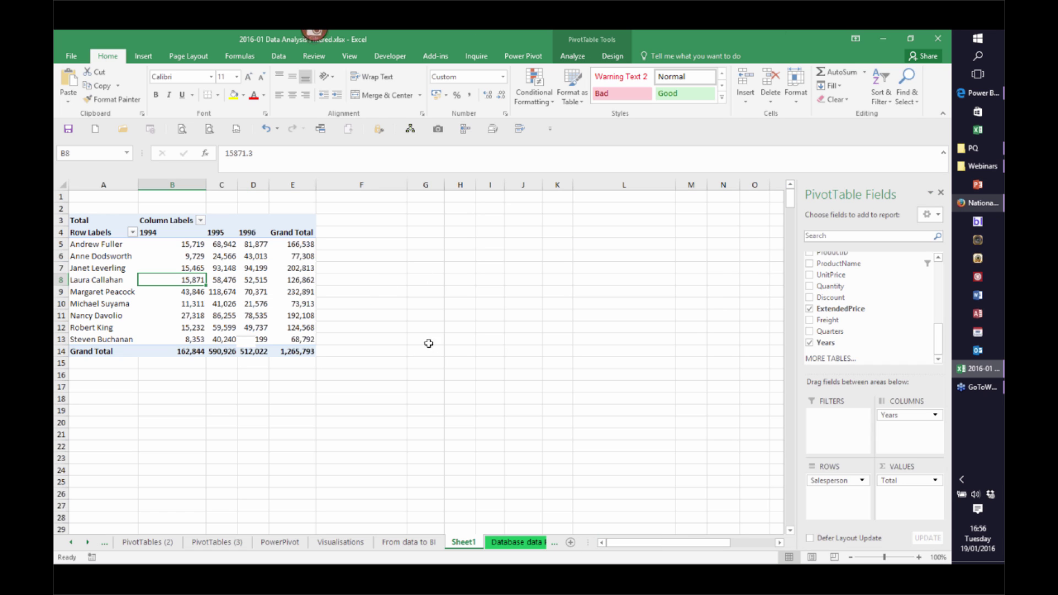
{"action": "left_click", "coordinate": [574, 56]}
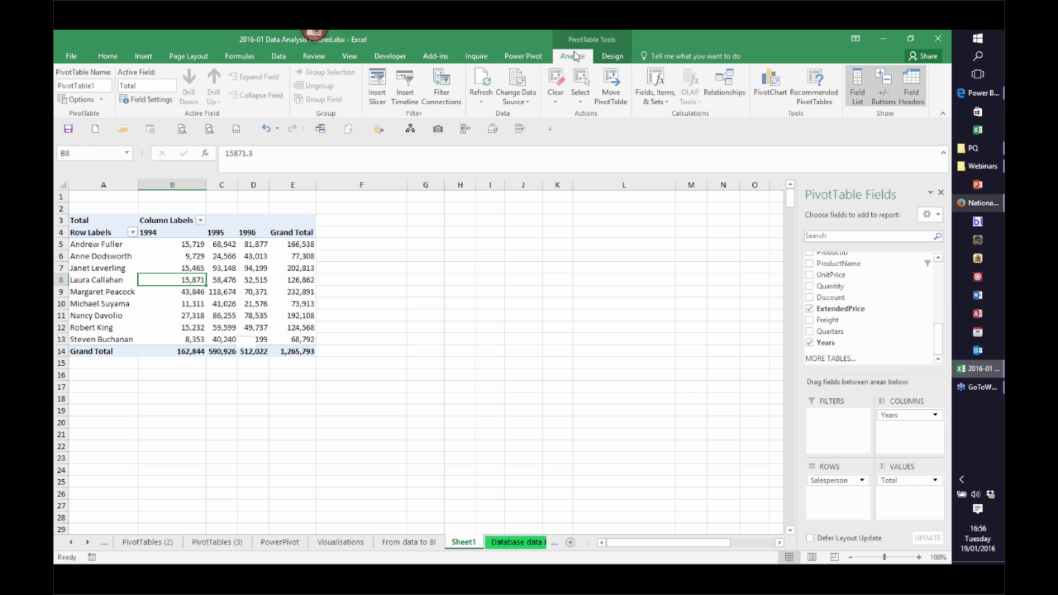
{"action": "left_click", "coordinate": [773, 91]}
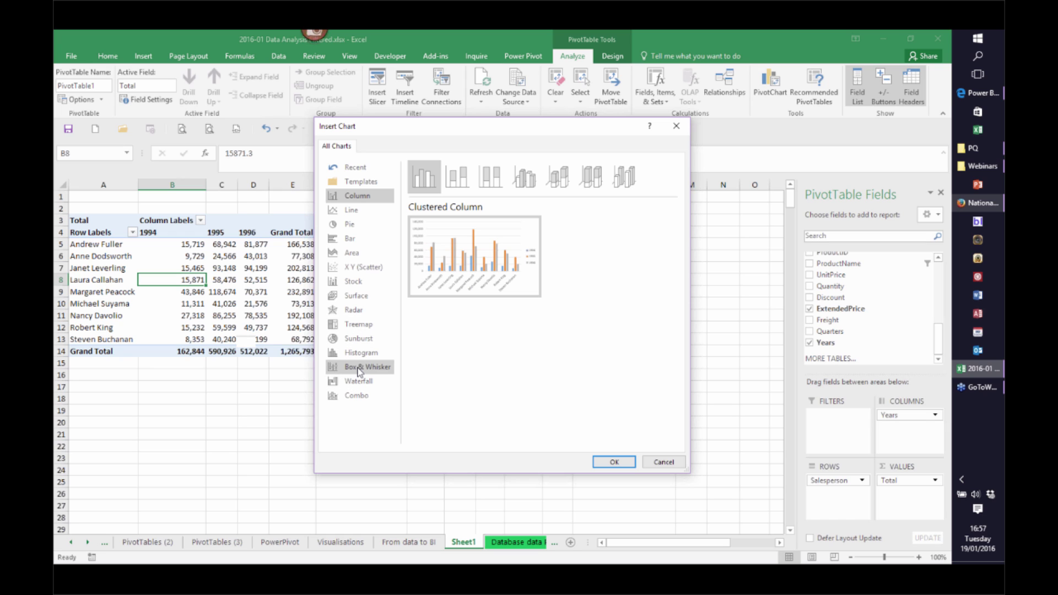
{"action": "left_click", "coordinate": [361, 326]}
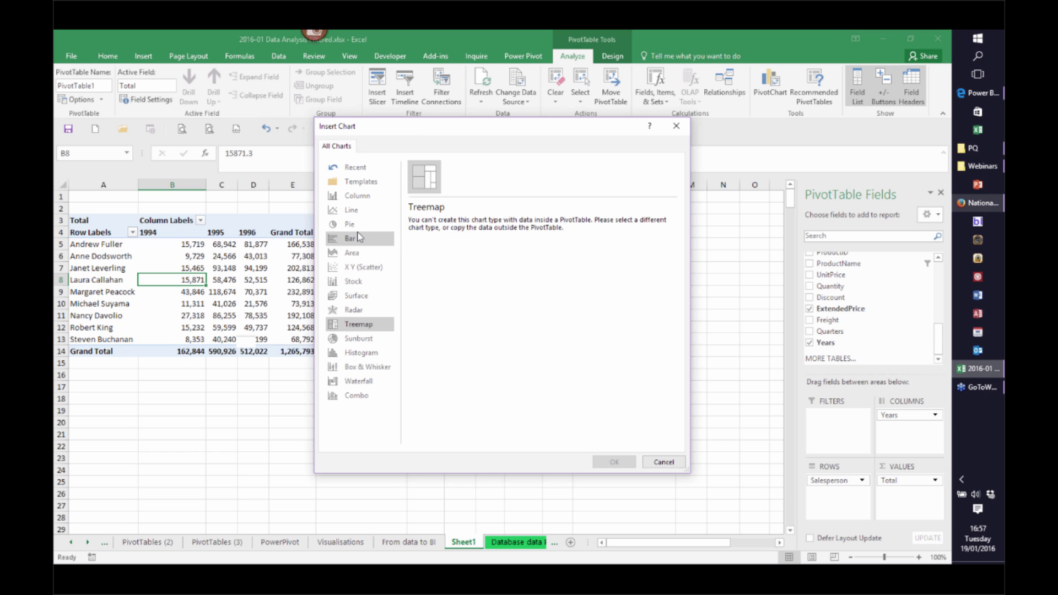
{"action": "left_click", "coordinate": [356, 195]}
{"action": "mouse_move", "coordinate": [452, 262]}
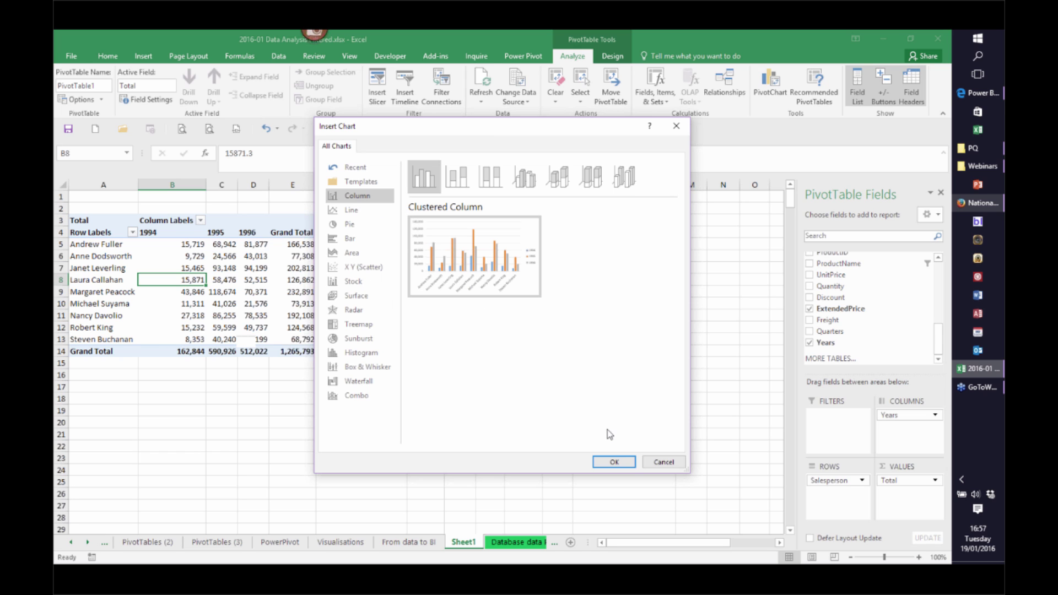
{"action": "left_click", "coordinate": [616, 462]}
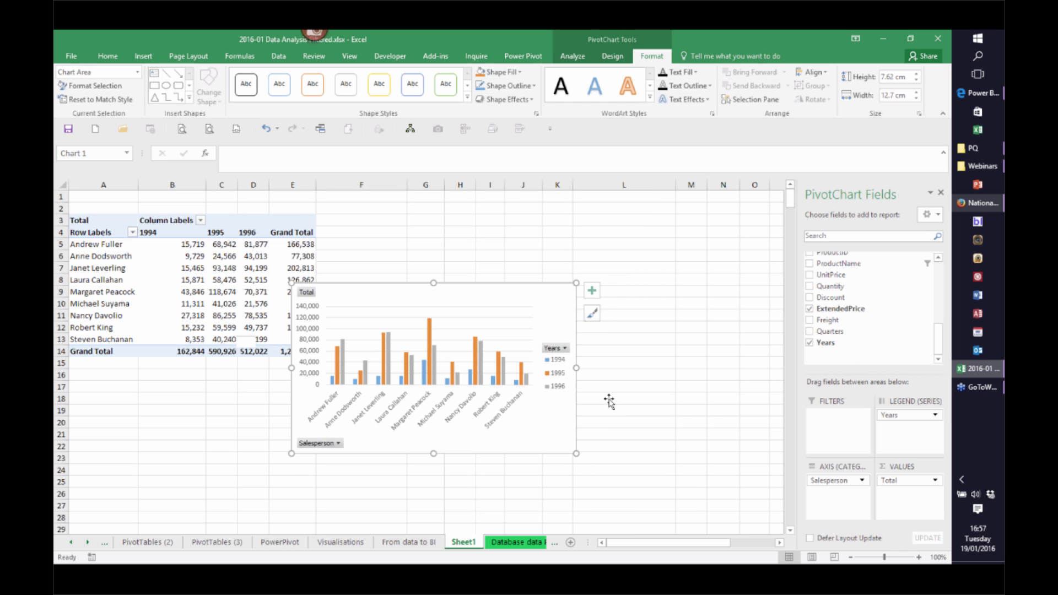
{"action": "left_click_drag", "start_coordinate": [394, 283], "coordinate": [472, 212]}
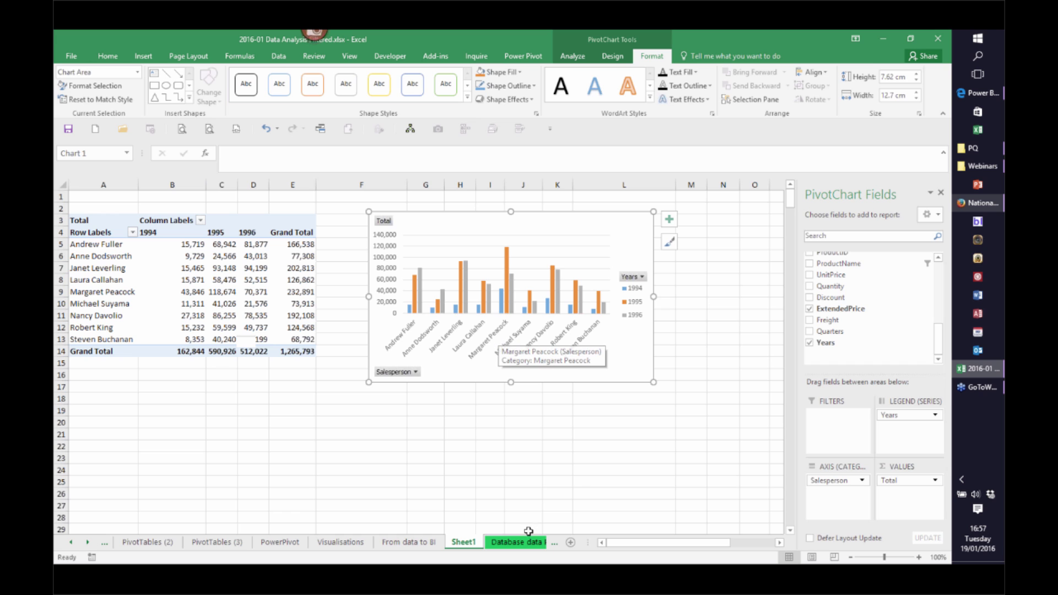
{"action": "left_click", "coordinate": [515, 544]}
{"action": "left_click", "coordinate": [516, 546]}
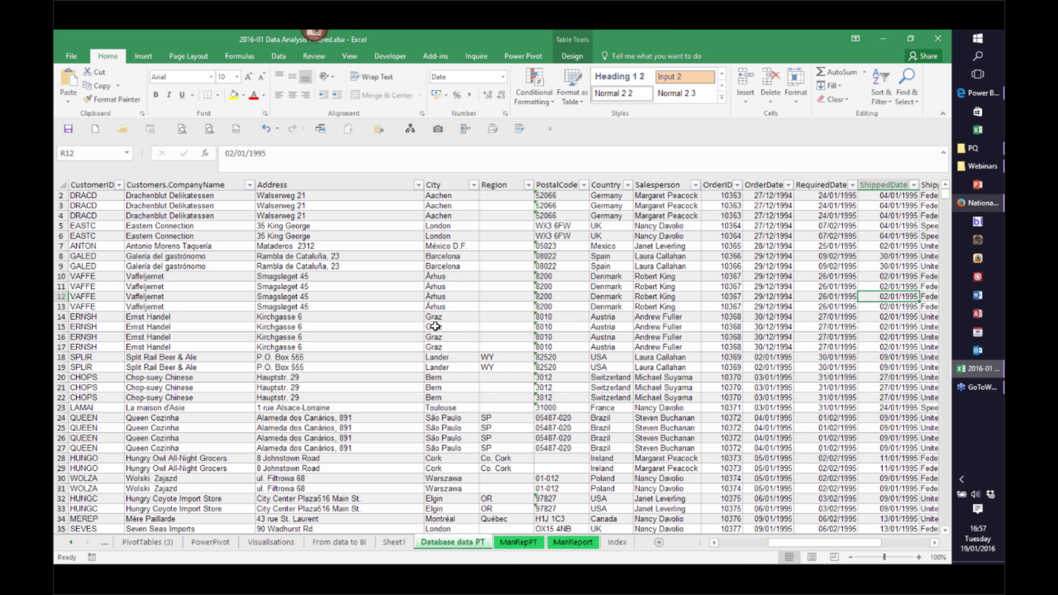
Insert a PivotTable from SalesInvoices on a new sheet summing ExtendedPrice by Country
{"action": "left_click", "coordinate": [435, 327]}
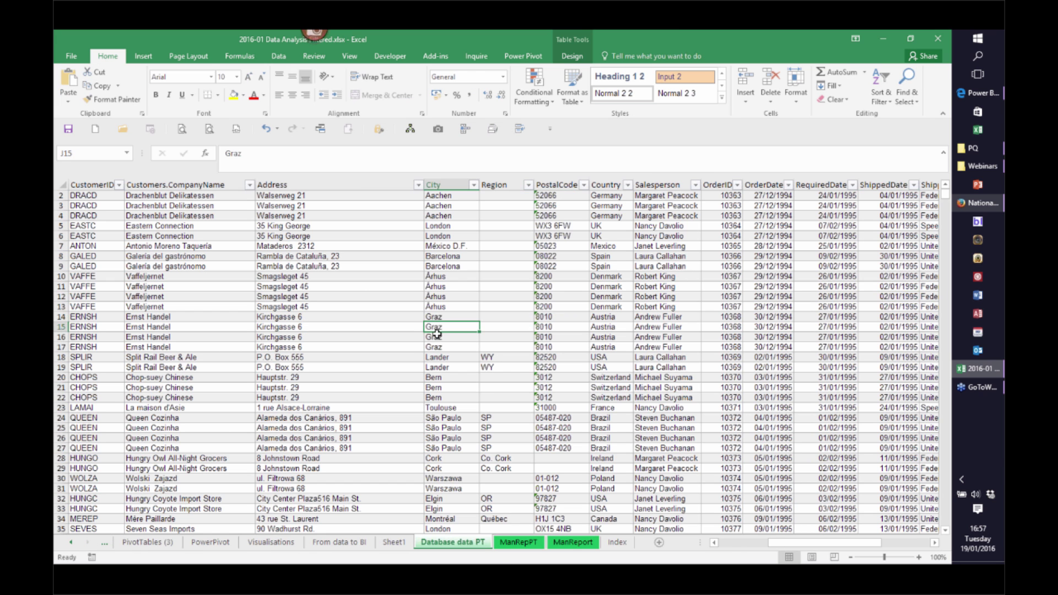
{"action": "left_click", "coordinate": [142, 57]}
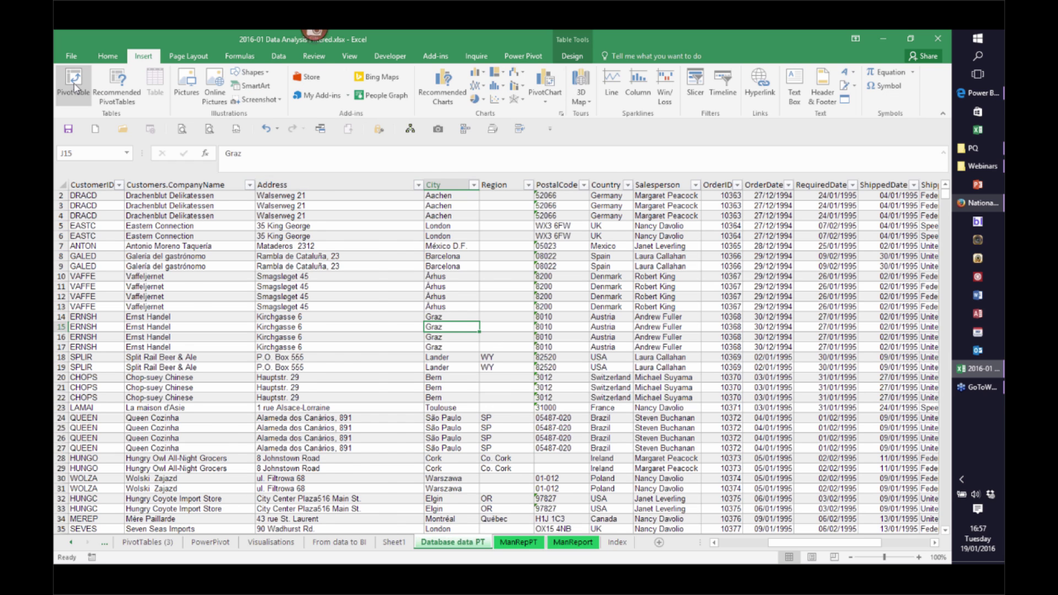
{"action": "left_click", "coordinate": [73, 83]}
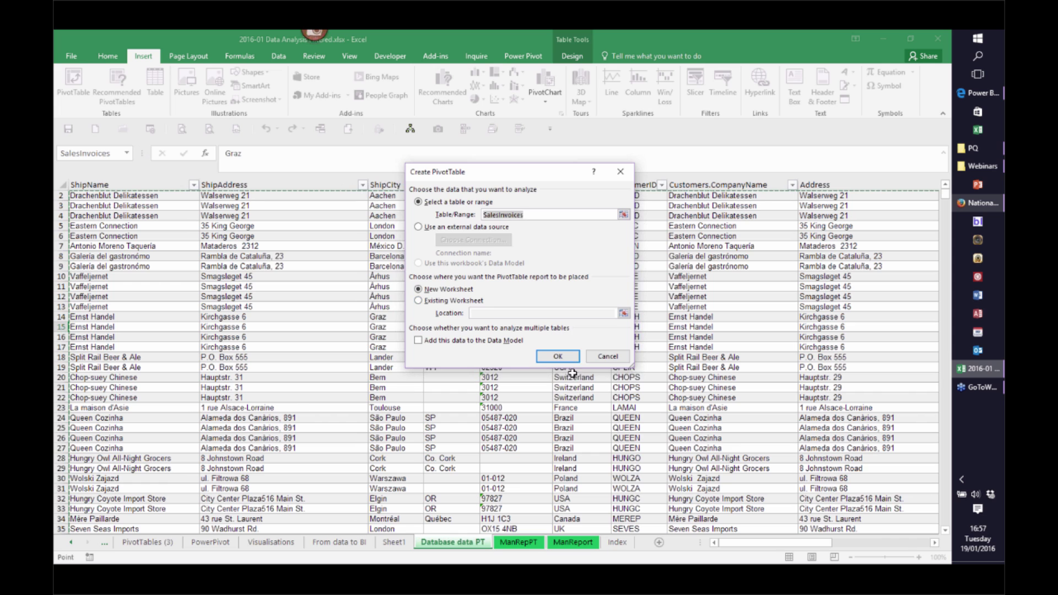
{"action": "left_click", "coordinate": [558, 356]}
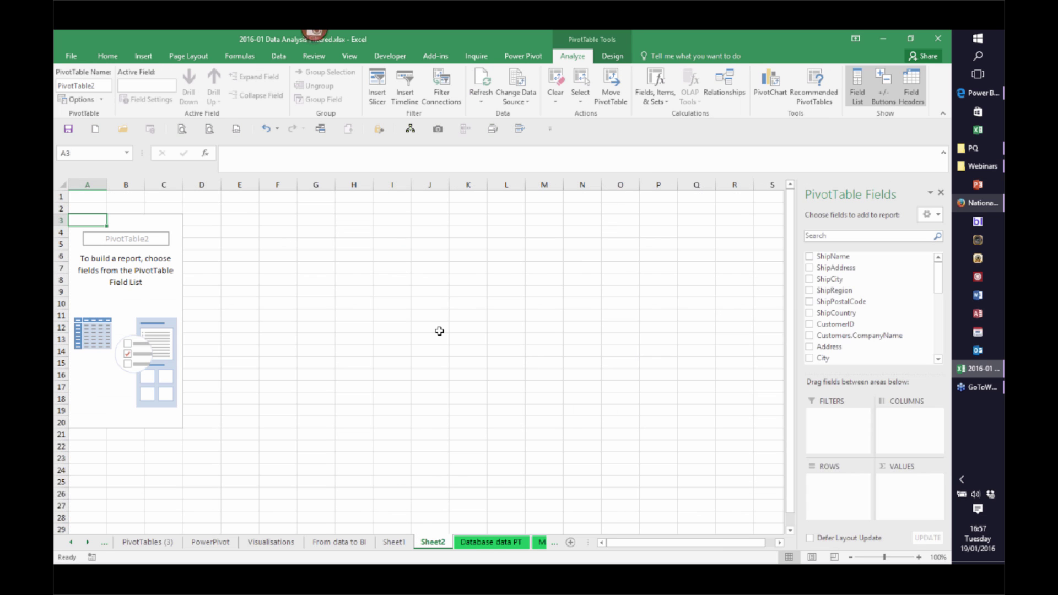
{"action": "left_click_drag", "start_coordinate": [938, 279], "coordinate": [937, 339]}
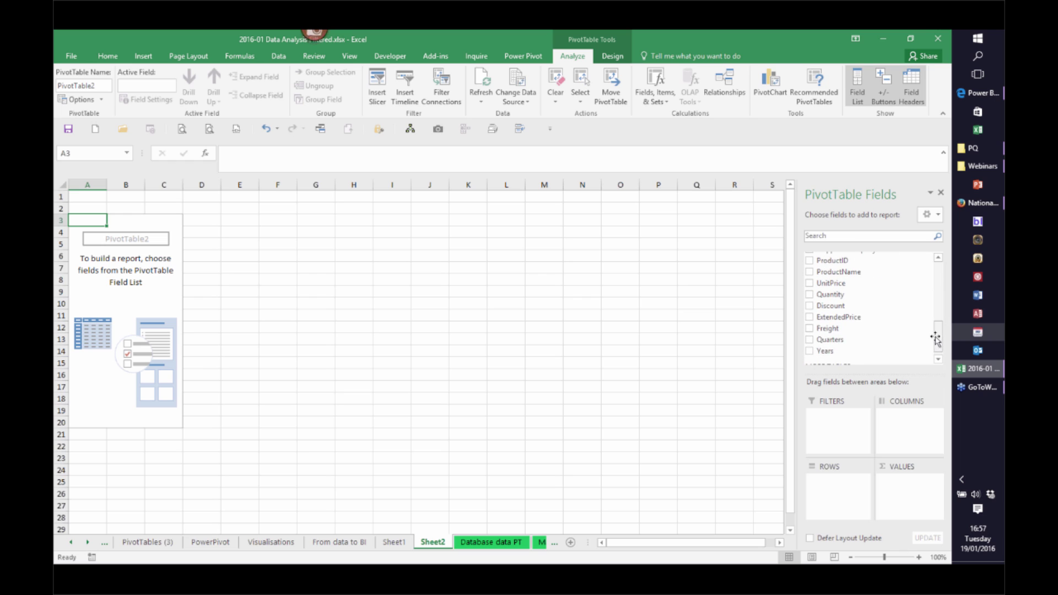
{"action": "left_click", "coordinate": [809, 317]}
{"action": "left_click_drag", "start_coordinate": [942, 339], "coordinate": [941, 315]}
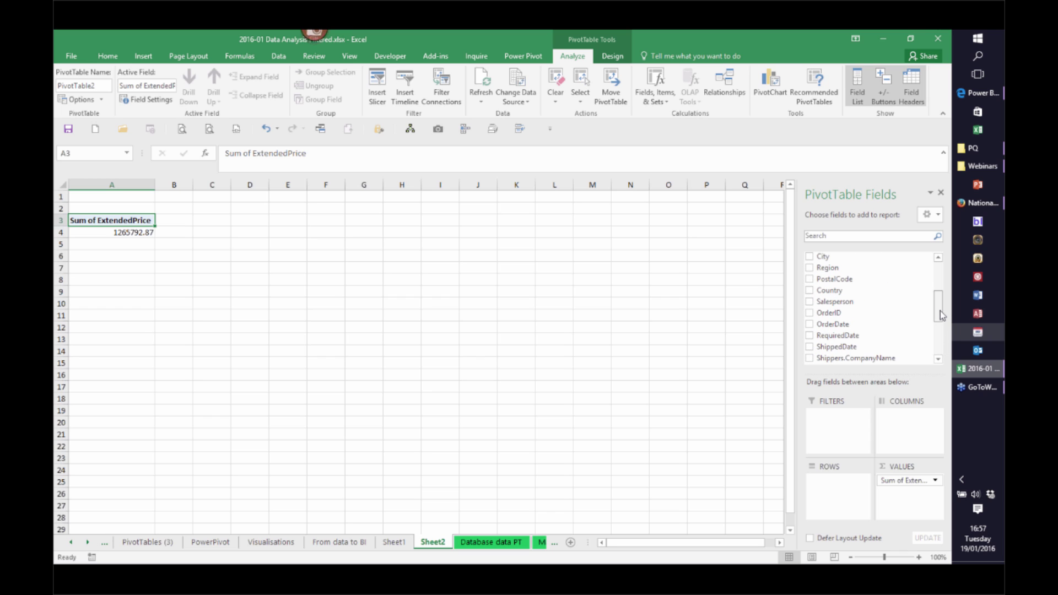
{"action": "left_click", "coordinate": [809, 291]}
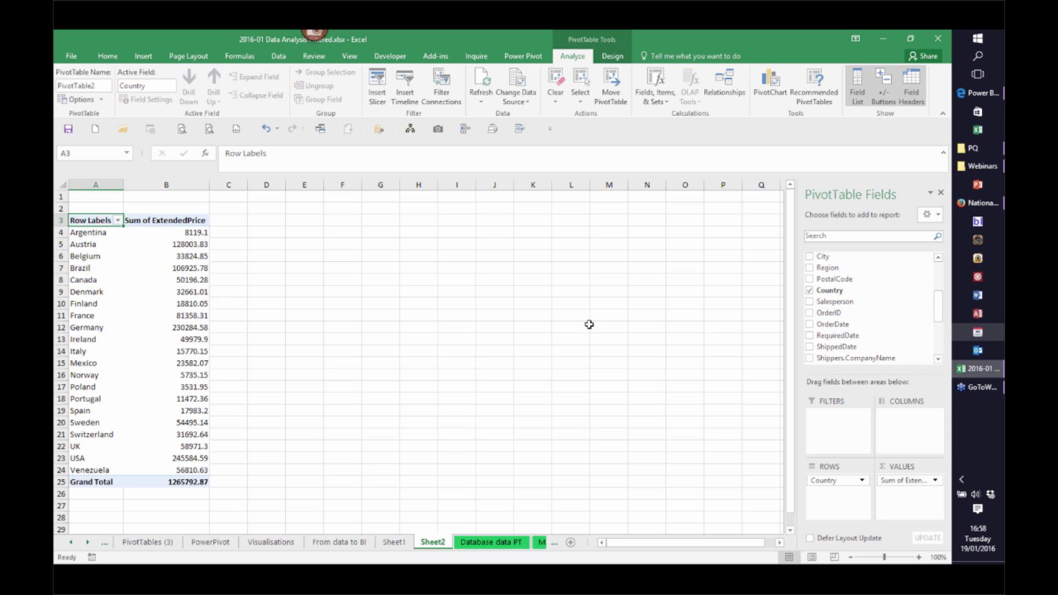
{"action": "left_click", "coordinate": [190, 316]}
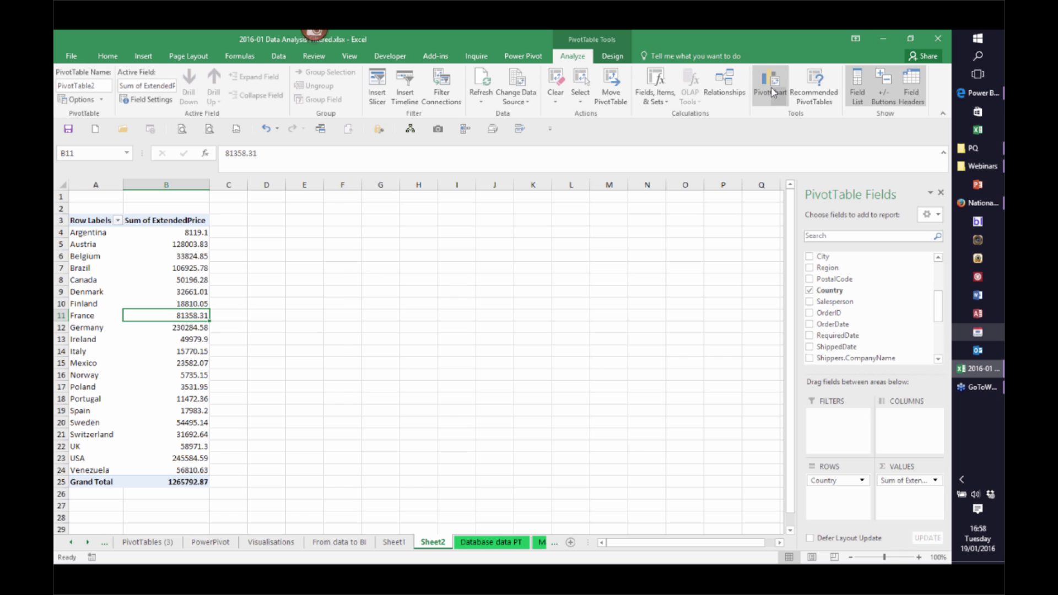
Insert a clustered bar PivotChart from the country pivot and move it beside the table
{"action": "left_click", "coordinate": [771, 88]}
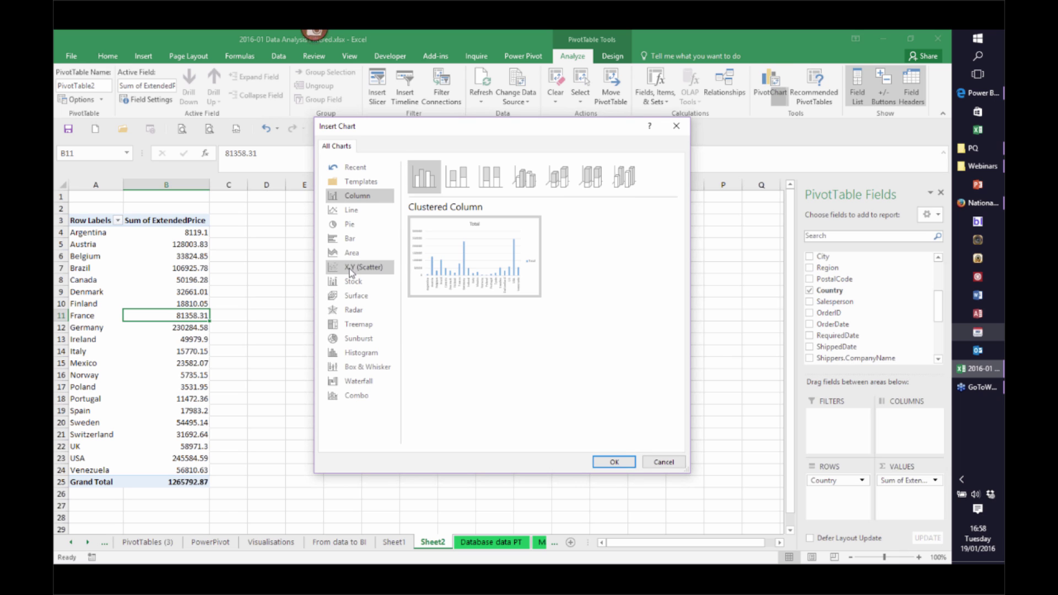
{"action": "left_click", "coordinate": [343, 245]}
{"action": "left_click", "coordinate": [603, 464]}
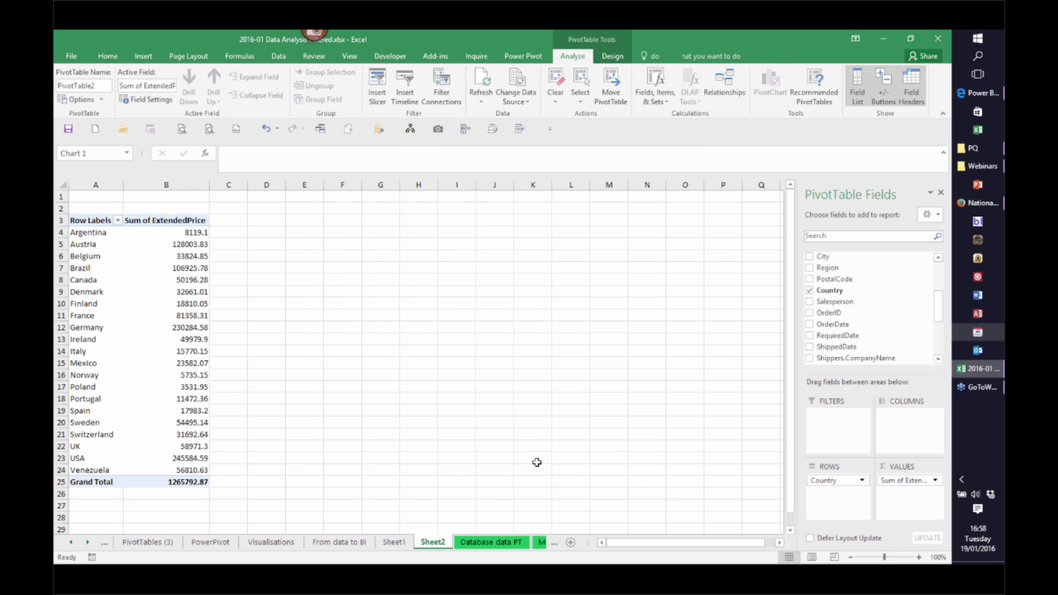
{"action": "left_click_drag", "start_coordinate": [452, 284], "coordinate": [397, 229]}
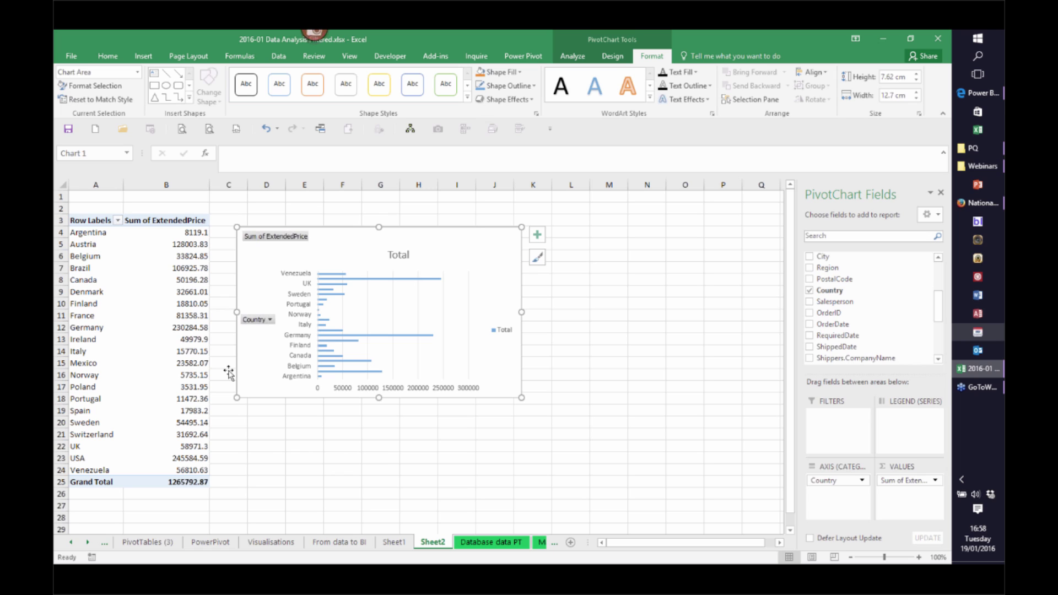
{"action": "mouse_move", "coordinate": [191, 327]}
{"action": "mouse_move", "coordinate": [346, 339]}
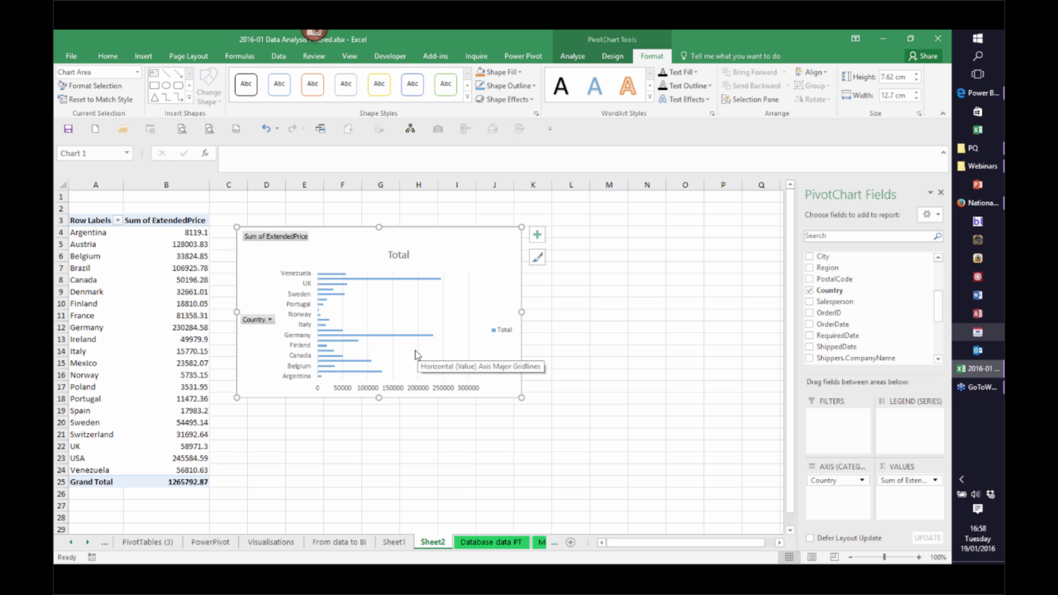
Flip between Sheet1 and Sheet2 to compare the salesperson and country charts
{"action": "left_click", "coordinate": [393, 543]}
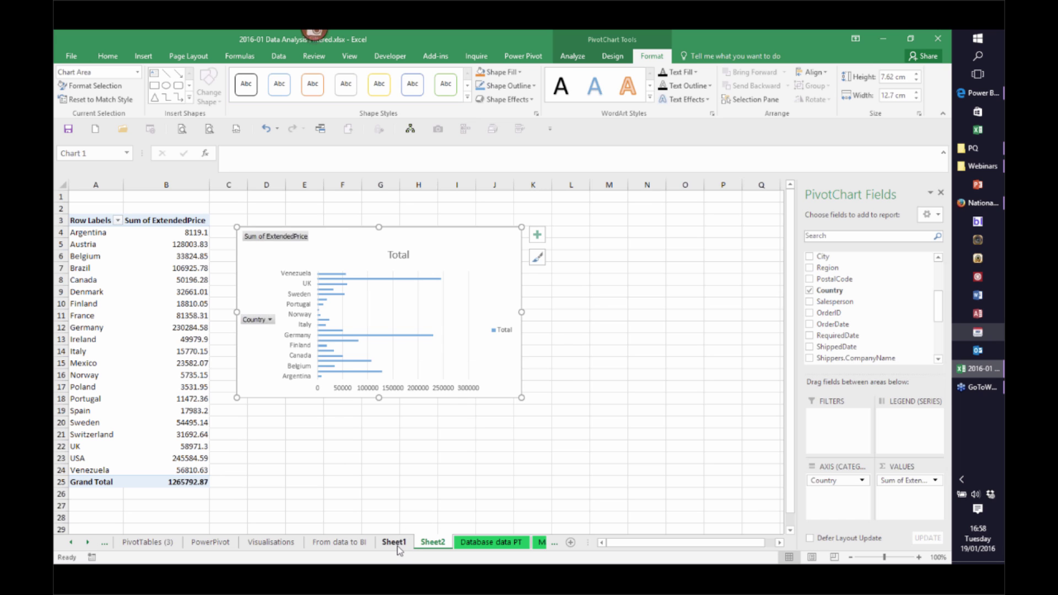
{"action": "left_click", "coordinate": [427, 543]}
{"action": "left_click", "coordinate": [398, 543]}
{"action": "left_click", "coordinate": [419, 545]}
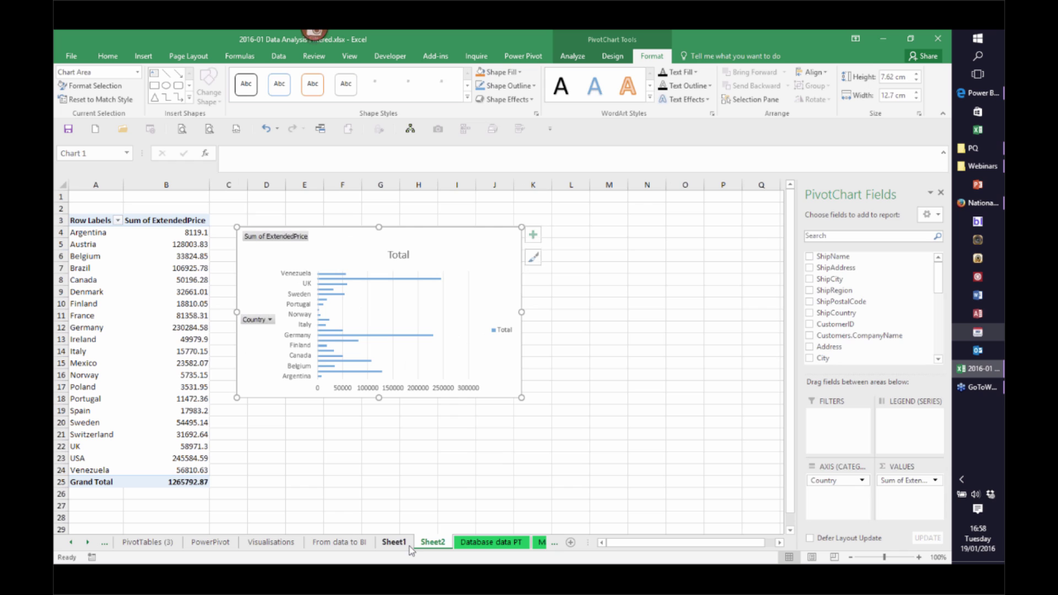
Add a new worksheet and rename it Dashboard
{"action": "left_click", "coordinate": [571, 542]}
{"action": "double_click", "coordinate": [482, 542]}
{"action": "type", "text": "Das"}
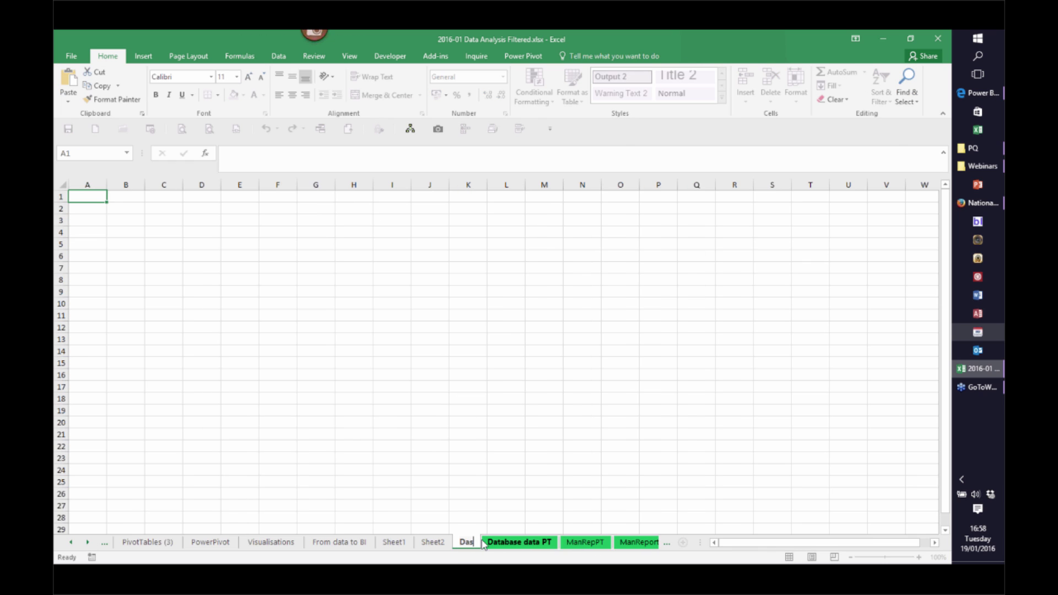
{"action": "type", "text": "hboard"}
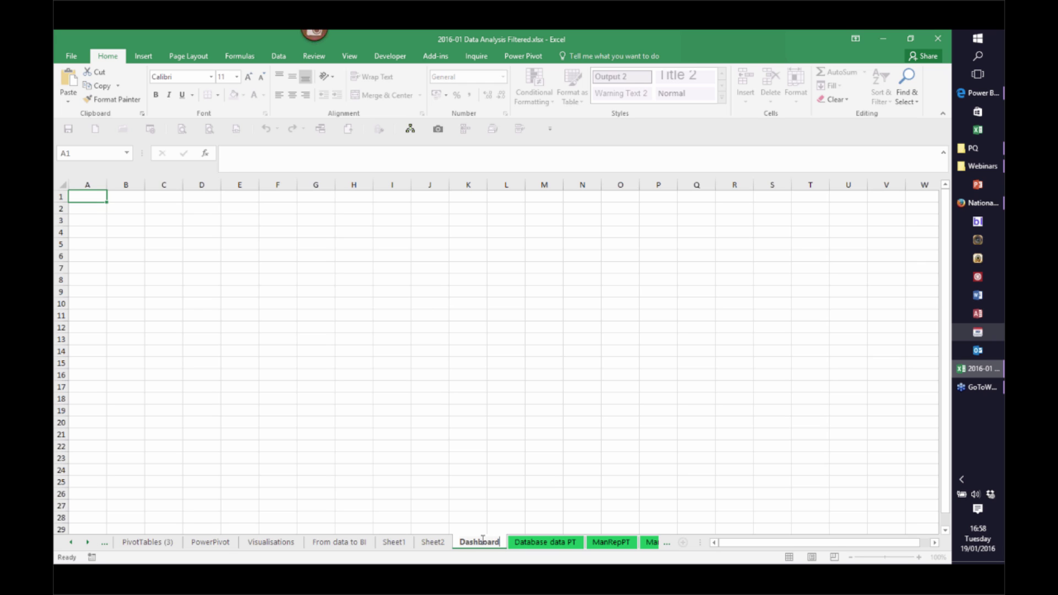
{"action": "key", "text": "Return"}
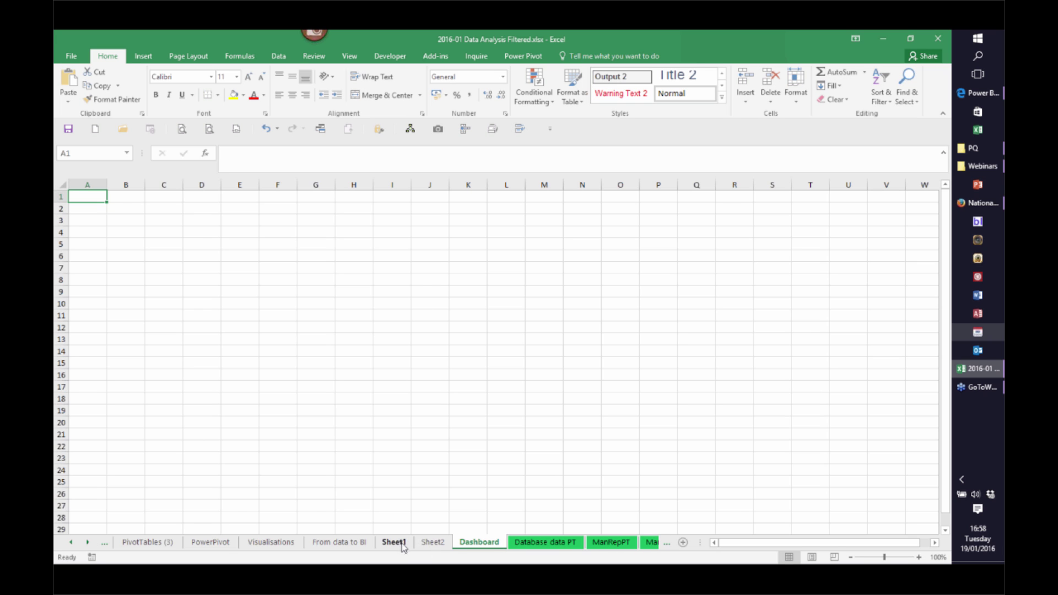
Move the salesperson column chart from Sheet1 to the Dashboard sheet
{"action": "left_click", "coordinate": [393, 542]}
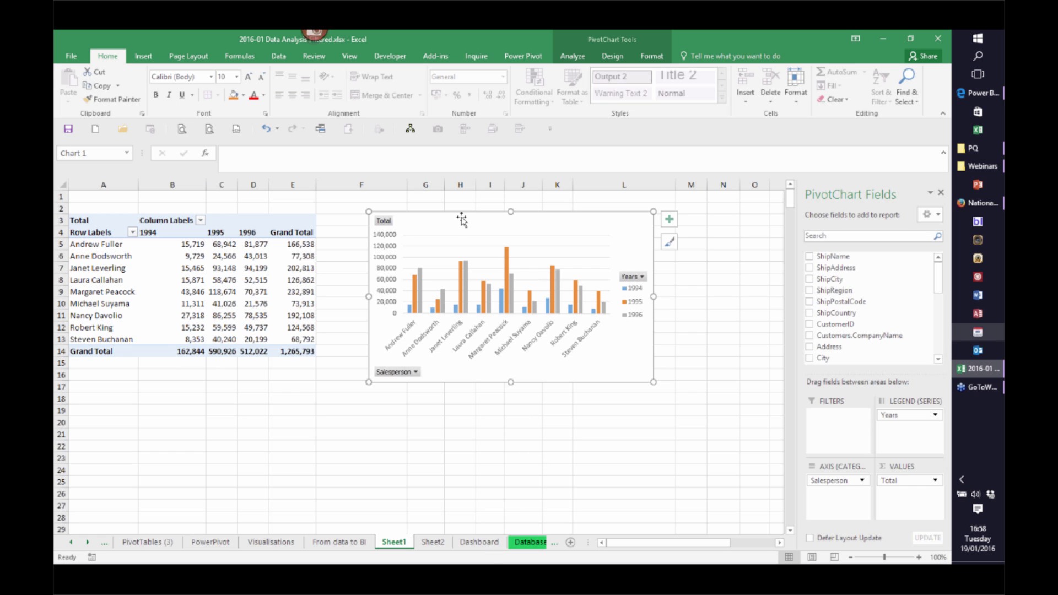
{"action": "left_click", "coordinate": [612, 56]}
{"action": "left_click", "coordinate": [718, 92]}
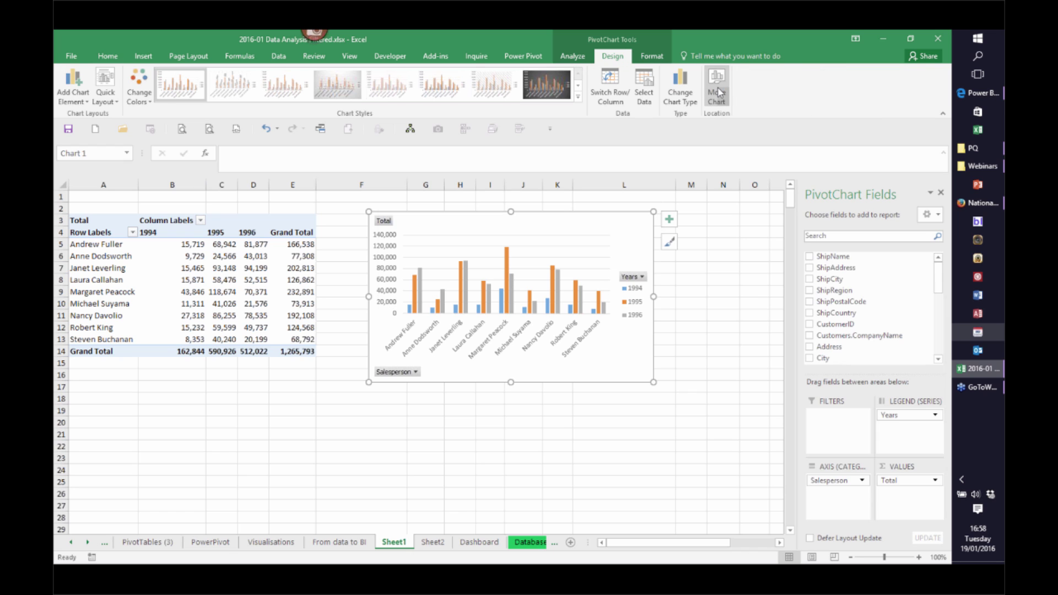
{"action": "left_click", "coordinate": [642, 286]}
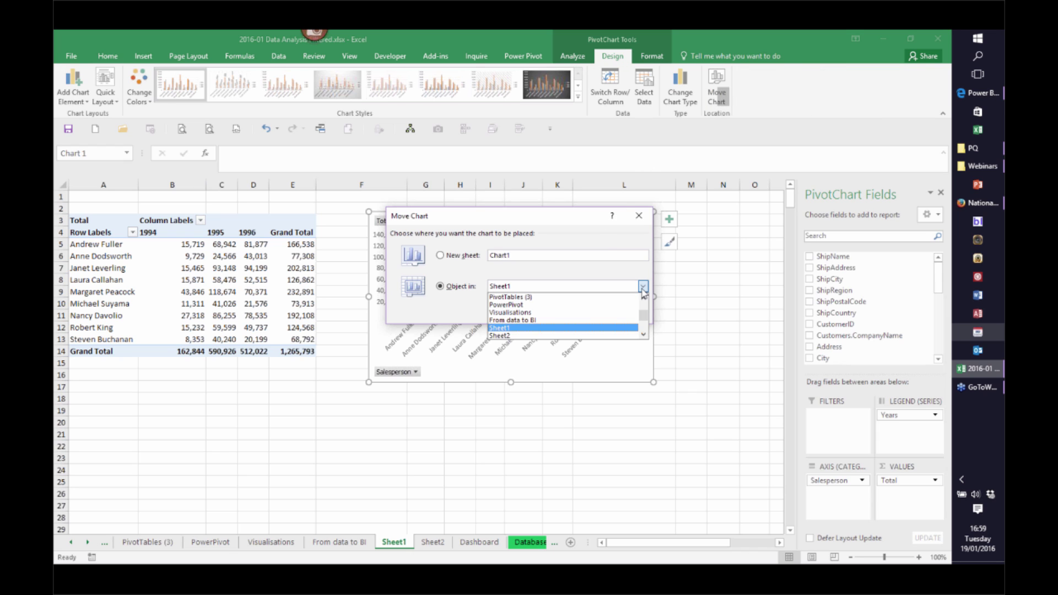
{"action": "left_click", "coordinate": [643, 335]}
{"action": "left_click", "coordinate": [533, 337]}
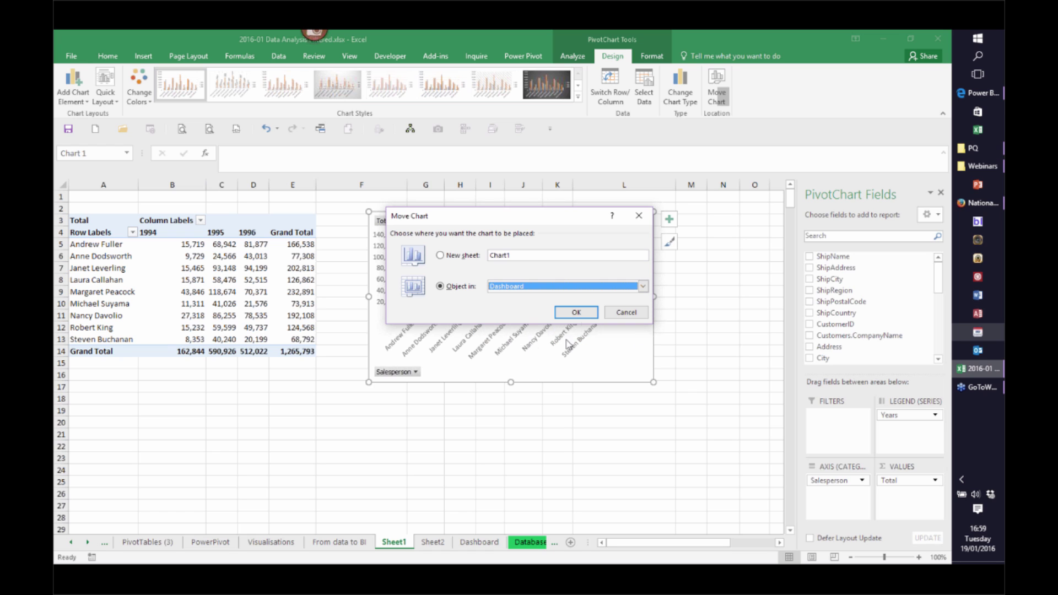
{"action": "left_click", "coordinate": [575, 312]}
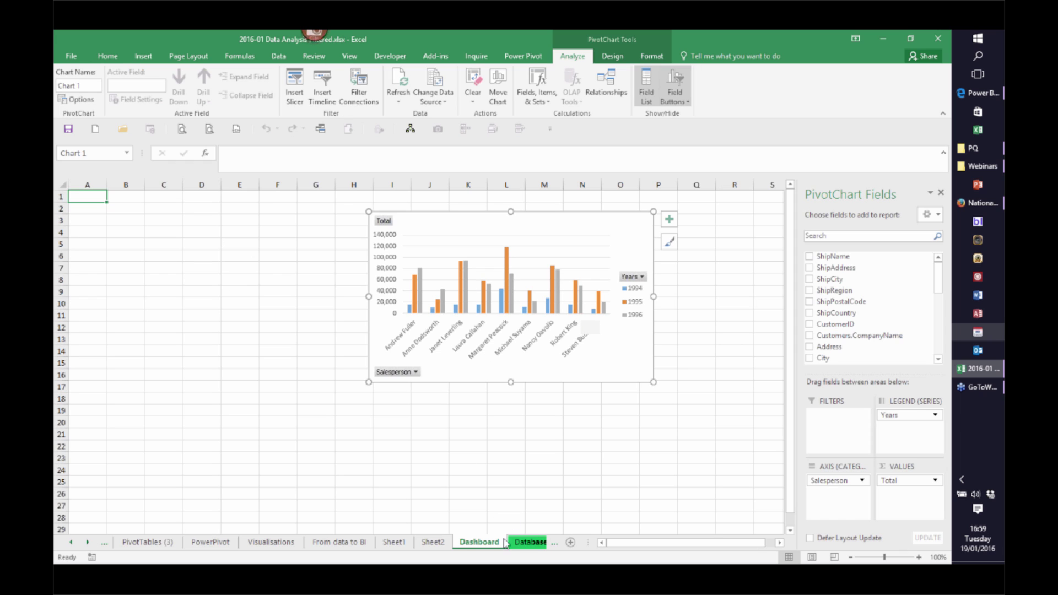
Move the country bar chart from Sheet2 to the Dashboard sheet
{"action": "left_click", "coordinate": [433, 543]}
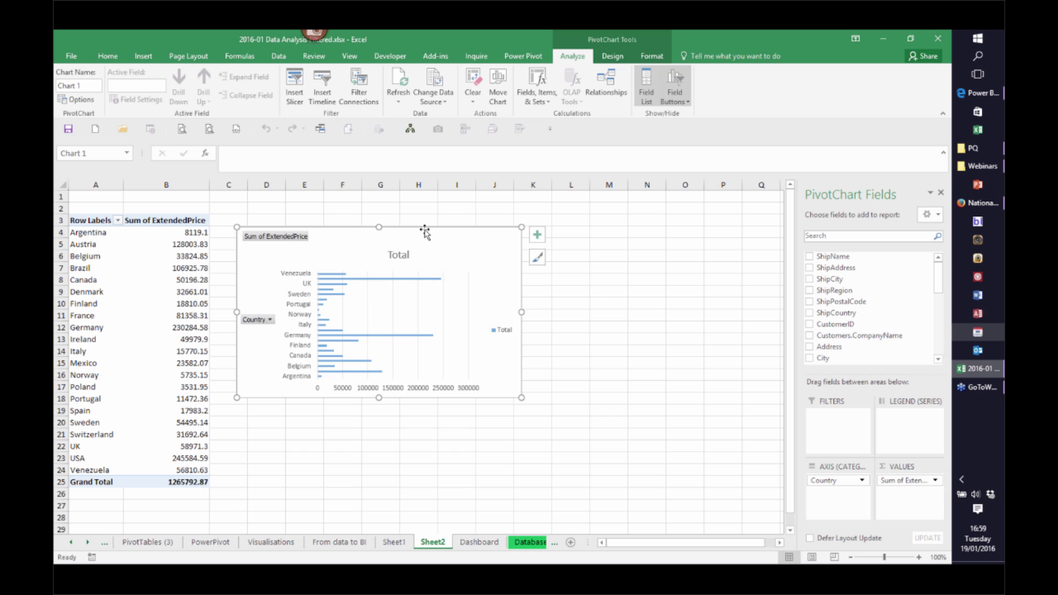
{"action": "left_click", "coordinate": [612, 55]}
{"action": "left_click", "coordinate": [713, 94]}
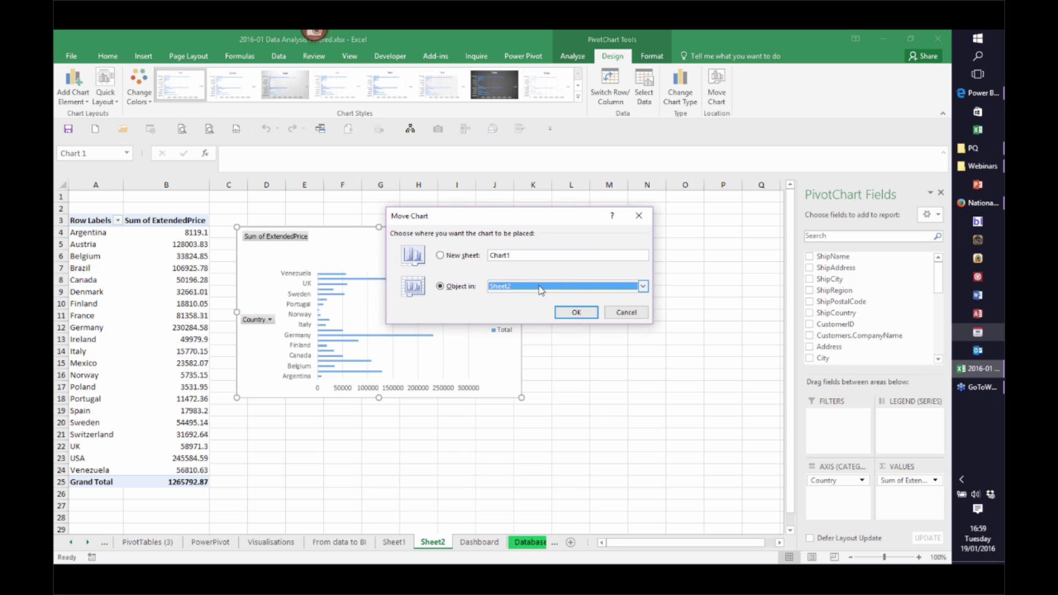
{"action": "left_click", "coordinate": [643, 286]}
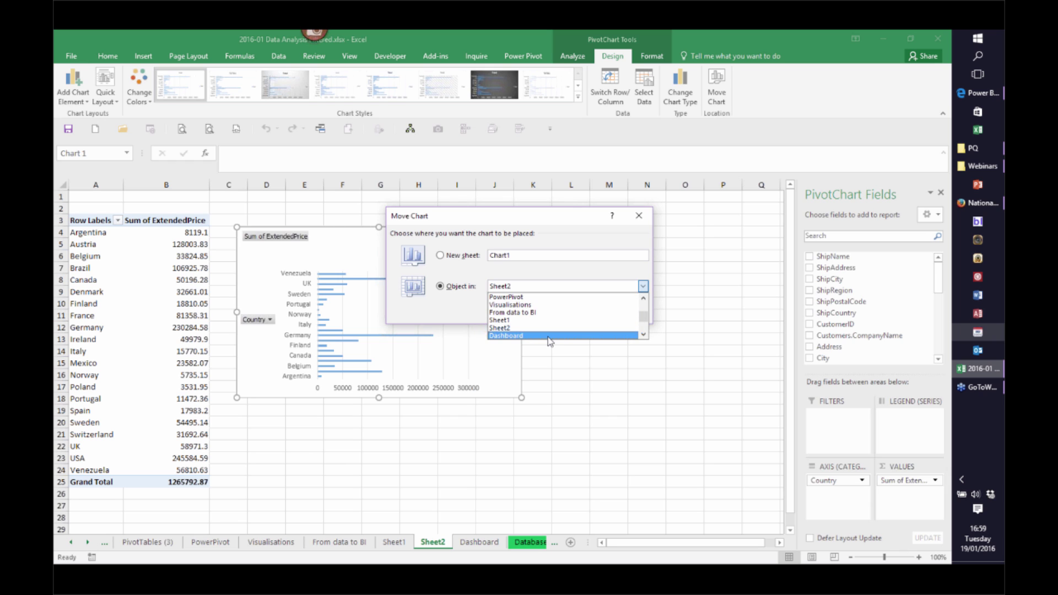
{"action": "left_click", "coordinate": [628, 335]}
{"action": "left_click", "coordinate": [579, 316]}
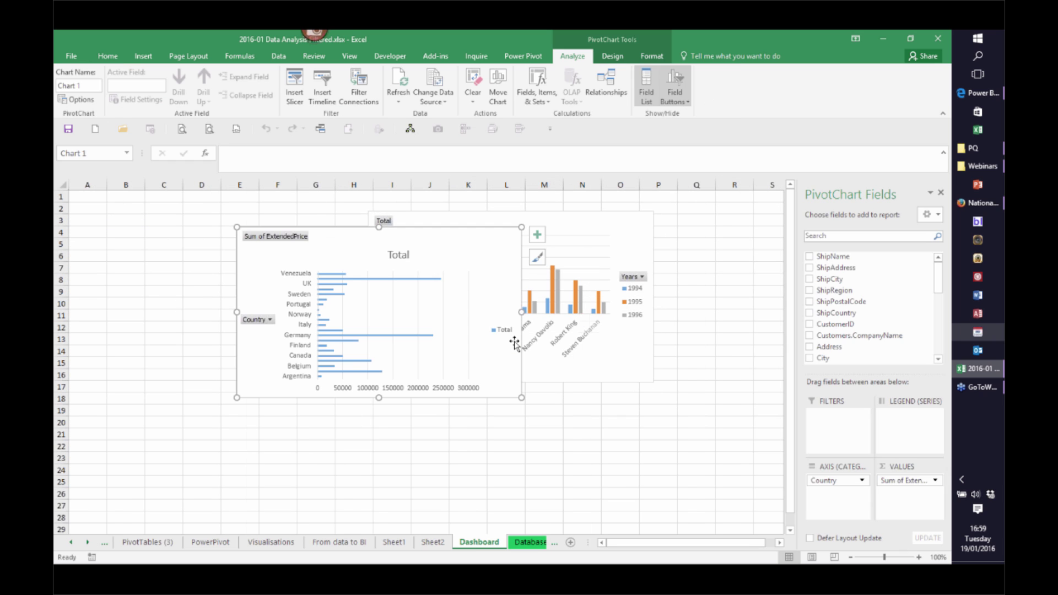
Place the country bar chart left of the salesperson column chart, then enlarge row 1 and column A
{"action": "left_click_drag", "start_coordinate": [426, 233], "coordinate": [296, 218]}
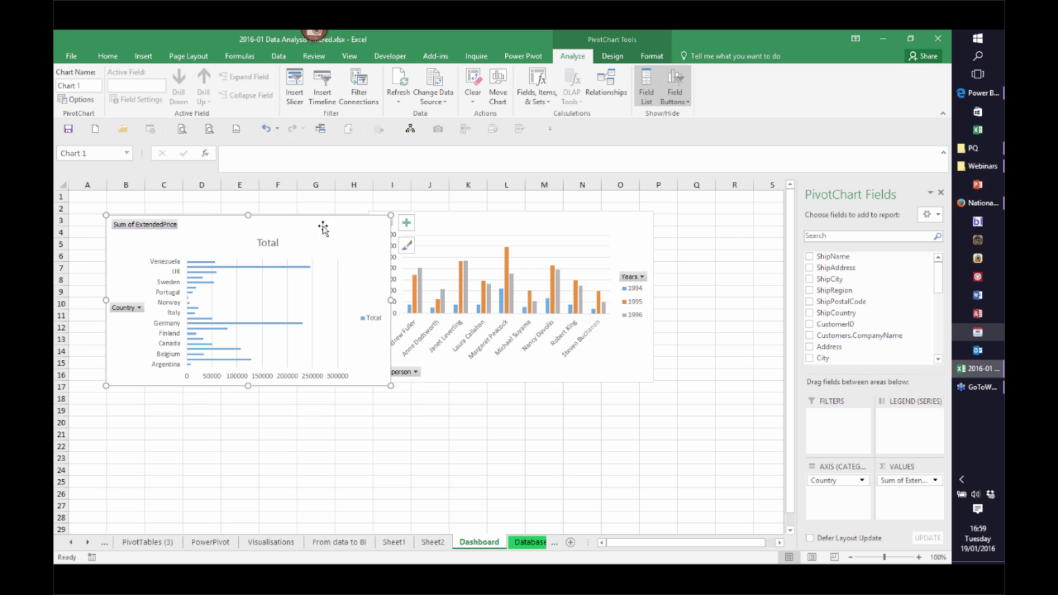
{"action": "left_click_drag", "start_coordinate": [453, 216], "coordinate": [481, 220]}
{"action": "left_click_drag", "start_coordinate": [65, 203], "coordinate": [63, 257]}
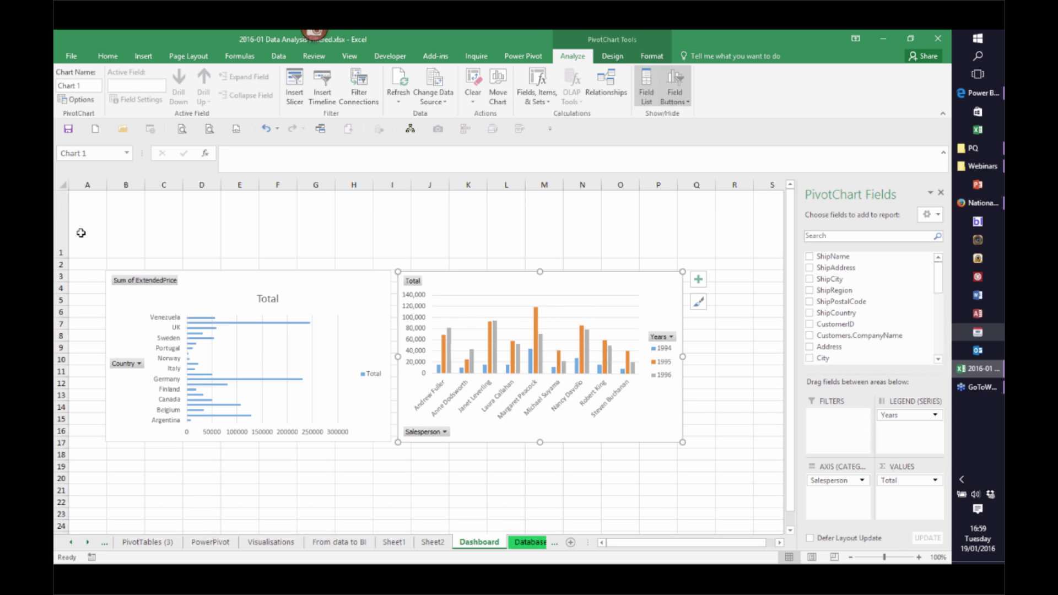
{"action": "left_click_drag", "start_coordinate": [107, 185], "coordinate": [209, 186]}
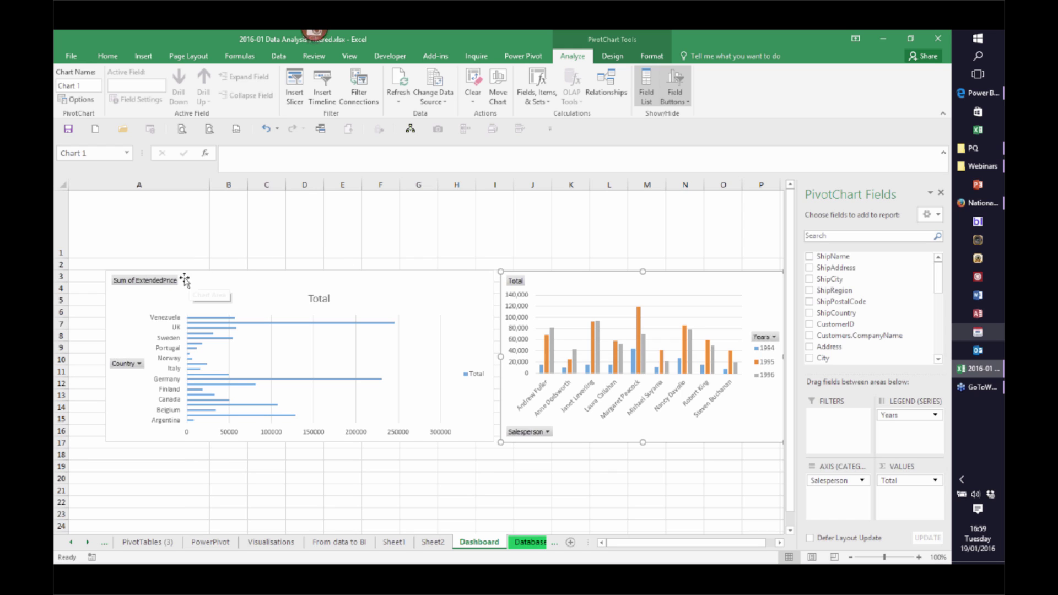
Narrow the country bar chart from its left edge and remove its Total title
{"action": "left_click", "coordinate": [119, 328]}
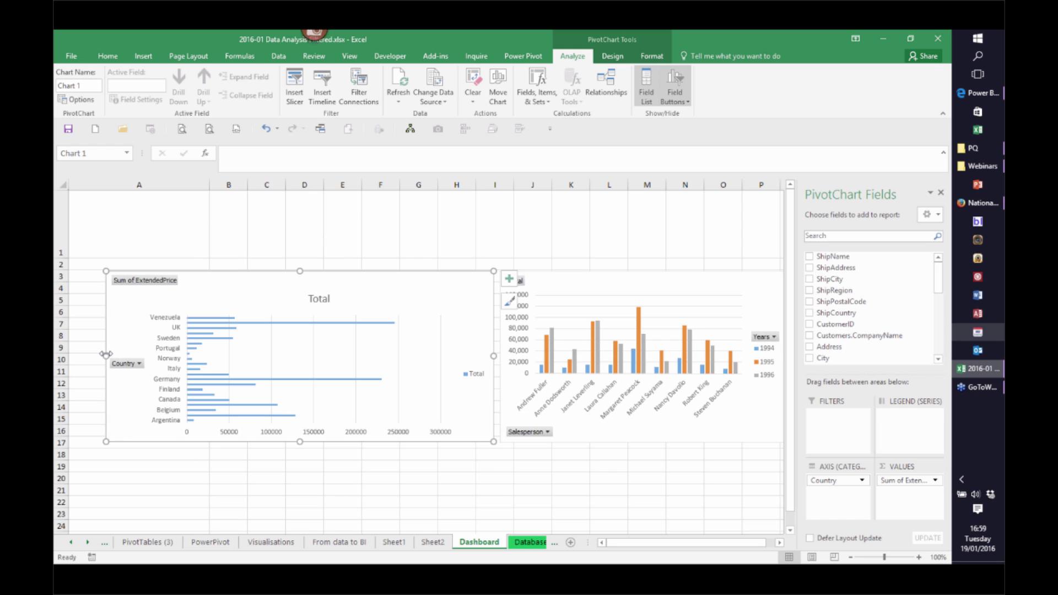
{"action": "left_click_drag", "start_coordinate": [186, 359], "coordinate": [214, 359]}
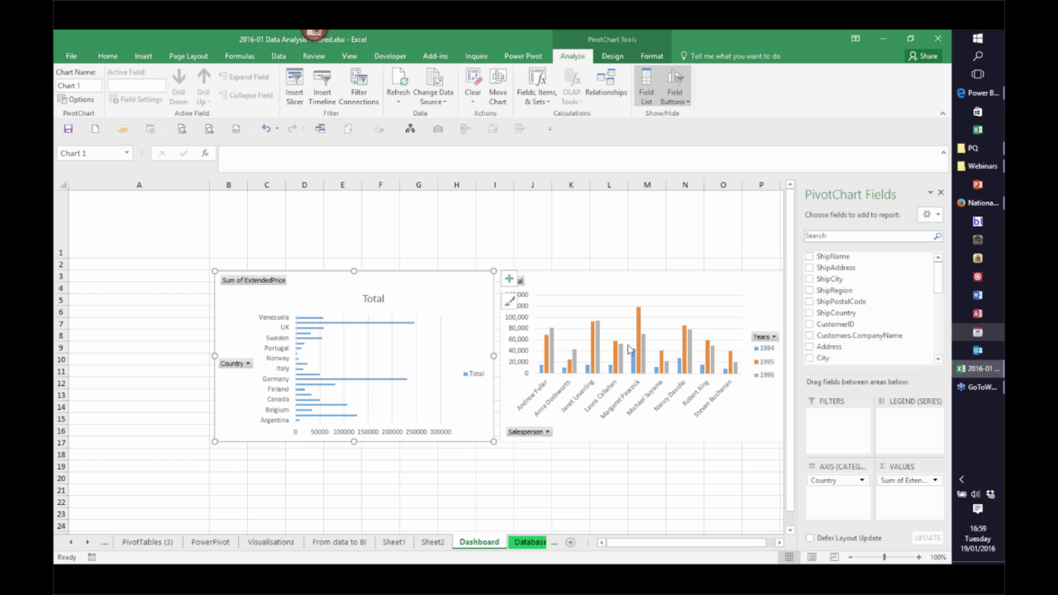
{"action": "left_click", "coordinate": [376, 300]}
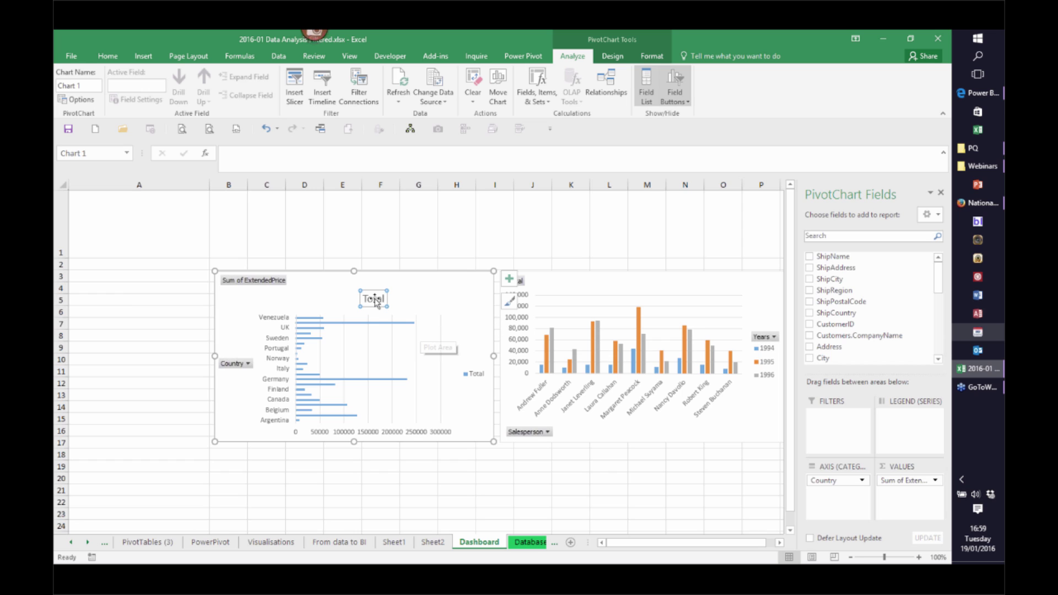
{"action": "key", "text": "Delete"}
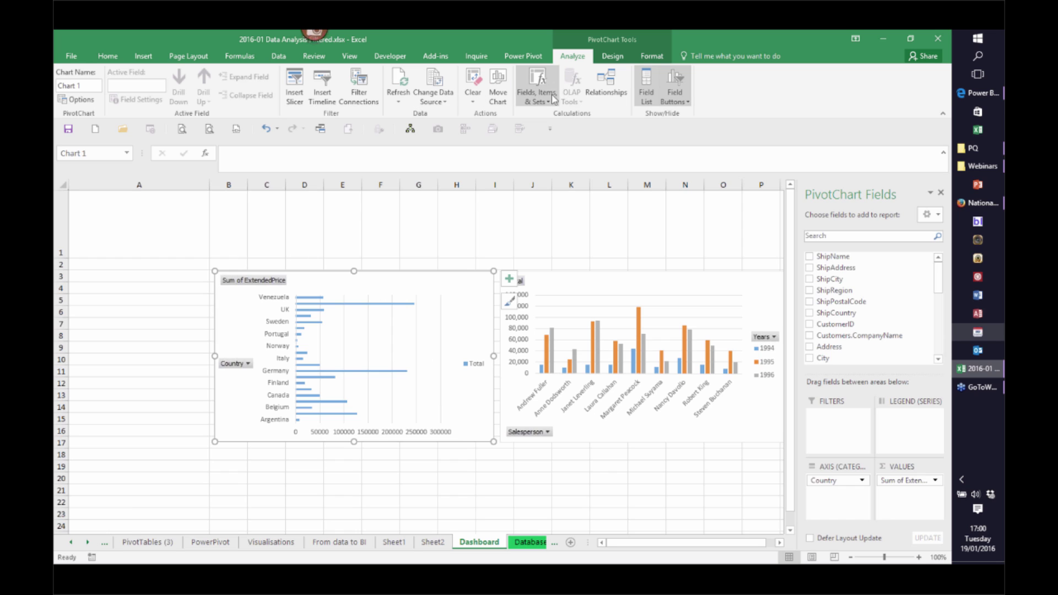
Insert slicers for the Country and ProductName fields of the country PivotChart
{"action": "left_click", "coordinate": [295, 83]}
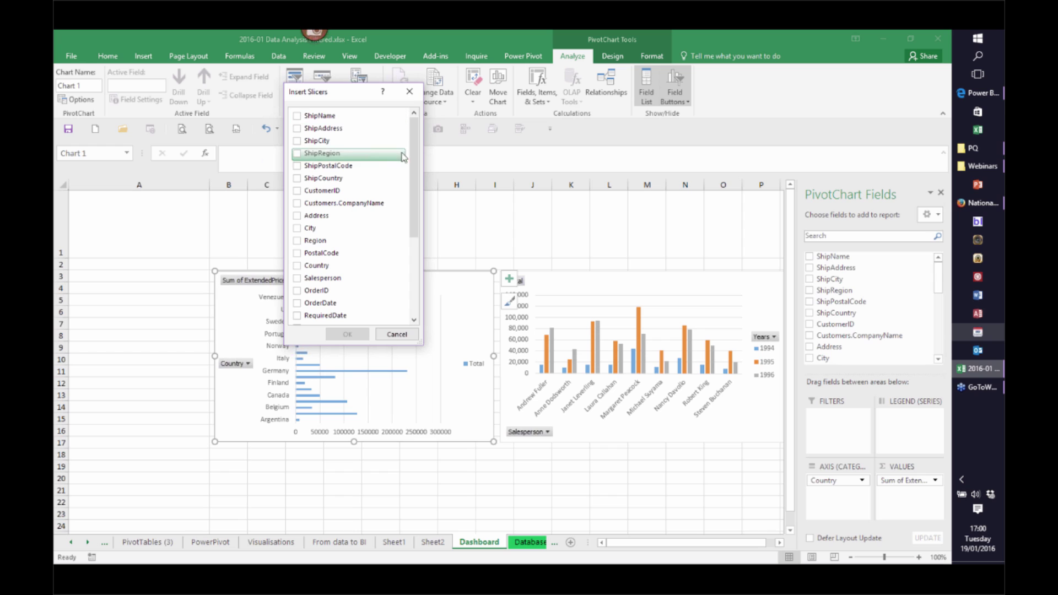
{"action": "left_click_drag", "start_coordinate": [415, 186], "coordinate": [412, 205]}
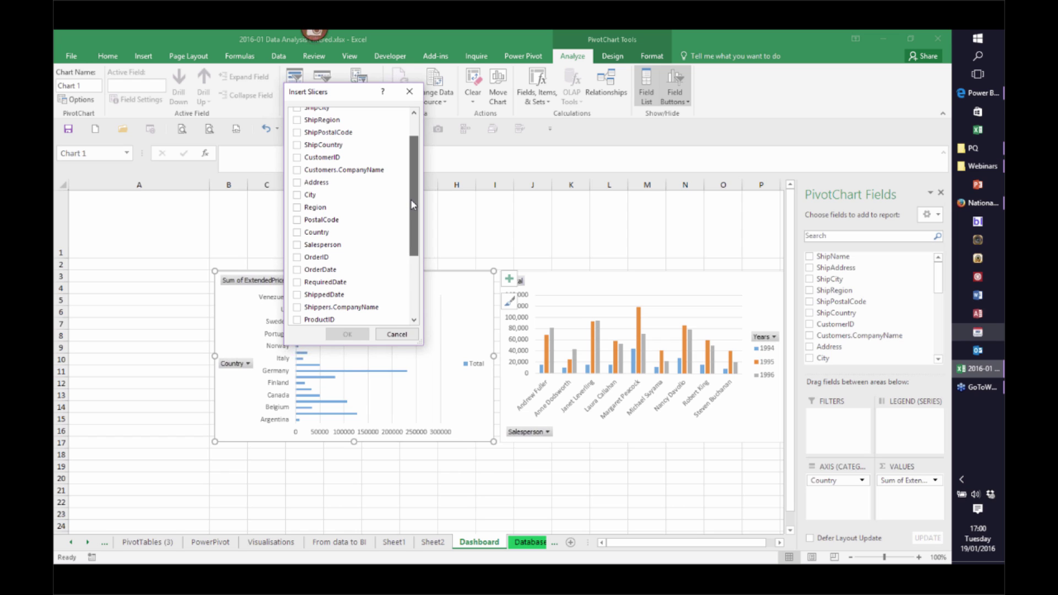
{"action": "left_click_drag", "start_coordinate": [411, 199], "coordinate": [411, 200]}
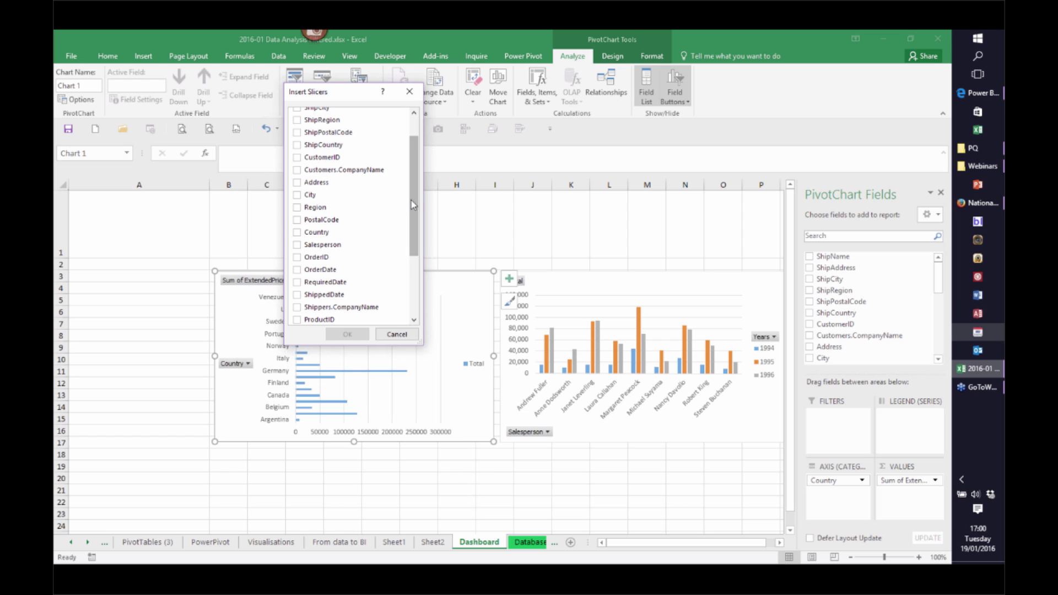
{"action": "left_click", "coordinate": [296, 235]}
{"action": "left_click_drag", "start_coordinate": [415, 242], "coordinate": [405, 294]}
{"action": "left_click", "coordinate": [325, 229]}
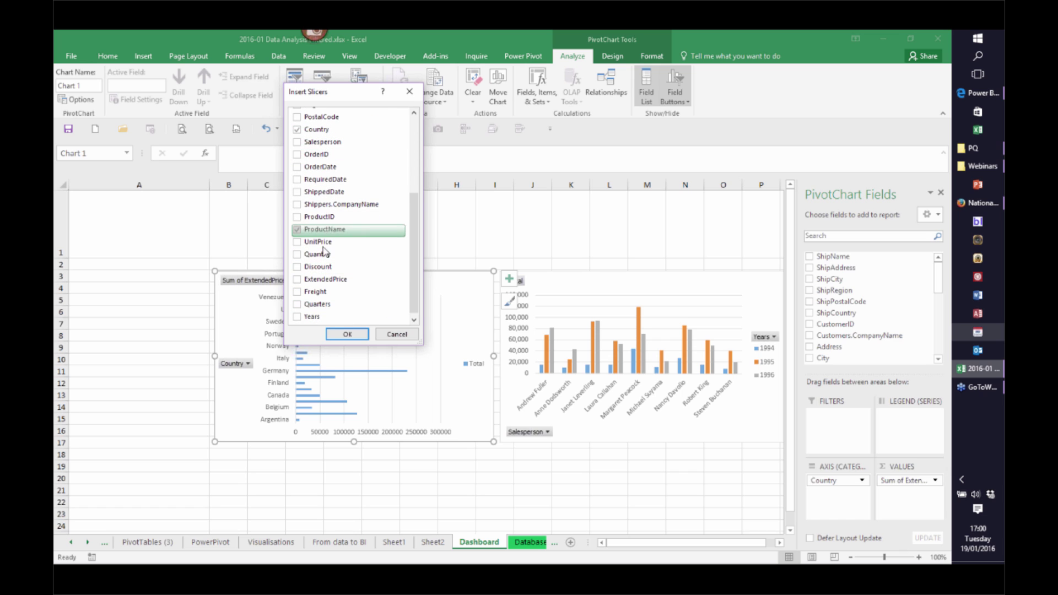
{"action": "left_click", "coordinate": [347, 335]}
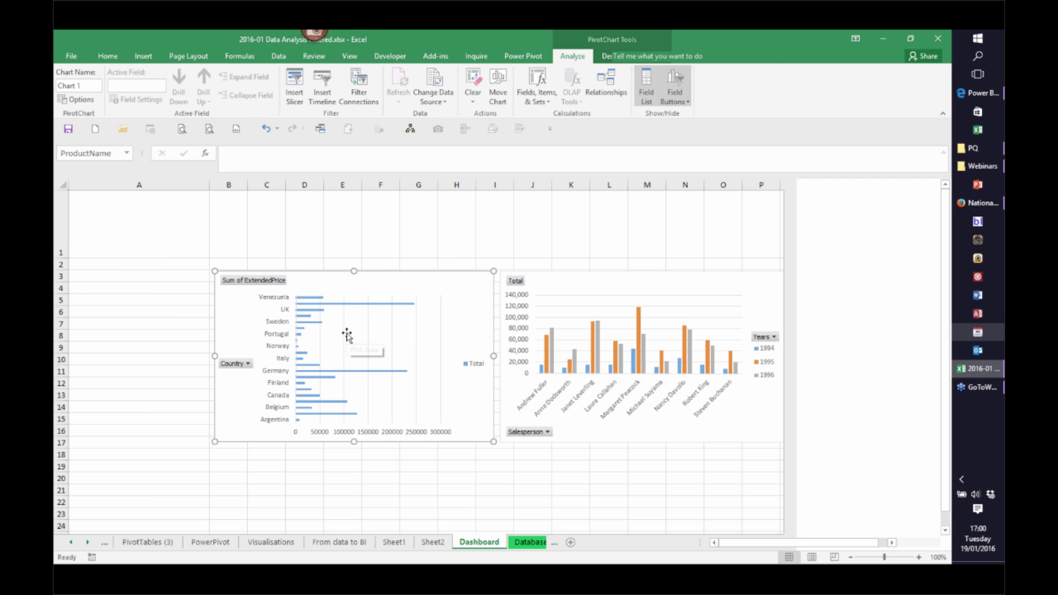
Move both slicers into column A, Country above ProductName, each made wider and shorter
{"action": "left_click_drag", "start_coordinate": [404, 274], "coordinate": [111, 262]}
{"action": "left_click_drag", "start_coordinate": [183, 416], "coordinate": [209, 398]}
{"action": "left_click_drag", "start_coordinate": [444, 307], "coordinate": [125, 371]}
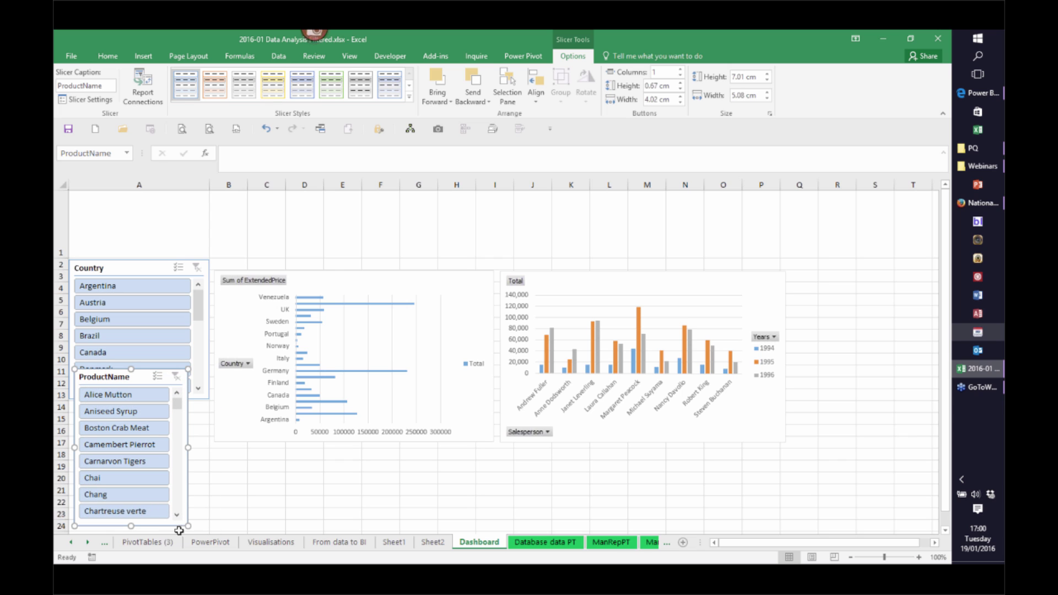
{"action": "left_click_drag", "start_coordinate": [186, 526], "coordinate": [215, 487]}
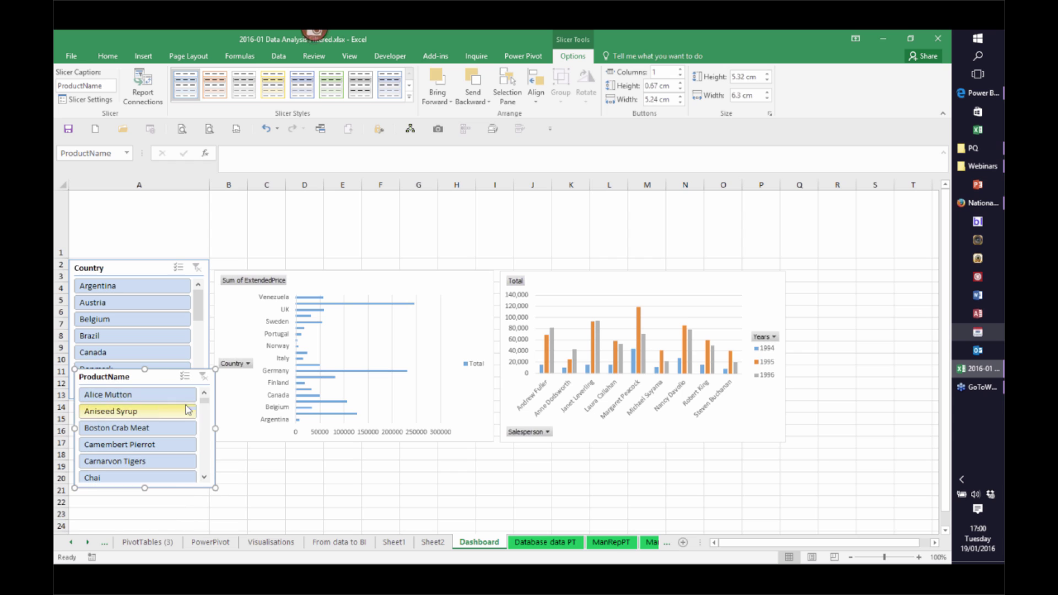
{"action": "left_click_drag", "start_coordinate": [175, 369], "coordinate": [167, 403]}
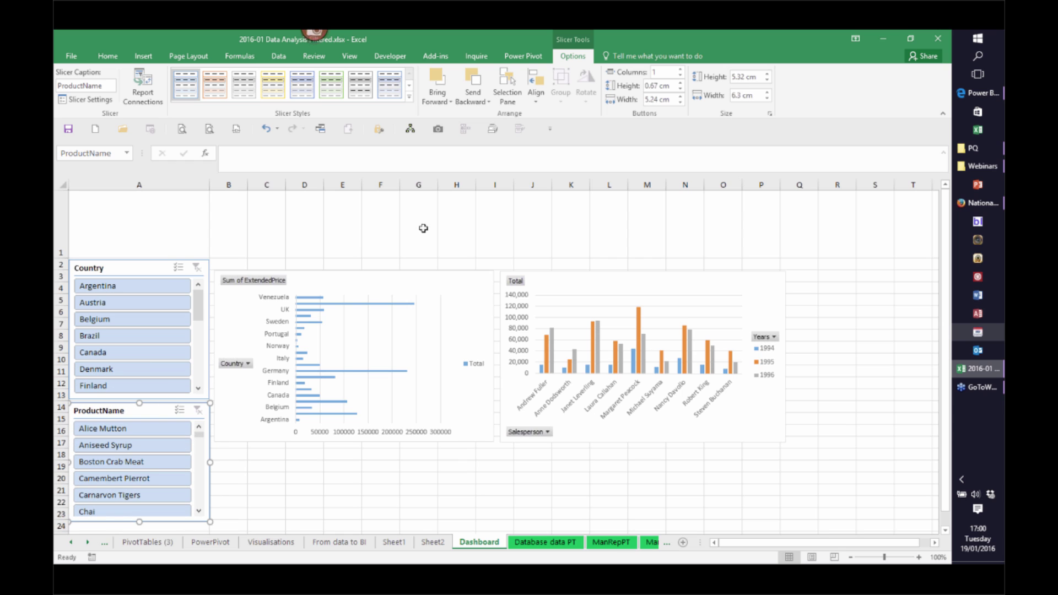
Set the ProductName slicer to show its buttons in 2 columns
{"action": "left_click", "coordinate": [680, 70]}
{"action": "left_click", "coordinate": [679, 69]}
{"action": "left_click", "coordinate": [680, 70]}
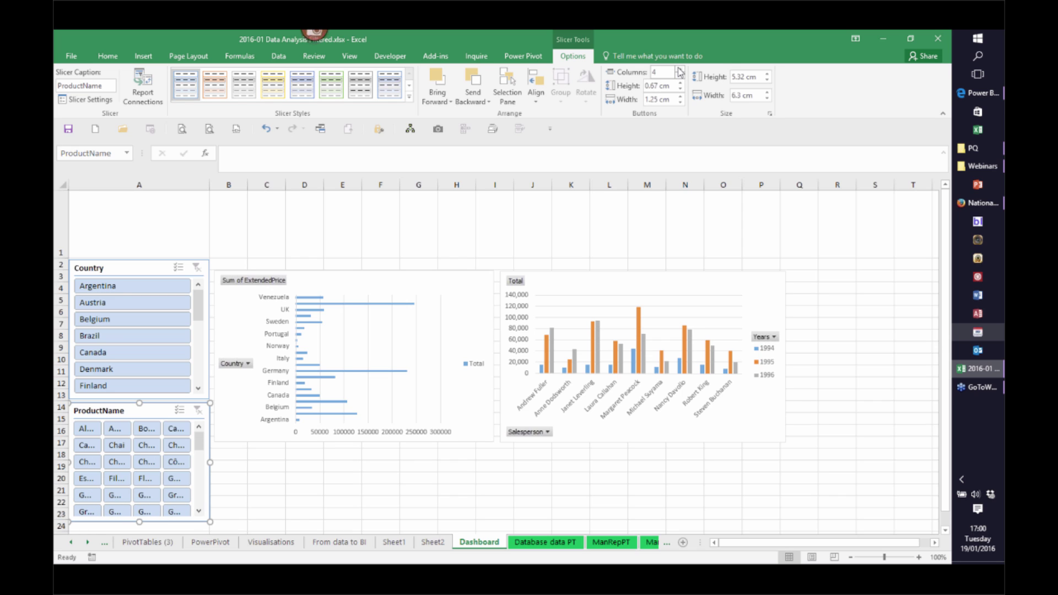
{"action": "left_click", "coordinate": [679, 76]}
{"action": "left_click", "coordinate": [680, 76]}
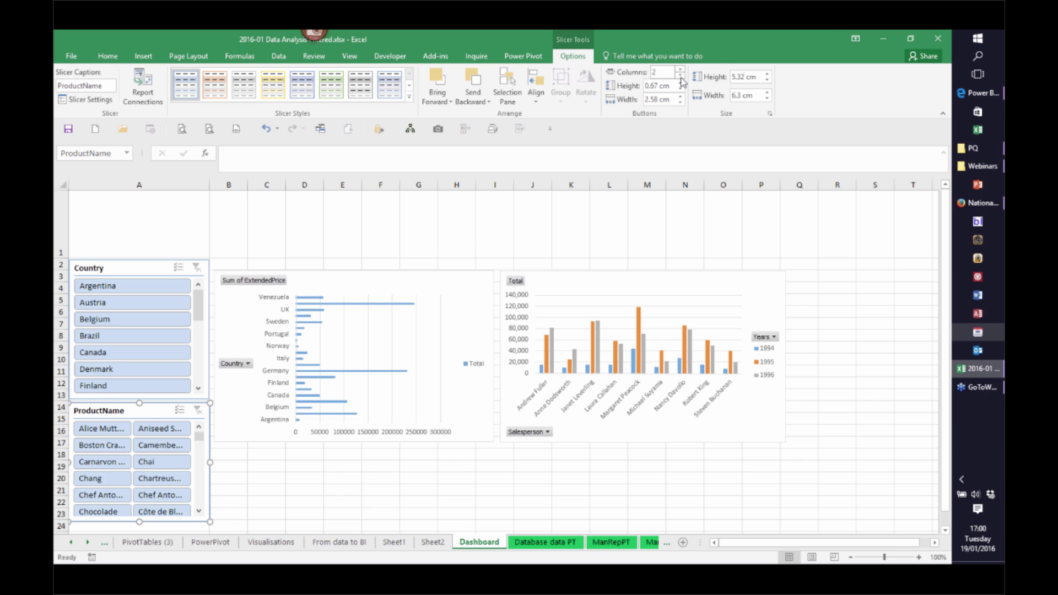
Set the Country slicer to show its buttons in 4 columns
{"action": "left_click", "coordinate": [165, 258]}
{"action": "left_click", "coordinate": [680, 70]}
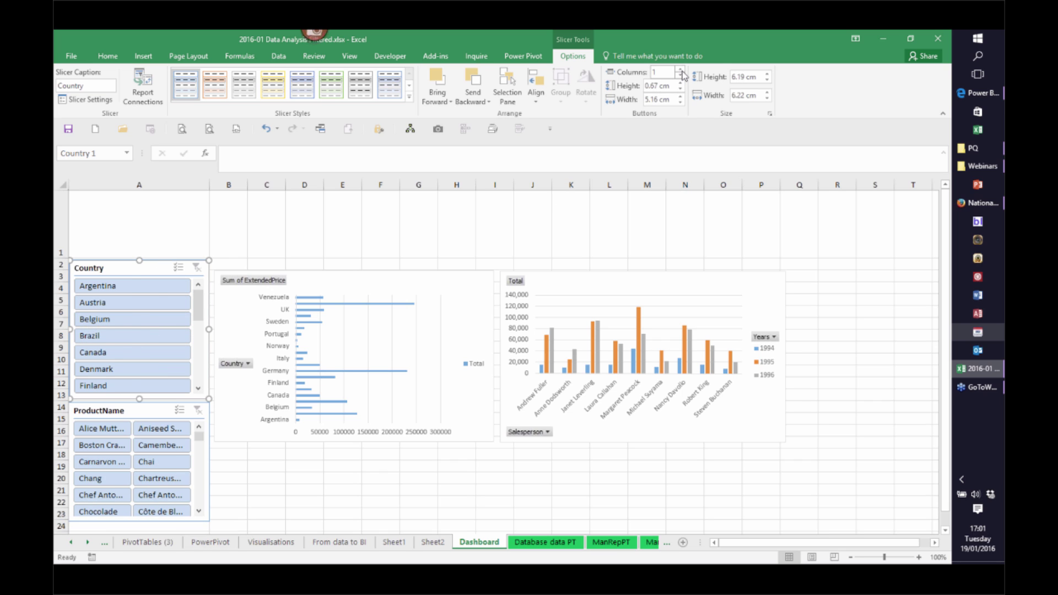
{"action": "left_click", "coordinate": [679, 70]}
{"action": "left_click", "coordinate": [680, 71]}
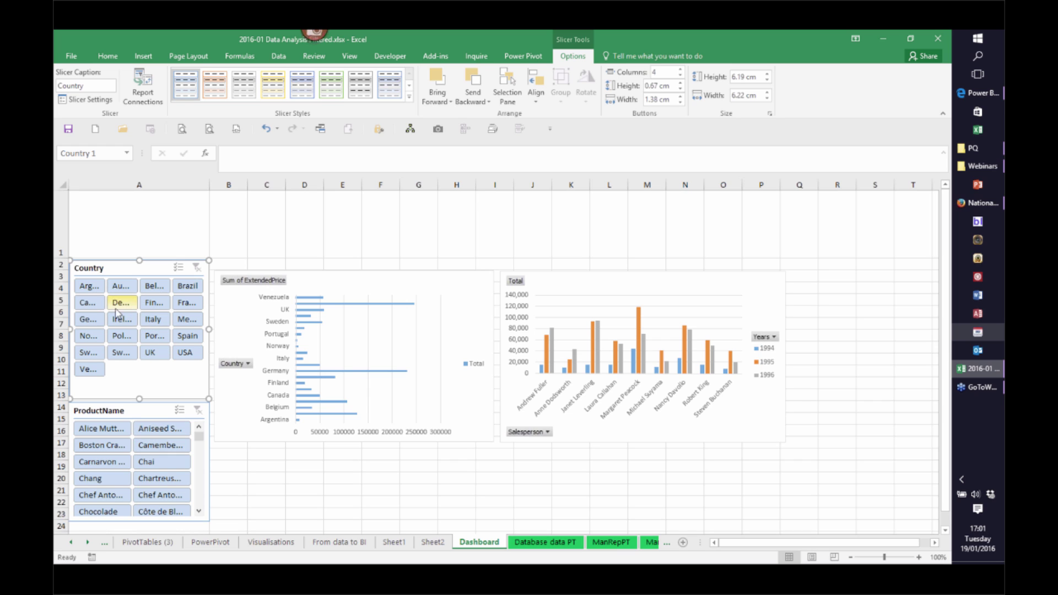
Filter by Argentina and Boston Crab Meat, then select countries Argentina through UK
{"action": "left_click", "coordinate": [92, 291]}
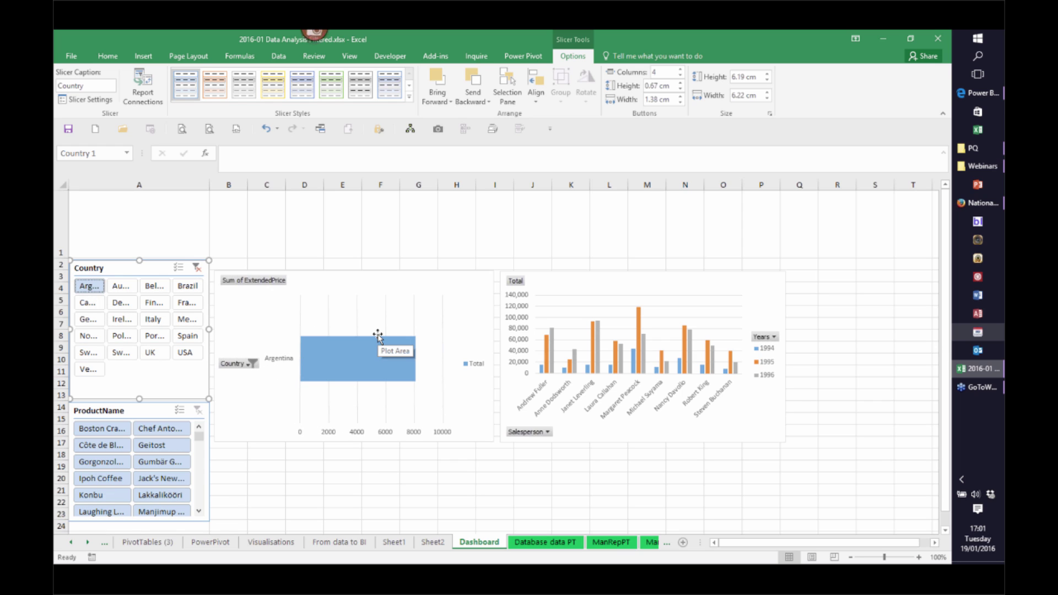
{"action": "left_click", "coordinate": [112, 434]}
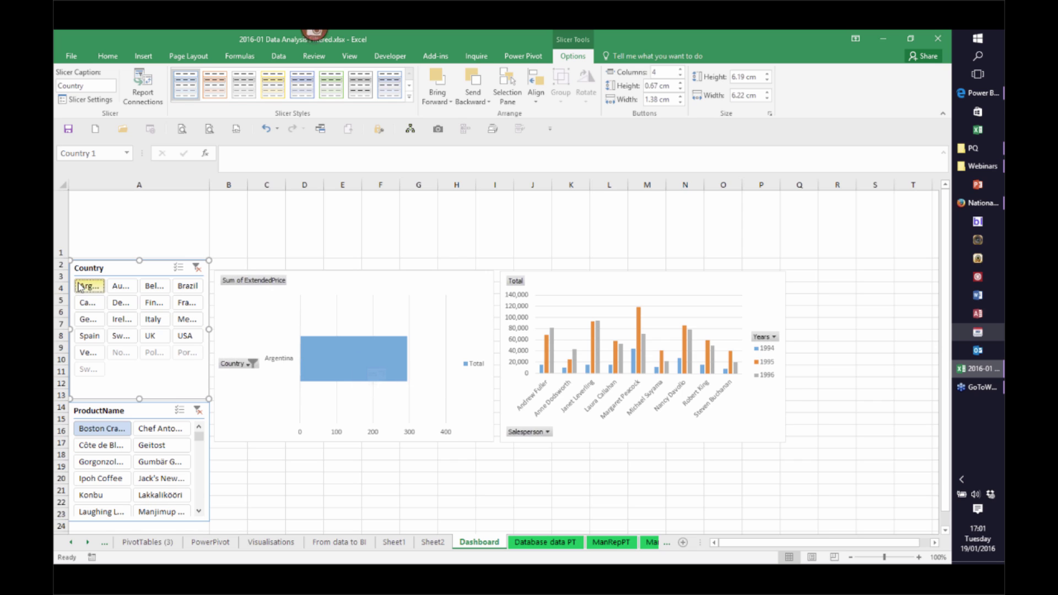
{"action": "left_click_drag", "start_coordinate": [94, 290], "coordinate": [150, 336]}
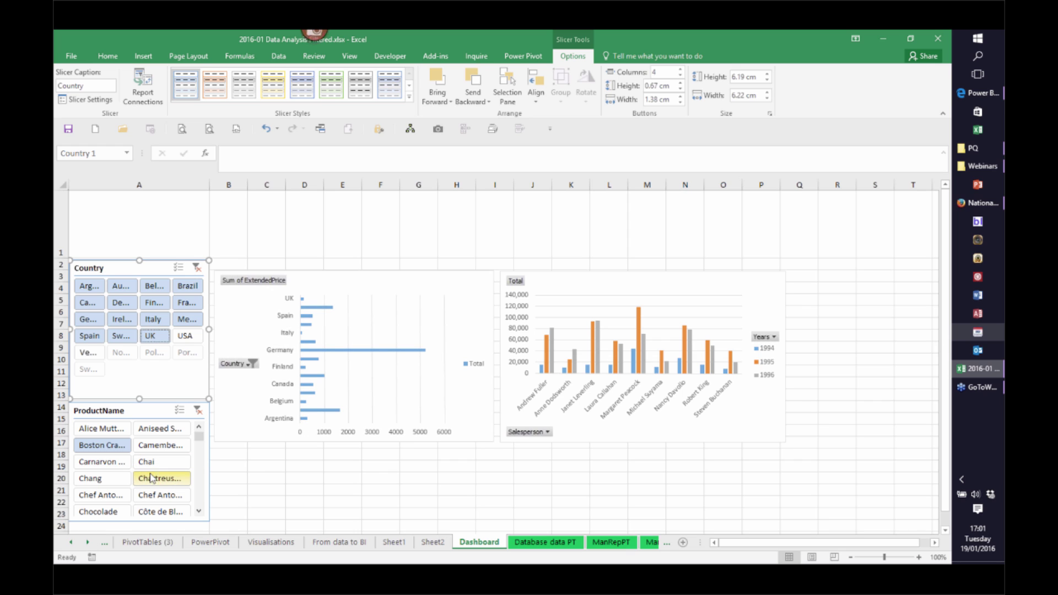
Filter products to Alice Mutton, Chai, Chang, a Chef Anton product, Chocolade and Boston Crab Meat
{"action": "left_click", "coordinate": [108, 432]}
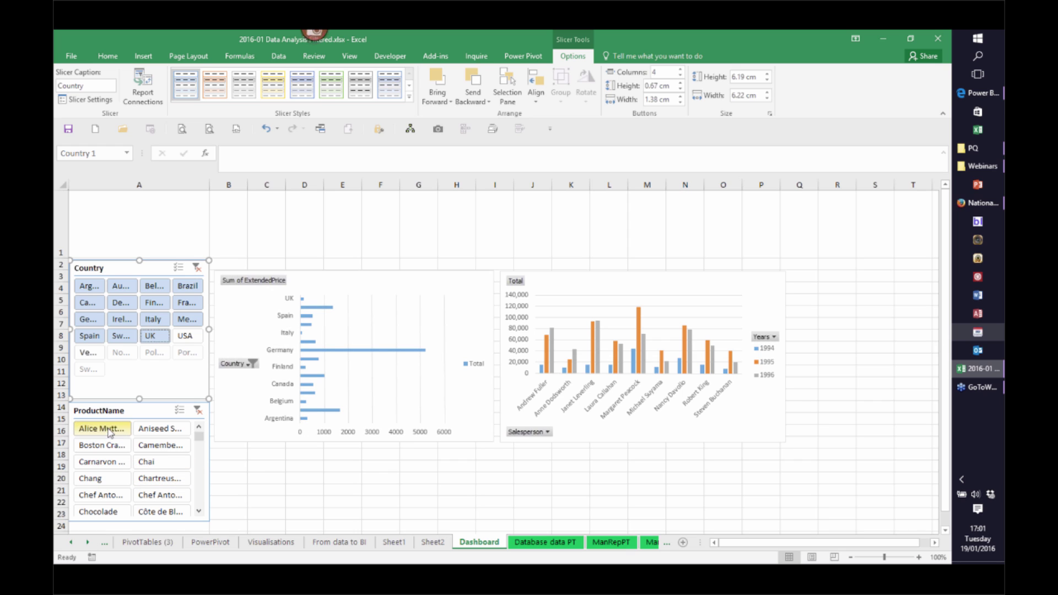
{"action": "left_click", "coordinate": [144, 464], "text": "ctrl"}
{"action": "left_click", "coordinate": [105, 479], "text": "ctrl"}
{"action": "left_click", "coordinate": [163, 496], "text": "ctrl"}
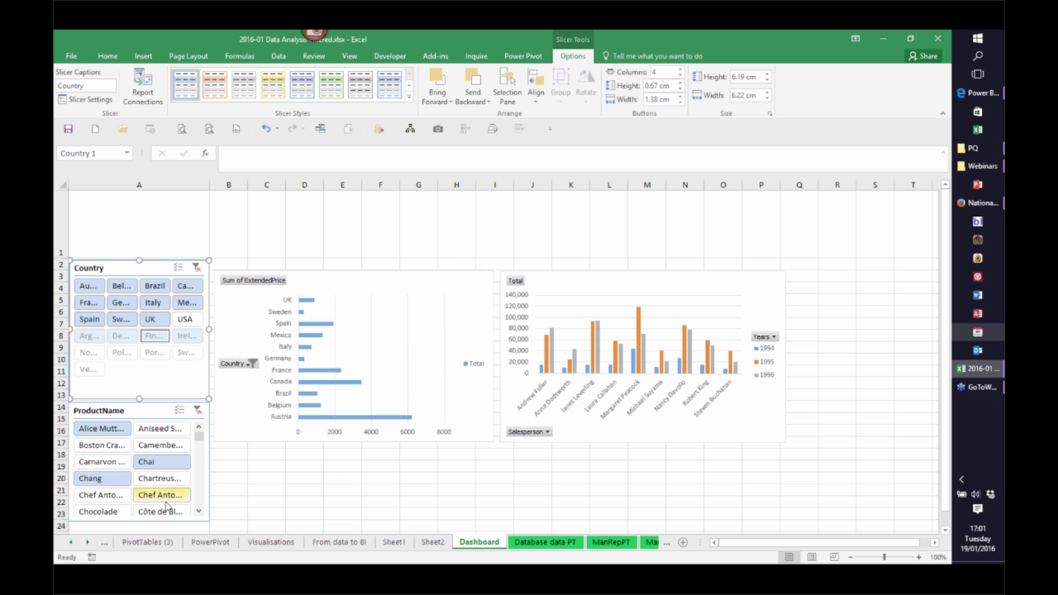
{"action": "left_click", "coordinate": [100, 512], "text": "ctrl"}
{"action": "left_click", "coordinate": [102, 445], "text": "ctrl"}
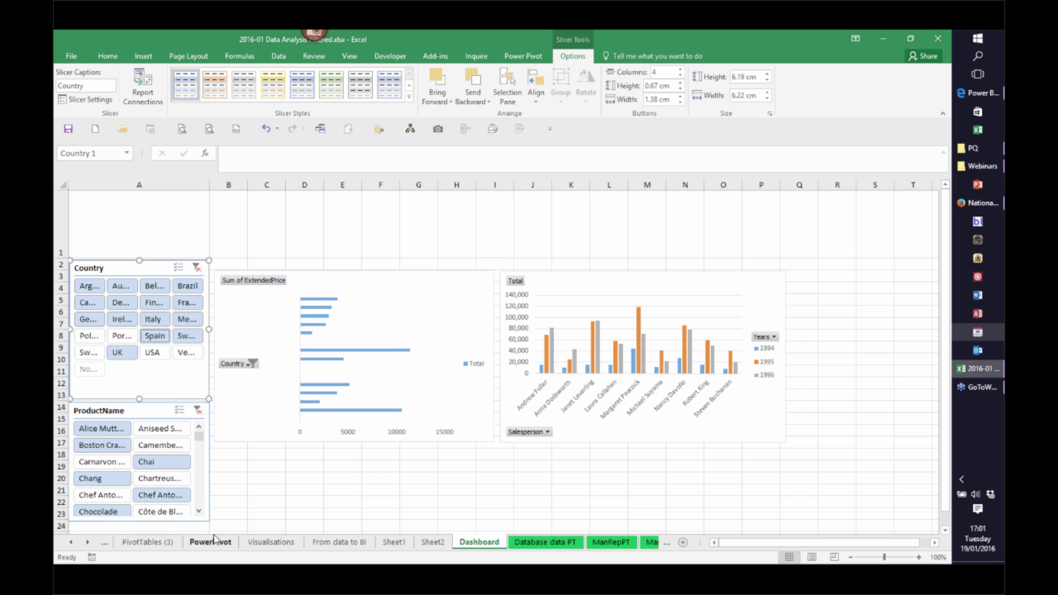
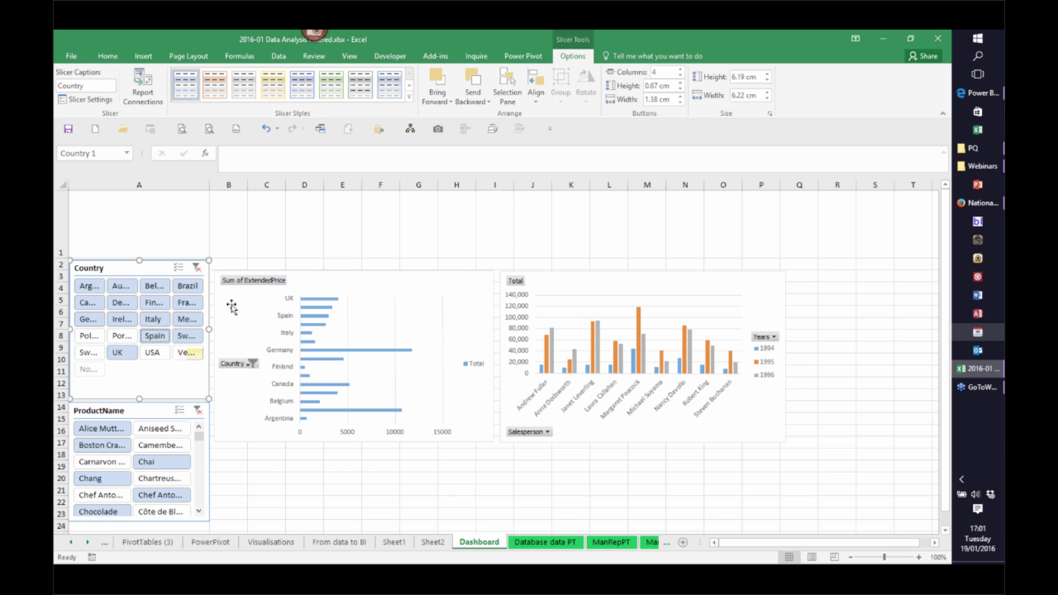
Connect the Country slicer to PivotTable1 through Report Connections
{"action": "right_click", "coordinate": [207, 288]}
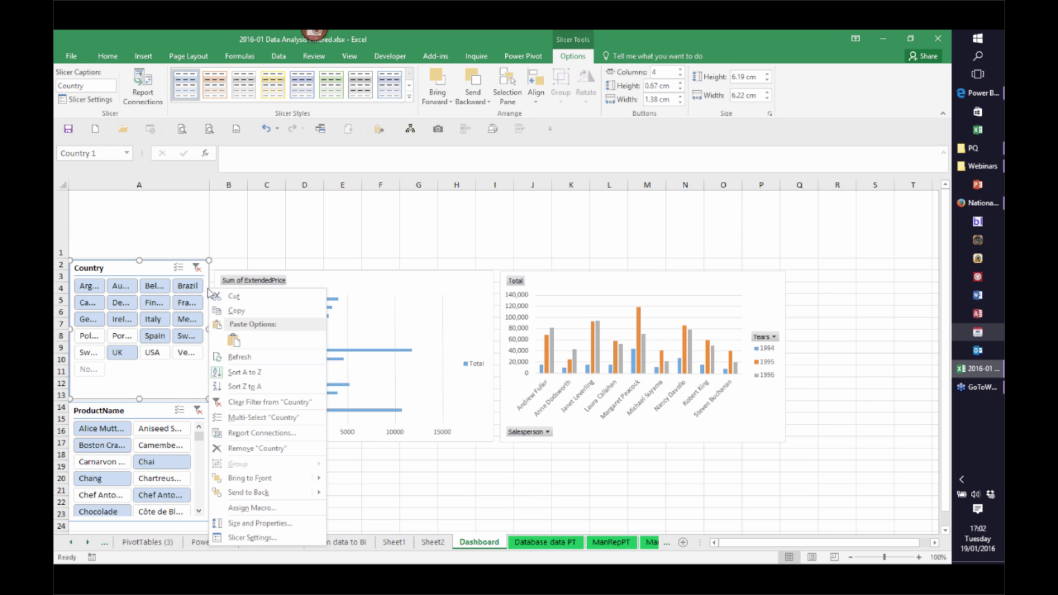
{"action": "left_click", "coordinate": [265, 433]}
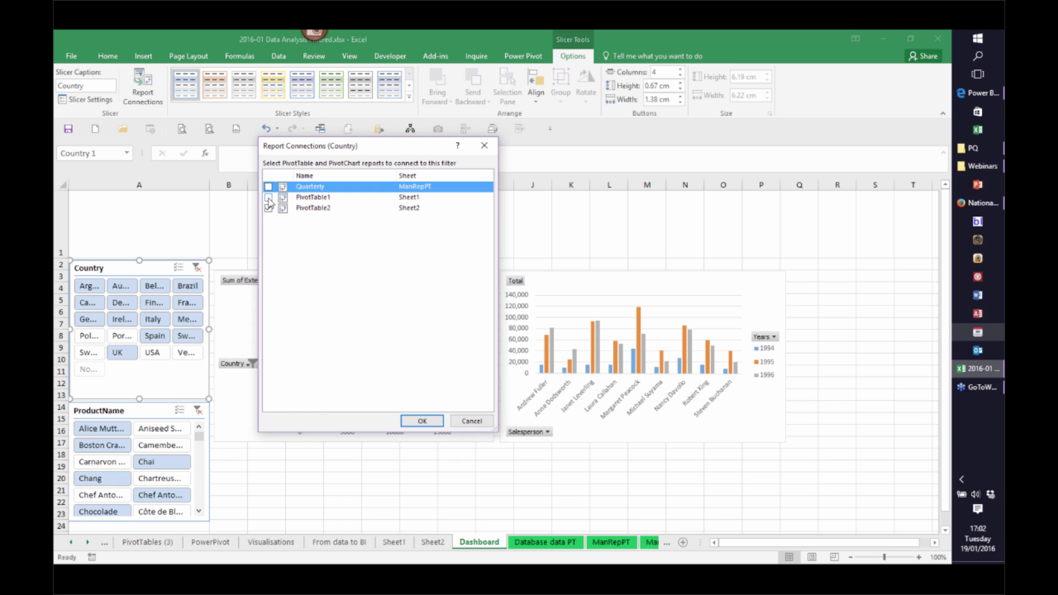
{"action": "left_click", "coordinate": [269, 198]}
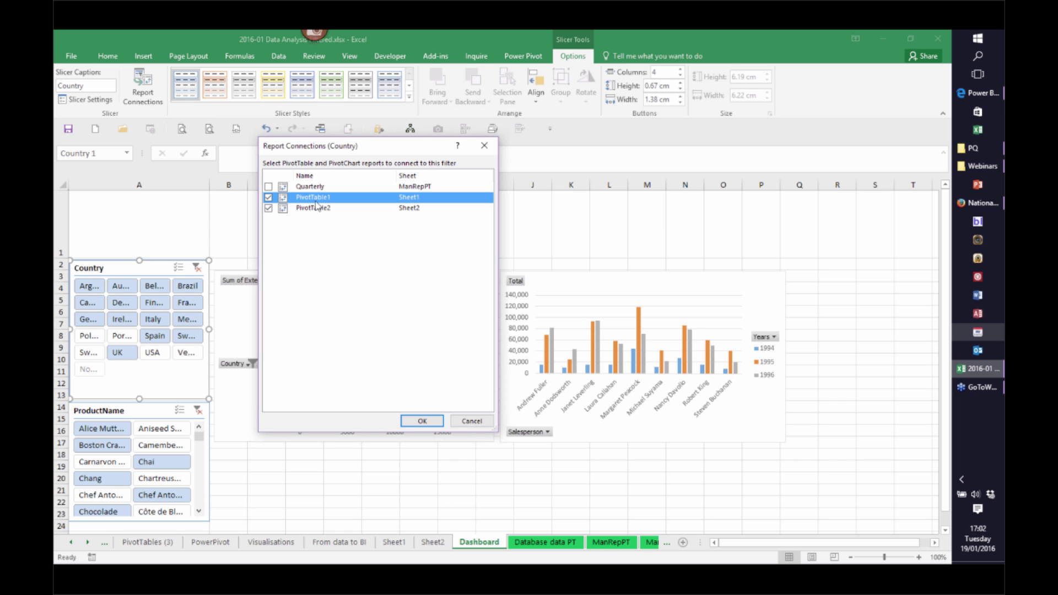
{"action": "left_click", "coordinate": [422, 421]}
Connect the ProductName slicer to PivotTable1 as well
{"action": "left_click", "coordinate": [210, 460]}
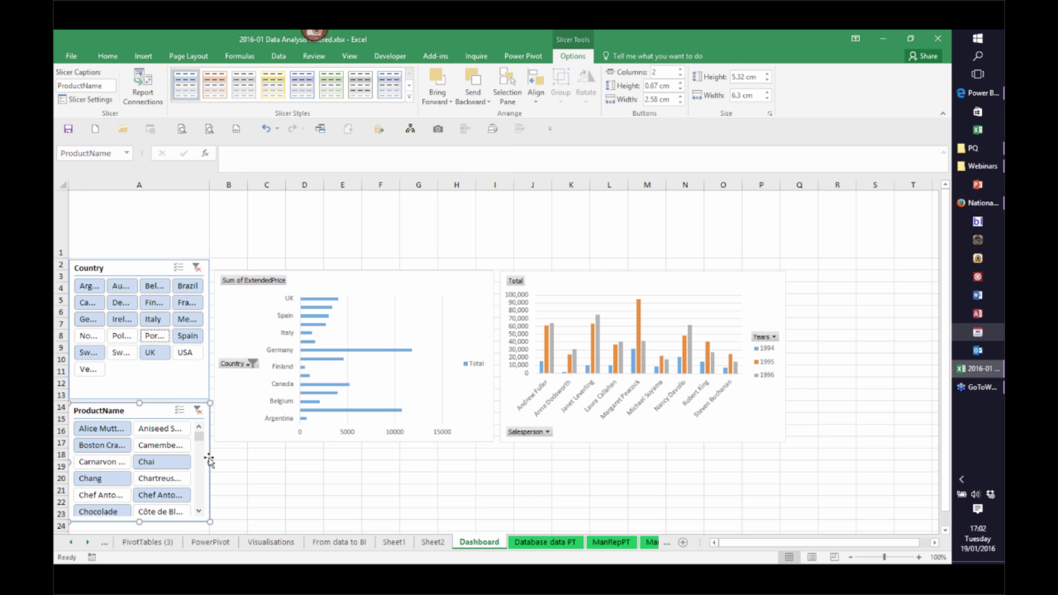
{"action": "right_click", "coordinate": [208, 459]}
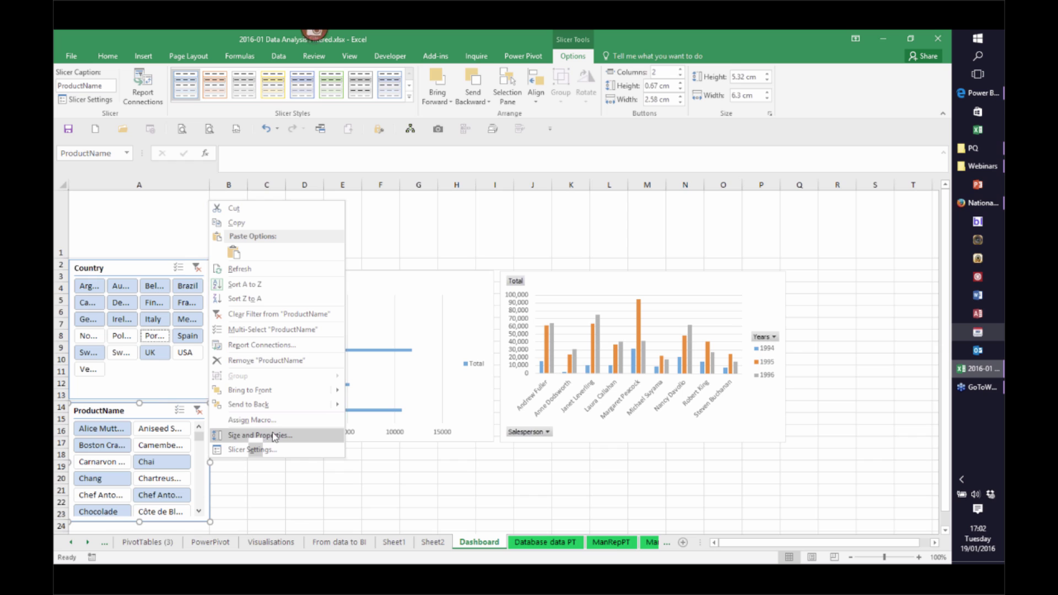
{"action": "left_click", "coordinate": [286, 345]}
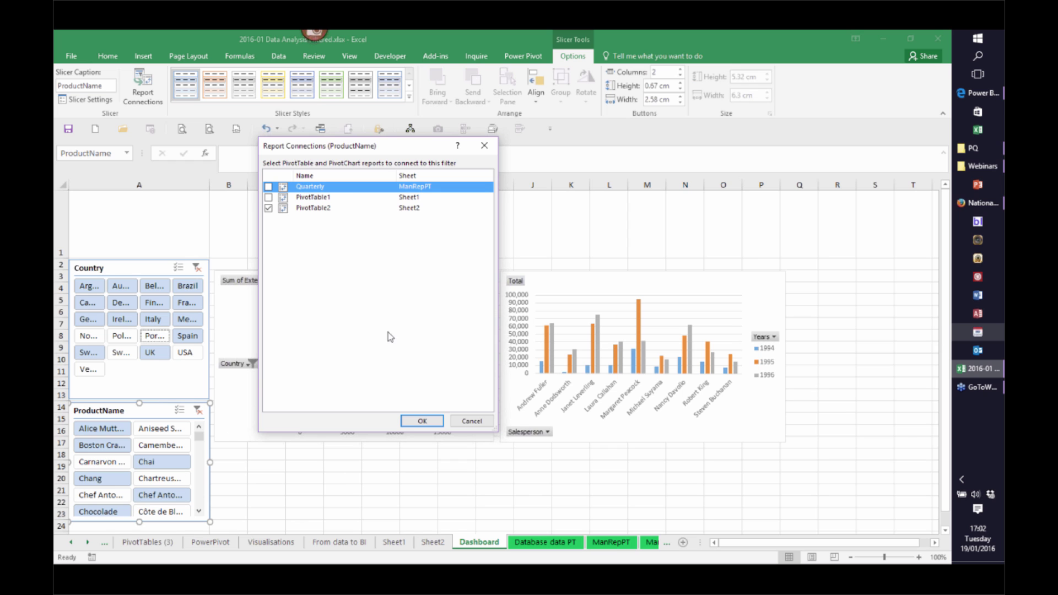
{"action": "left_click", "coordinate": [268, 198]}
{"action": "left_click", "coordinate": [422, 421]}
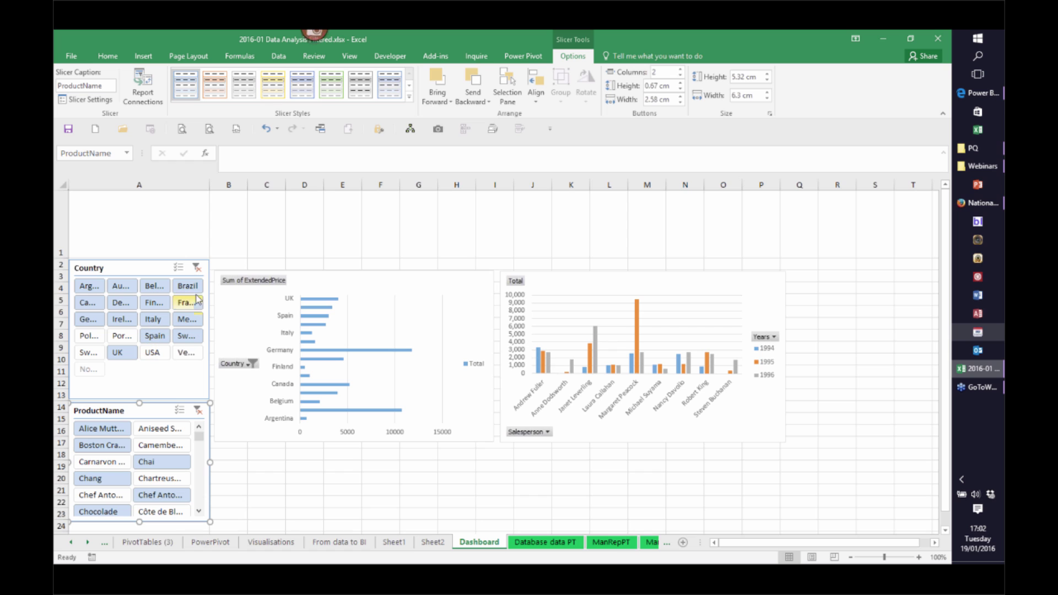
Clear the Country slicer, filter to Austria only, and select the Sum of ExtendedPrice chart
{"action": "left_click", "coordinate": [197, 269]}
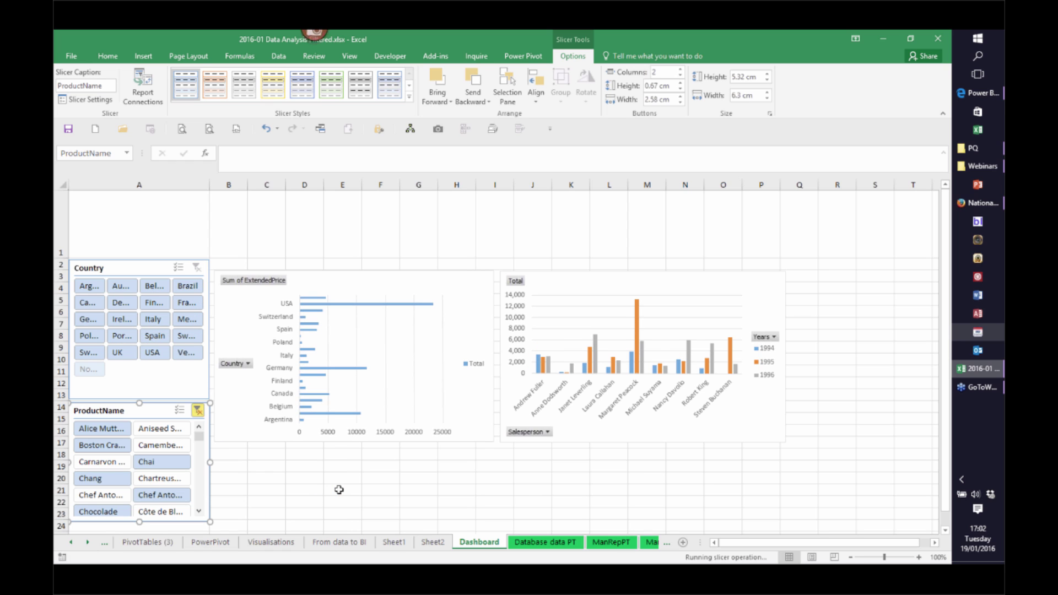
{"action": "left_click", "coordinate": [130, 292]}
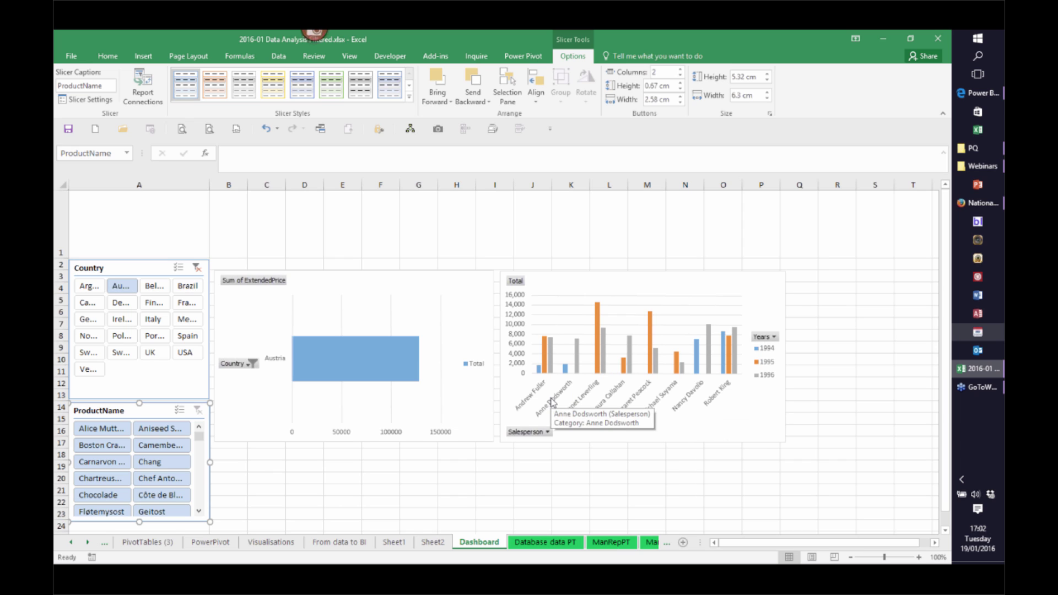
{"action": "left_click", "coordinate": [438, 295]}
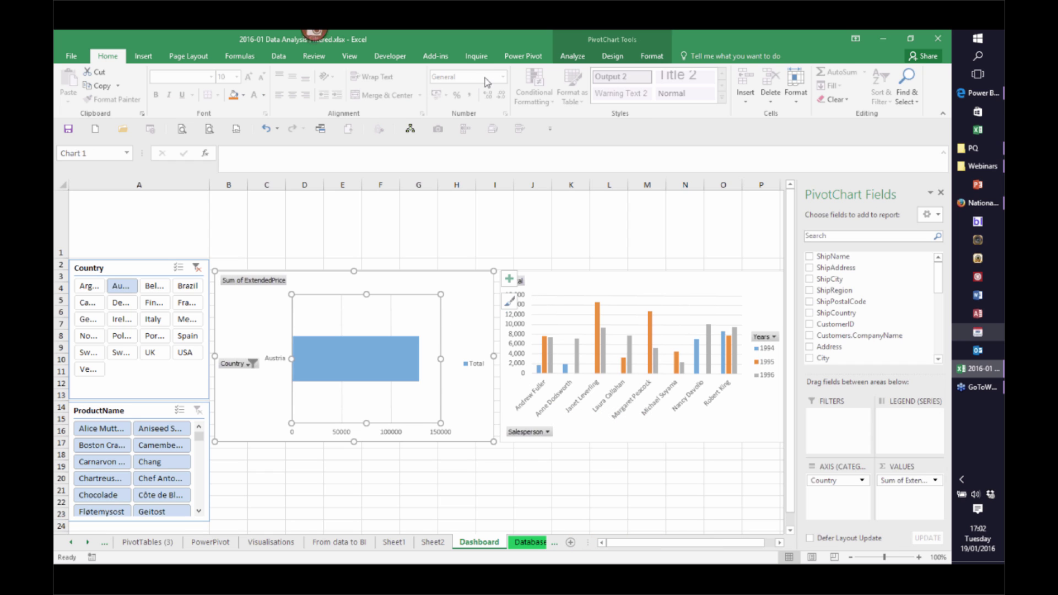
Insert an OrderDate timeline for the PivotChart
{"action": "left_click", "coordinate": [573, 55]}
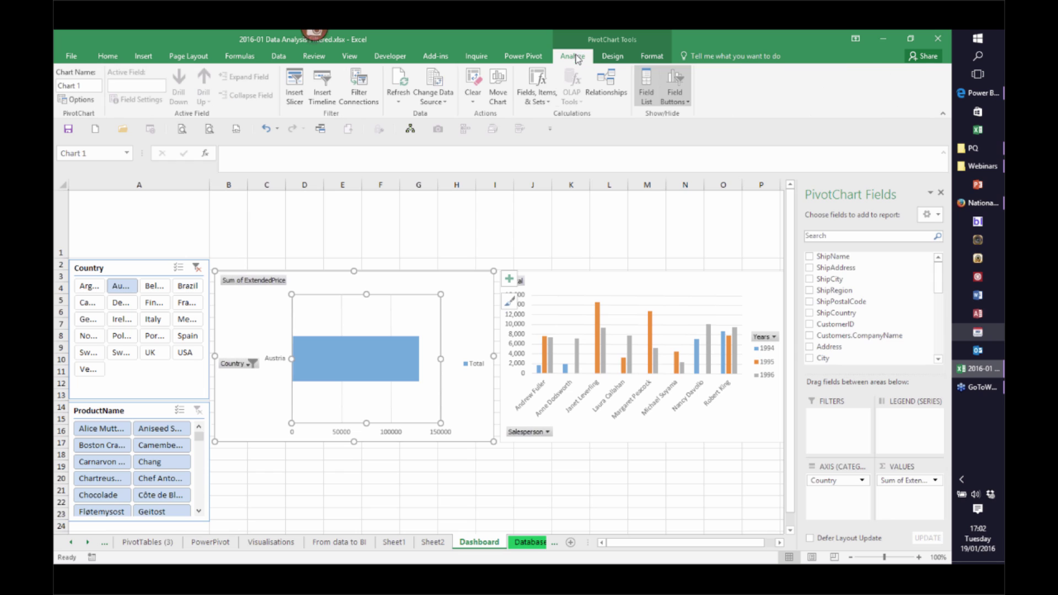
{"action": "left_click", "coordinate": [327, 93]}
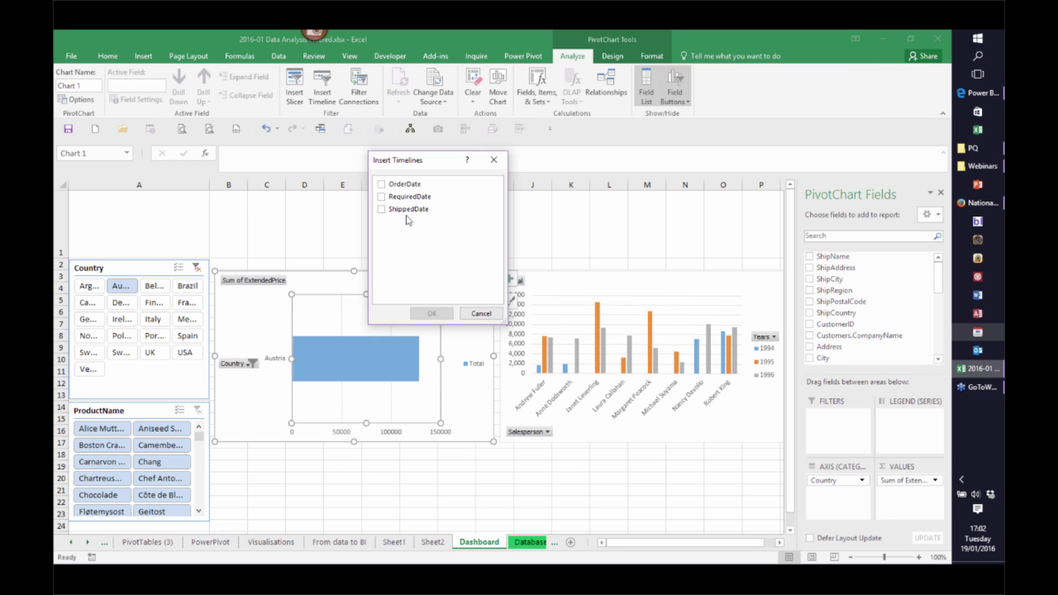
{"action": "left_click", "coordinate": [384, 186]}
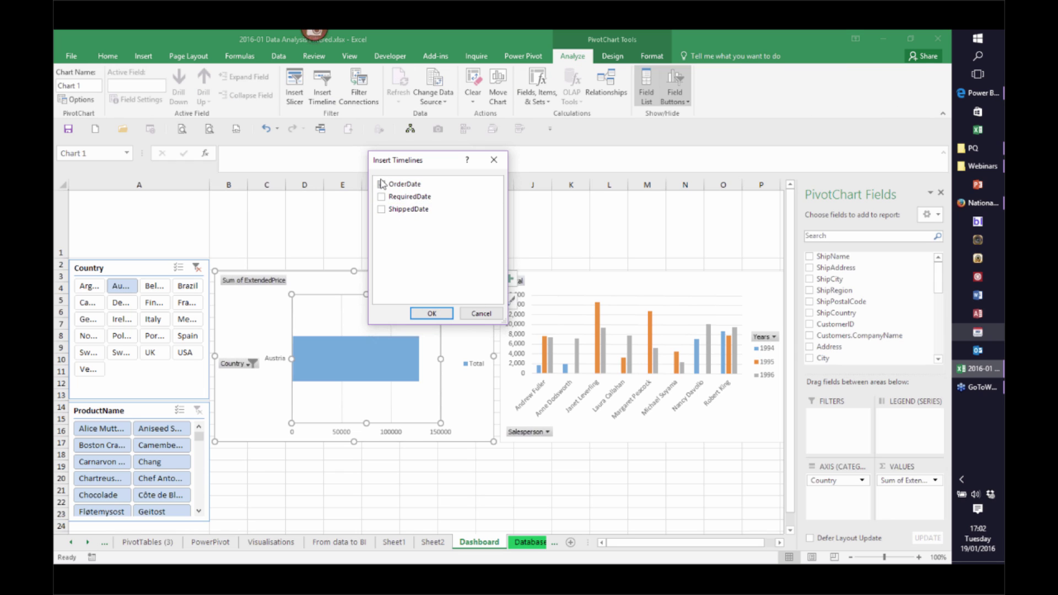
{"action": "left_click", "coordinate": [432, 314]}
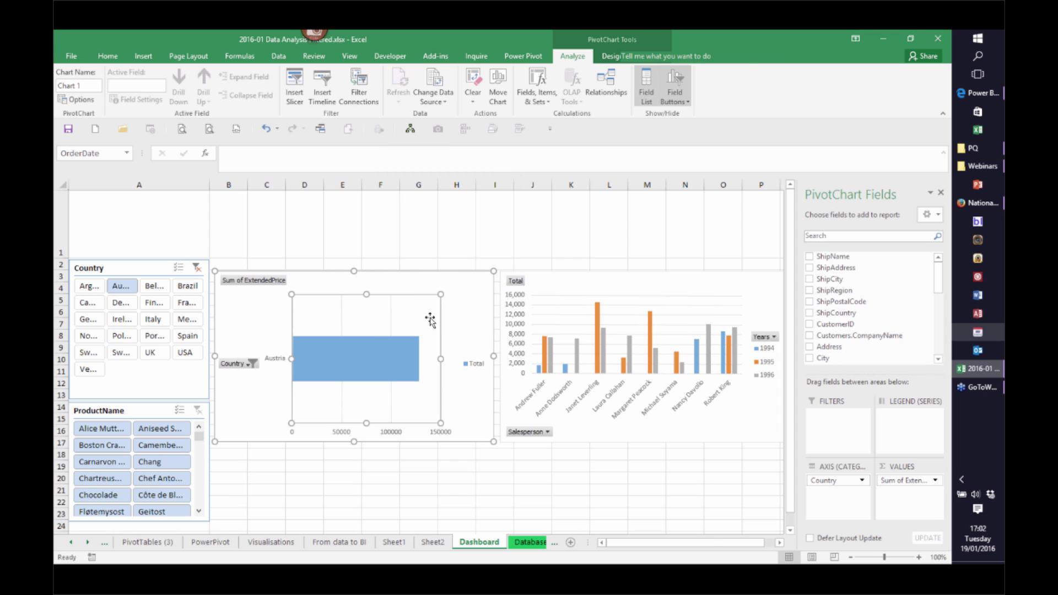
Place the timeline at A1 with a taller row 1, stretched to column O, spanning Jun 1994 – Feb 1995
{"action": "left_click_drag", "start_coordinate": [414, 330], "coordinate": [94, 192]}
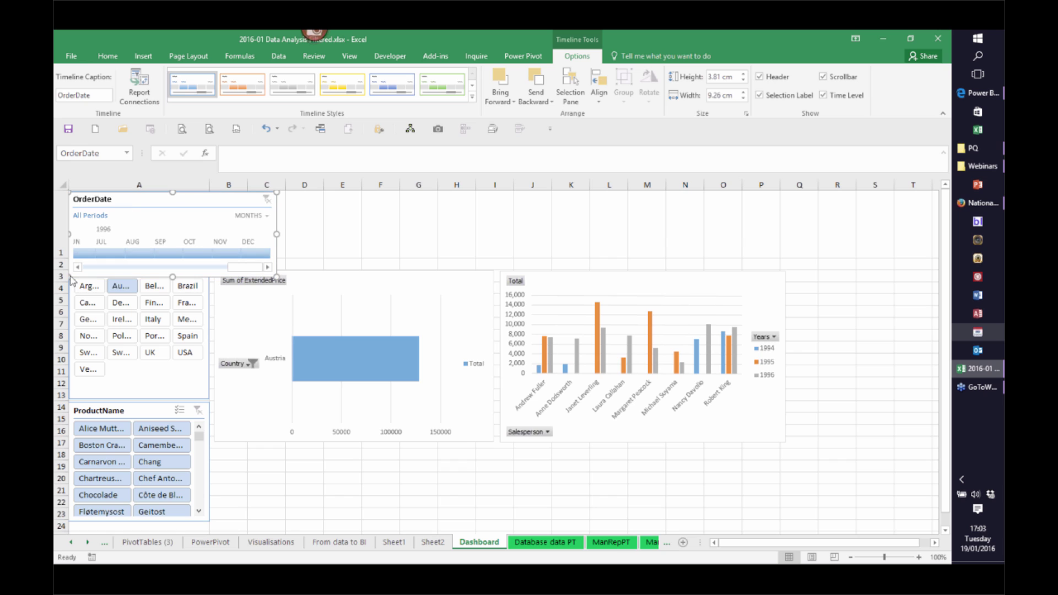
{"action": "left_click_drag", "start_coordinate": [64, 258], "coordinate": [63, 282]}
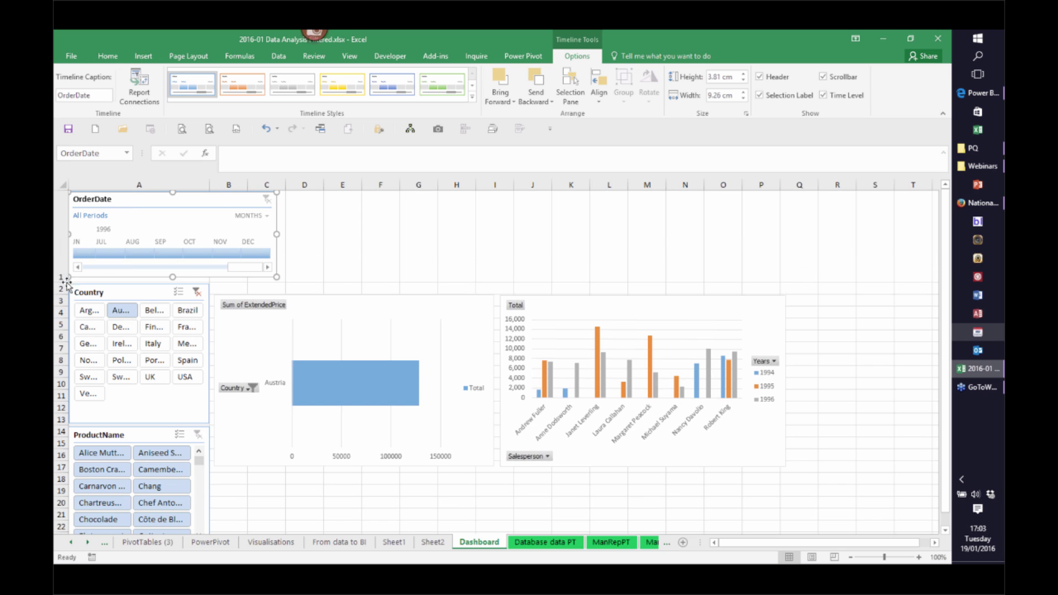
{"action": "left_click_drag", "start_coordinate": [392, 242], "coordinate": [740, 252]}
{"action": "left_click_drag", "start_coordinate": [370, 271], "coordinate": [455, 273]}
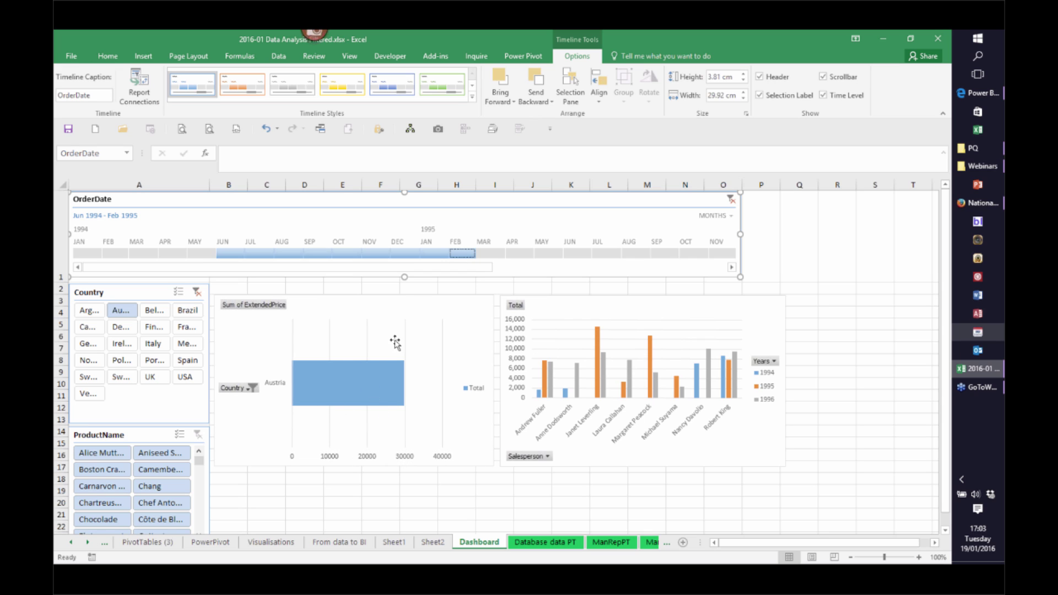
{"action": "mouse_move", "coordinate": [362, 392]}
Switch to the PowerPivot sheet, briefly checking PivotTables (3) before returning
{"action": "left_click", "coordinate": [210, 543]}
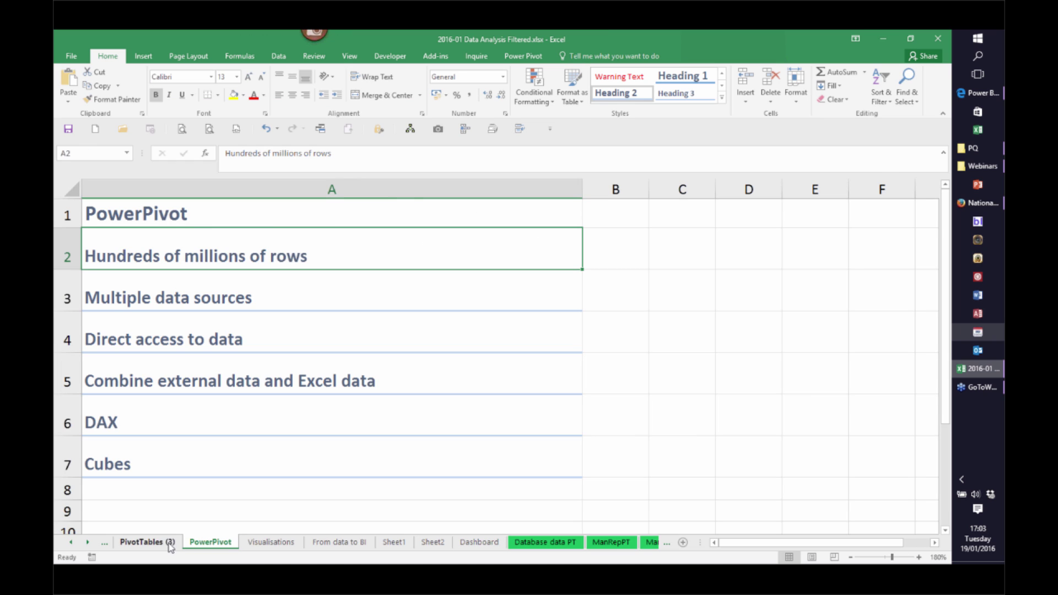
{"action": "left_click", "coordinate": [148, 542]}
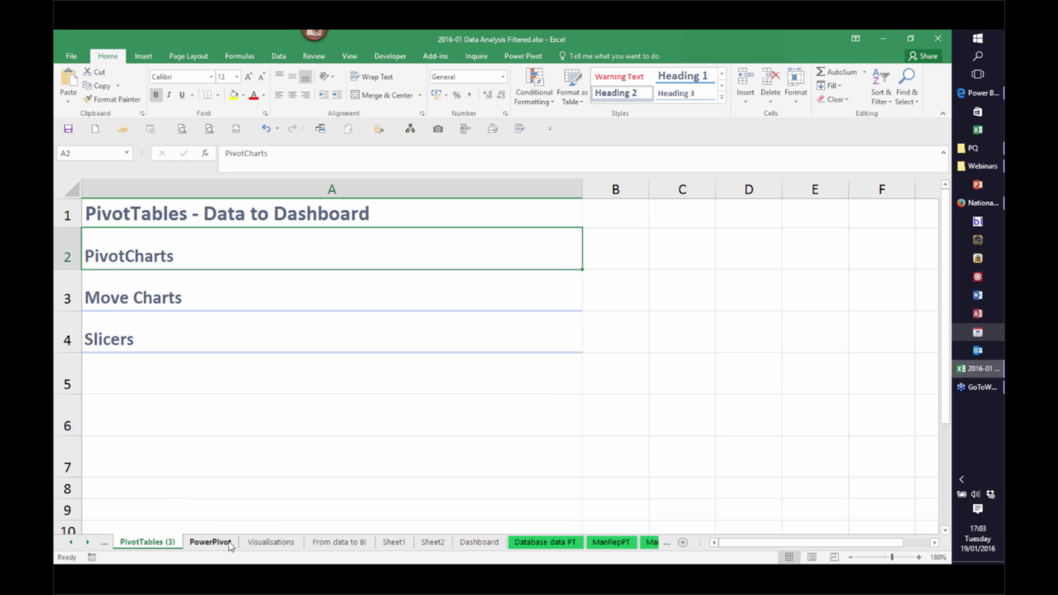
{"action": "left_click", "coordinate": [210, 543]}
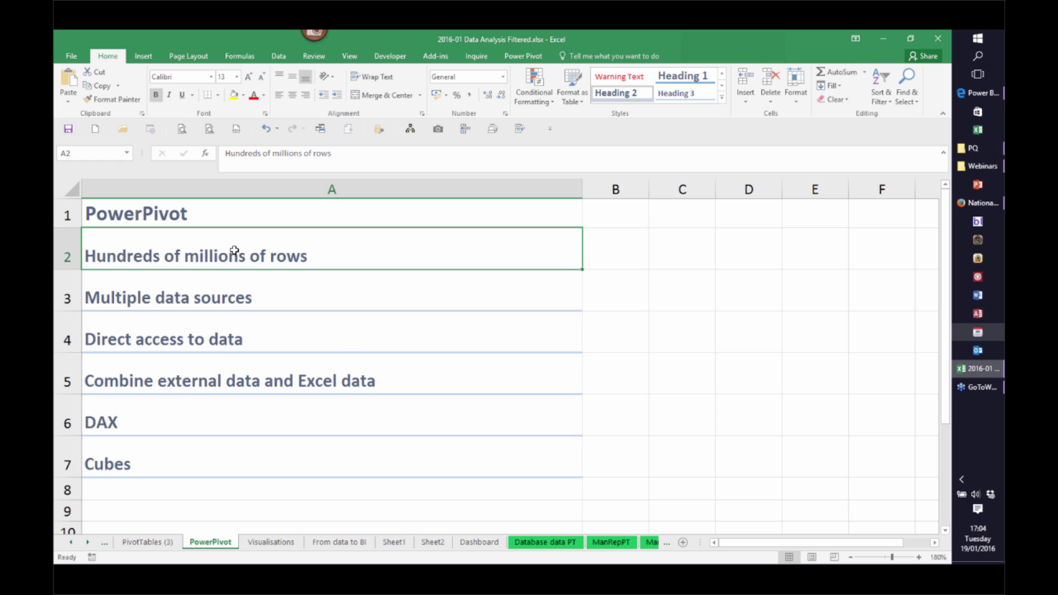
Show the Power Pivot ribbon tab and select cell A7 containing Cubes
{"action": "left_click", "coordinate": [520, 57]}
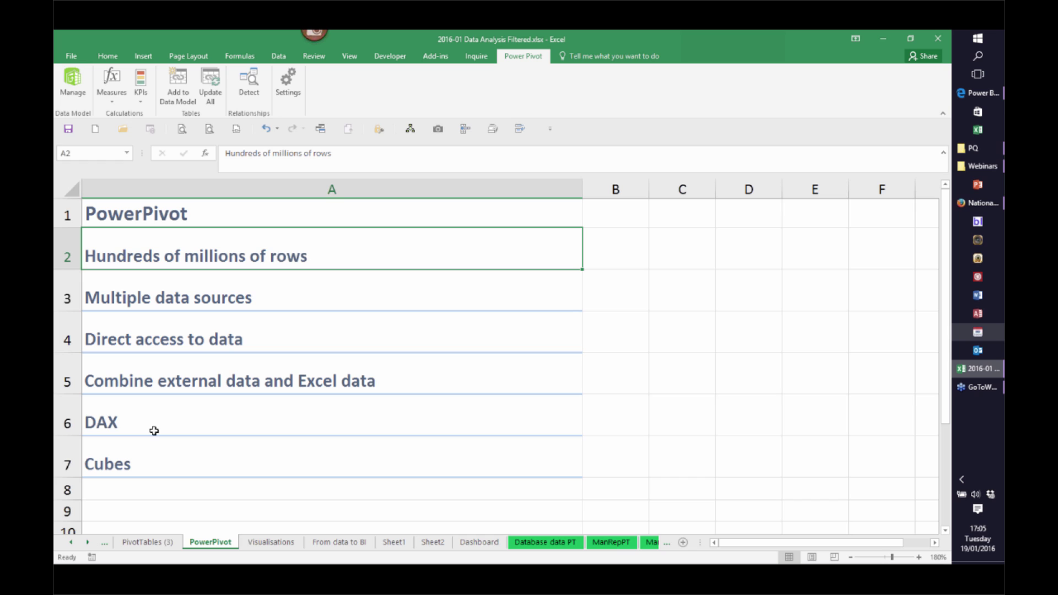
{"action": "left_click", "coordinate": [127, 461]}
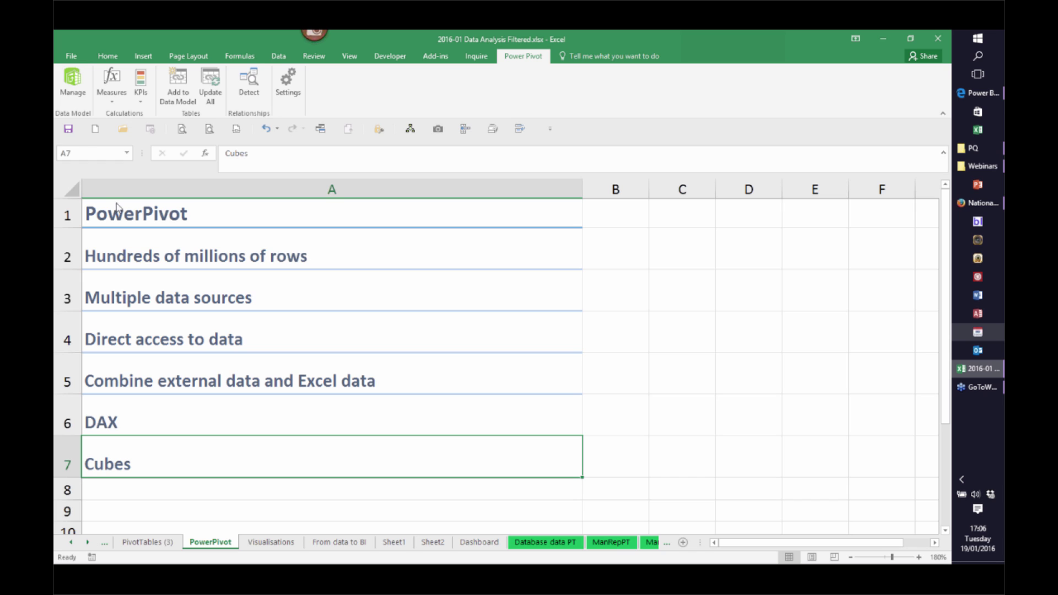
Launch the Power Pivot Manage window for the workbook's data model
{"action": "left_click", "coordinate": [80, 88]}
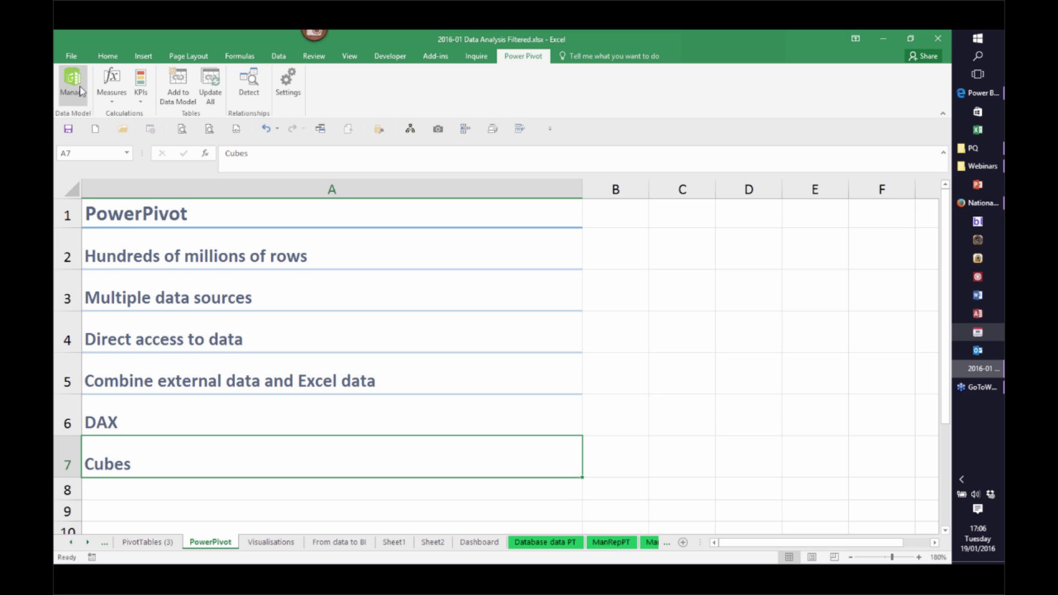
{"action": "left_click", "coordinate": [77, 88]}
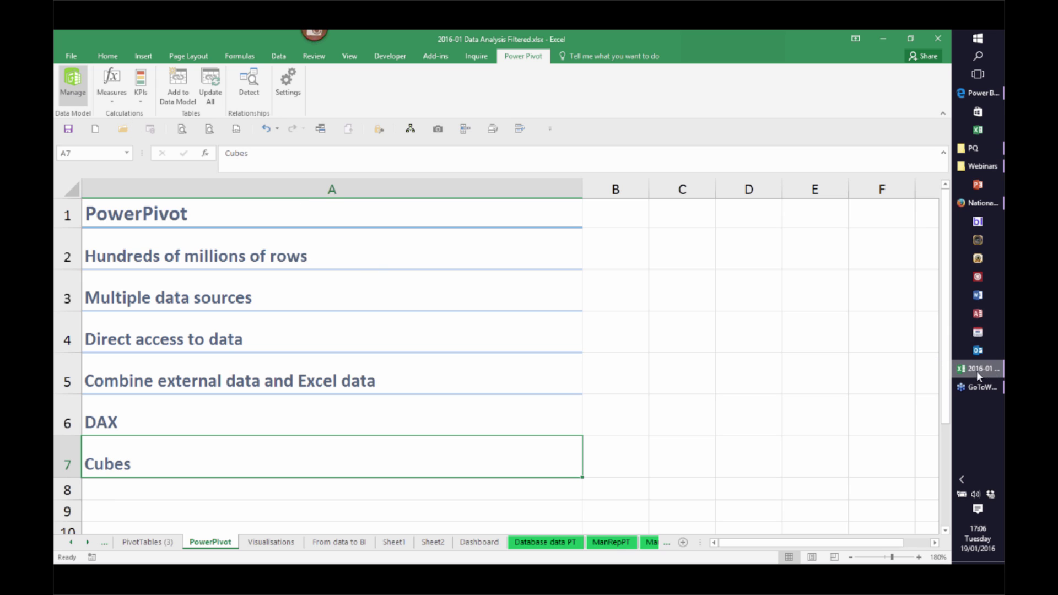
{"action": "mouse_move", "coordinate": [977, 368]}
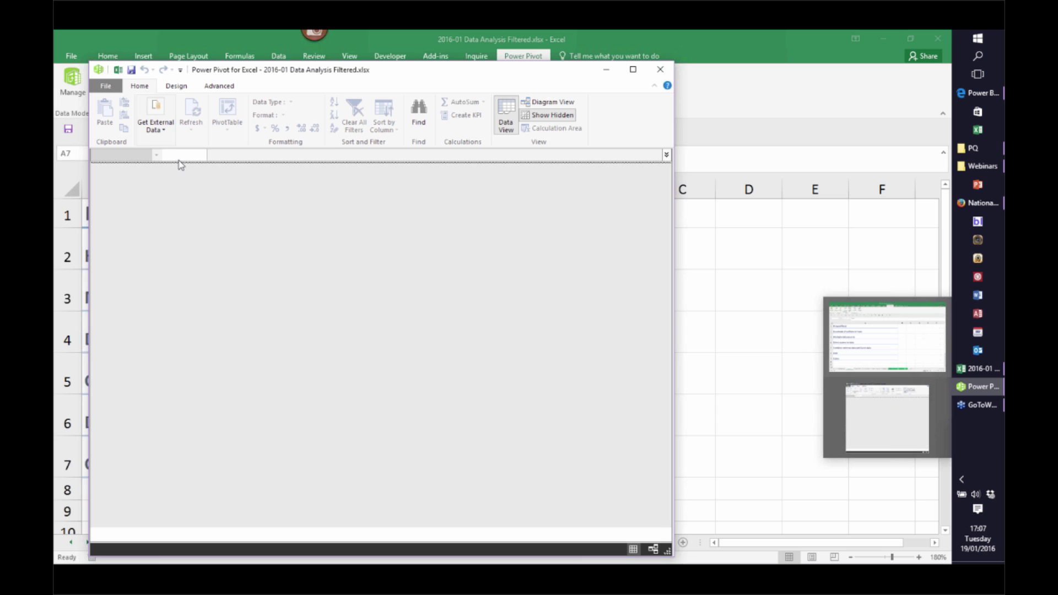
Start an Access database import and browse for Access 97-2003 .mdb files
{"action": "left_click", "coordinate": [164, 133]}
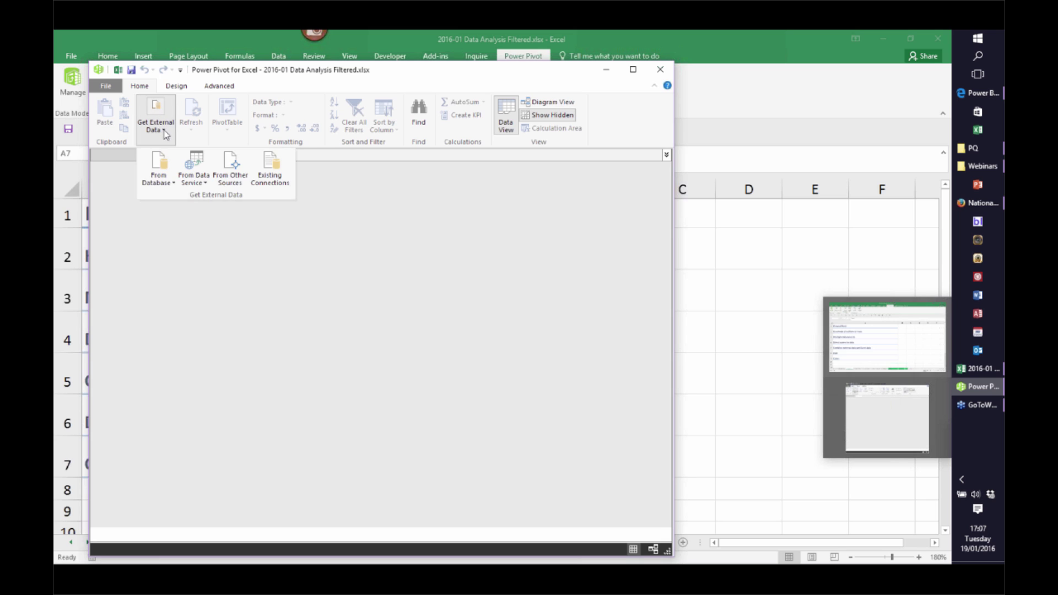
{"action": "left_click", "coordinate": [198, 182]}
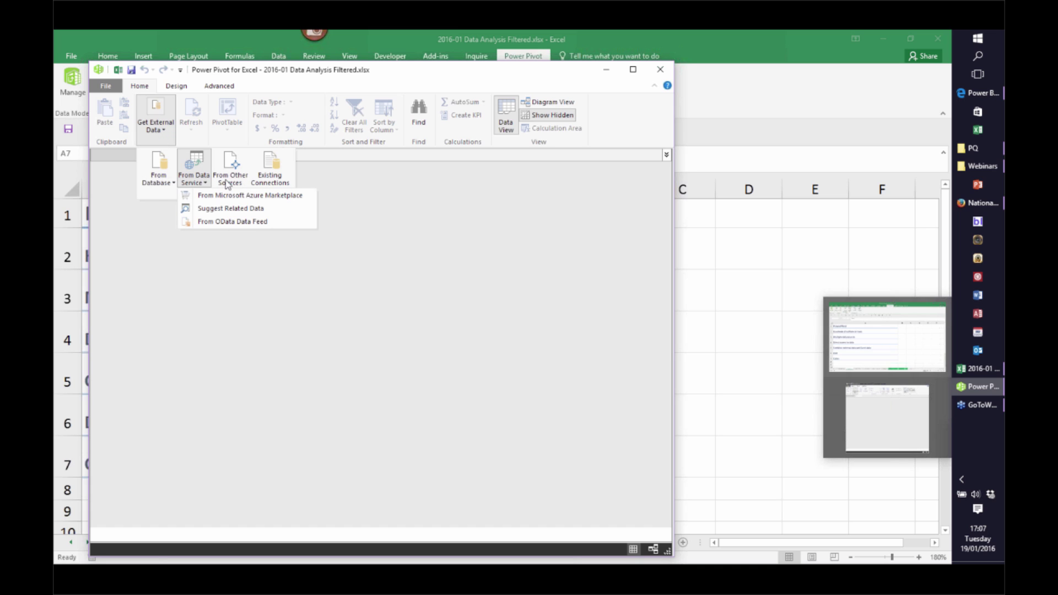
{"action": "left_click", "coordinate": [158, 185]}
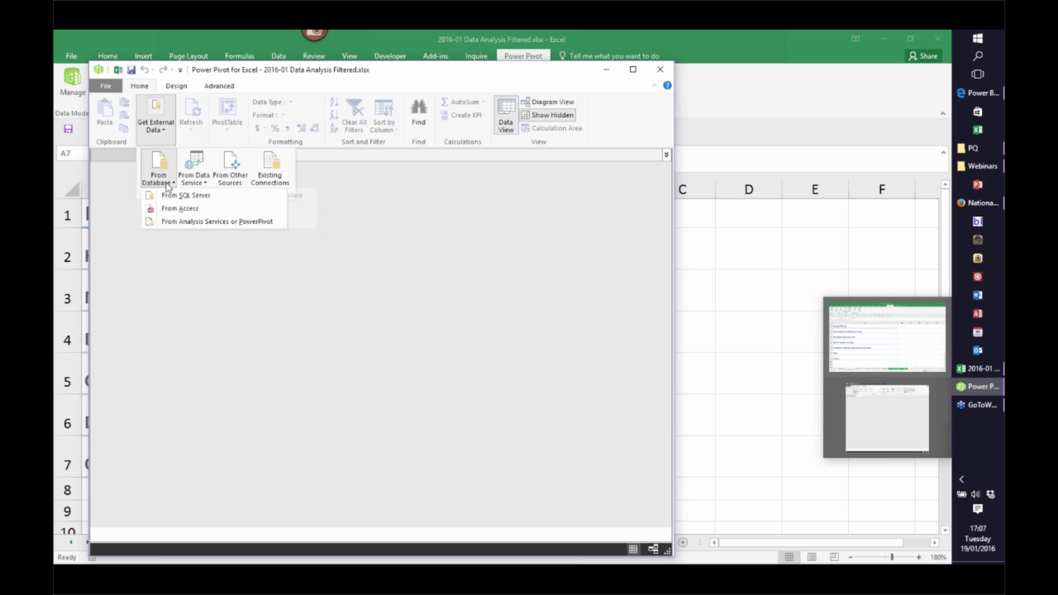
{"action": "left_click", "coordinate": [181, 209]}
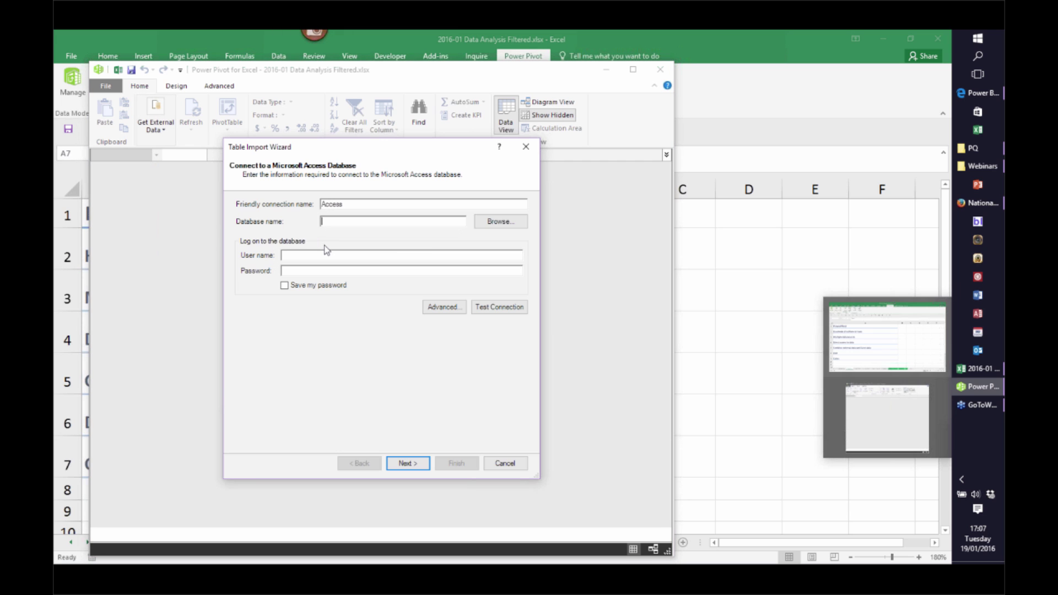
{"action": "left_click", "coordinate": [499, 221]}
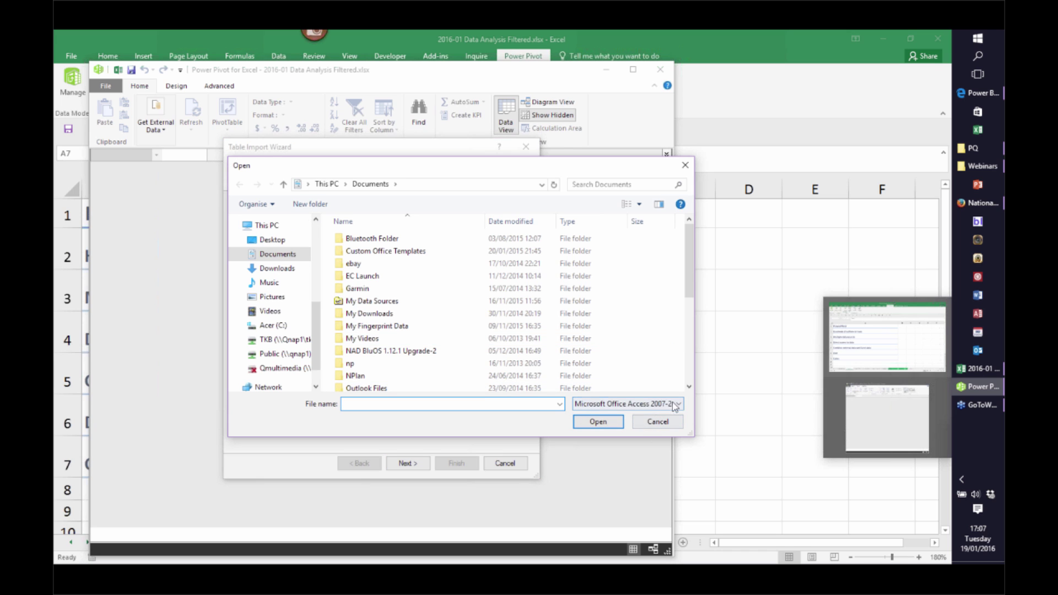
{"action": "left_click", "coordinate": [678, 403]}
{"action": "left_click", "coordinate": [664, 424]}
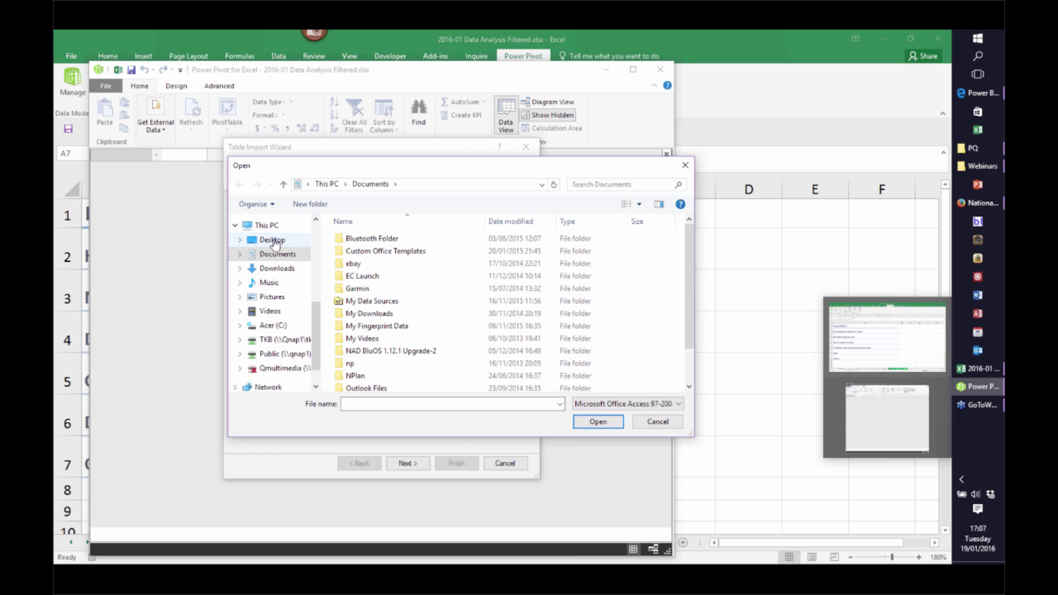
Open NorthwindUK.mdb from Dropbox > Lectures and training and choose to select from a table list
{"action": "left_click_drag", "start_coordinate": [316, 331], "coordinate": [323, 252]}
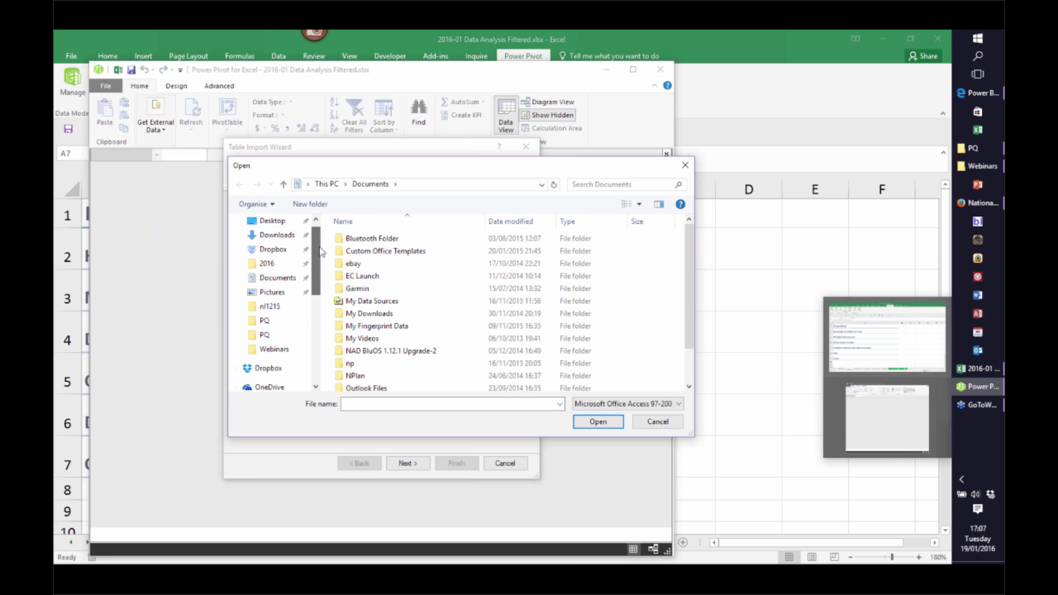
{"action": "left_click", "coordinate": [273, 249]}
{"action": "left_click_drag", "start_coordinate": [686, 266], "coordinate": [685, 337]}
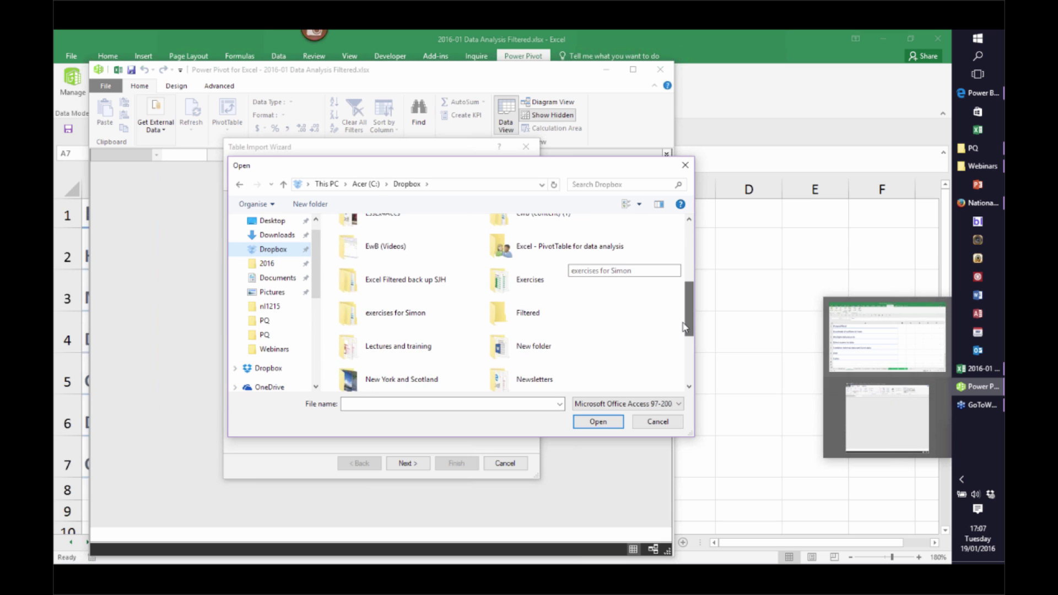
{"action": "double_click", "coordinate": [386, 348]}
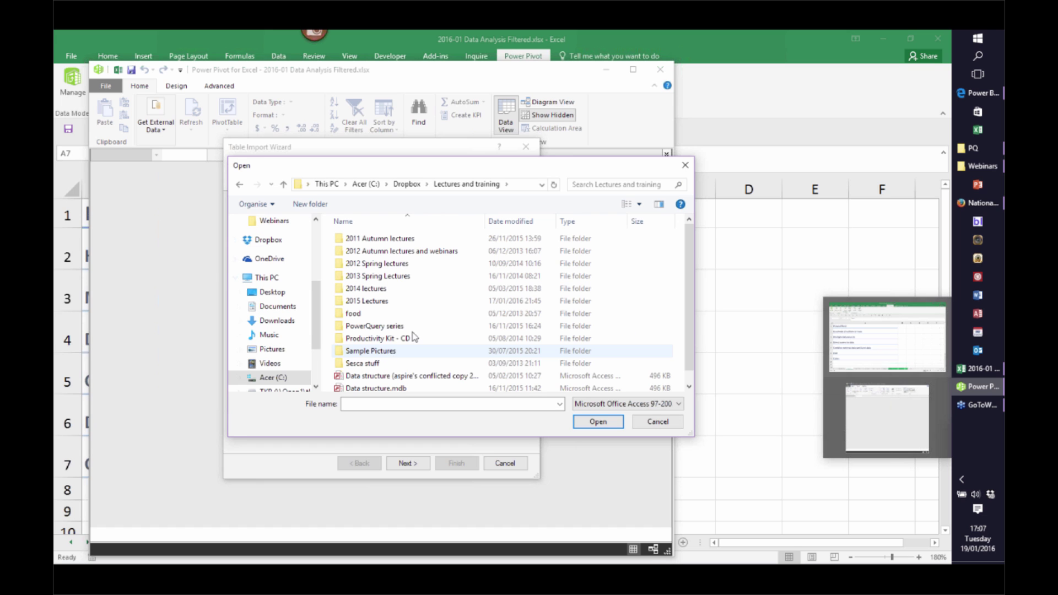
{"action": "left_click", "coordinate": [394, 384]}
{"action": "left_click", "coordinate": [599, 421]}
{"action": "left_click", "coordinate": [406, 464]}
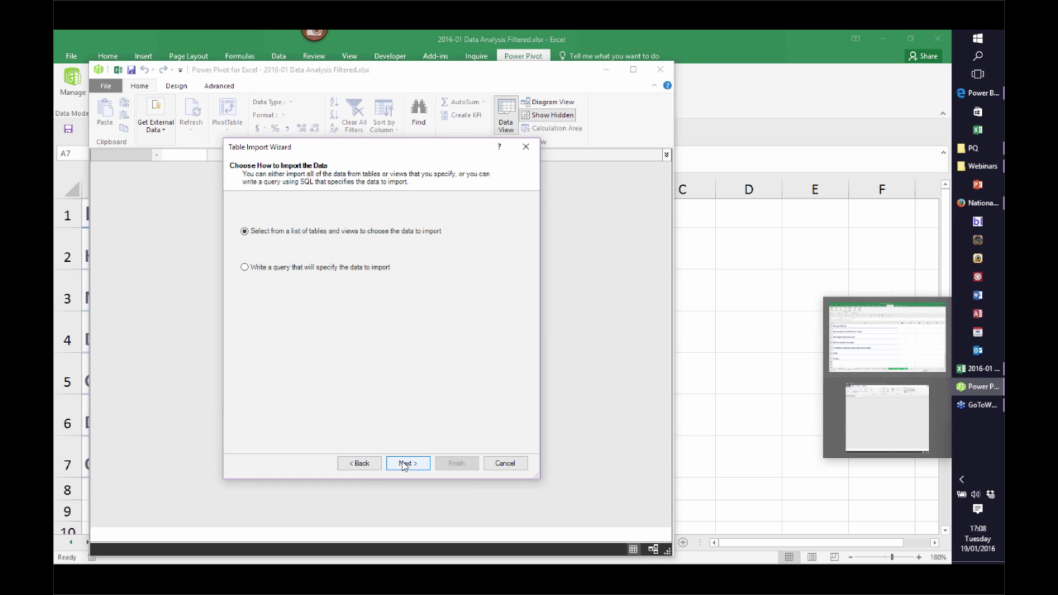
{"action": "left_click", "coordinate": [406, 464]}
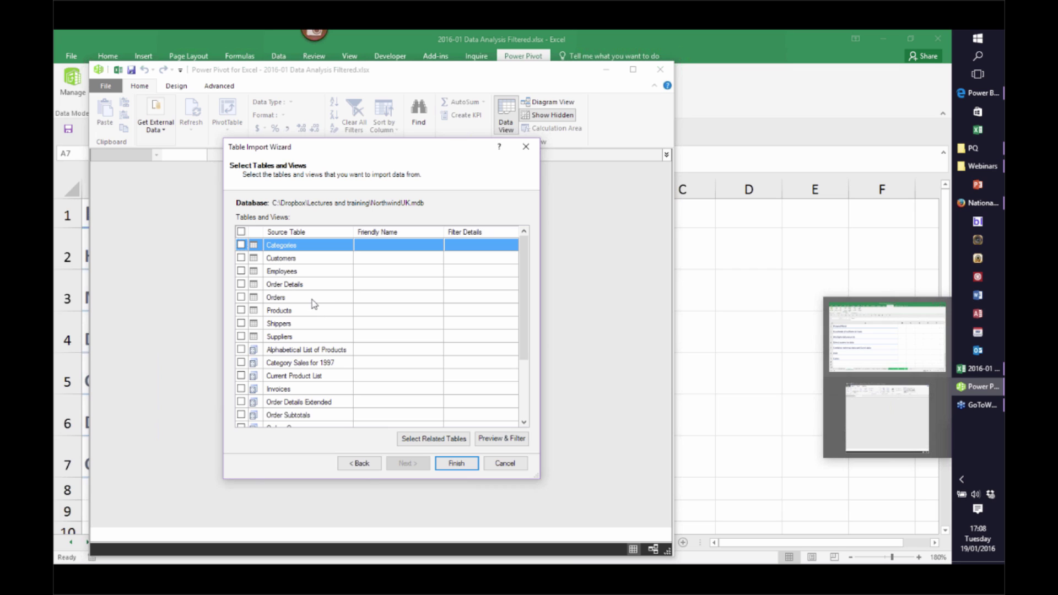
Tick Order Details and add its related tables, eight in total, previewing then cancelling
{"action": "left_click", "coordinate": [241, 284]}
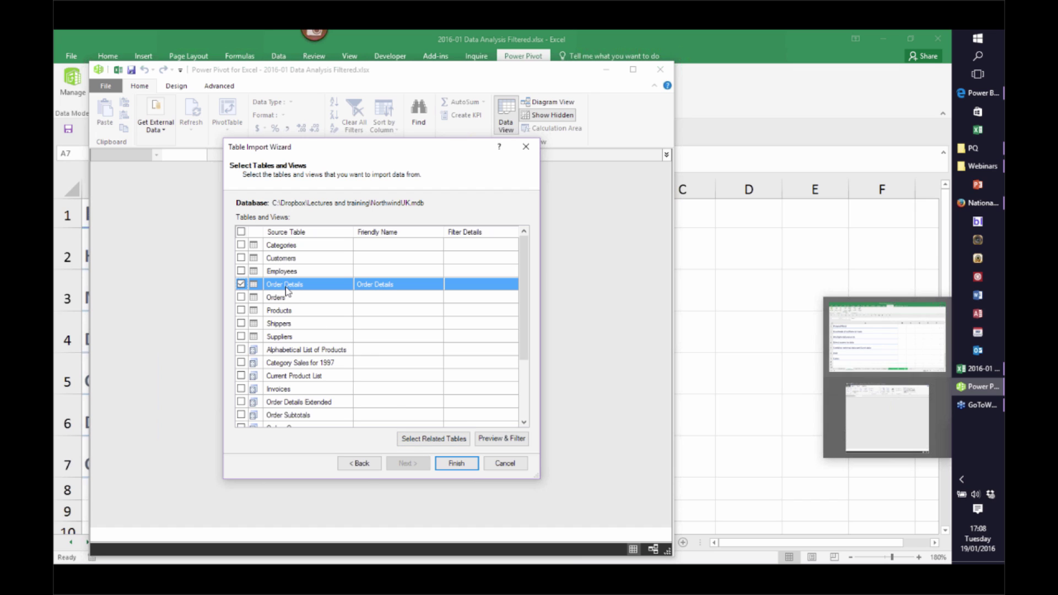
{"action": "left_click", "coordinate": [428, 440]}
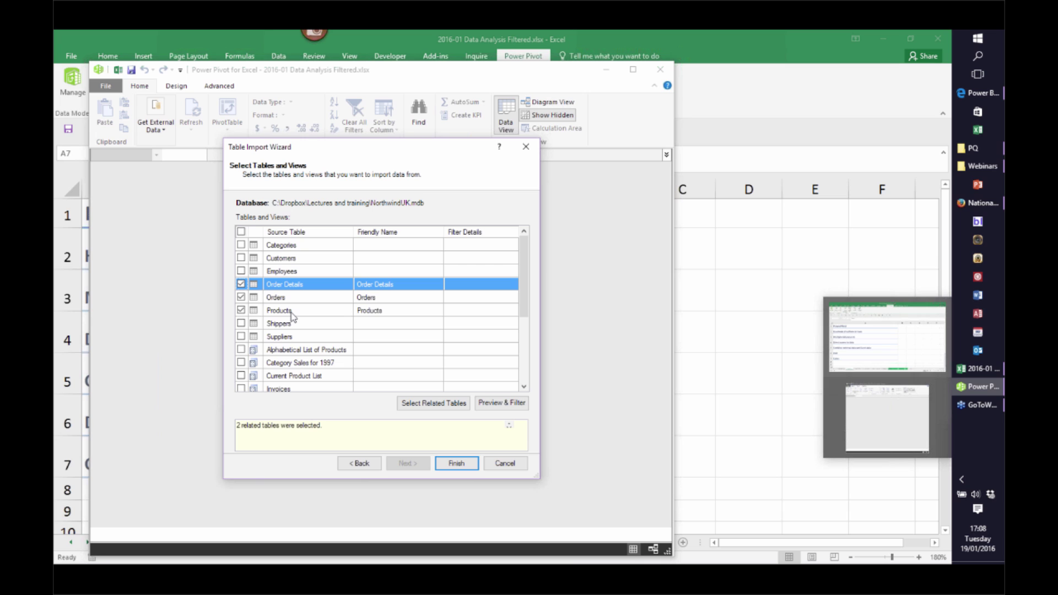
{"action": "left_click", "coordinate": [431, 406]}
{"action": "left_click", "coordinate": [430, 404]}
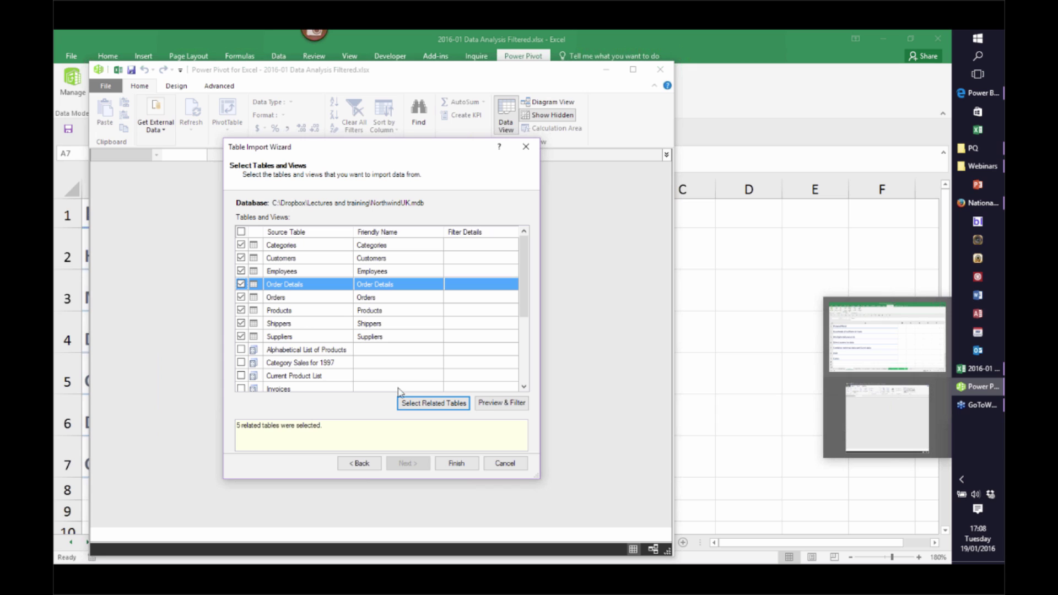
{"action": "left_click", "coordinate": [501, 404]}
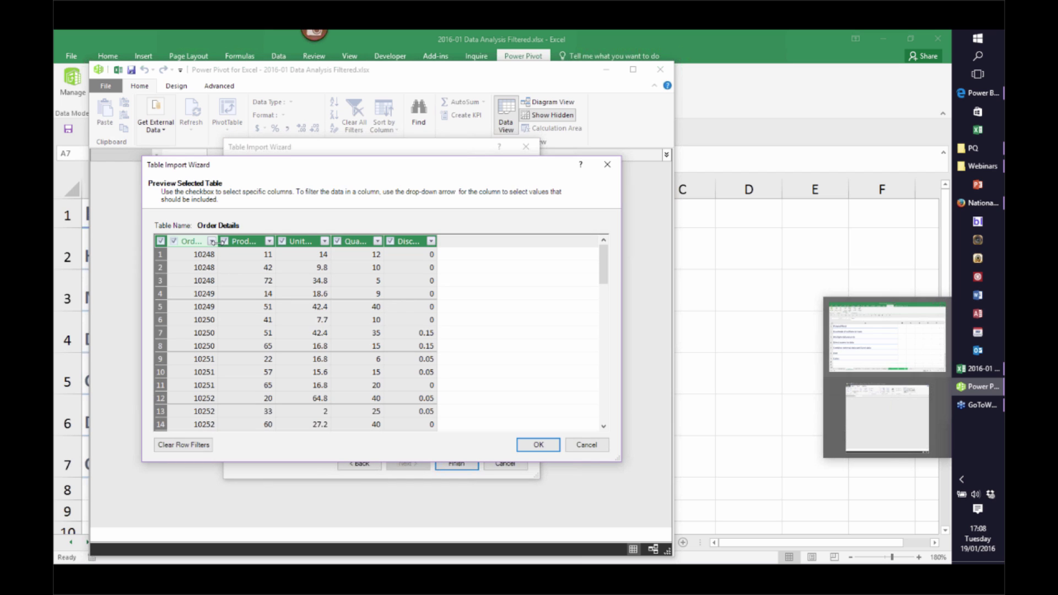
{"action": "left_click", "coordinate": [586, 445]}
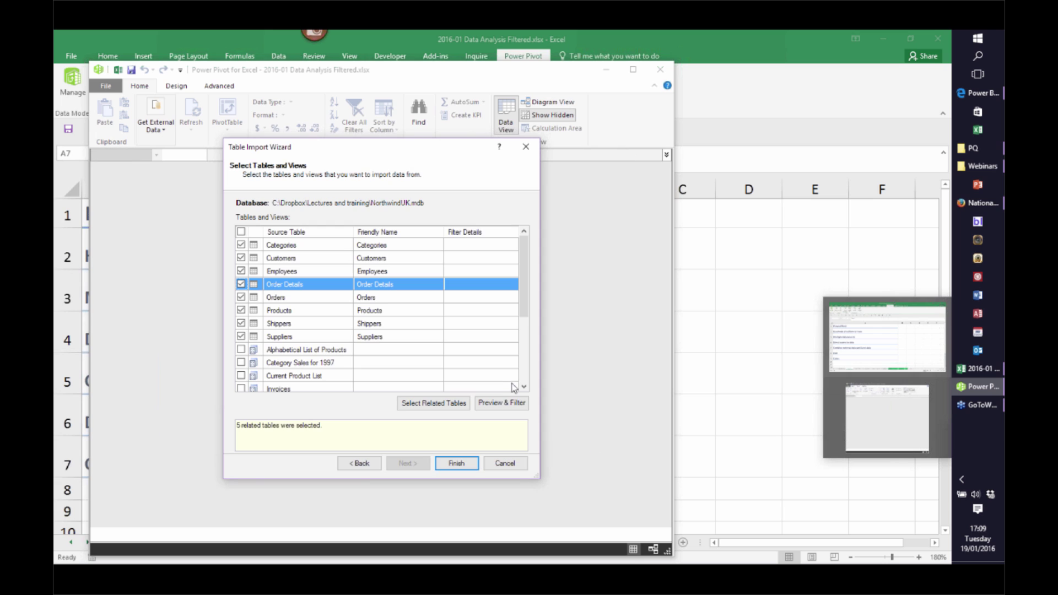
Import the eight tables and review the seven relationships in the Data preparation details
{"action": "left_click", "coordinate": [456, 463]}
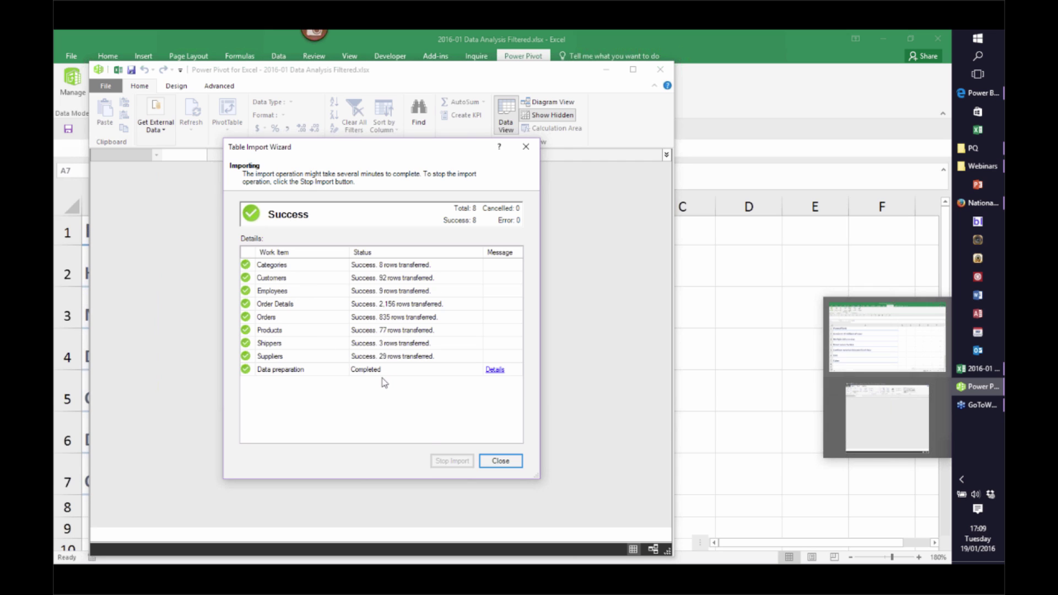
{"action": "left_click", "coordinate": [494, 370]}
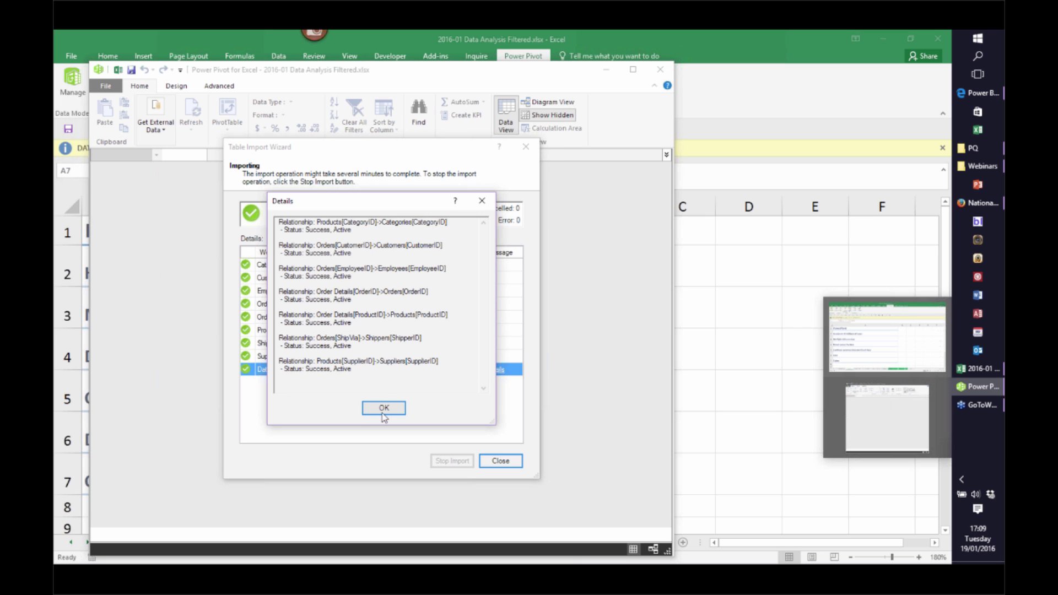
{"action": "left_click", "coordinate": [383, 410]}
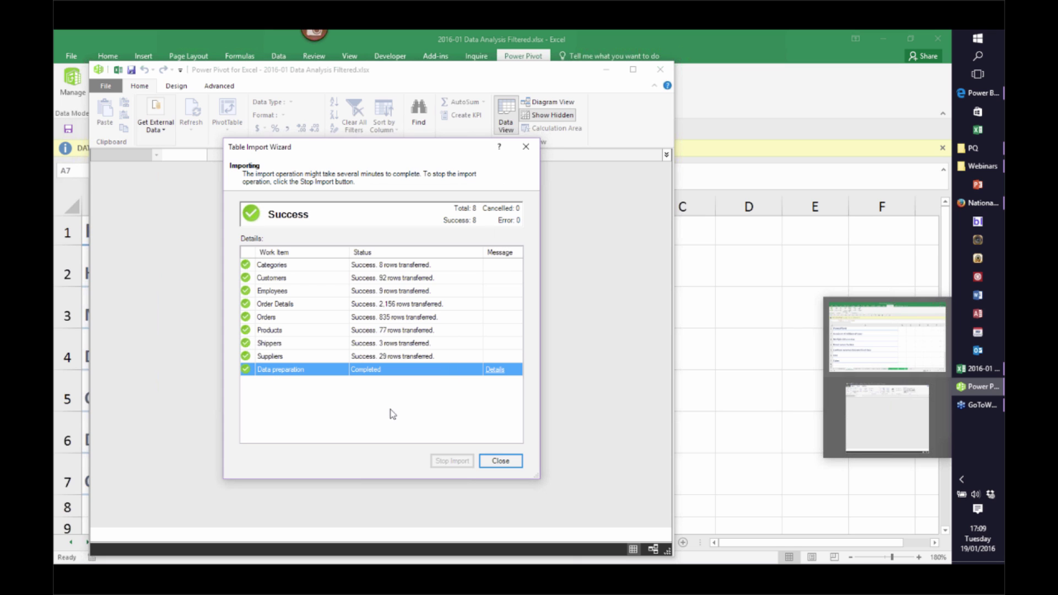
Close the import, browse the Customers and Employees tables, then switch to Diagram View
{"action": "left_click", "coordinate": [500, 461]}
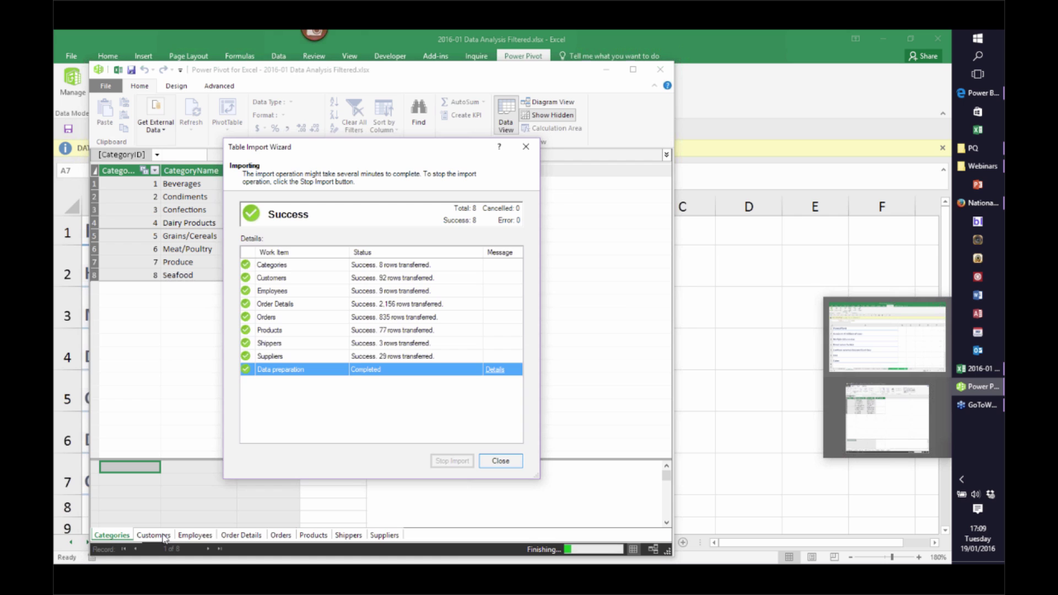
{"action": "left_click", "coordinate": [165, 536]}
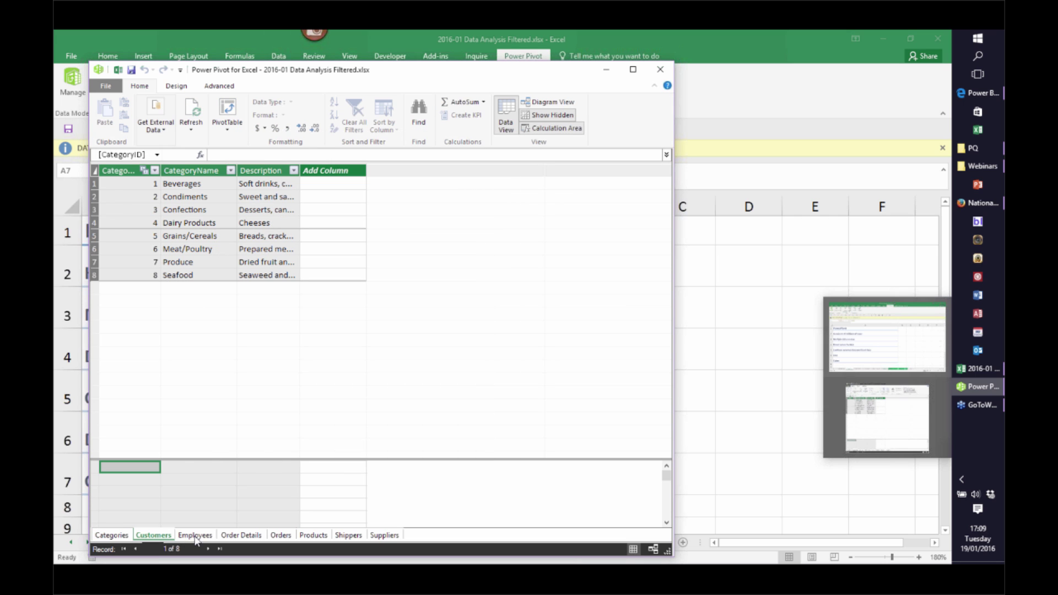
{"action": "left_click", "coordinate": [195, 536]}
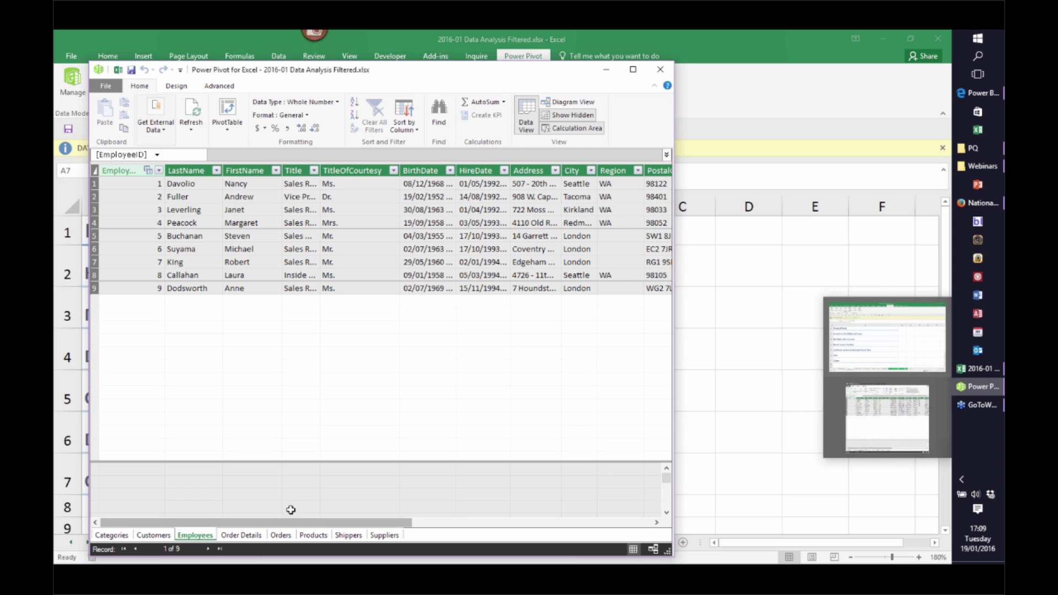
{"action": "left_click", "coordinate": [568, 102]}
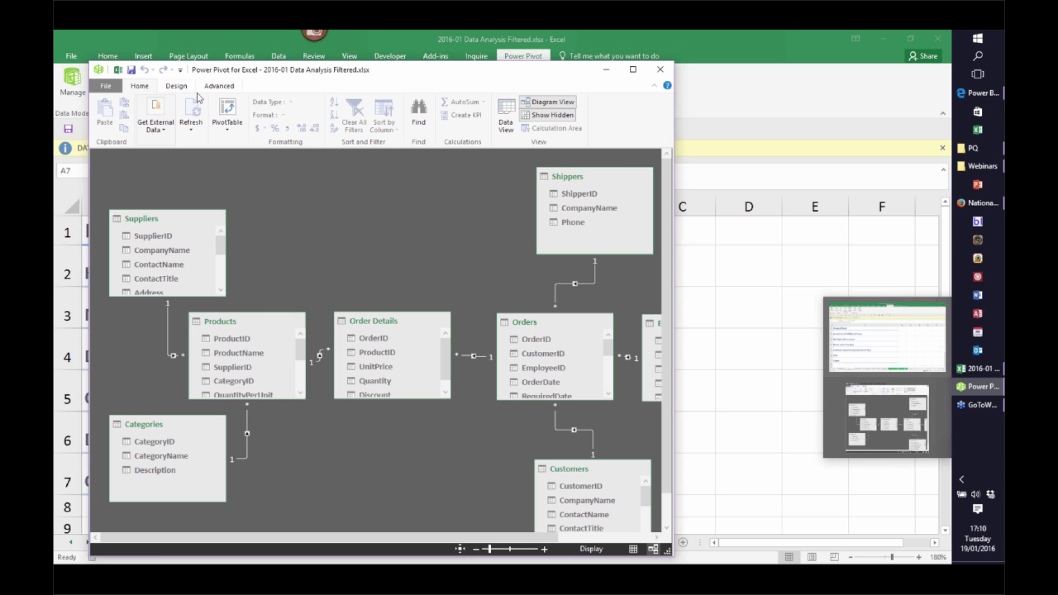
Add a new Calendar date table (Date, Year, MonthNumber, Month) via Design > Date Table > New
{"action": "left_click", "coordinate": [176, 86]}
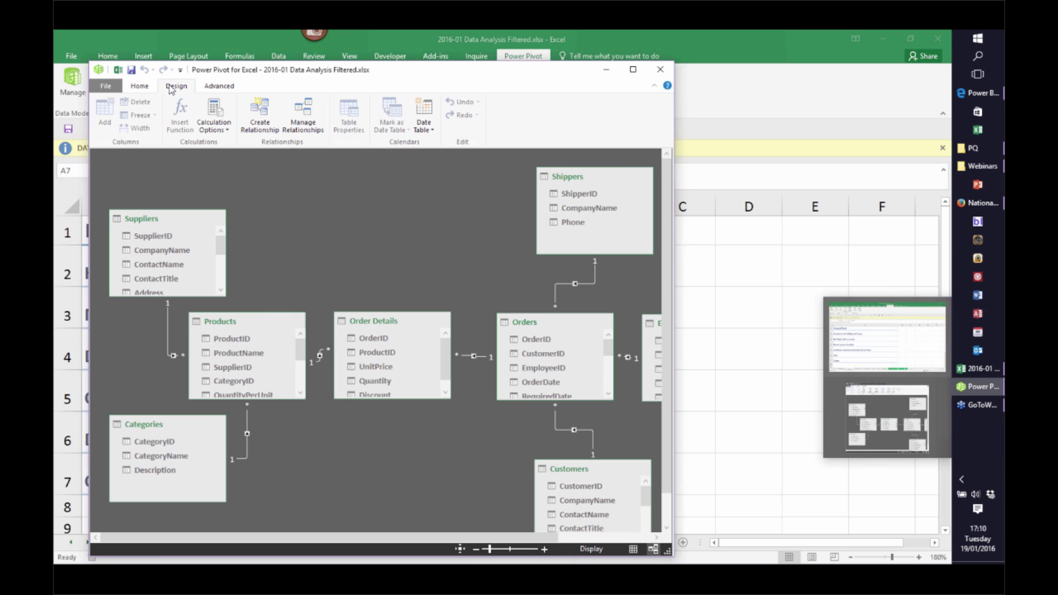
{"action": "left_click", "coordinate": [432, 131]}
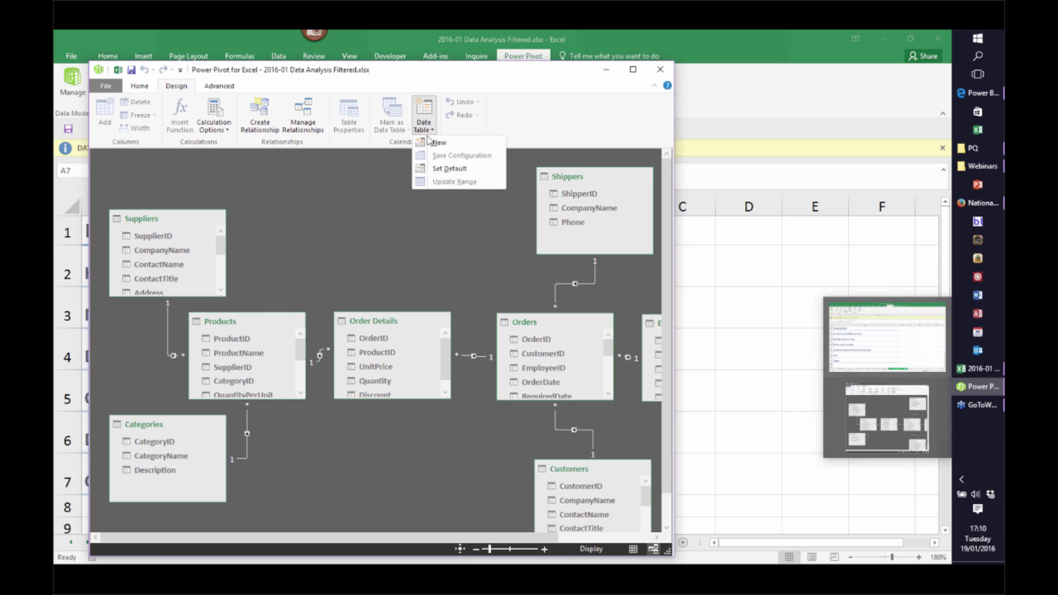
{"action": "left_click", "coordinate": [425, 142]}
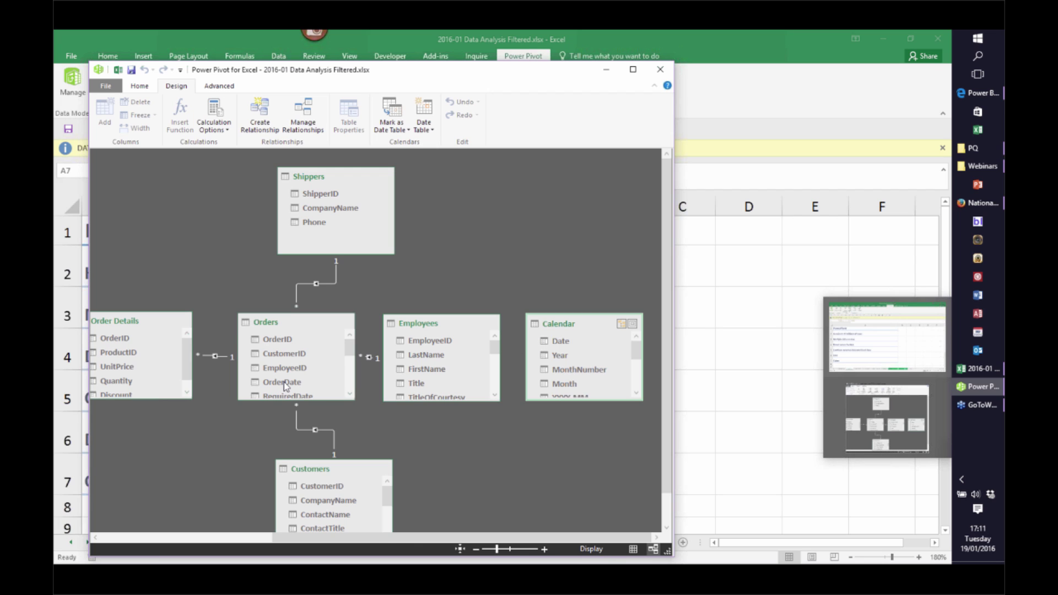
Link Calendar's Date to Orders' OrderDate in Diagram View, dismissing the busy-operation errors
{"action": "left_click_drag", "start_coordinate": [283, 382], "coordinate": [559, 340]}
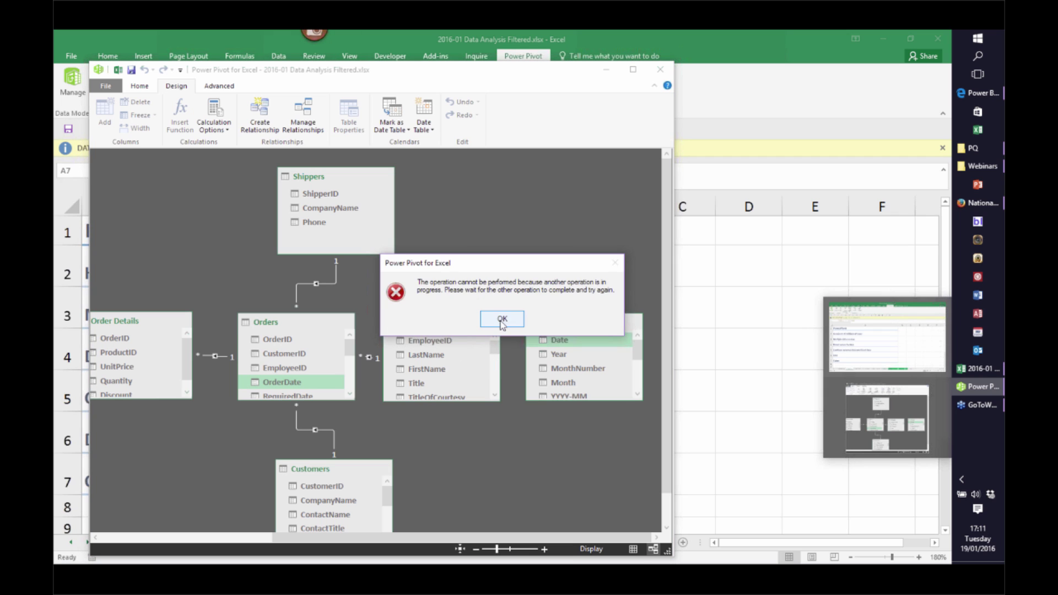
{"action": "left_click", "coordinate": [501, 319]}
{"action": "left_click", "coordinate": [551, 336]}
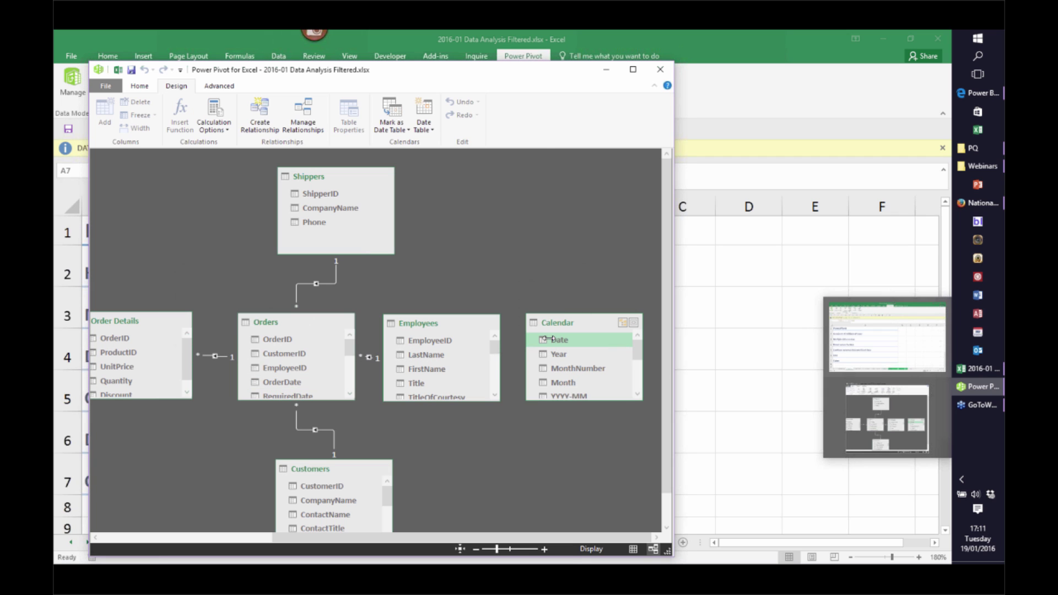
{"action": "left_click_drag", "start_coordinate": [566, 342], "coordinate": [287, 381]}
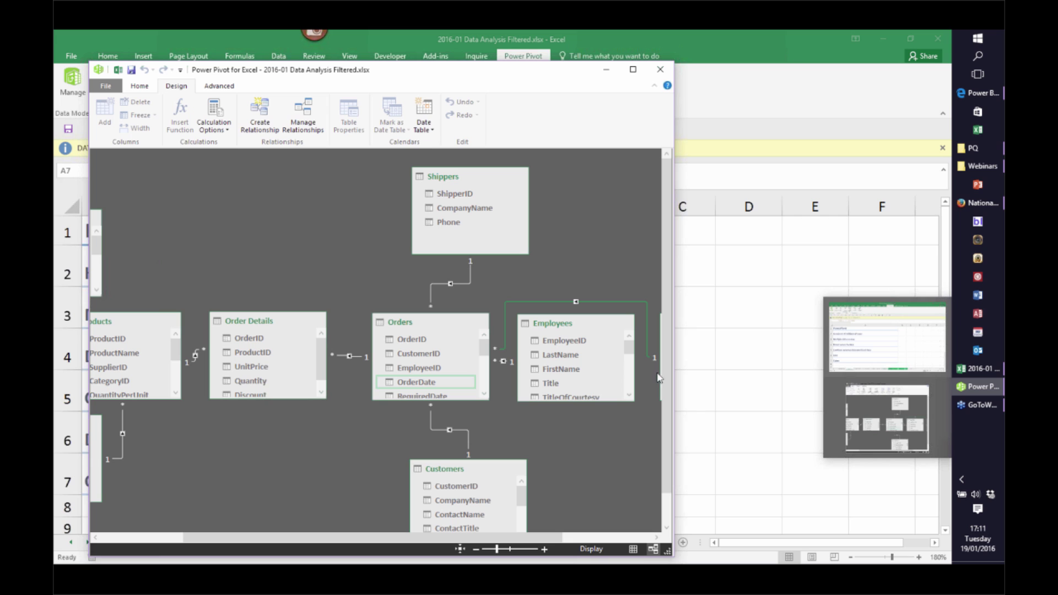
{"action": "left_click", "coordinate": [144, 86]}
Switch back to Data View, scroll through the Calendar dates, and open the Orders table
{"action": "left_click", "coordinate": [506, 117]}
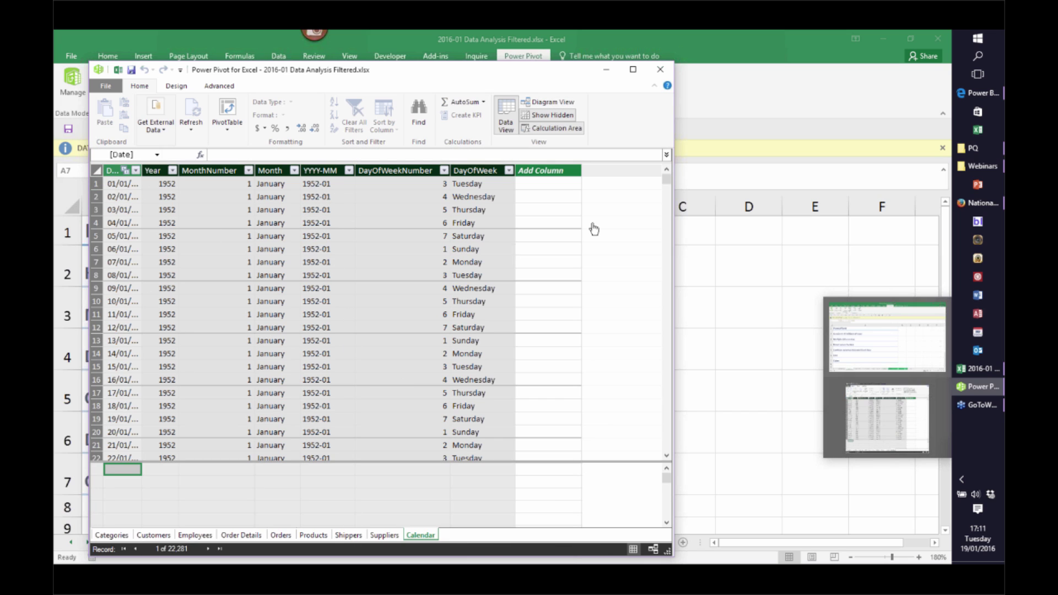
{"action": "left_click_drag", "start_coordinate": [668, 177], "coordinate": [676, 450]}
{"action": "mouse_move", "coordinate": [673, 436]}
{"action": "left_mouse_down"}
{"action": "mouse_move", "coordinate": [675, 450]}
{"action": "mouse_move", "coordinate": [675, 439]}
{"action": "left_mouse_up"}
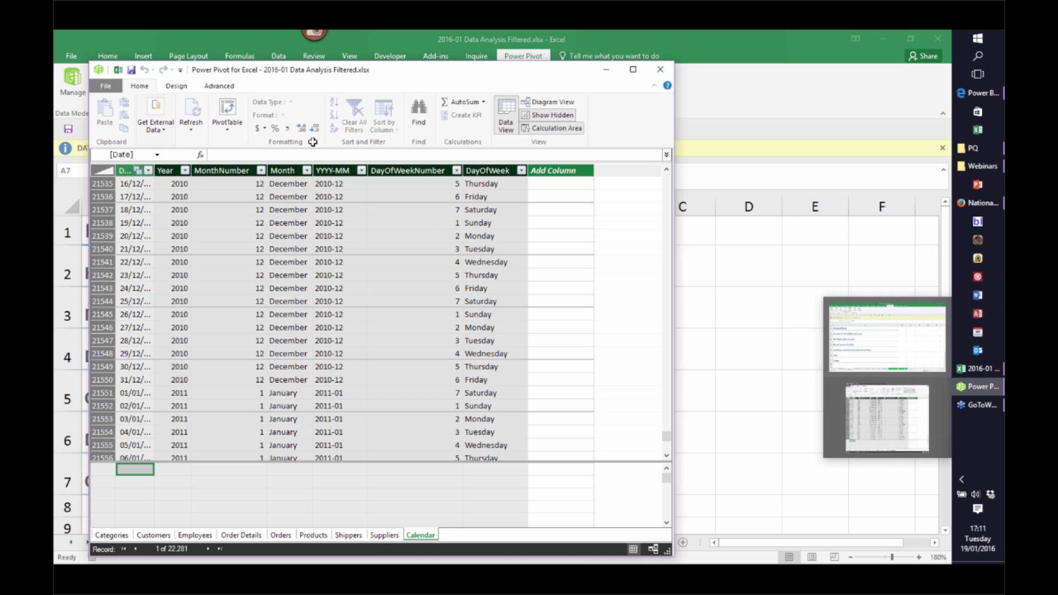
{"action": "left_click", "coordinate": [281, 535]}
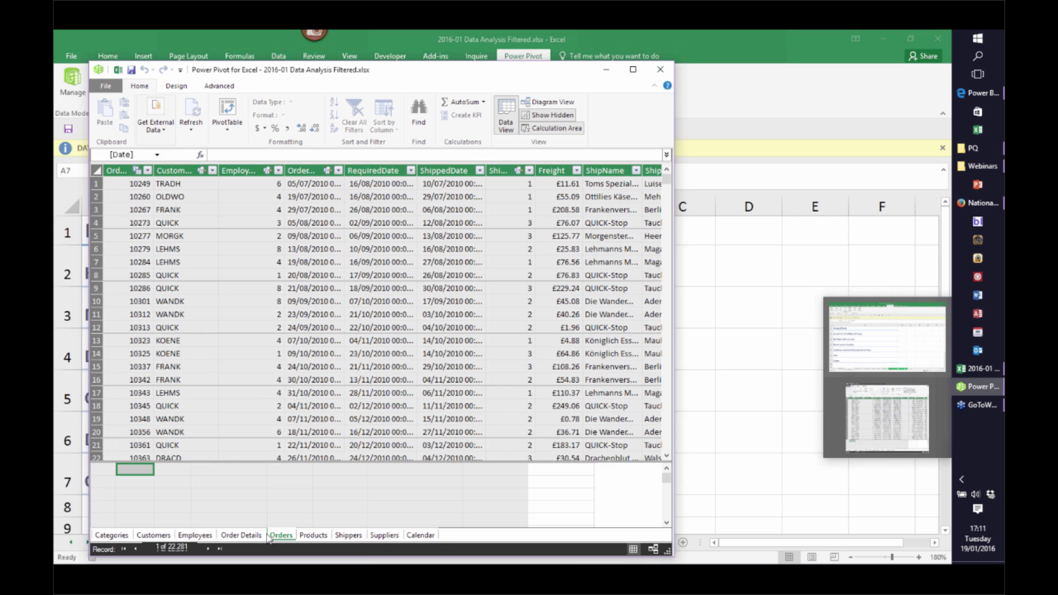
In Order Details, start a new column, dismissing the errors from the mistaken 'Extended price' entry
{"action": "left_click", "coordinate": [250, 535]}
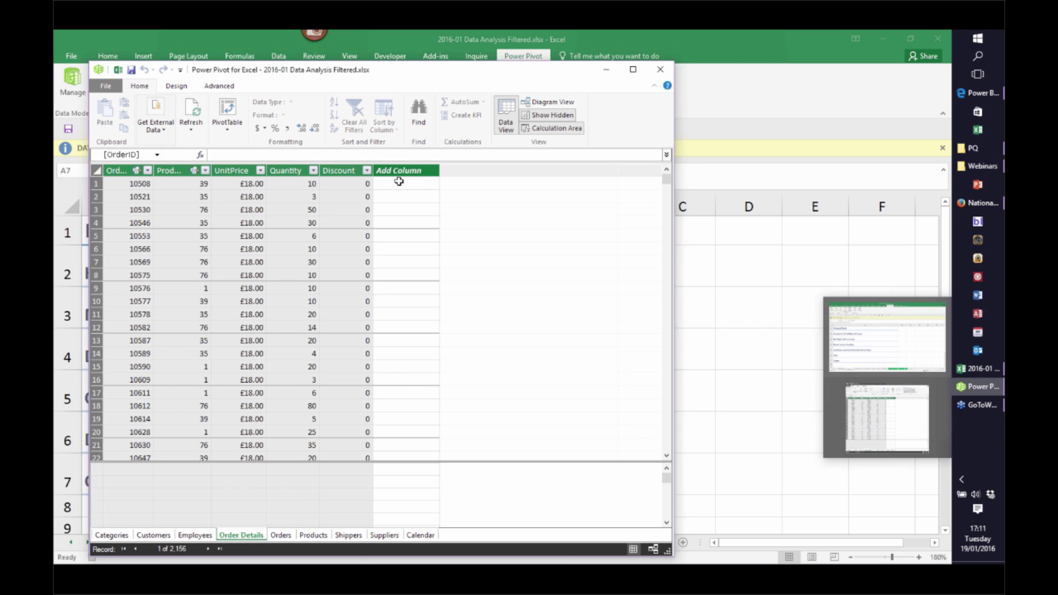
{"action": "left_click", "coordinate": [399, 171]}
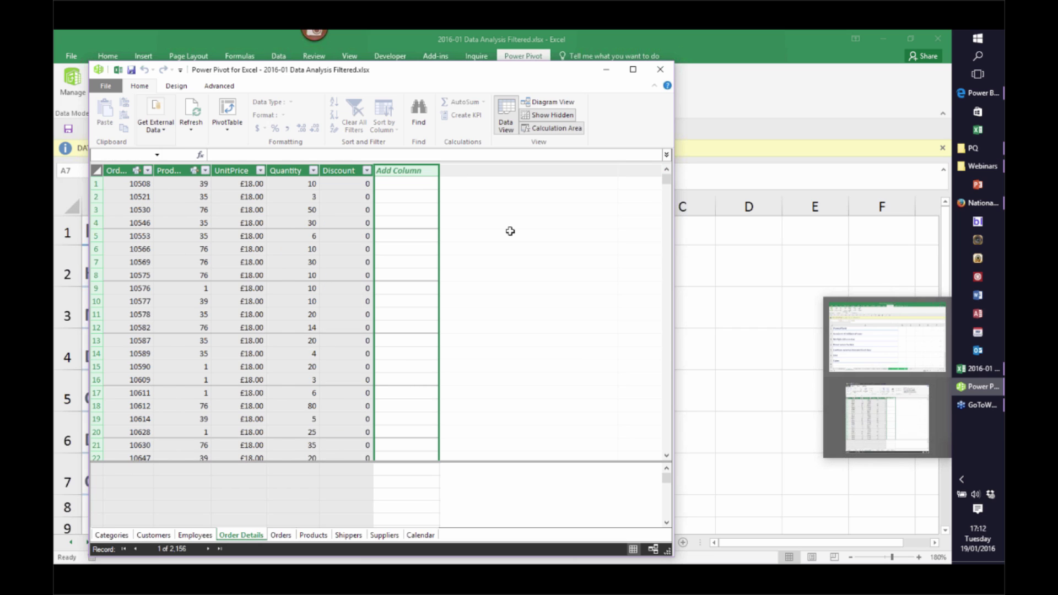
{"action": "type", "text": "Ext"}
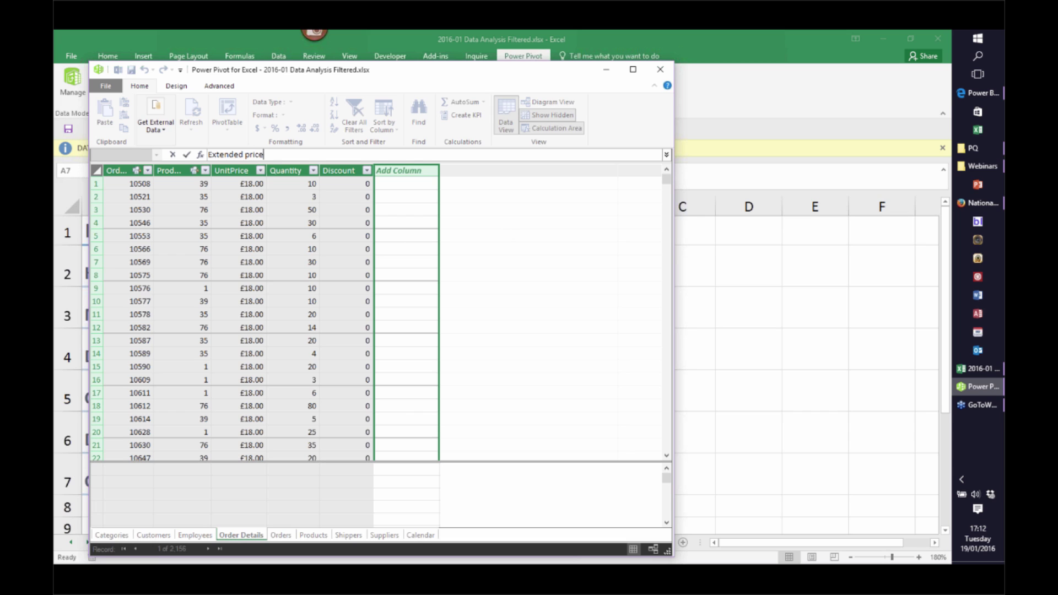
{"action": "type", "text": "ended price"}
{"action": "key", "text": "Return"}
{"action": "left_click", "coordinate": [483, 333]}
{"action": "key", "text": "Return"}
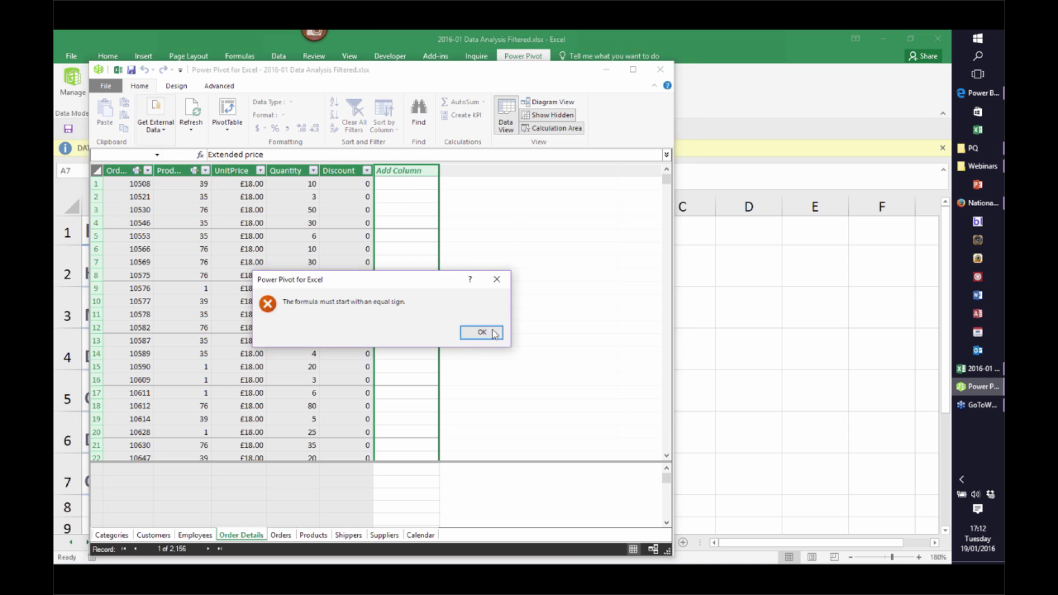
{"action": "left_click", "coordinate": [484, 332]}
Replace that entry with the formula =[Quantity]*[UnitPrice]
{"action": "left_click", "coordinate": [273, 157]}
{"action": "key", "text": "ctrl+a"}
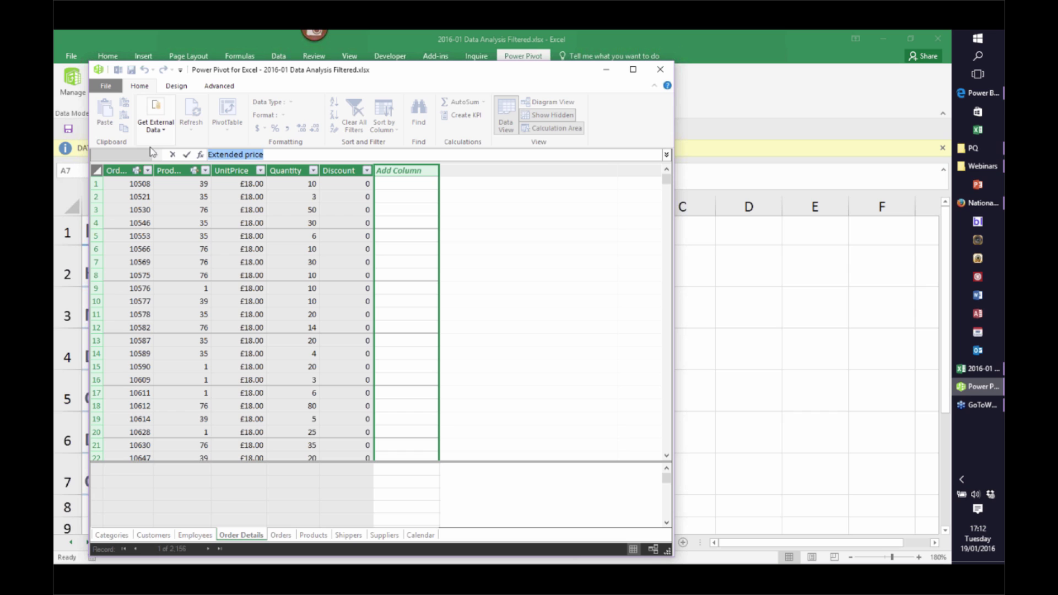
{"action": "key", "text": "BackSpace"}
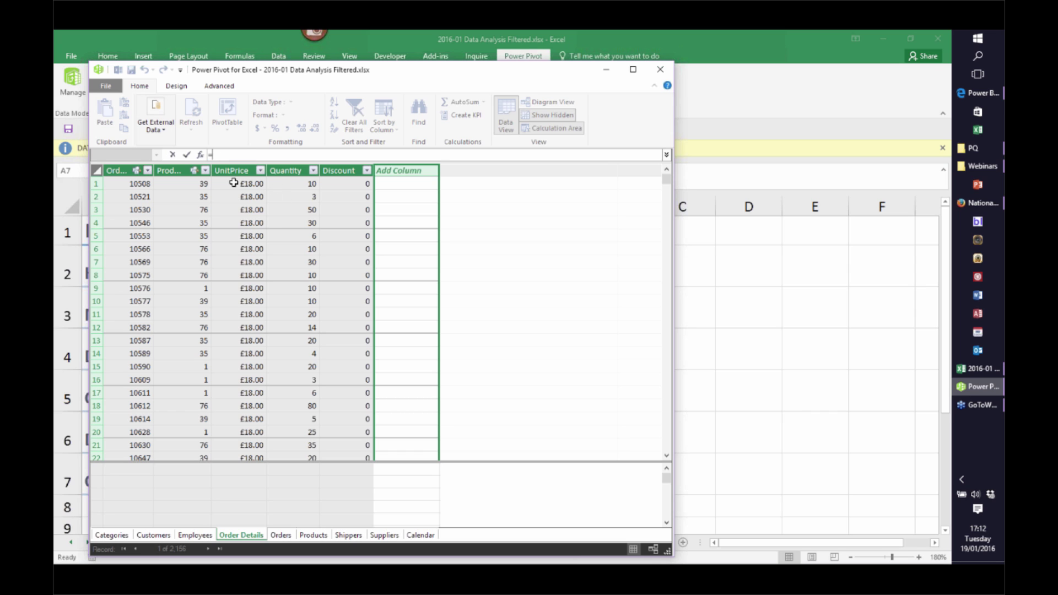
{"action": "left_click", "coordinate": [278, 184]}
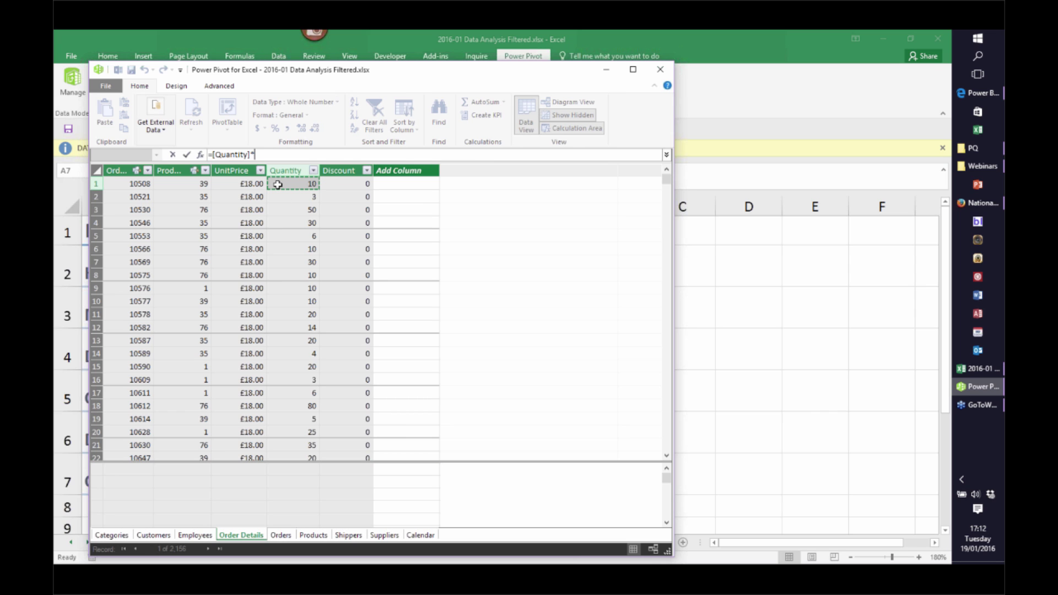
{"action": "type", "text": "*"}
{"action": "left_click", "coordinate": [253, 184]}
{"action": "key", "text": "Return"}
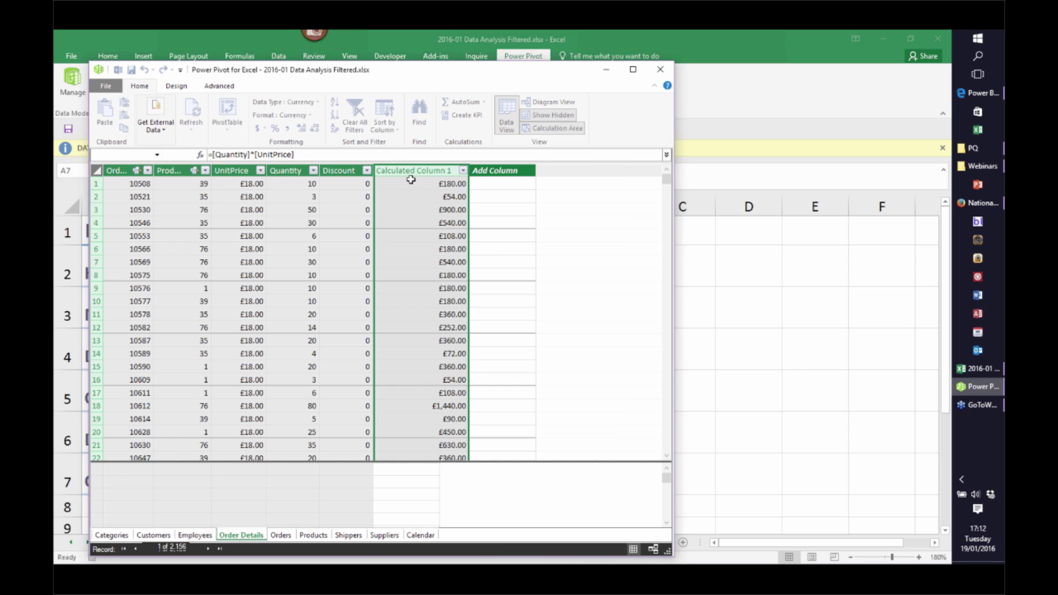
Rename the new calculated column's header to Extended Price
{"action": "double_click", "coordinate": [413, 169]}
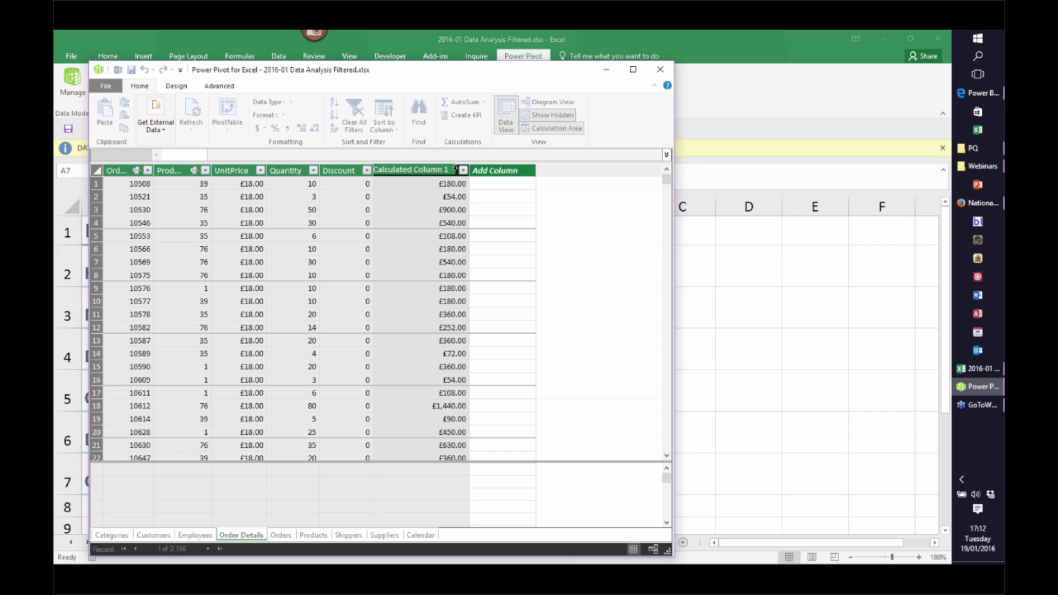
{"action": "left_click_drag", "start_coordinate": [449, 169], "coordinate": [359, 160]}
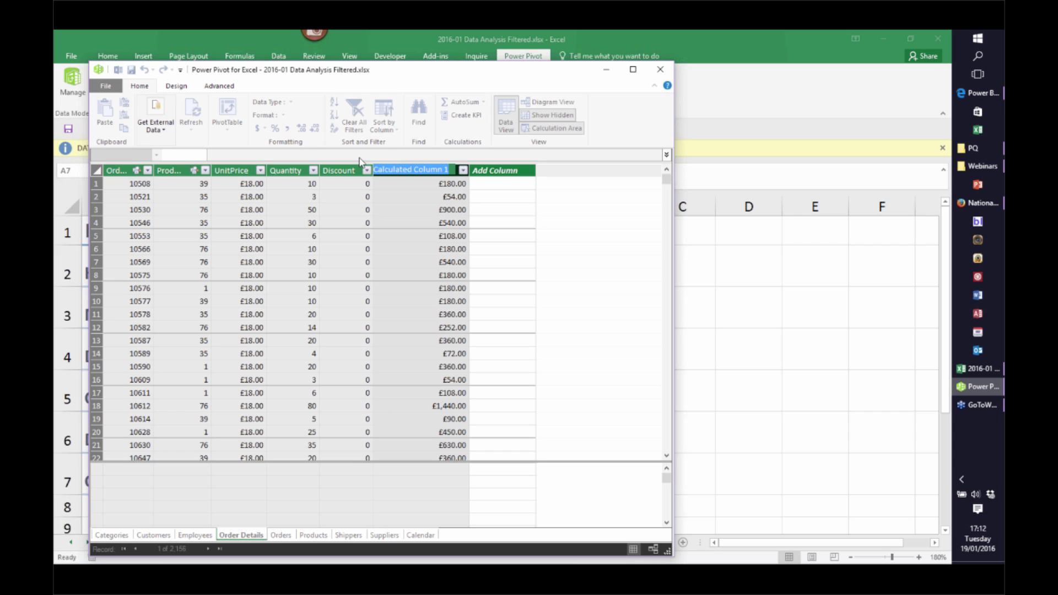
{"action": "type", "text": "Extended Price"}
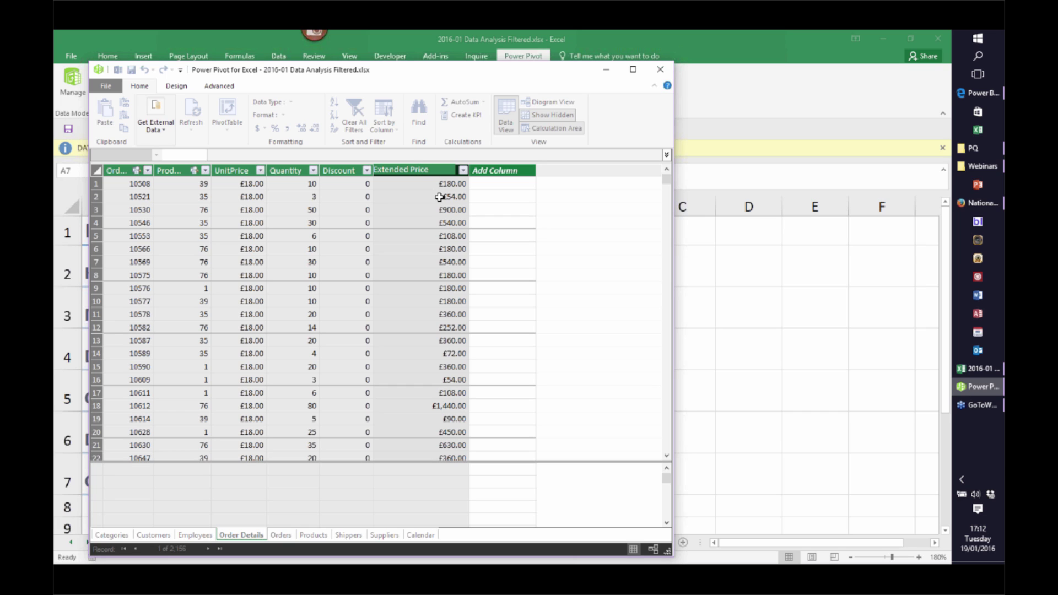
{"action": "key", "text": "Return"}
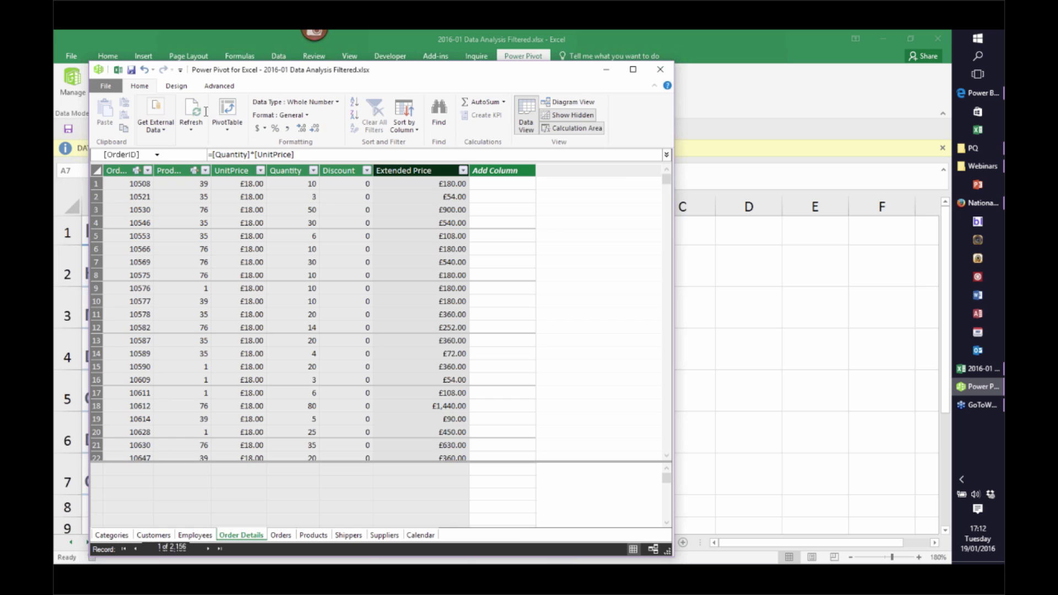
{"action": "left_click", "coordinate": [226, 130]}
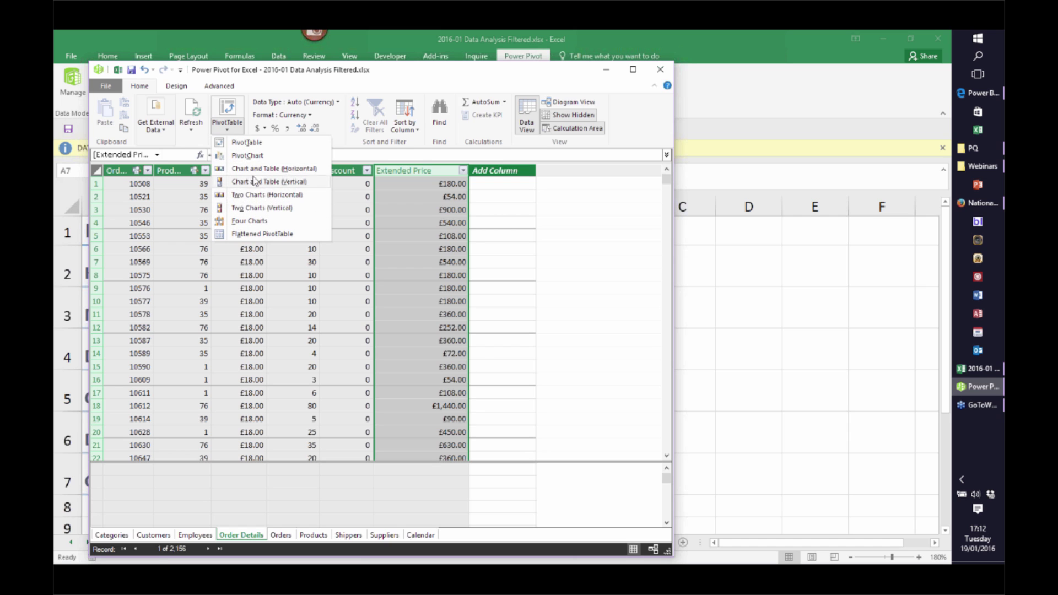
Create four empty PivotCharts from the data model on a new Sheet4
{"action": "left_click", "coordinate": [240, 226]}
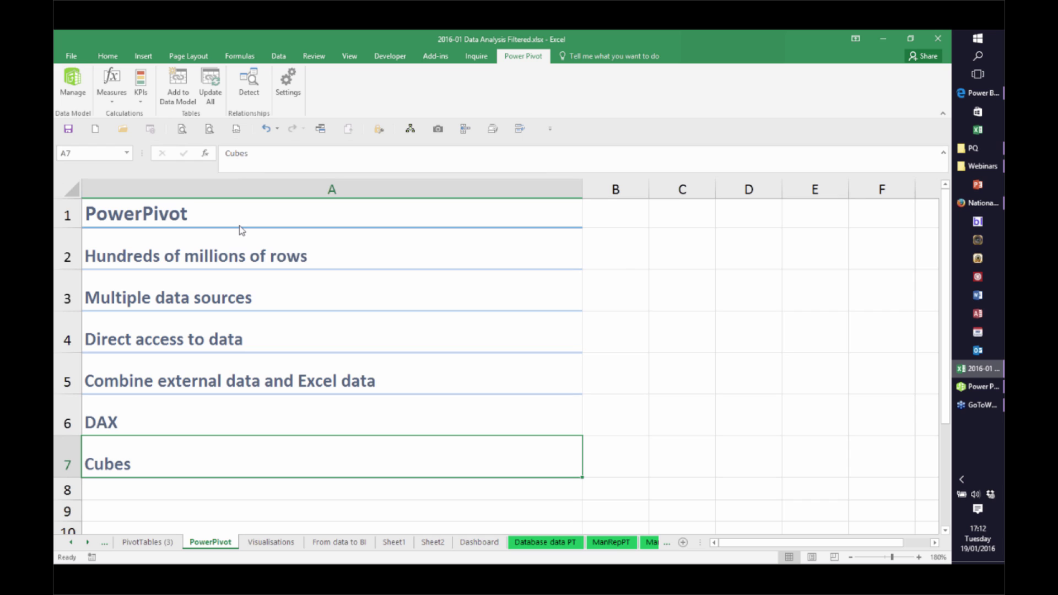
{"action": "left_click", "coordinate": [535, 329]}
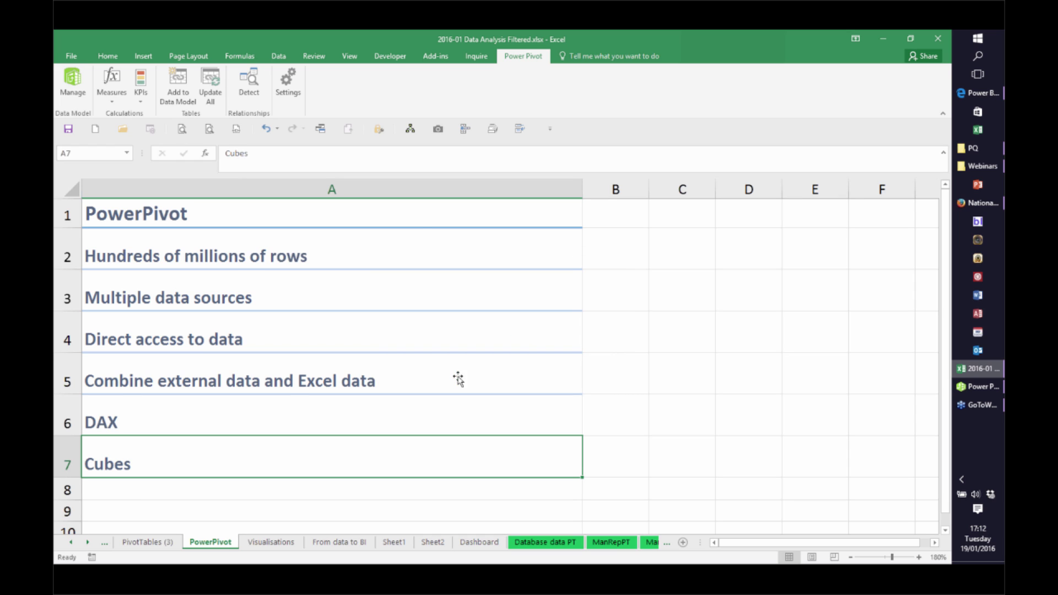
{"action": "left_click_drag", "start_coordinate": [935, 302], "coordinate": [936, 319]}
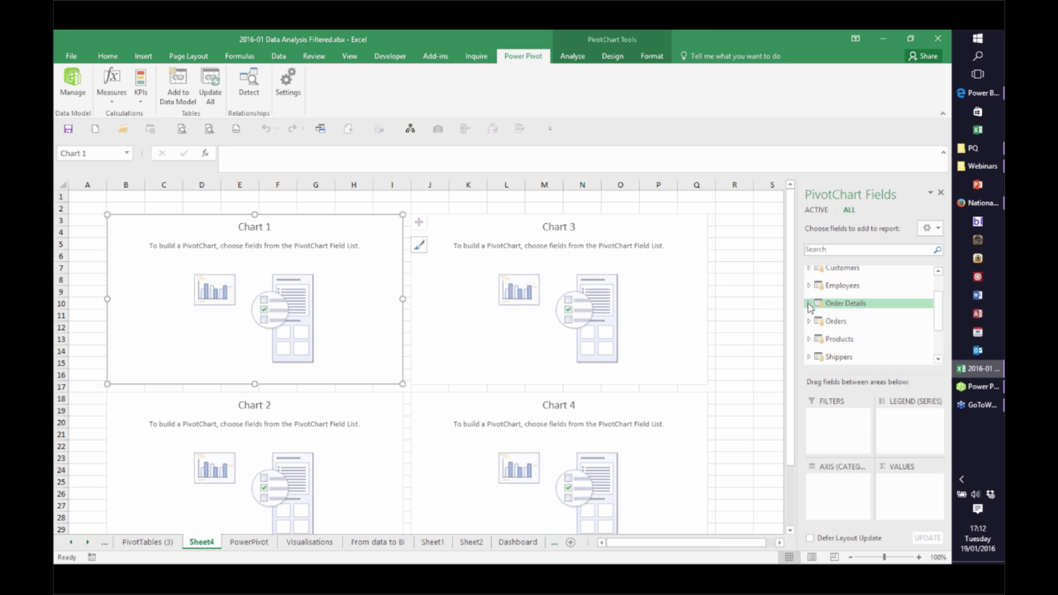
Make Chart 1 total ExtendedPrice by employee LastName
{"action": "left_click", "coordinate": [809, 305]}
{"action": "left_click", "coordinate": [864, 358]}
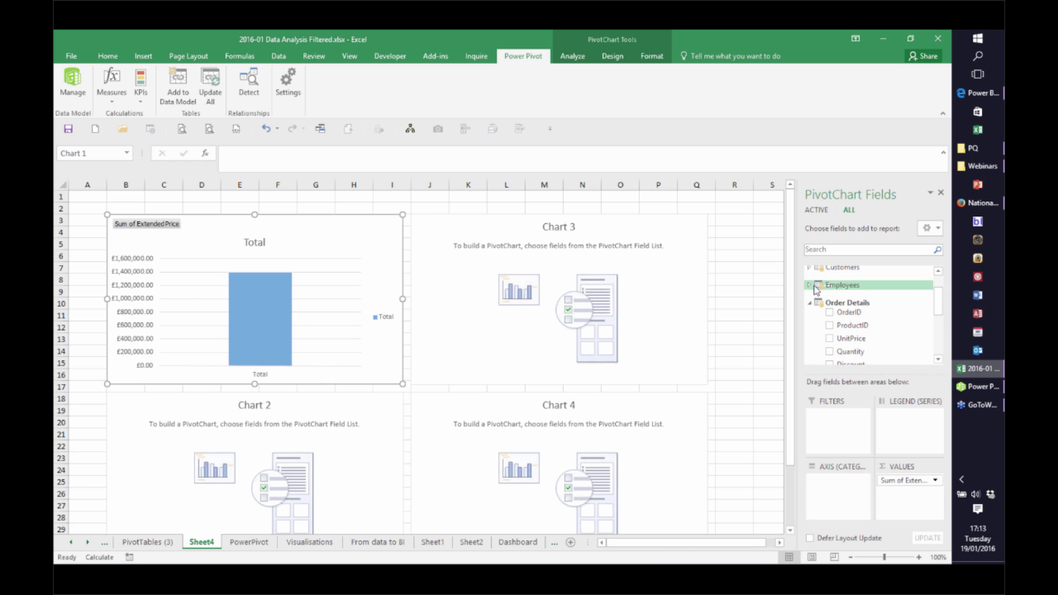
{"action": "left_click", "coordinate": [809, 285]}
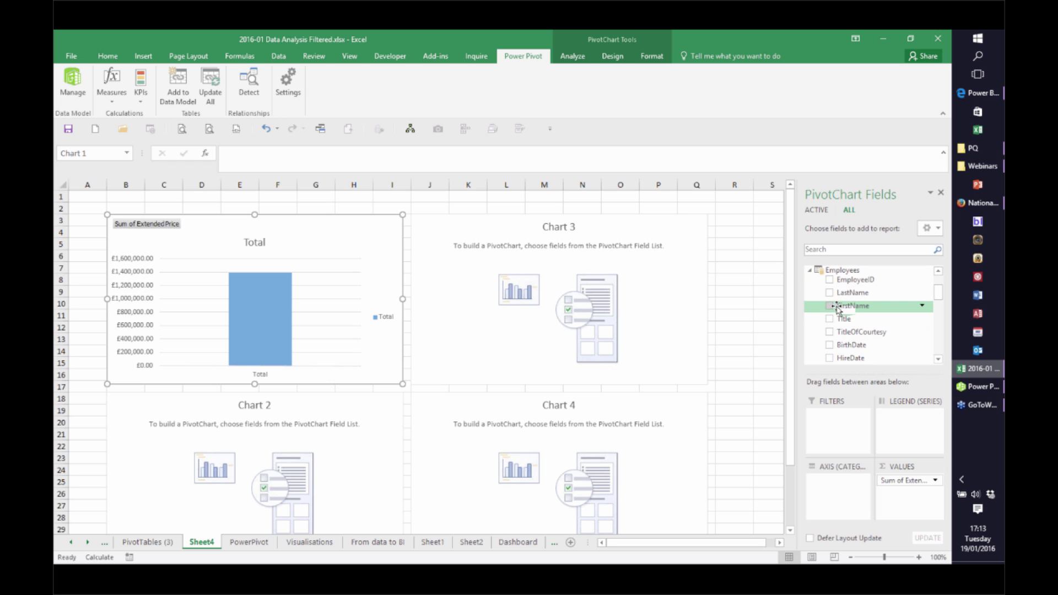
{"action": "left_click", "coordinate": [829, 292]}
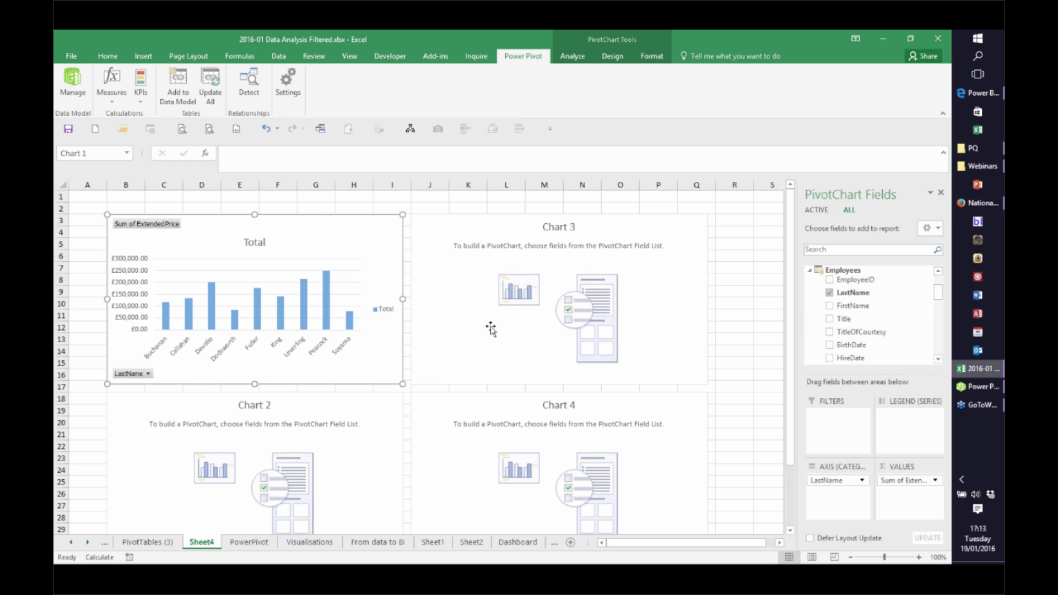
Make Chart 3 total Extended Price by customer Country, then return to the PowerPivot sheet
{"action": "left_click", "coordinate": [474, 311]}
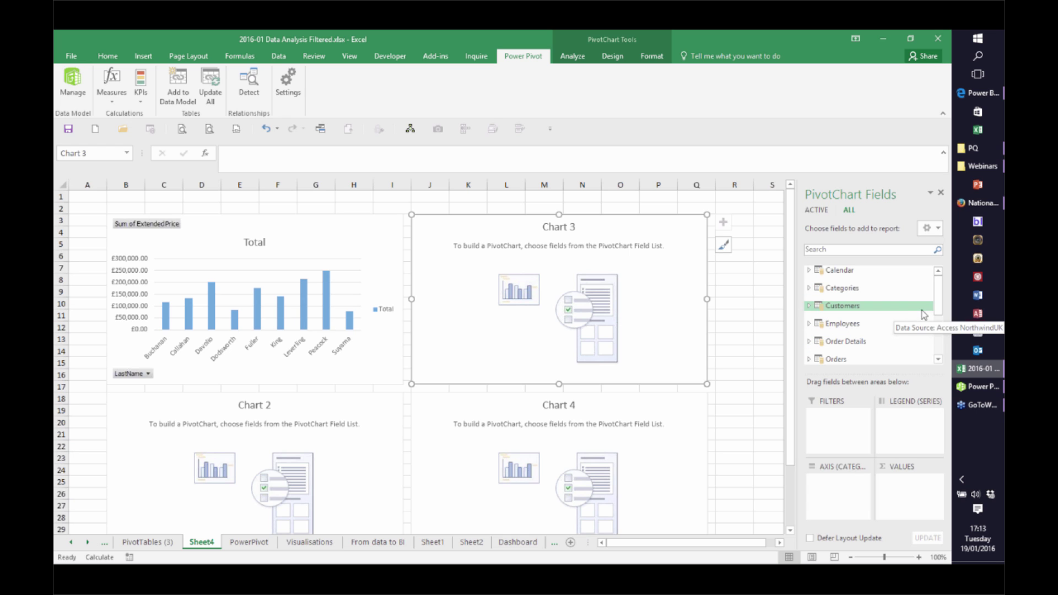
{"action": "left_click", "coordinate": [809, 306]}
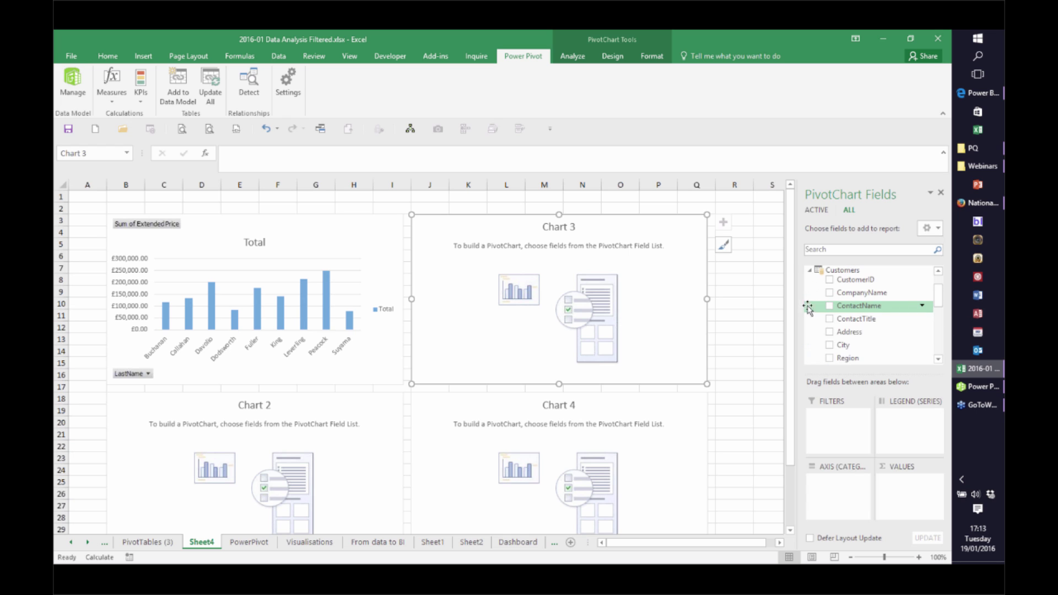
{"action": "scroll", "coordinate": [937, 301], "scroll_direction": "down", "scroll_amount": 1}
{"action": "scroll", "coordinate": [936, 301], "scroll_direction": "down", "scroll_amount": 1}
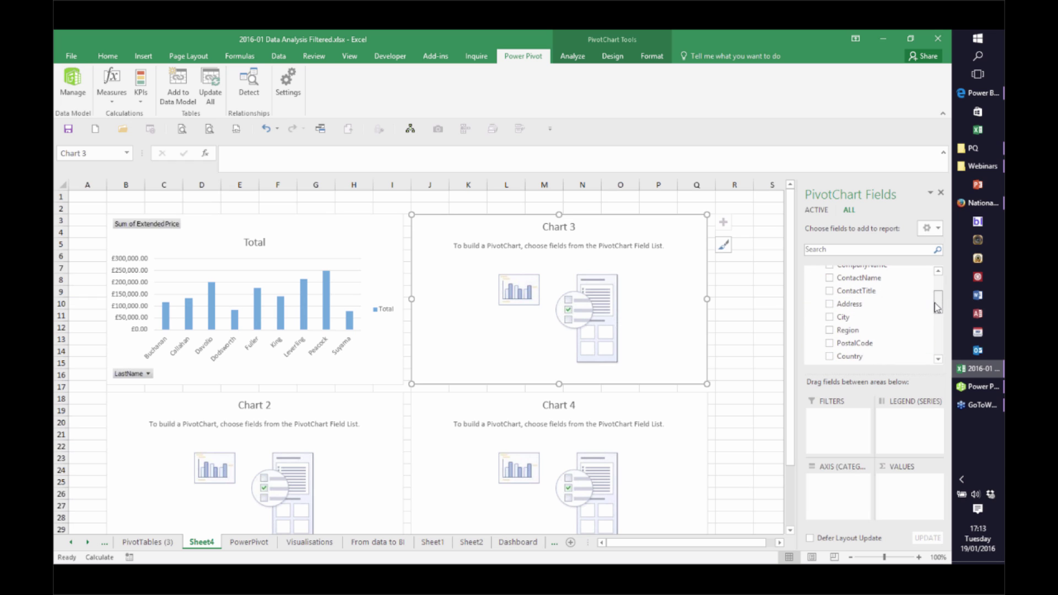
{"action": "left_click", "coordinate": [829, 351]}
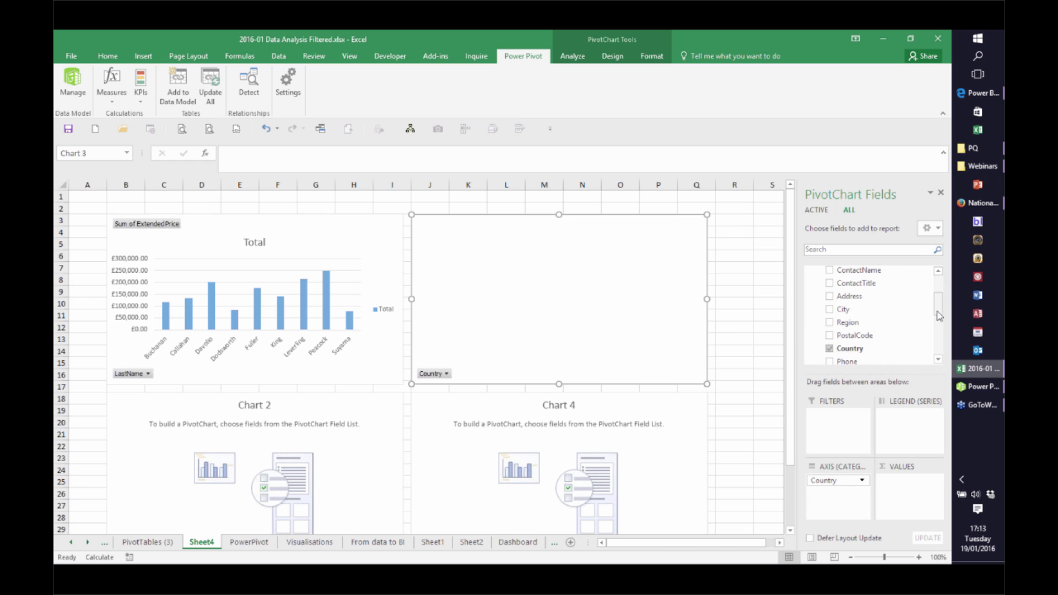
{"action": "mouse_move", "coordinate": [938, 304]}
{"action": "left_mouse_down"}
{"action": "mouse_move", "coordinate": [939, 322]}
{"action": "mouse_move", "coordinate": [939, 297]}
{"action": "left_mouse_up"}
{"action": "left_click", "coordinate": [853, 250]}
{"action": "type", "text": "ext"}
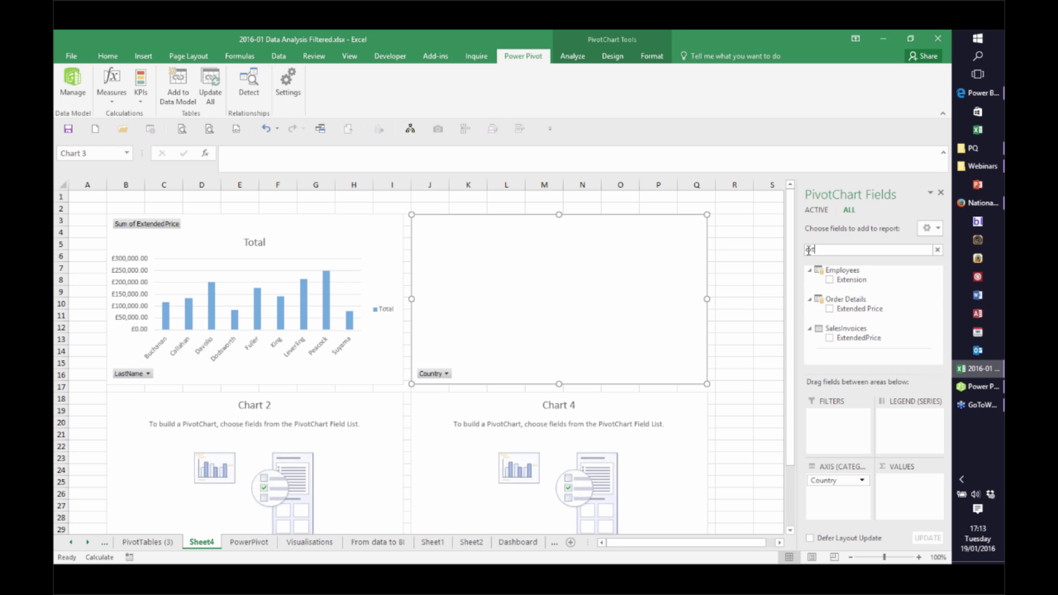
{"action": "left_click", "coordinate": [831, 309]}
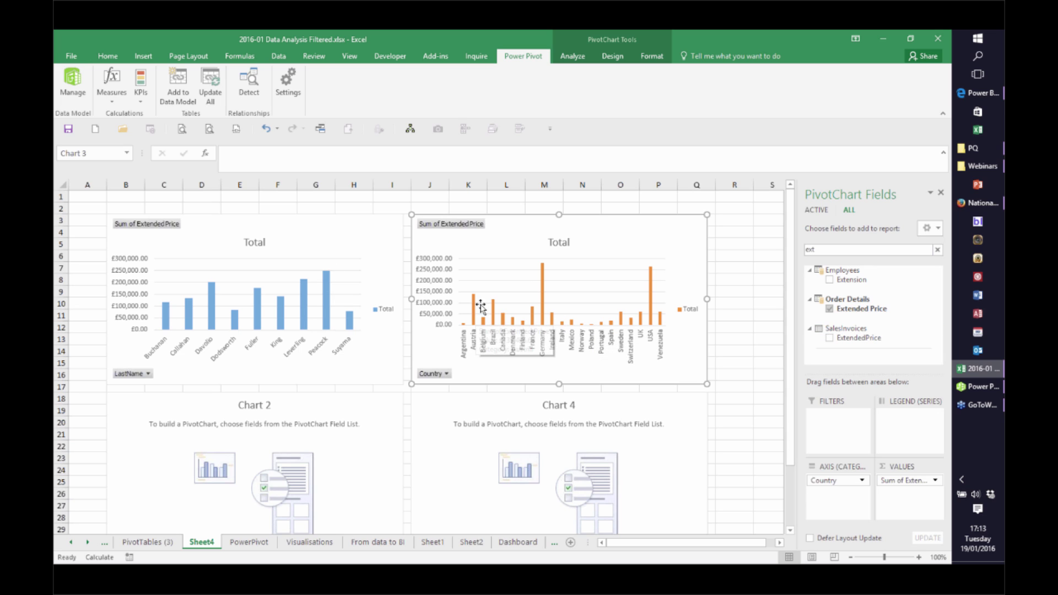
{"action": "left_click", "coordinate": [246, 543]}
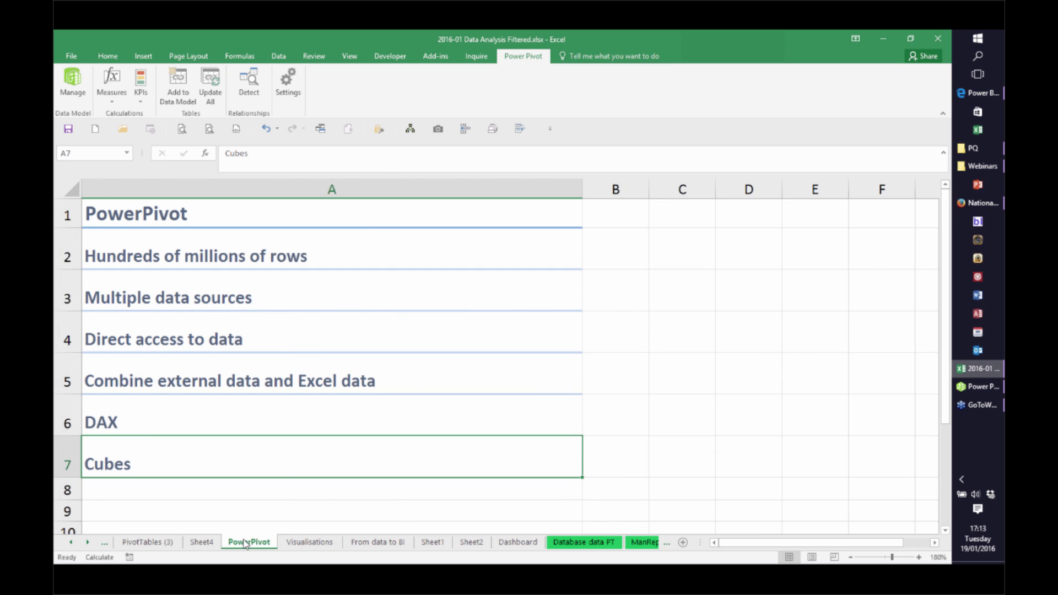
On the Visualisations sheet, preview the Treemap/Sunburst, Histogram/Box and Whisker, and Waterfall/Stock chart types
{"action": "left_click", "coordinate": [310, 544]}
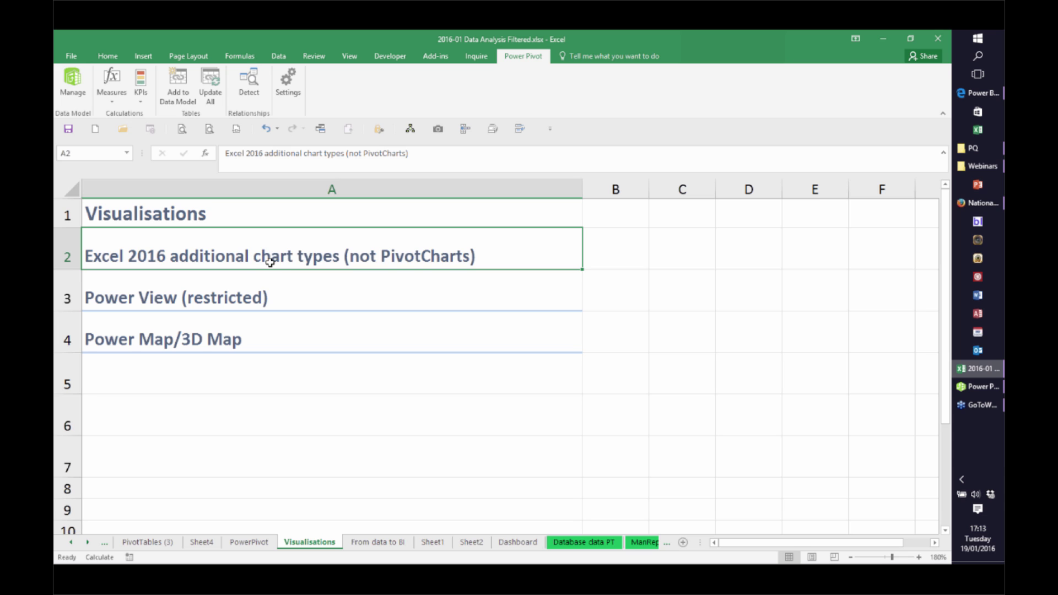
{"action": "left_click", "coordinate": [143, 56]}
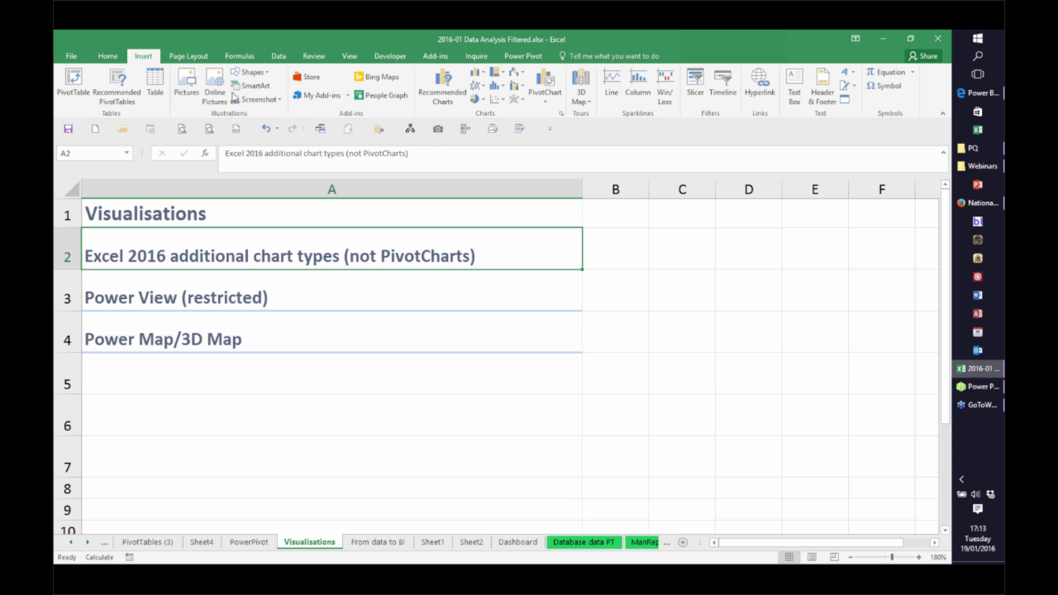
{"action": "left_click", "coordinate": [504, 78]}
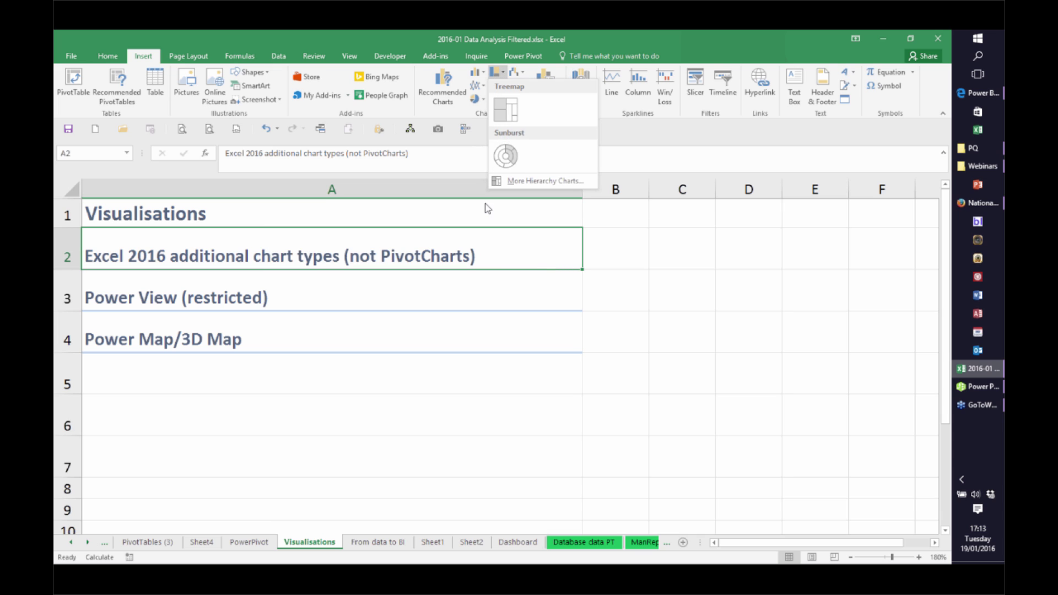
{"action": "left_click", "coordinate": [609, 231]}
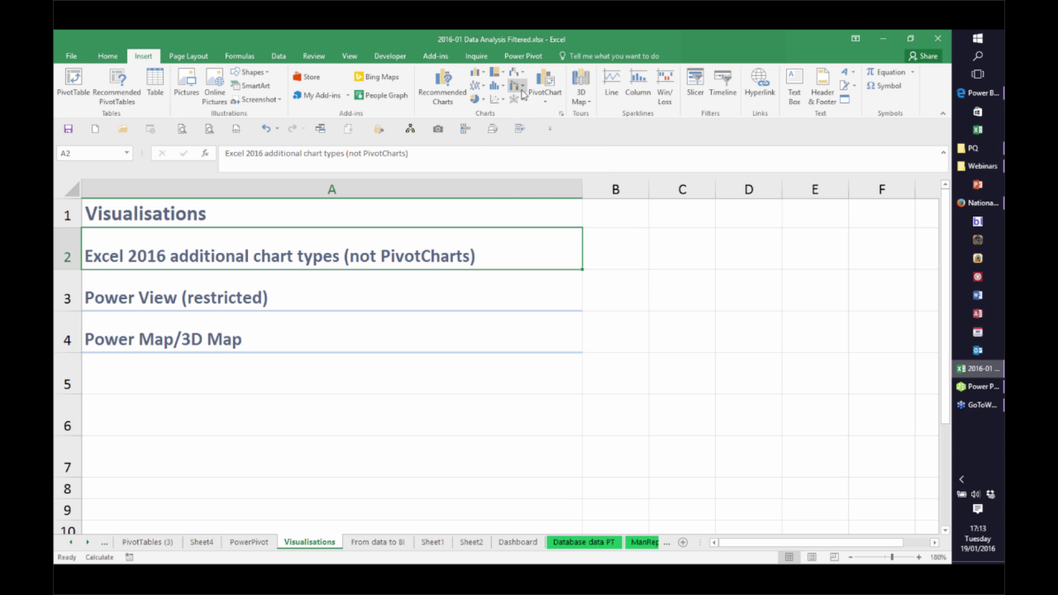
{"action": "left_click", "coordinate": [503, 88]}
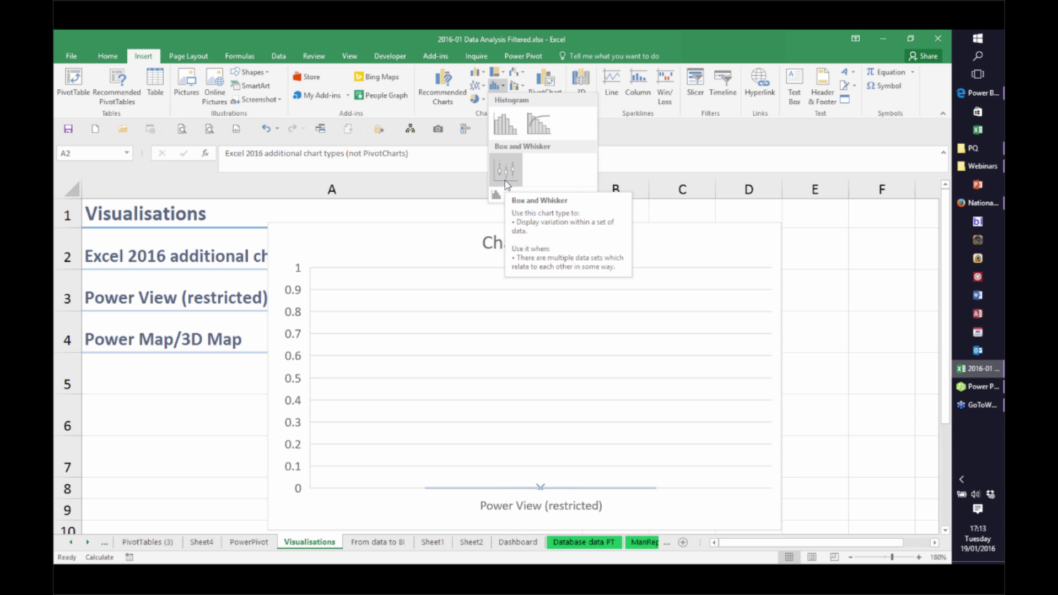
{"action": "left_click", "coordinate": [520, 74]}
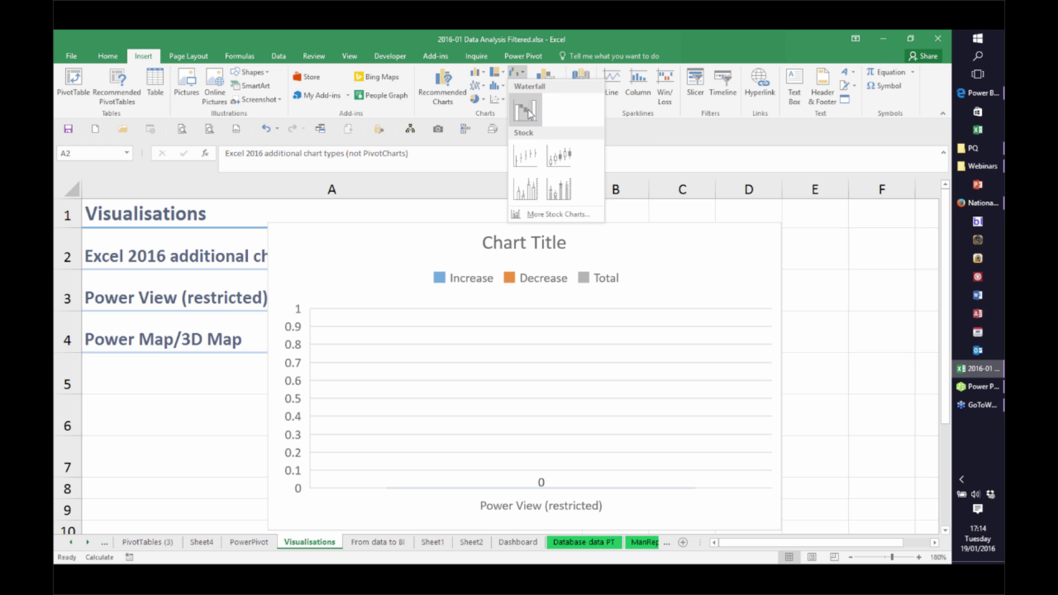
{"action": "left_click", "coordinate": [831, 288]}
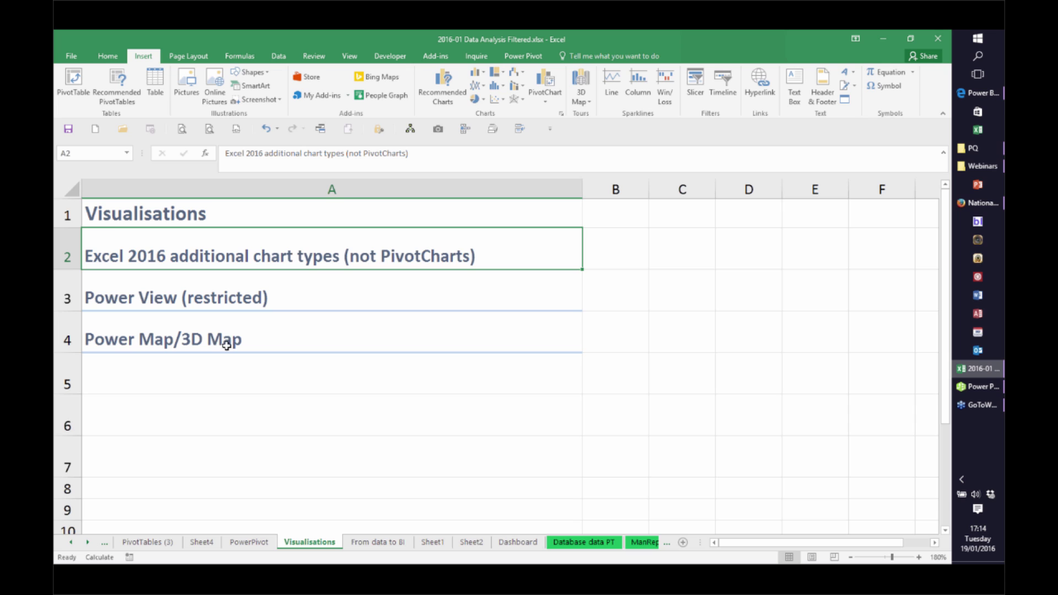
Select the Power Map/3D Map line in A4 and launch 3D Maps with a new tour
{"action": "left_click", "coordinate": [197, 344]}
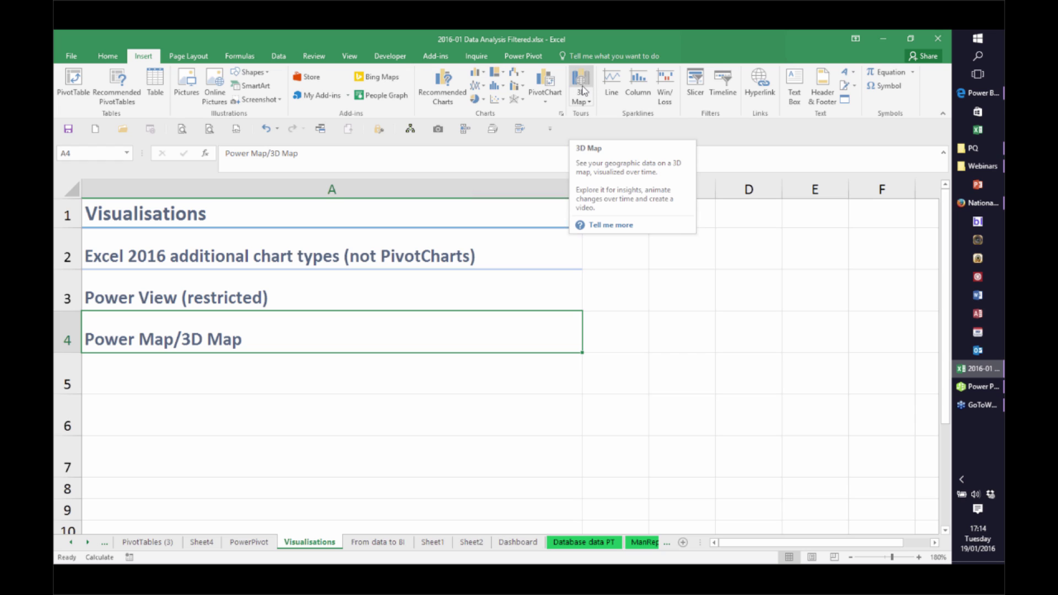
{"action": "left_click", "coordinate": [583, 89]}
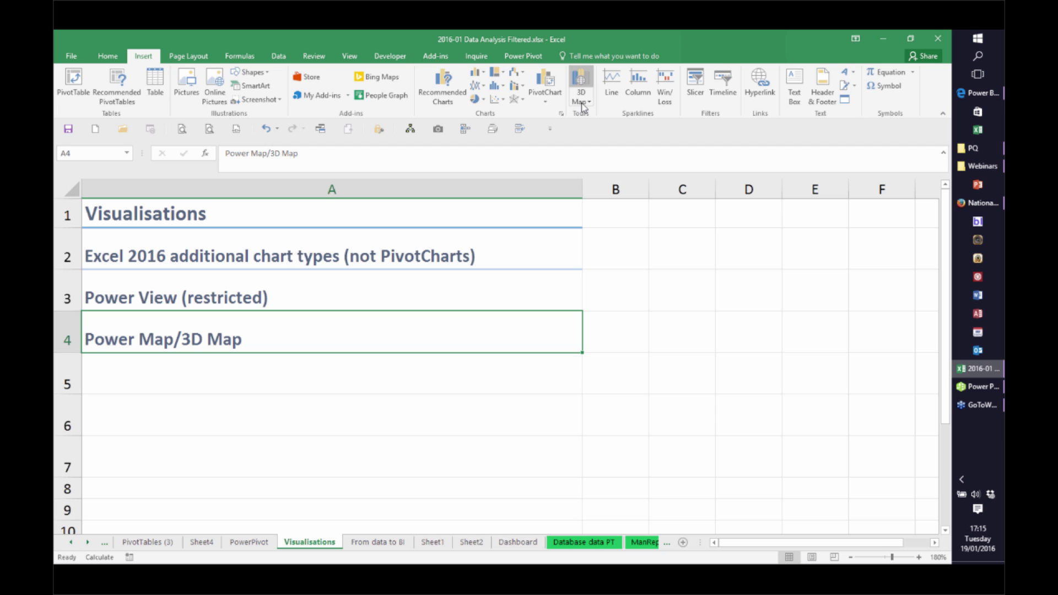
{"action": "left_click", "coordinate": [582, 104]}
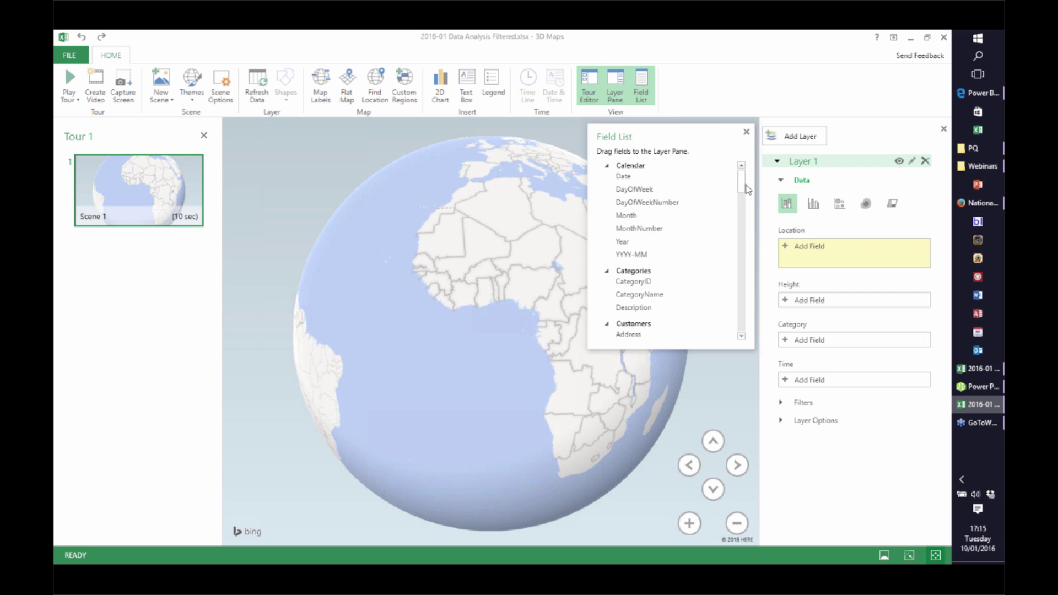
Map Country to Location, summed Extended Price to Height and LastName to Category, then close the Field List
{"action": "left_click_drag", "start_coordinate": [747, 186], "coordinate": [746, 204]}
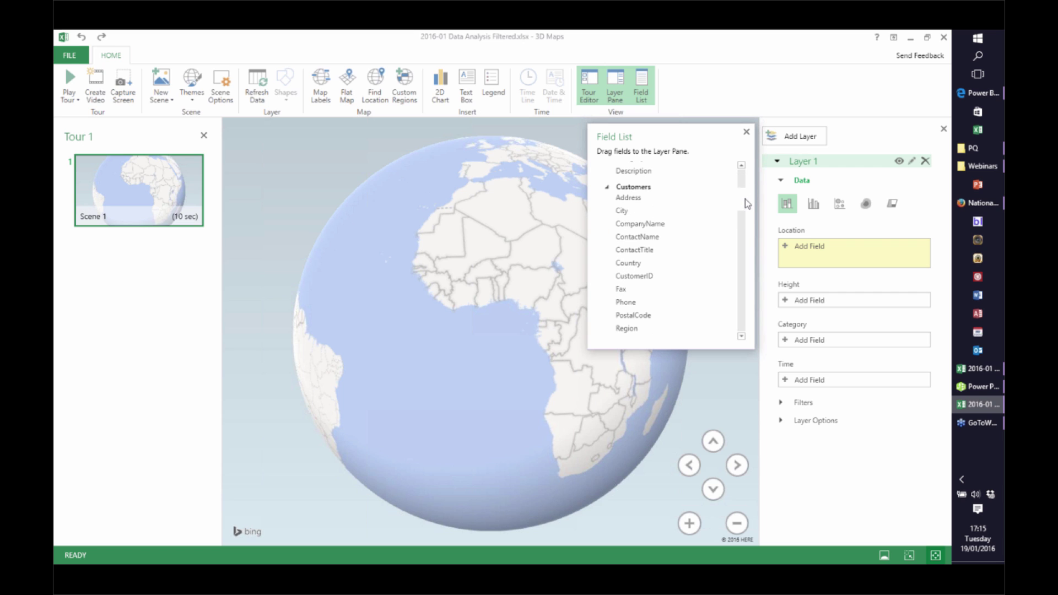
{"action": "left_click_drag", "start_coordinate": [626, 263], "coordinate": [812, 257]}
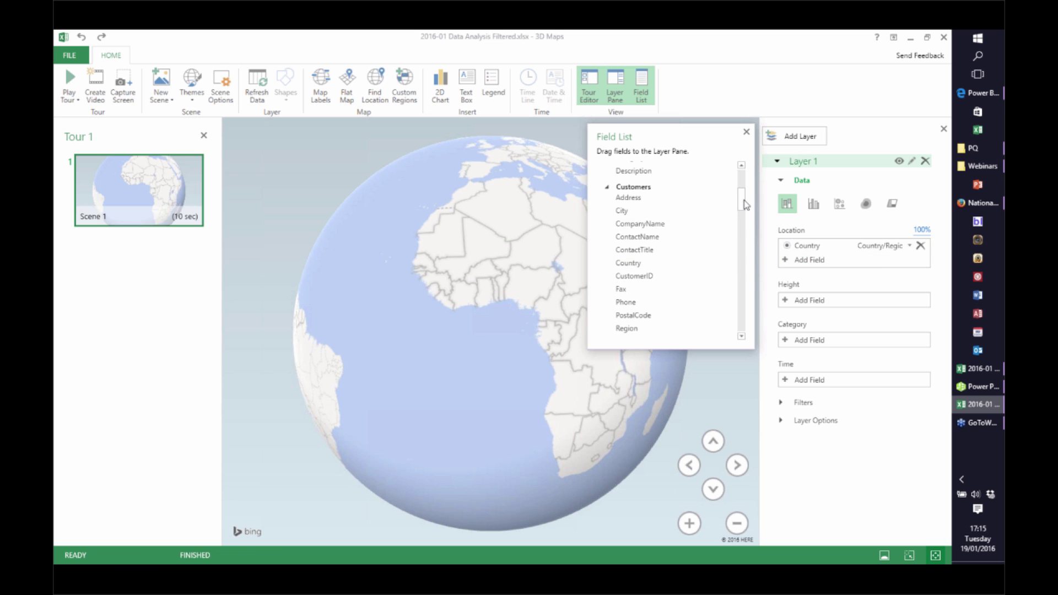
{"action": "scroll", "coordinate": [743, 207], "scroll_direction": "down", "scroll_amount": 5}
{"action": "scroll", "coordinate": [746, 214], "scroll_direction": "up", "scroll_amount": 2}
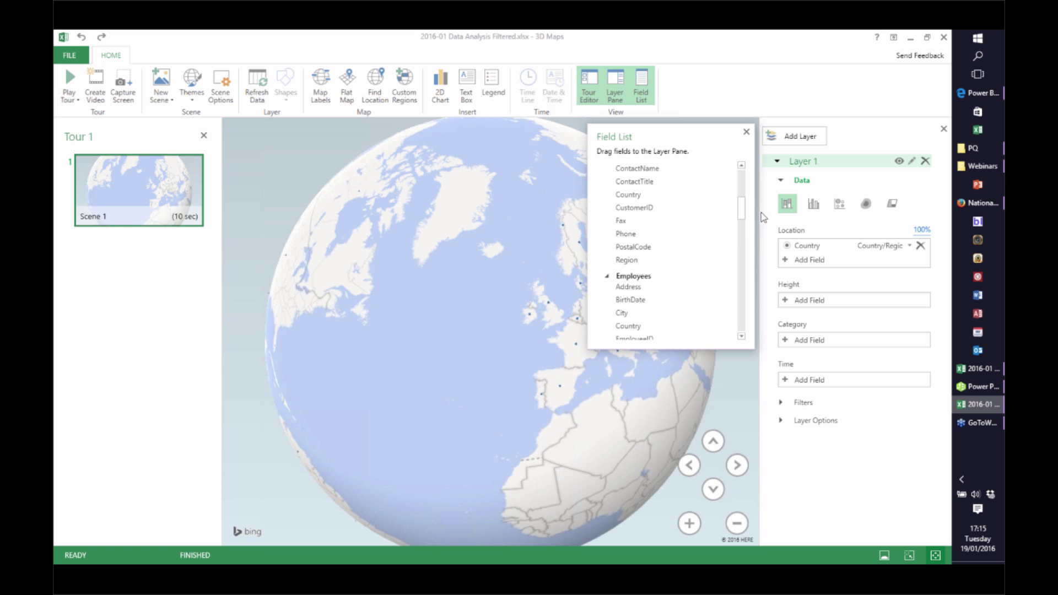
{"action": "scroll", "coordinate": [744, 220], "scroll_direction": "down", "scroll_amount": 8}
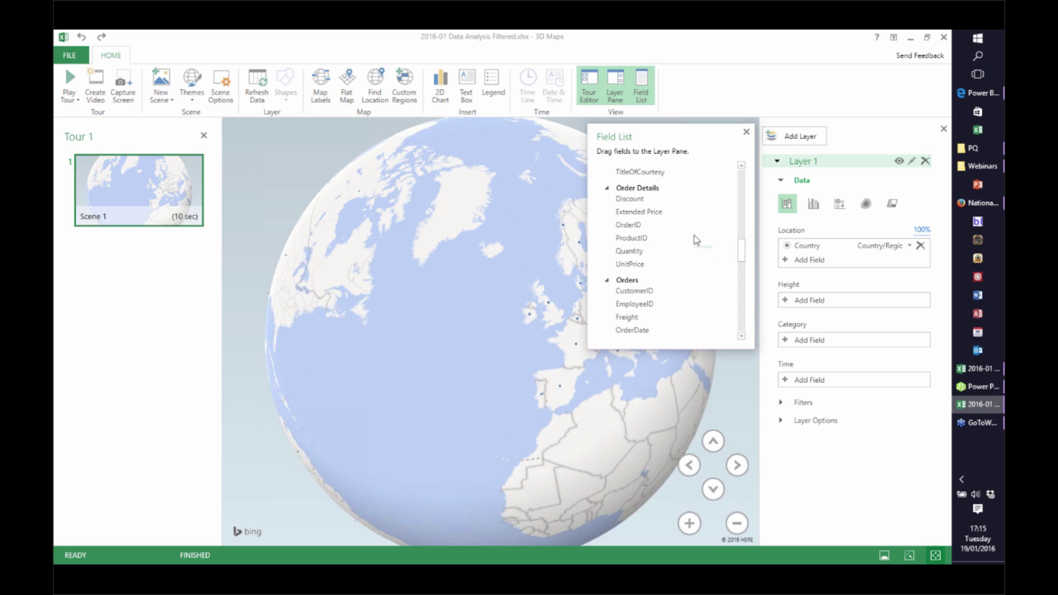
{"action": "left_click_drag", "start_coordinate": [711, 211], "coordinate": [811, 307]}
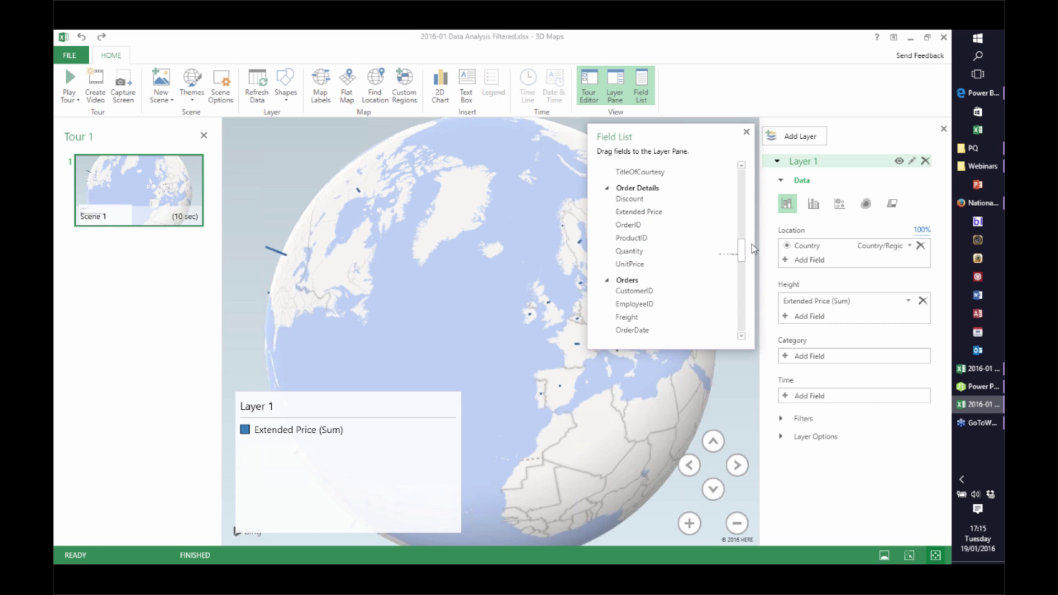
{"action": "left_click_drag", "start_coordinate": [746, 251], "coordinate": [746, 220]}
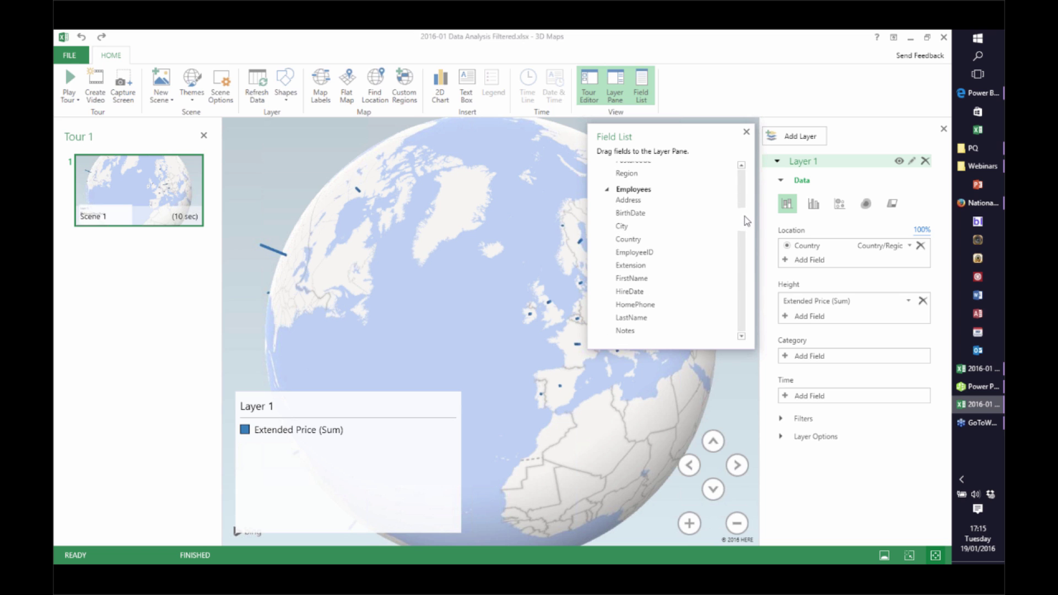
{"action": "left_click_drag", "start_coordinate": [633, 315], "coordinate": [802, 357]}
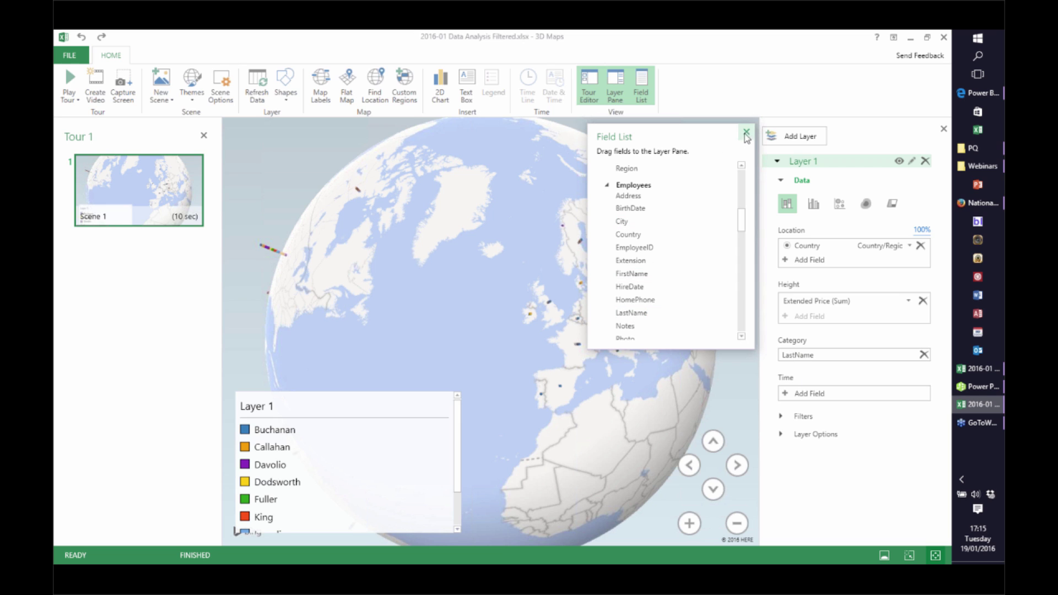
{"action": "left_click", "coordinate": [746, 132]}
{"action": "left_click_drag", "start_coordinate": [584, 305], "coordinate": [524, 235]}
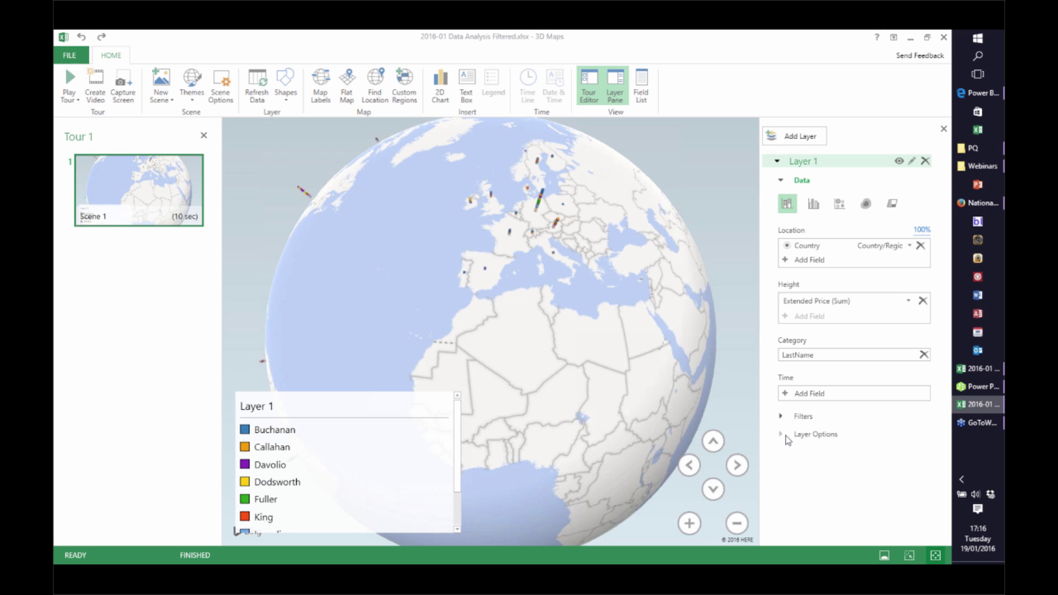
Set the columns' height to 204% and thickness to 463% in Layer Options
{"action": "left_click", "coordinate": [788, 436]}
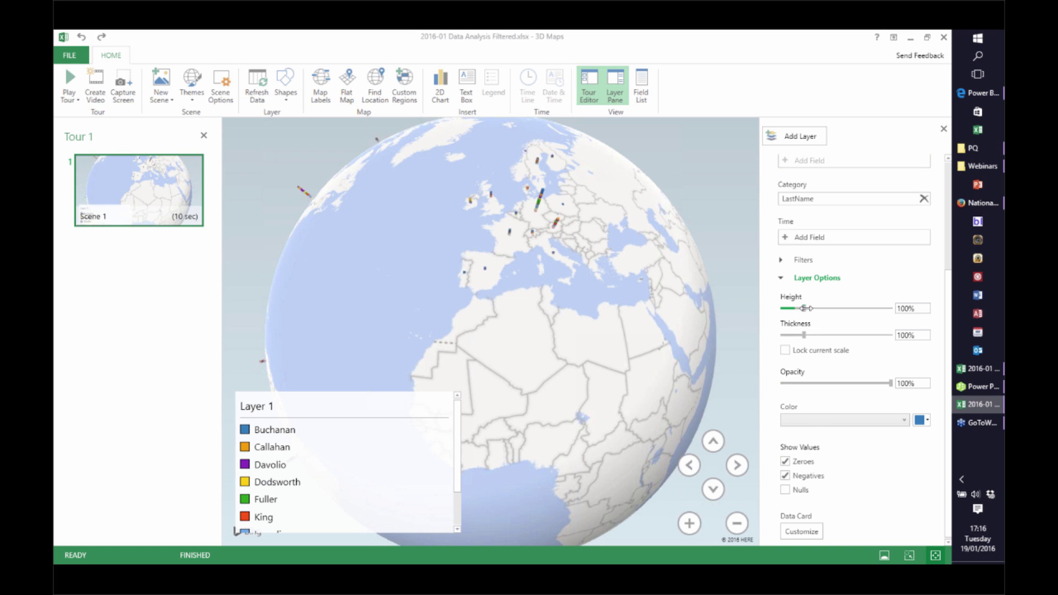
{"action": "left_click_drag", "start_coordinate": [806, 308], "coordinate": [884, 336]}
{"action": "left_click_drag", "start_coordinate": [499, 289], "coordinate": [494, 241]}
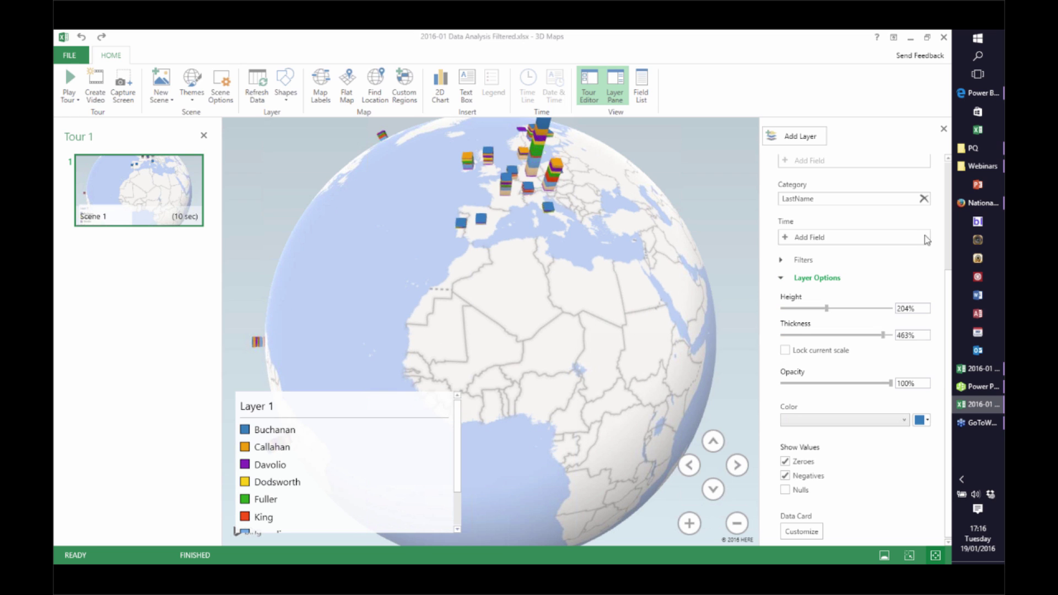
Animate the layer over Calendar Date grouped by Day and play it
{"action": "left_click", "coordinate": [786, 238]}
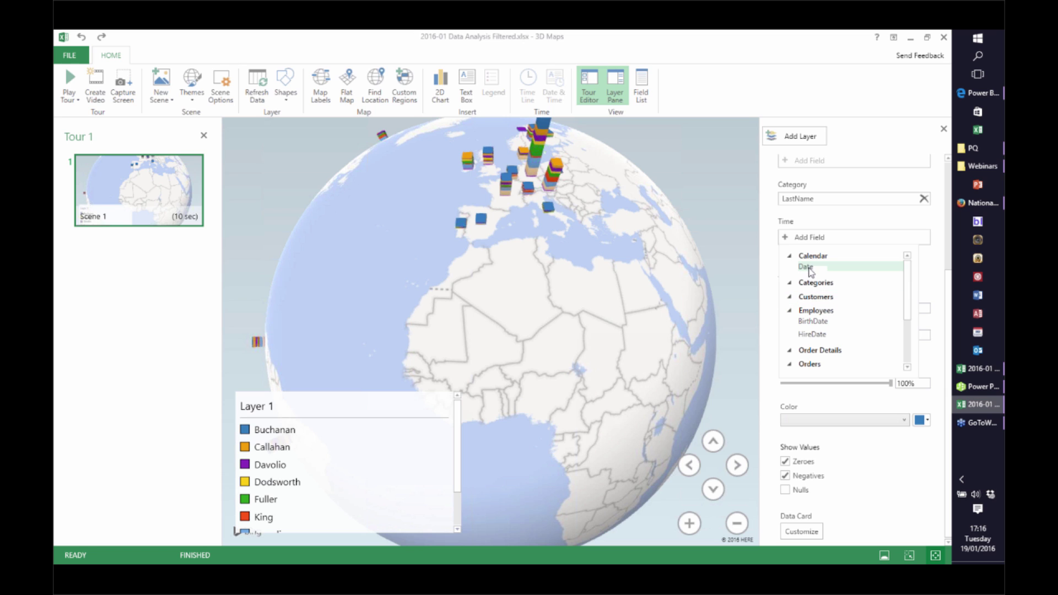
{"action": "left_click", "coordinate": [809, 268]}
{"action": "left_click", "coordinate": [909, 239]}
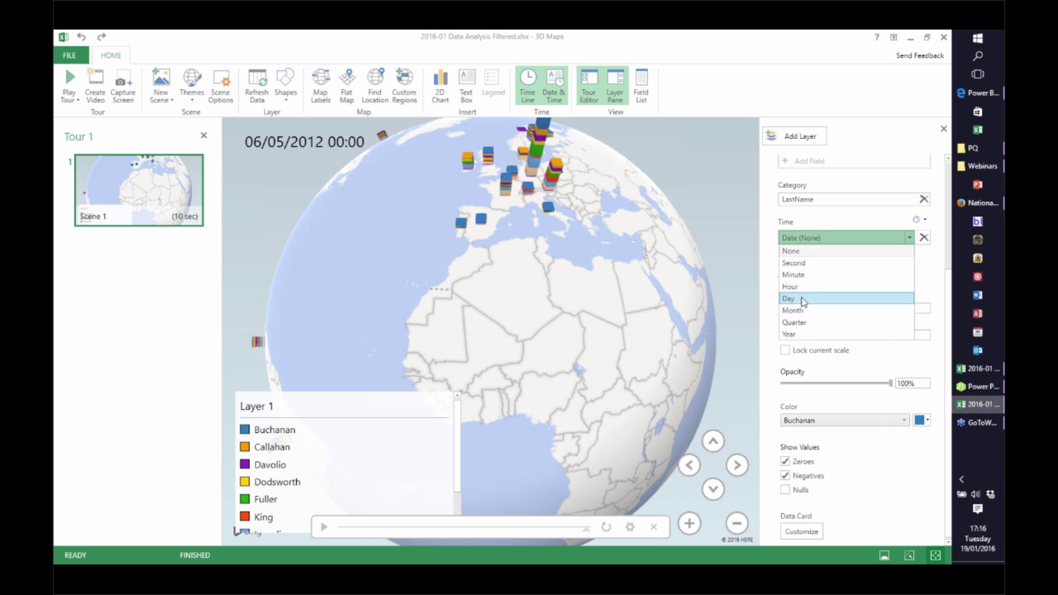
{"action": "left_click", "coordinate": [803, 299]}
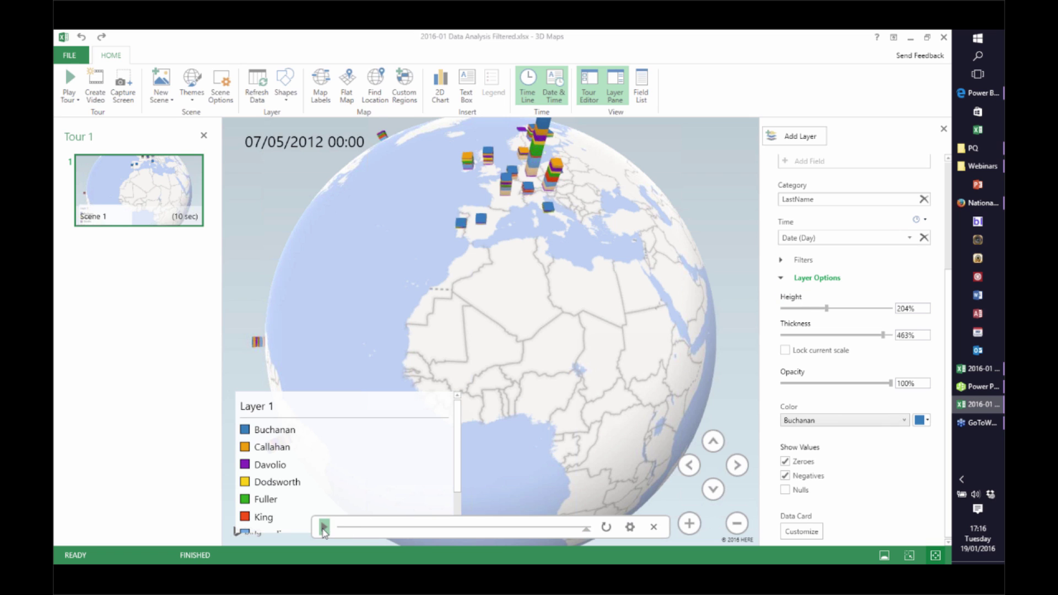
{"action": "left_click", "coordinate": [324, 527]}
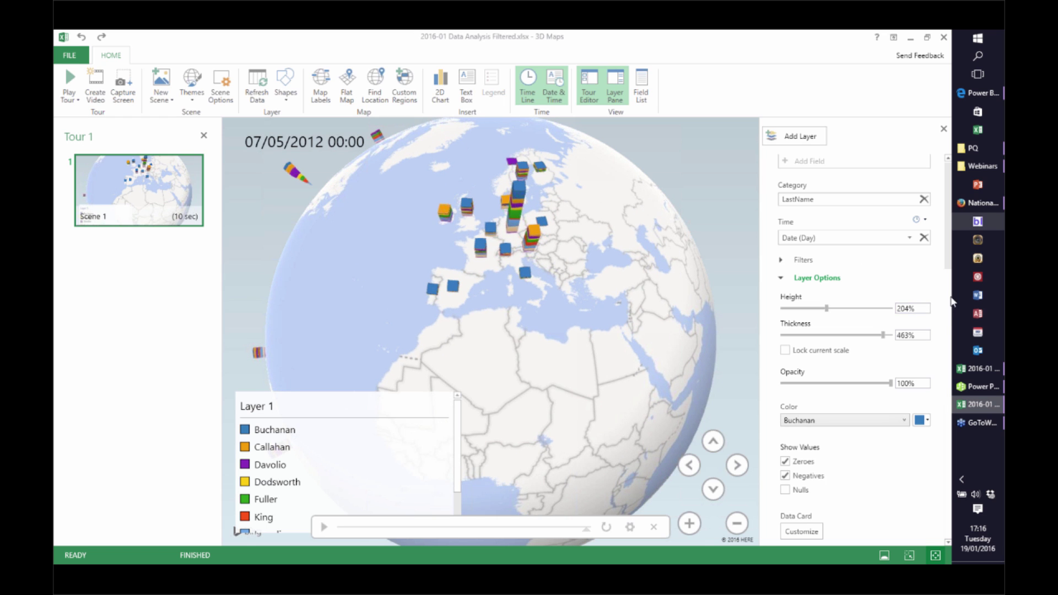
{"action": "scroll", "coordinate": [868, 231], "scroll_direction": "up", "scroll_amount": 5}
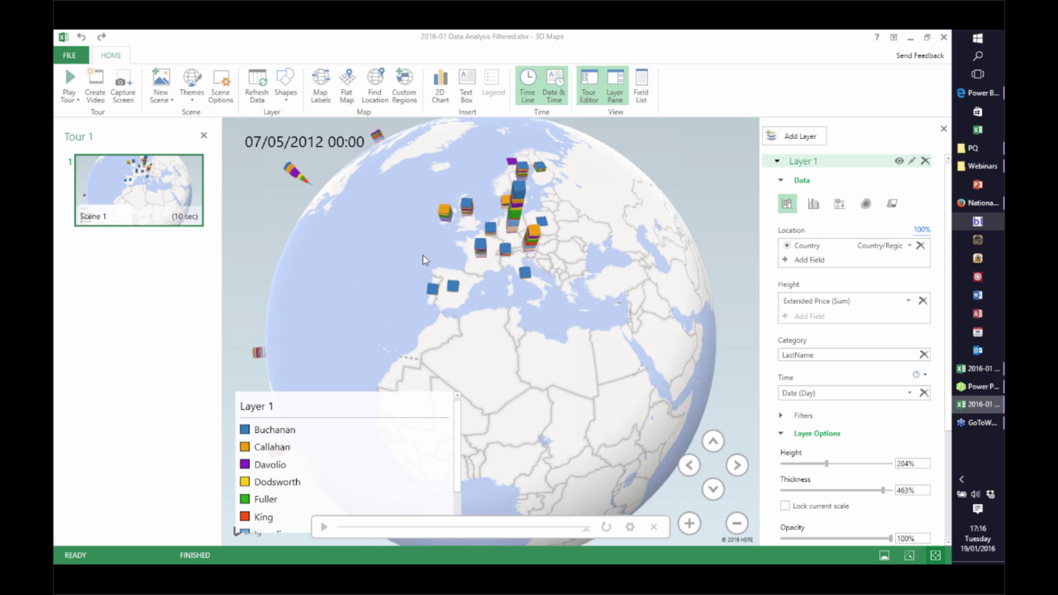
{"action": "left_click_drag", "start_coordinate": [425, 260], "coordinate": [600, 220]}
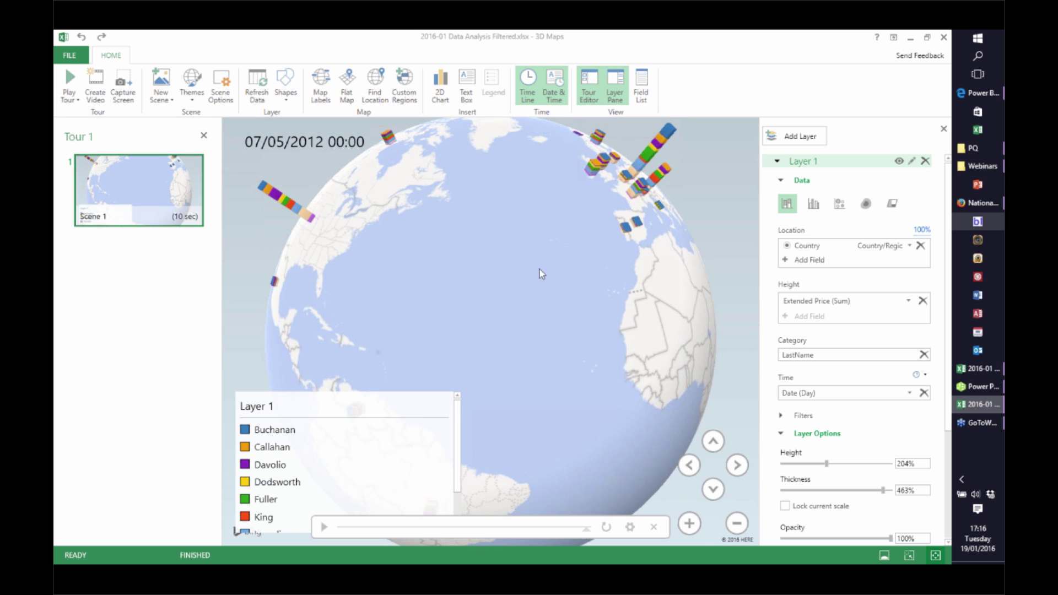
{"action": "left_click_drag", "start_coordinate": [520, 252], "coordinate": [470, 378]}
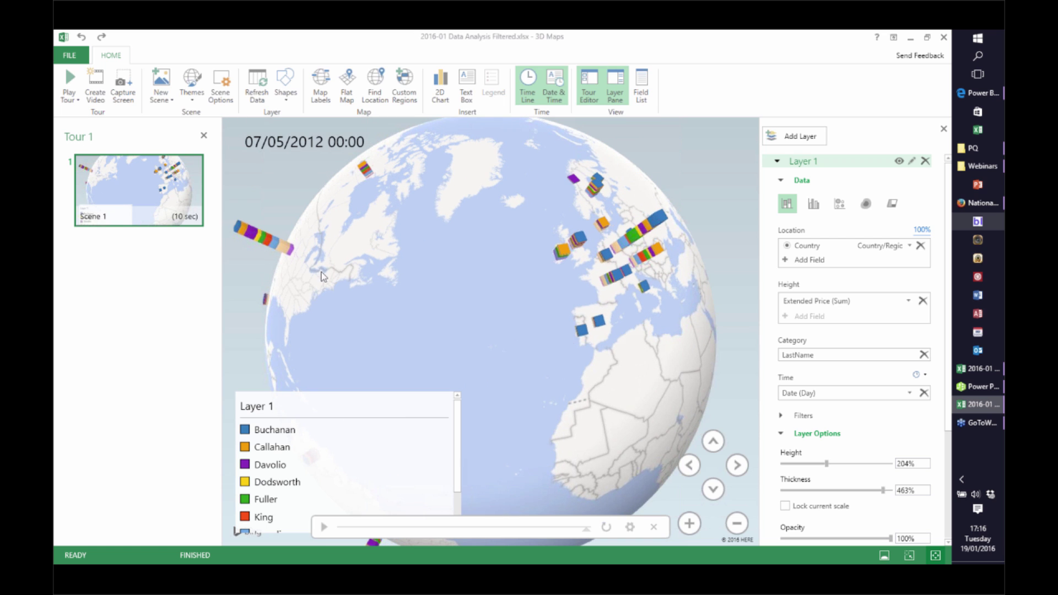
{"action": "left_click", "coordinate": [78, 101]}
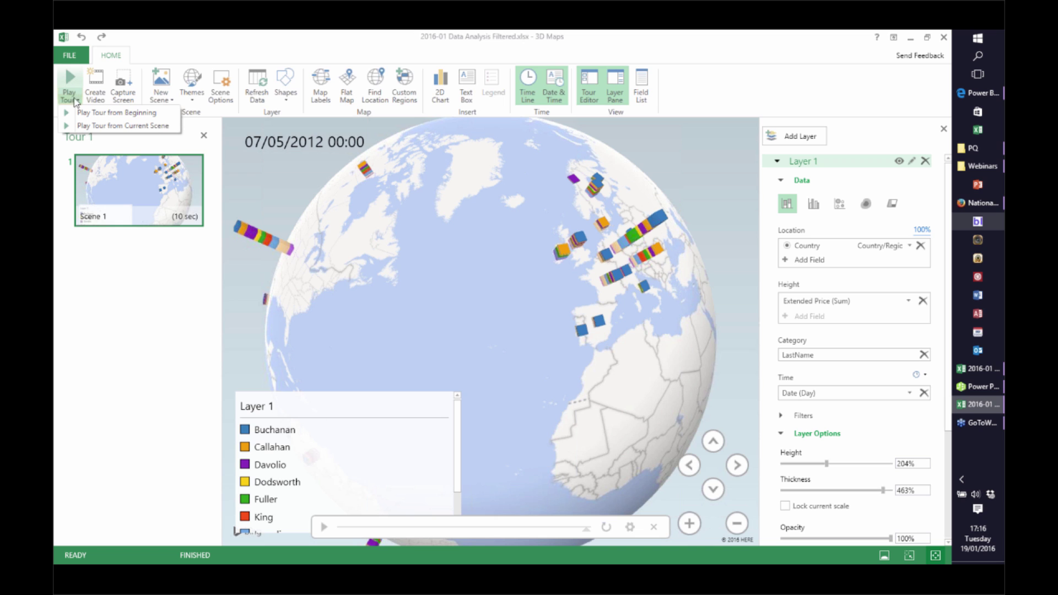
{"action": "left_click", "coordinate": [99, 91]}
{"action": "left_click", "coordinate": [99, 91]}
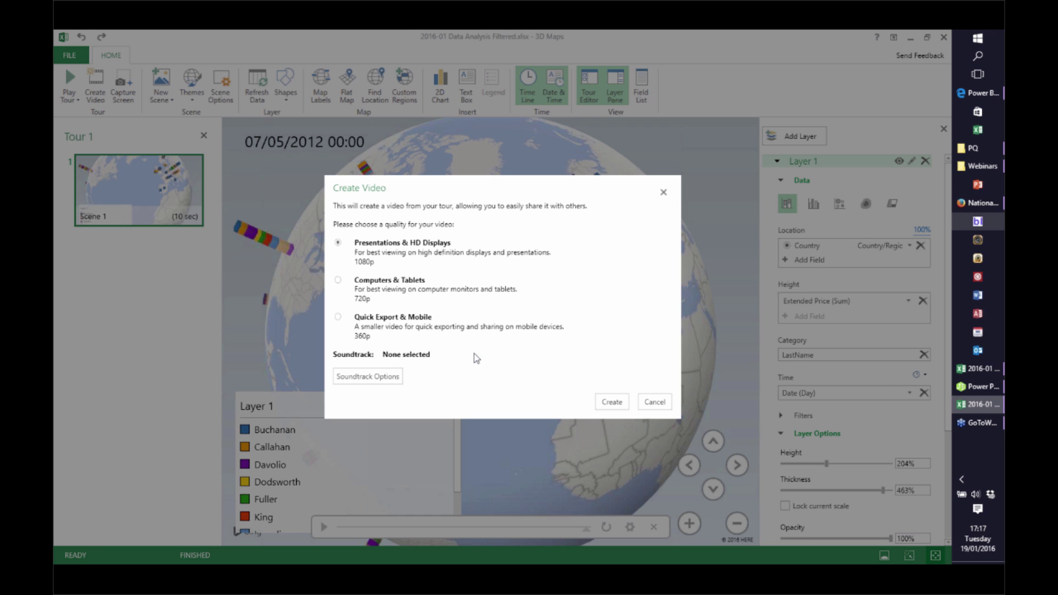
{"action": "left_click", "coordinate": [654, 402]}
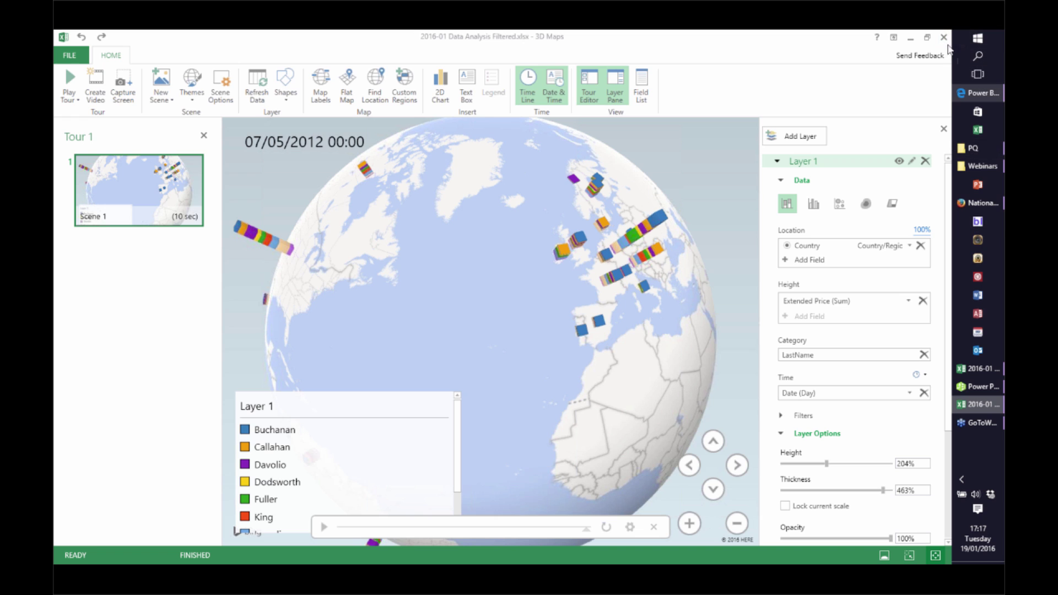
Close 3D Maps and the 2016-01 Data Analysis Filtered workbook, discarding its unsaved changes
{"action": "left_click", "coordinate": [944, 38]}
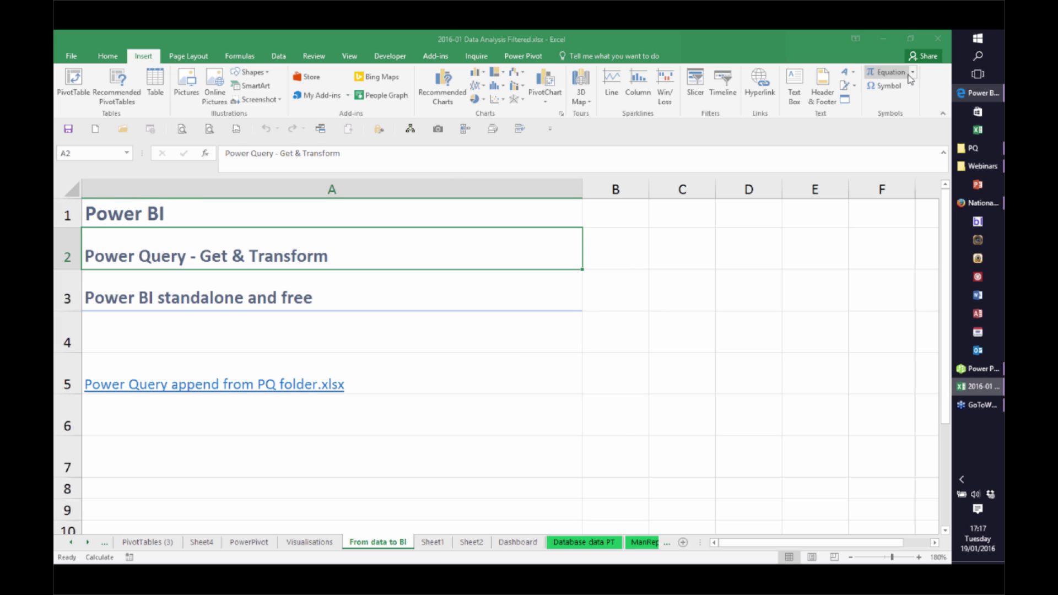
{"action": "left_click", "coordinate": [939, 40]}
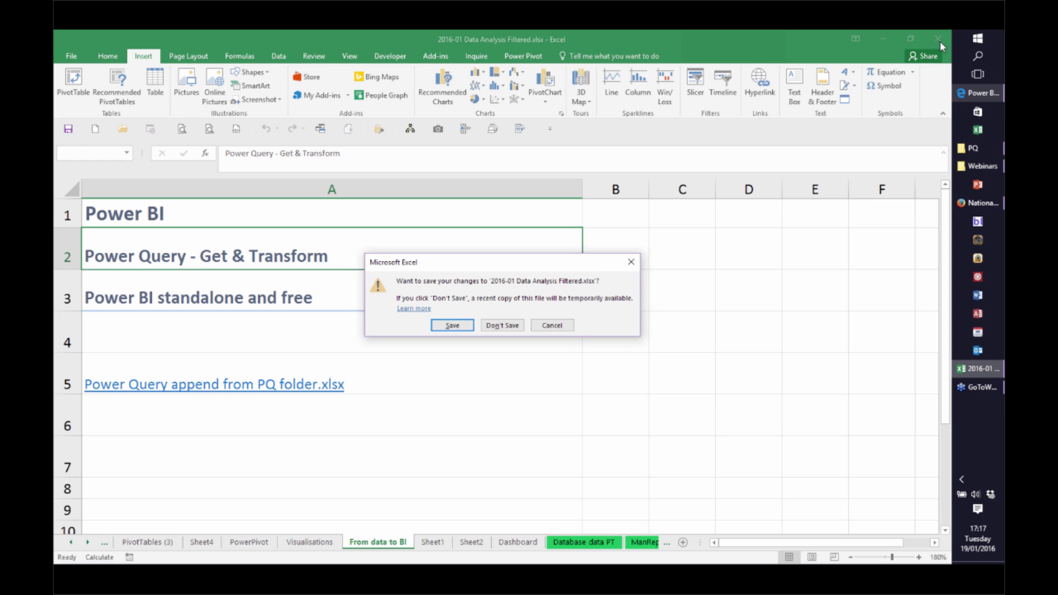
{"action": "left_click", "coordinate": [503, 328]}
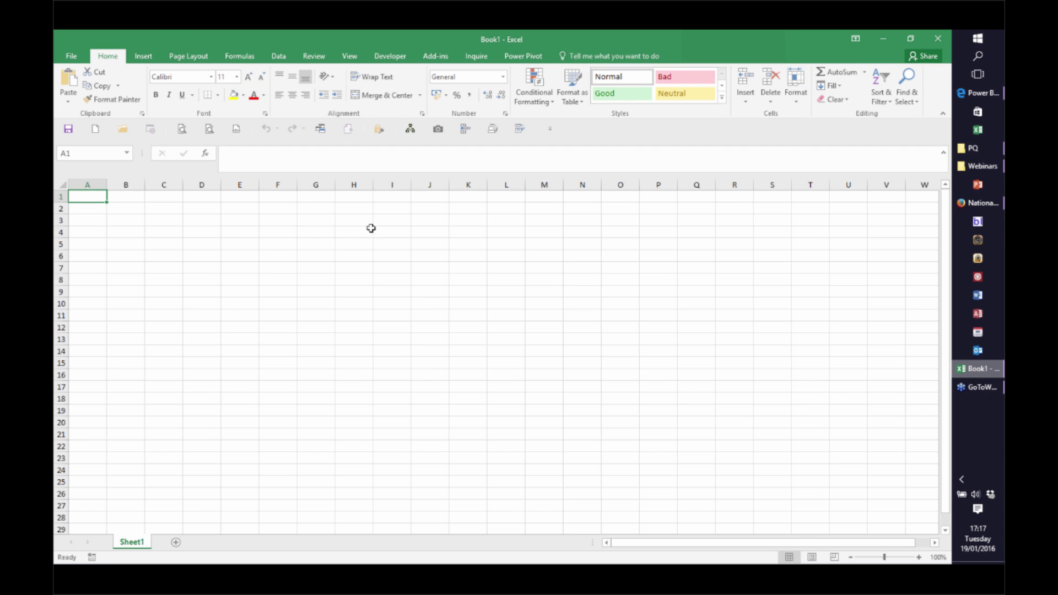
Open Power Query append from PQ folder.xlsx from the recent workbooks list
{"action": "left_click", "coordinate": [281, 57]}
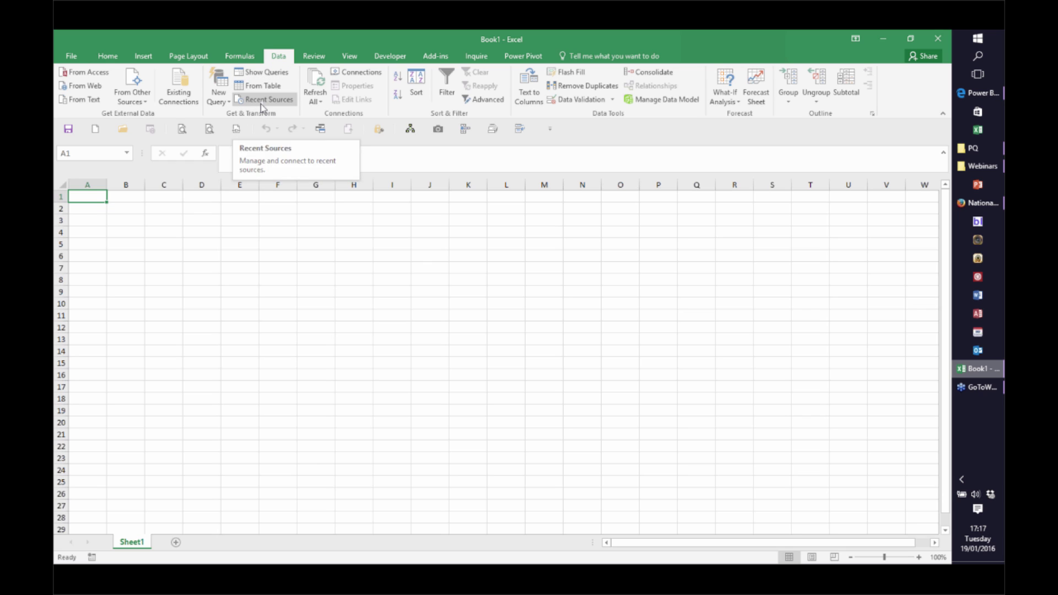
{"action": "left_click", "coordinate": [71, 57]}
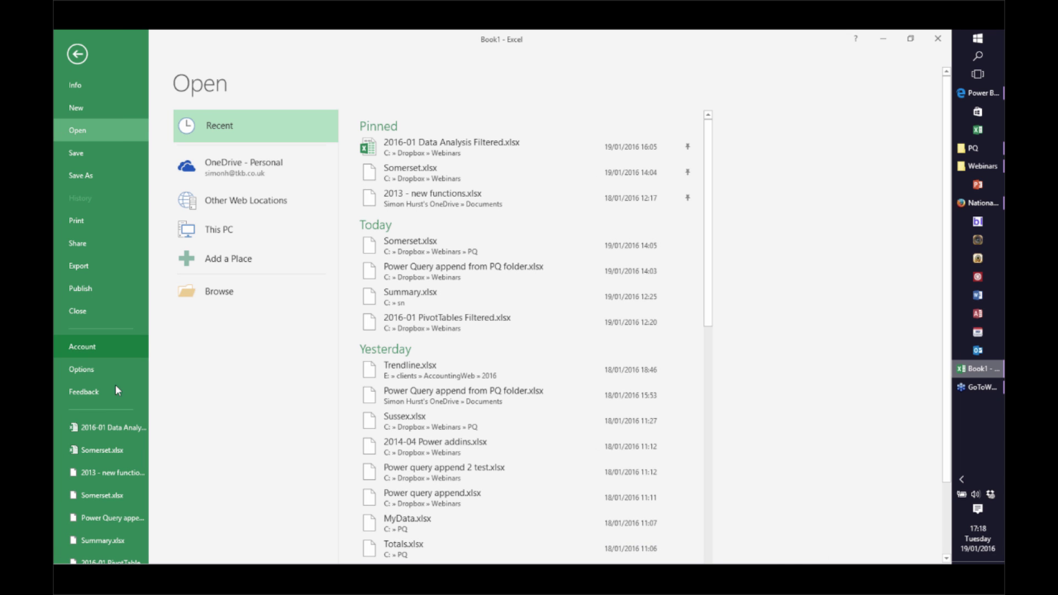
{"action": "left_click", "coordinate": [110, 515]}
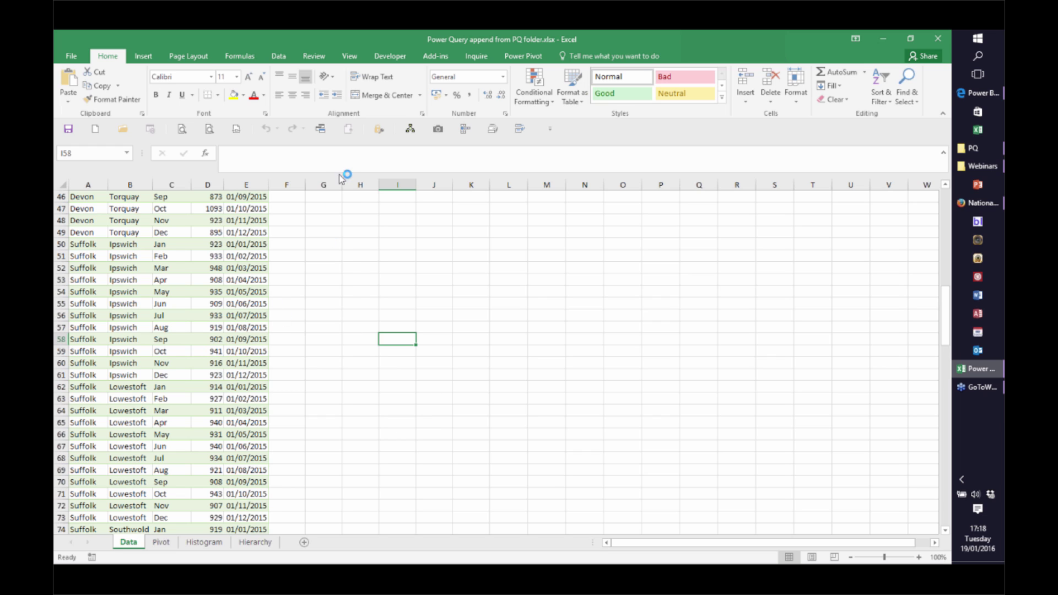
Browse the Data > New Query sources, then show the Workbook Queries pane widened to read load status
{"action": "left_click", "coordinate": [278, 58]}
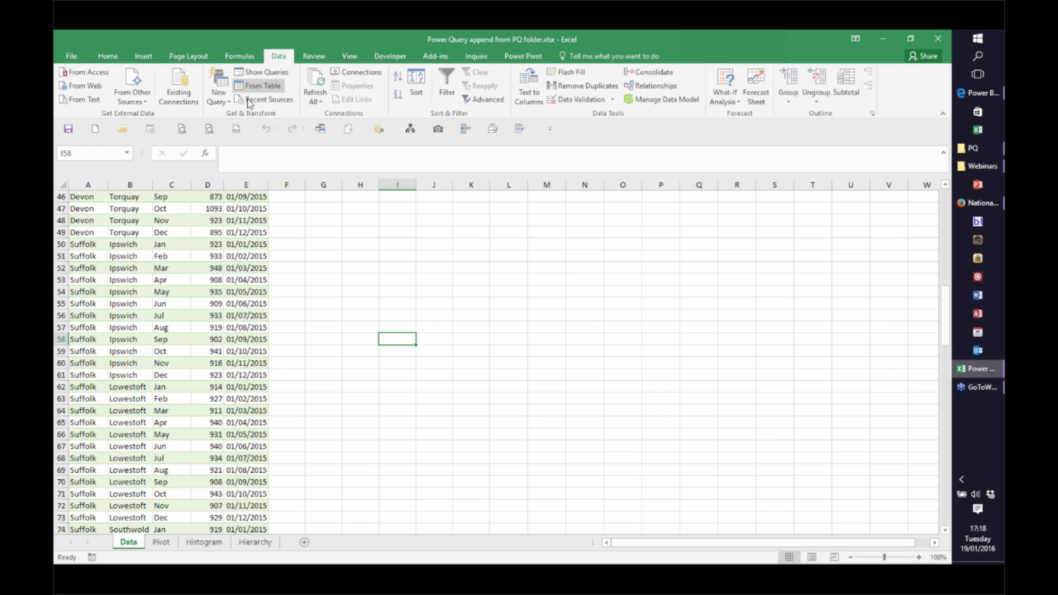
{"action": "left_click", "coordinate": [223, 104]}
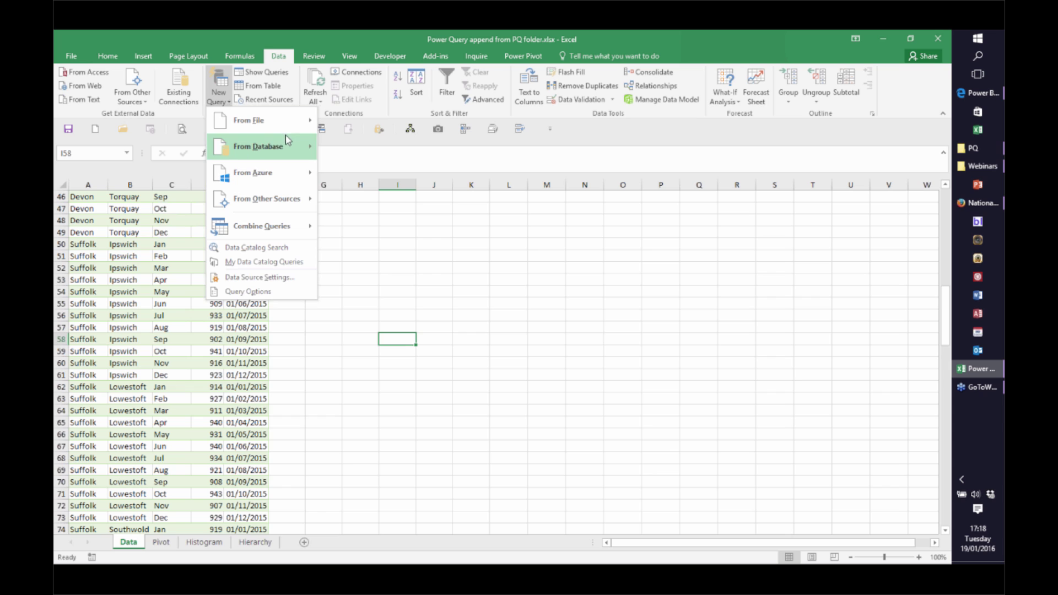
{"action": "mouse_move", "coordinate": [298, 130]}
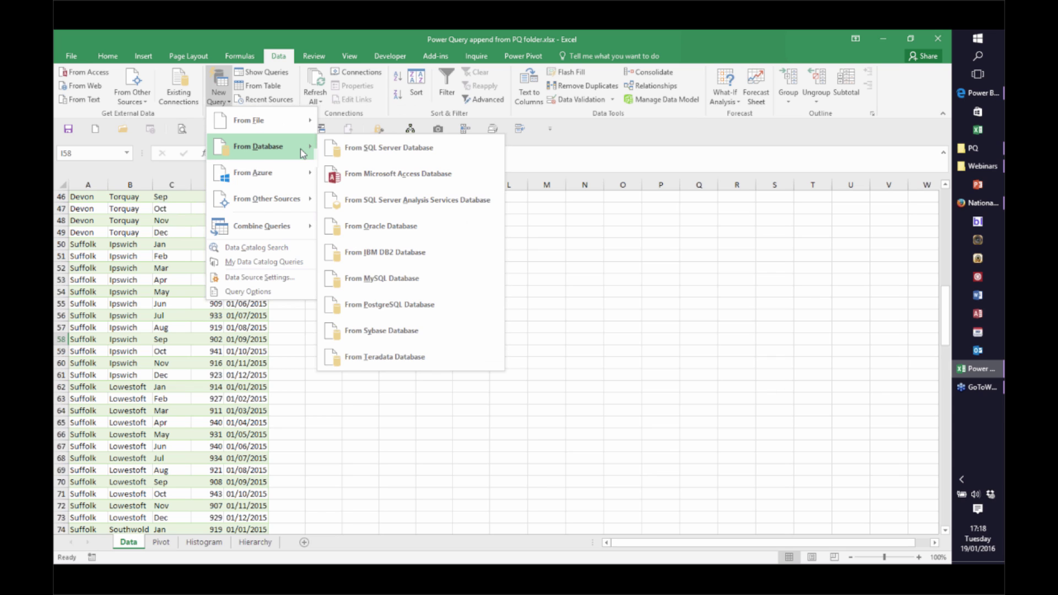
{"action": "mouse_move", "coordinate": [307, 185]}
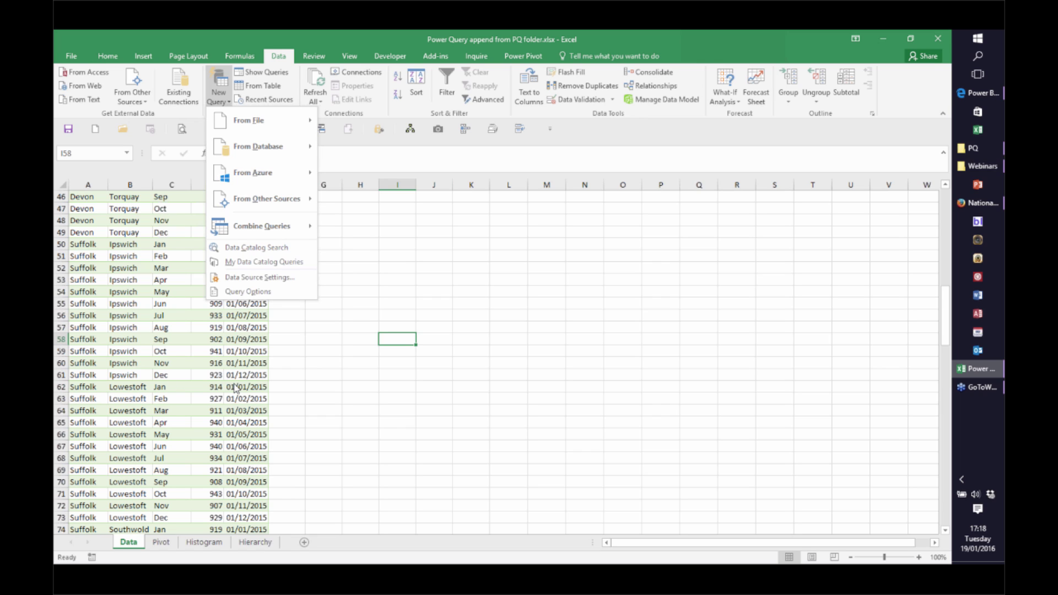
{"action": "left_click", "coordinate": [215, 365]}
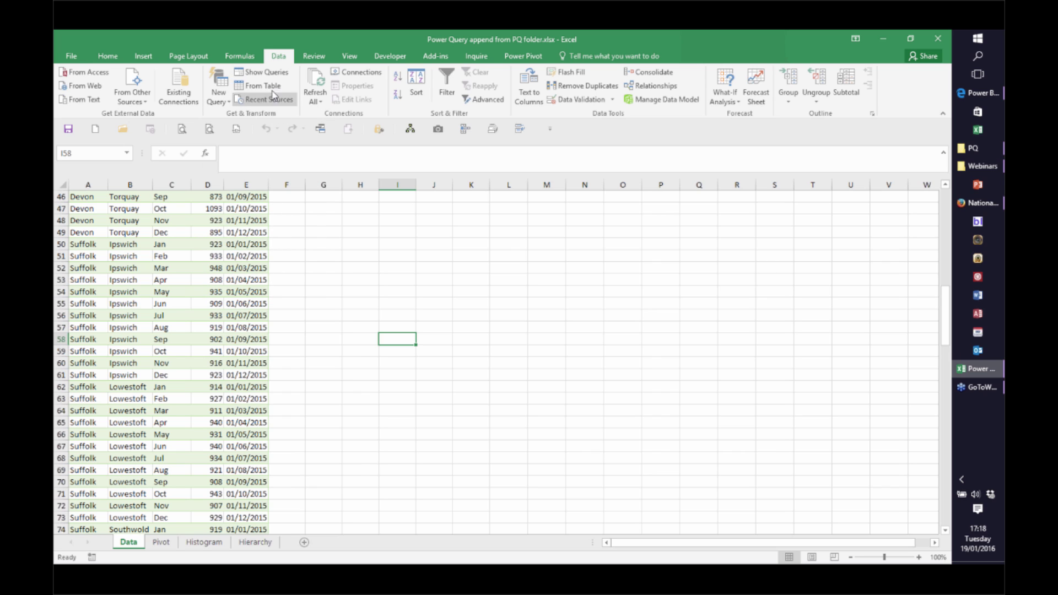
{"action": "left_click", "coordinate": [263, 73]}
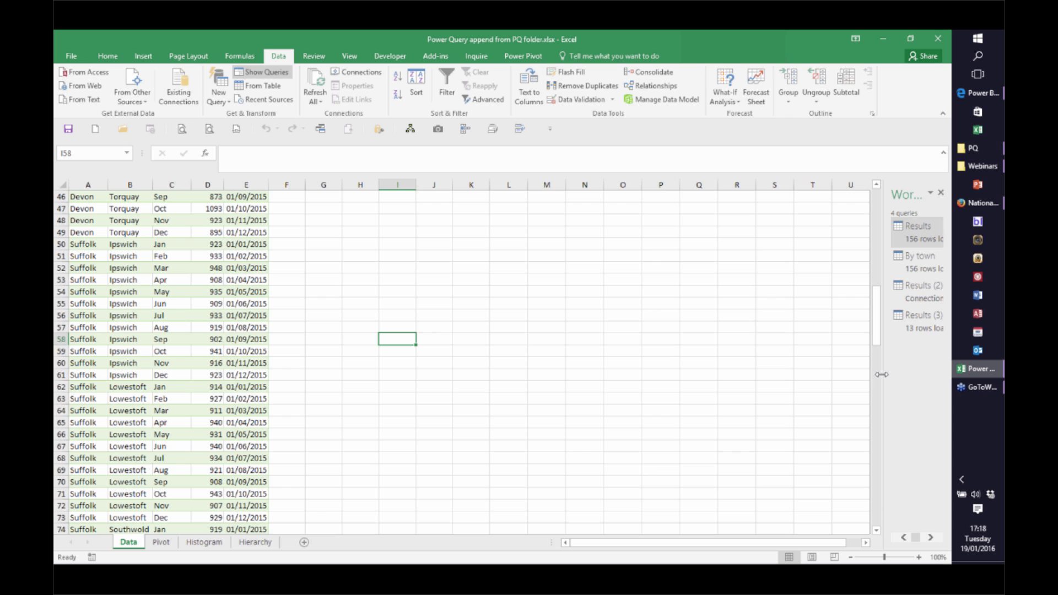
{"action": "left_click_drag", "start_coordinate": [882, 373], "coordinate": [717, 368]}
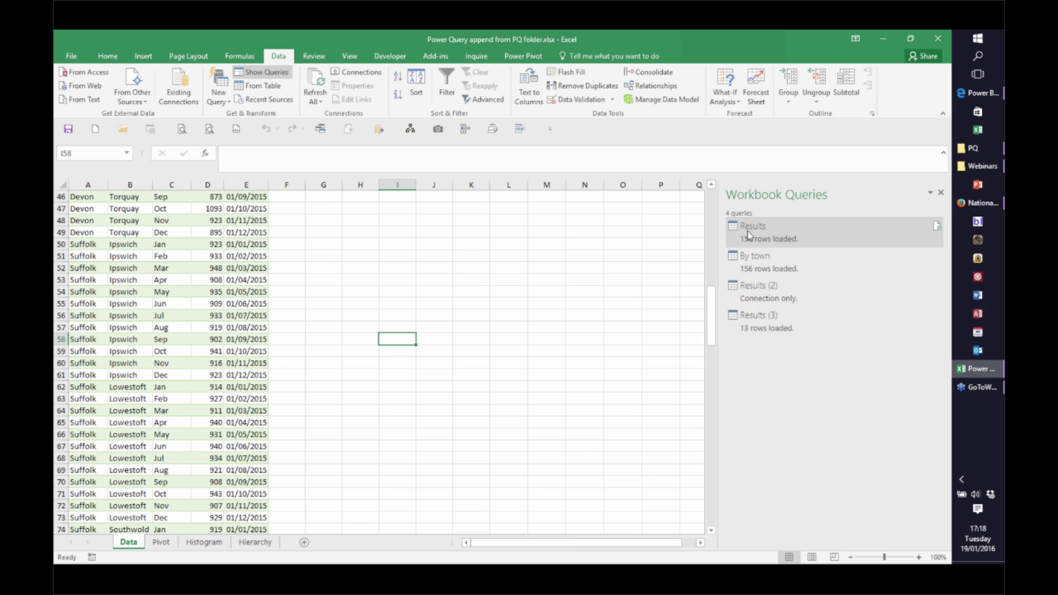
{"action": "left_click", "coordinate": [756, 234]}
{"action": "right_click", "coordinate": [748, 232]}
{"action": "left_click", "coordinate": [782, 239]}
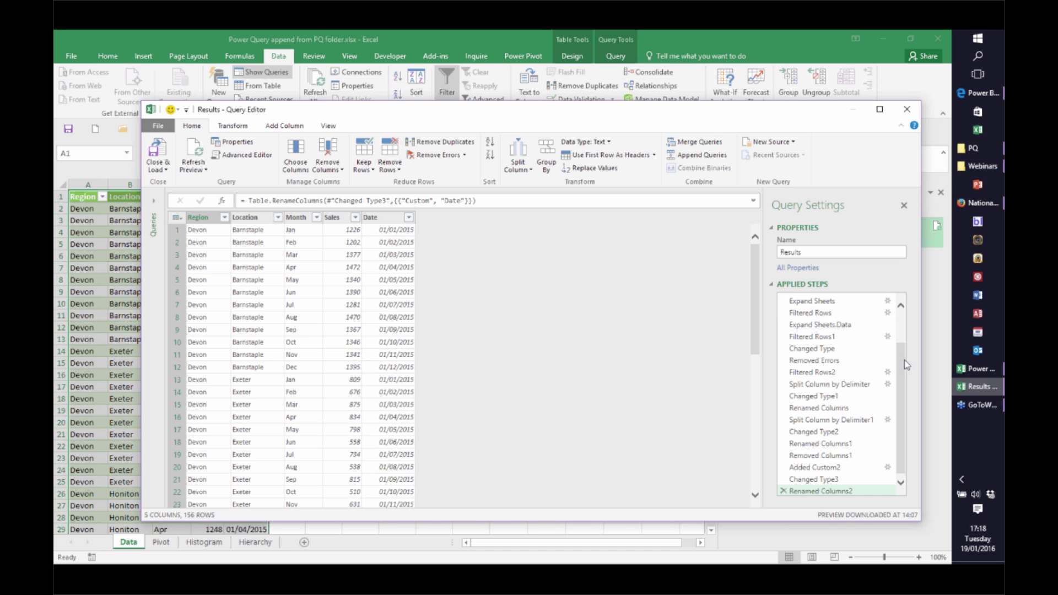
{"action": "scroll", "coordinate": [905, 365], "scroll_direction": "up", "scroll_amount": 2}
{"action": "left_click", "coordinate": [814, 299]}
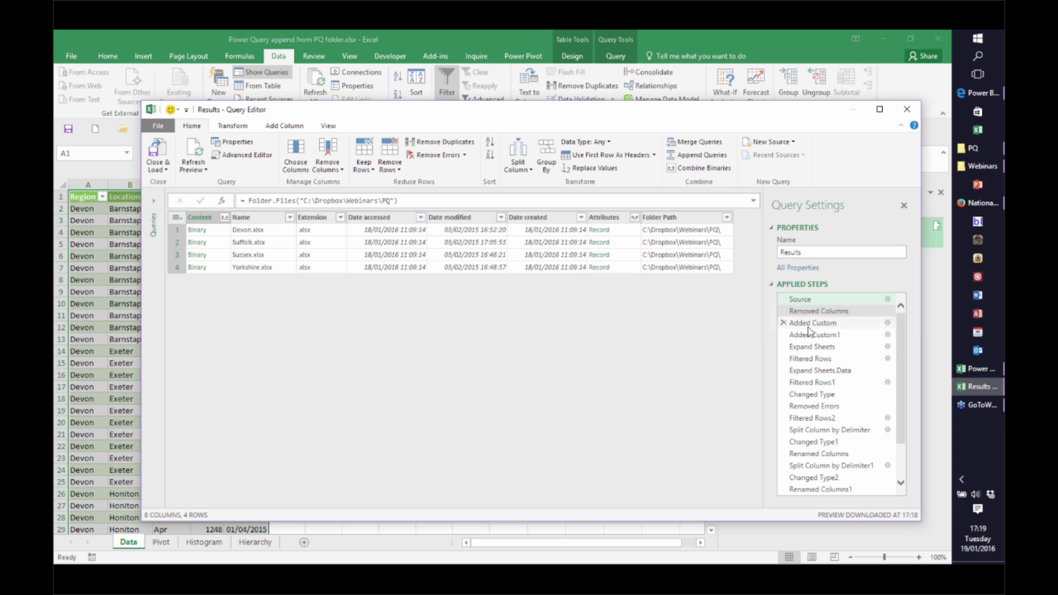
{"action": "left_click", "coordinate": [818, 347]}
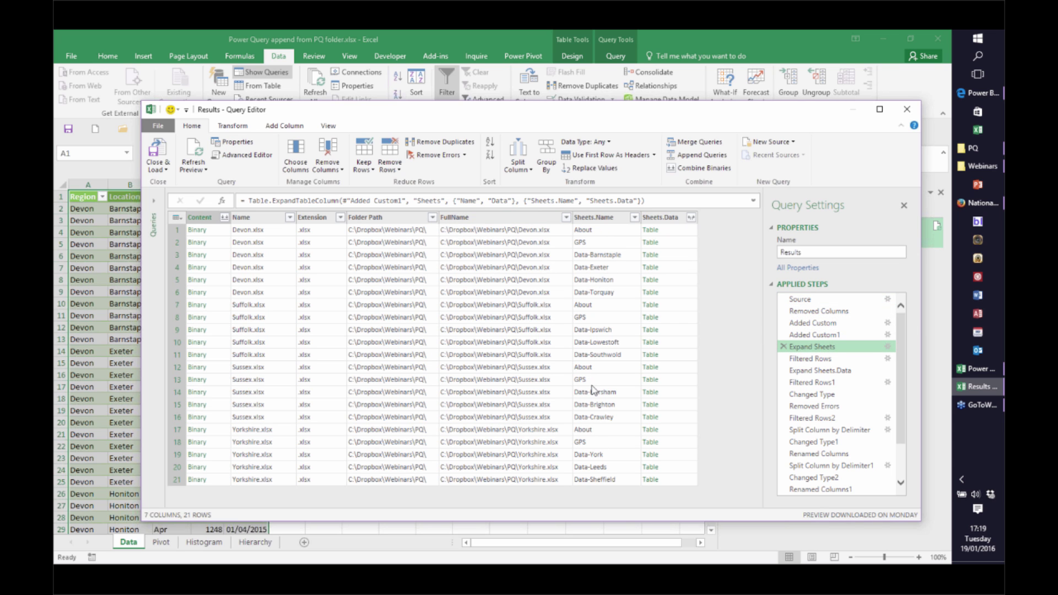
{"action": "left_click", "coordinate": [803, 359]}
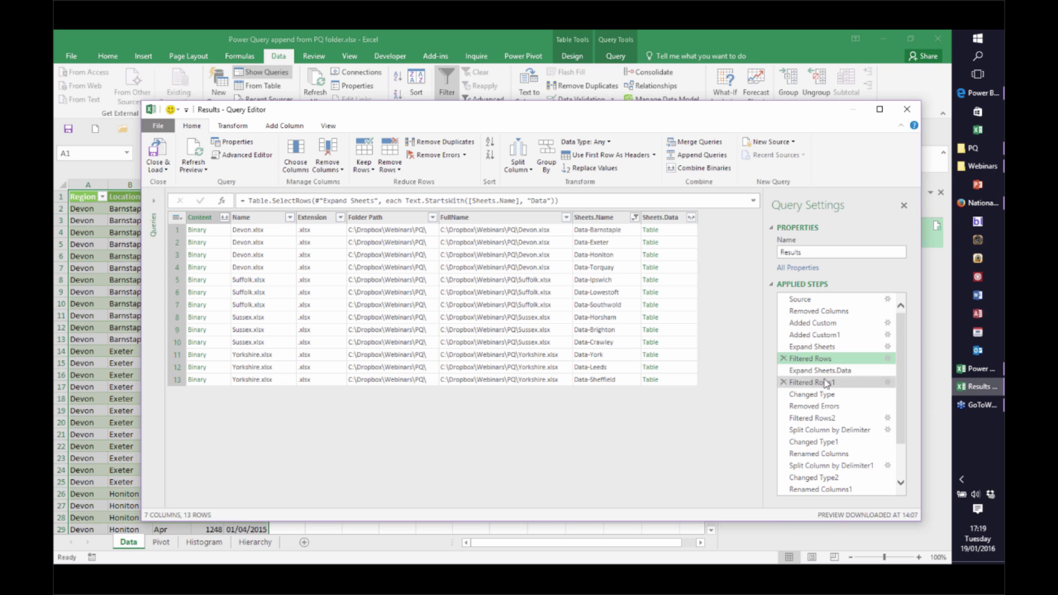
{"action": "left_click", "coordinate": [823, 372]}
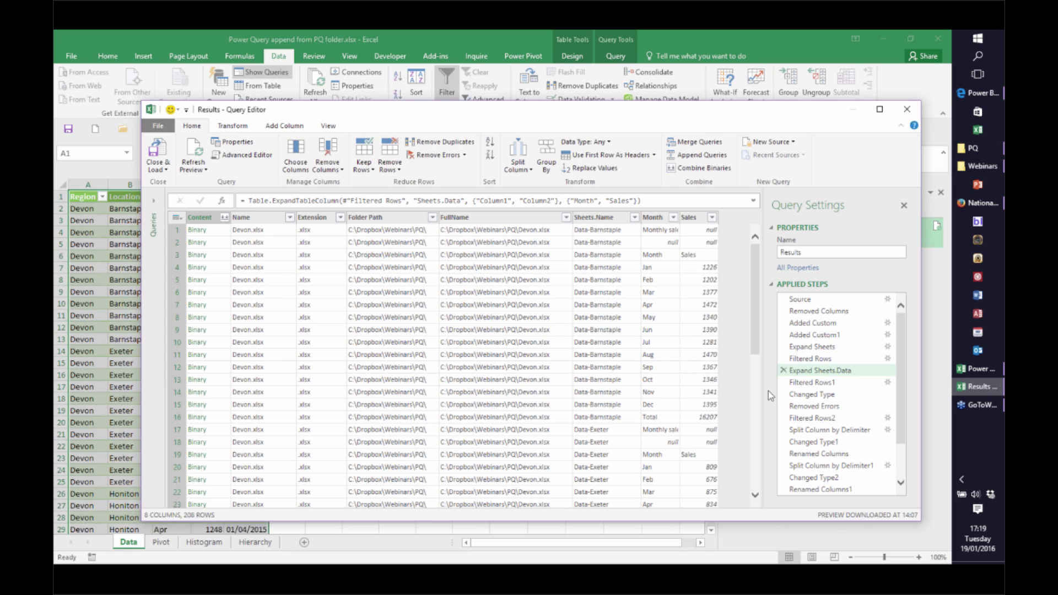
{"action": "left_click", "coordinate": [794, 385]}
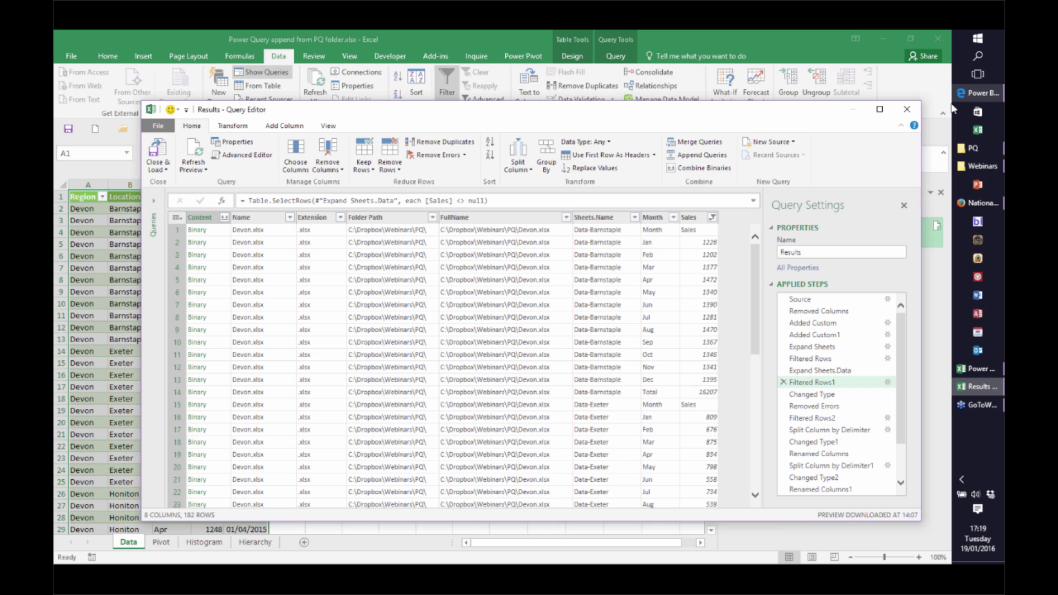
{"action": "left_click", "coordinate": [906, 110]}
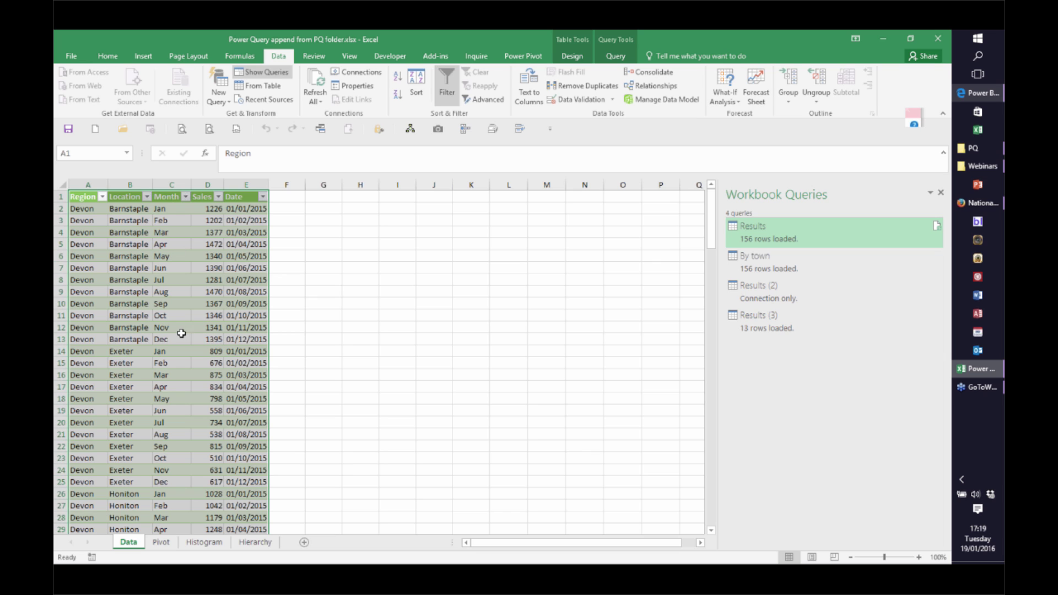
Review the Pivot and Histogram sheets and the By town query, ending on the Hierarchy sheet
{"action": "left_click", "coordinate": [161, 541]}
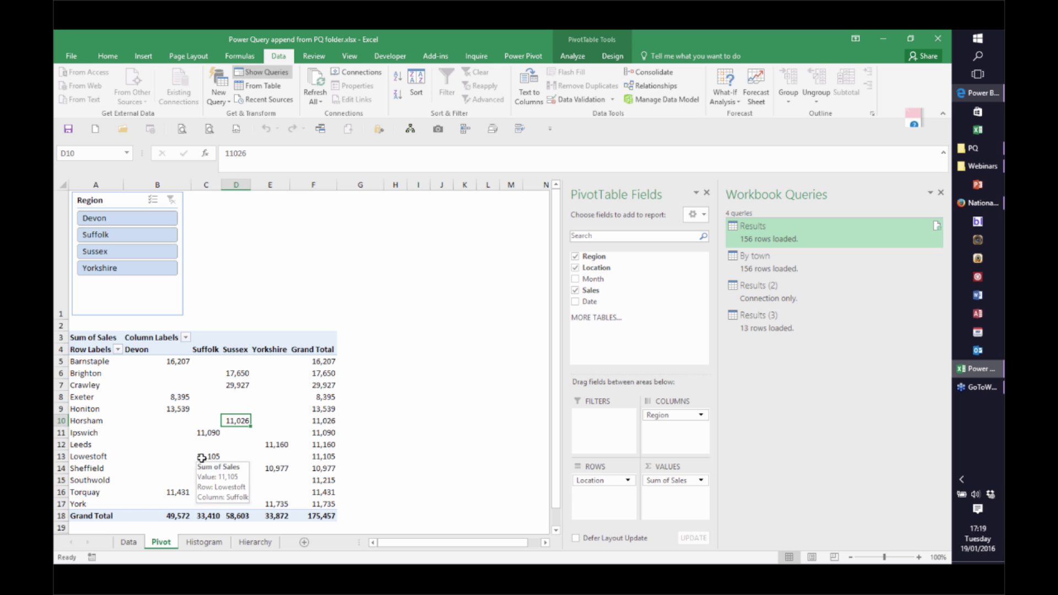
{"action": "left_click", "coordinate": [204, 541]}
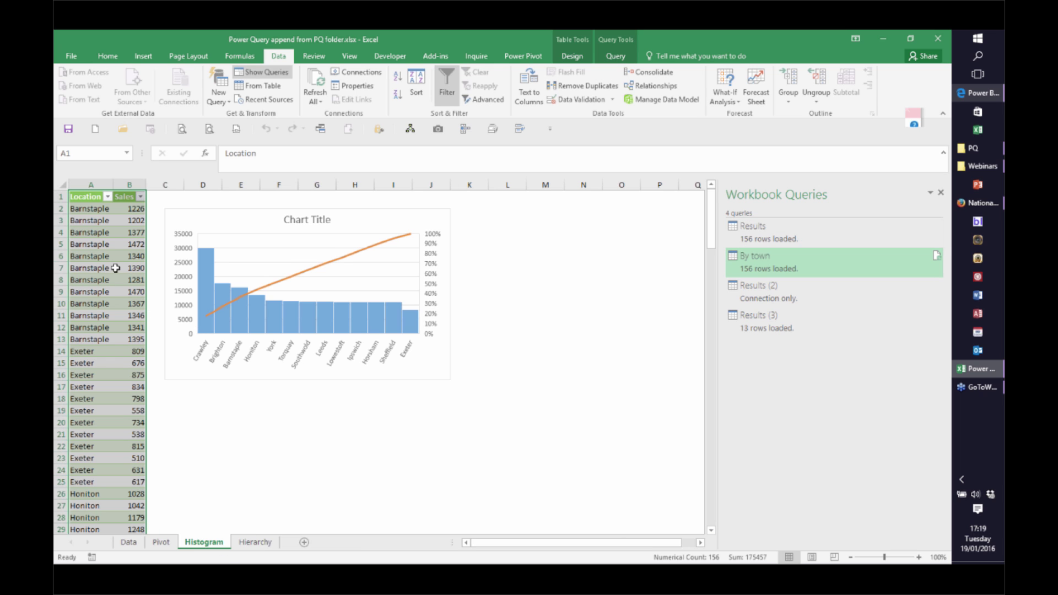
{"action": "right_click", "coordinate": [750, 264]}
{"action": "left_click", "coordinate": [771, 271]}
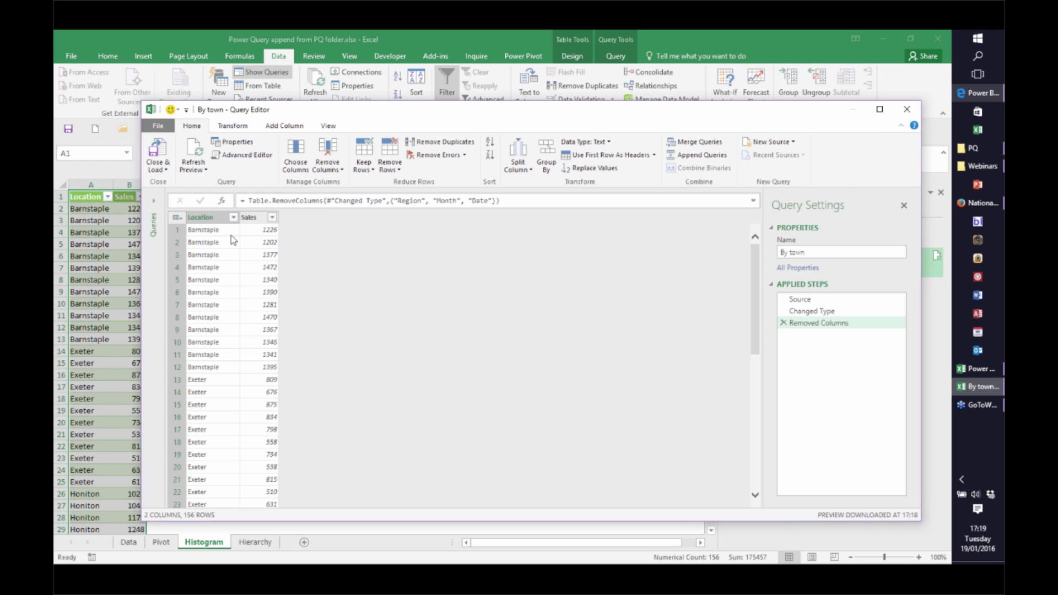
{"action": "left_click", "coordinate": [906, 109]}
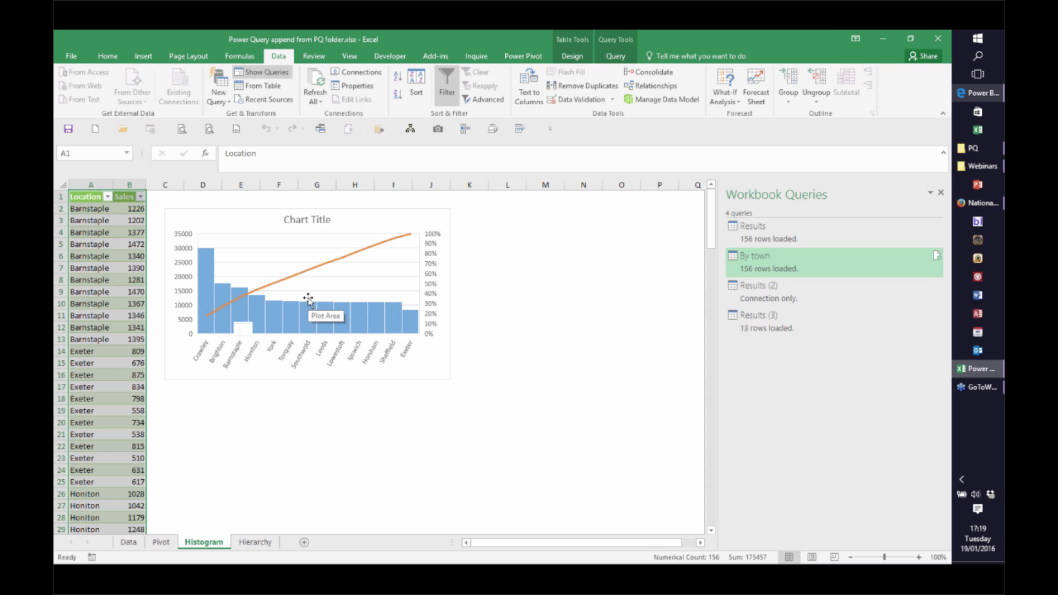
{"action": "left_click", "coordinate": [255, 542]}
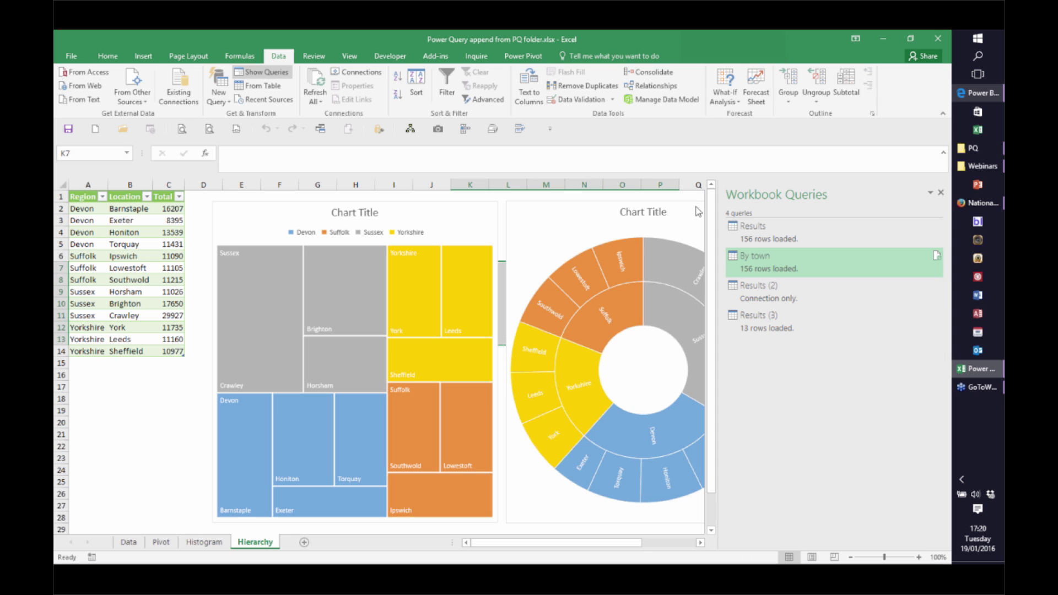
Narrow the queries pane to reveal the full sunburst, then bring up Somerset.xlsx's Data-Taunton sheet
{"action": "left_click_drag", "start_coordinate": [721, 230], "coordinate": [858, 231]}
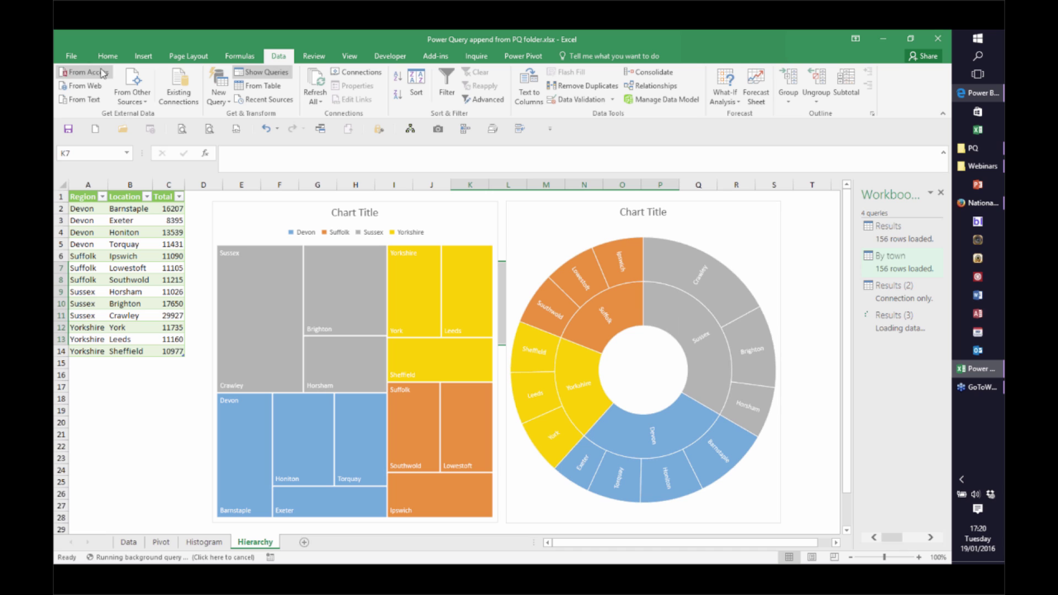
{"action": "left_click", "coordinate": [70, 57]}
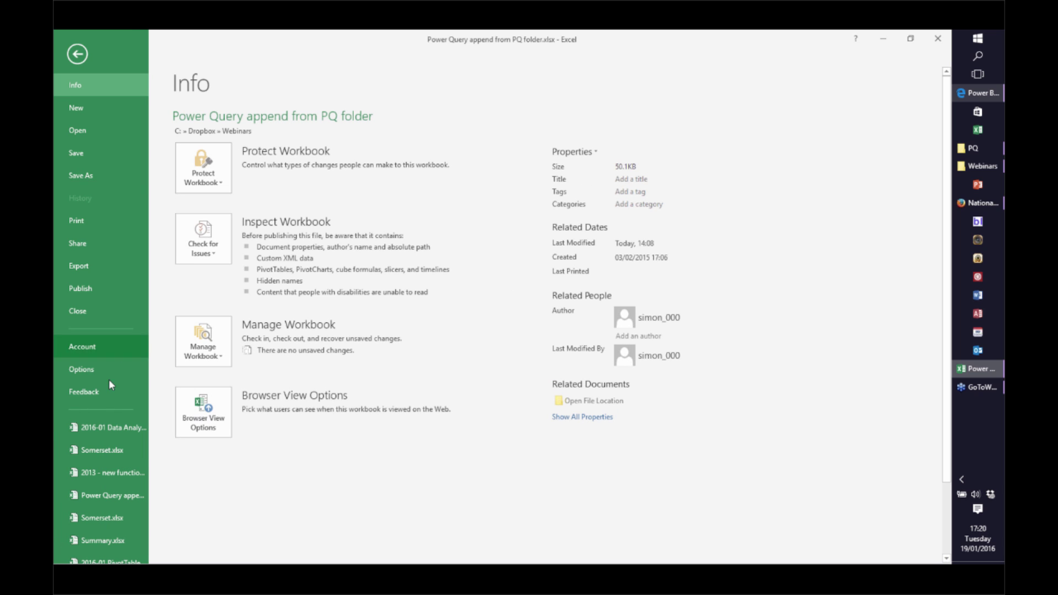
{"action": "key", "text": "Escape"}
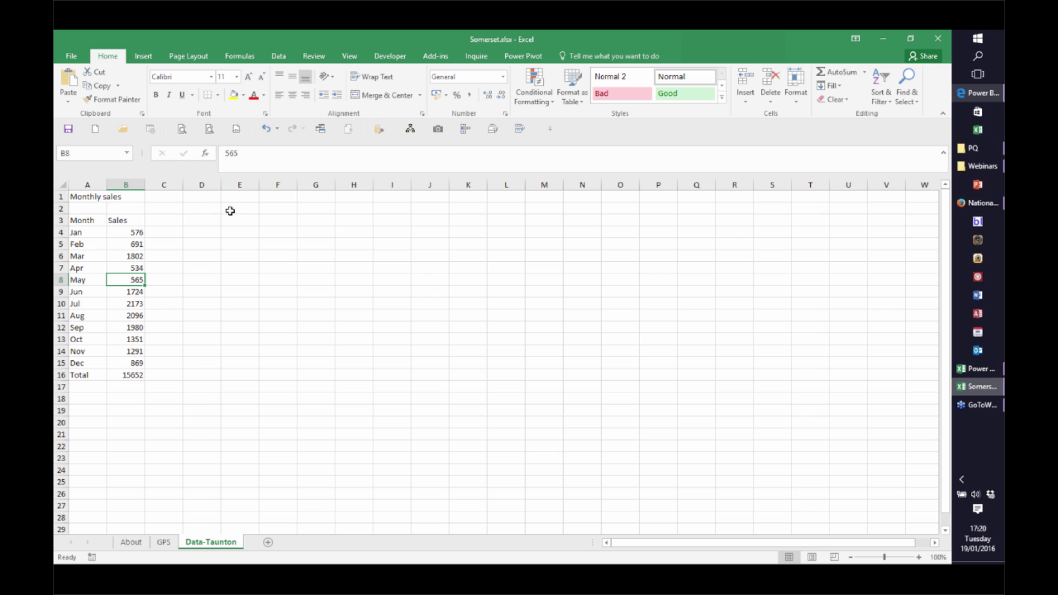
Save Somerset.xlsx into the PQ folder beside the other county workbooks, then close it
{"action": "key", "text": "F12"}
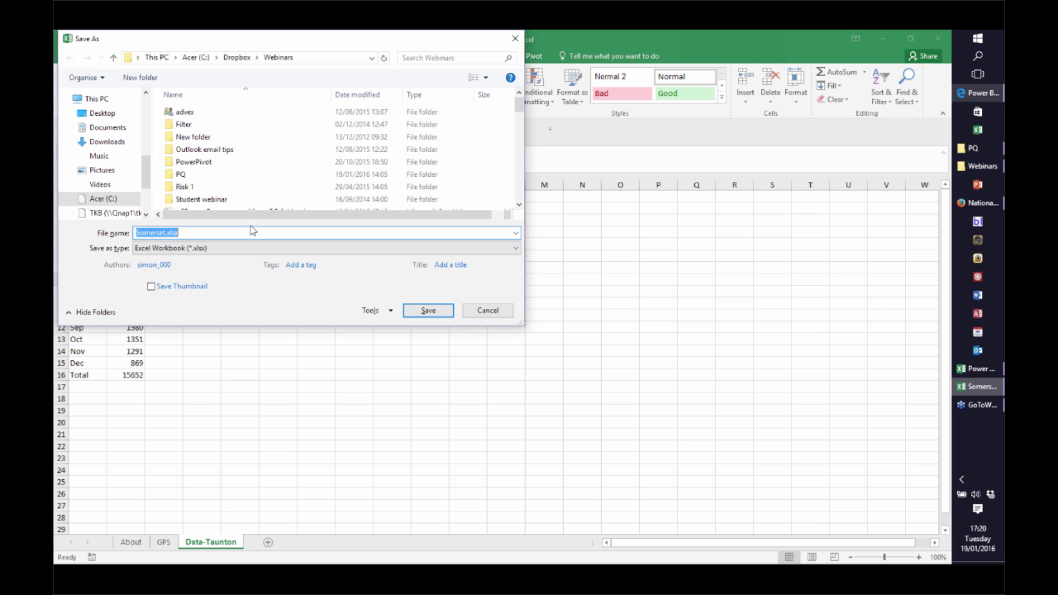
{"action": "left_click", "coordinate": [177, 175]}
{"action": "double_click", "coordinate": [178, 175]}
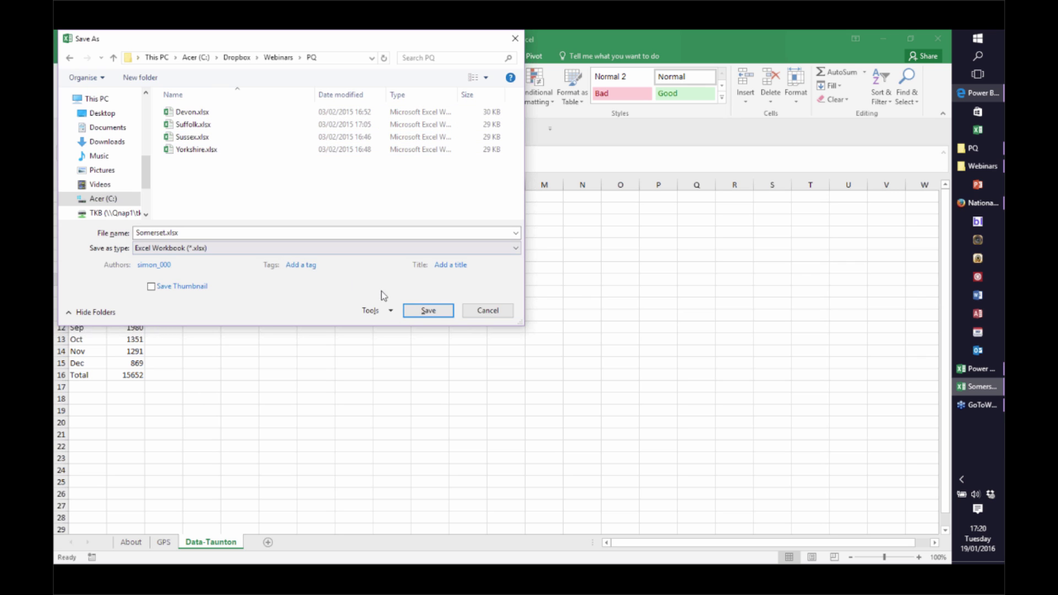
{"action": "left_click", "coordinate": [427, 311]}
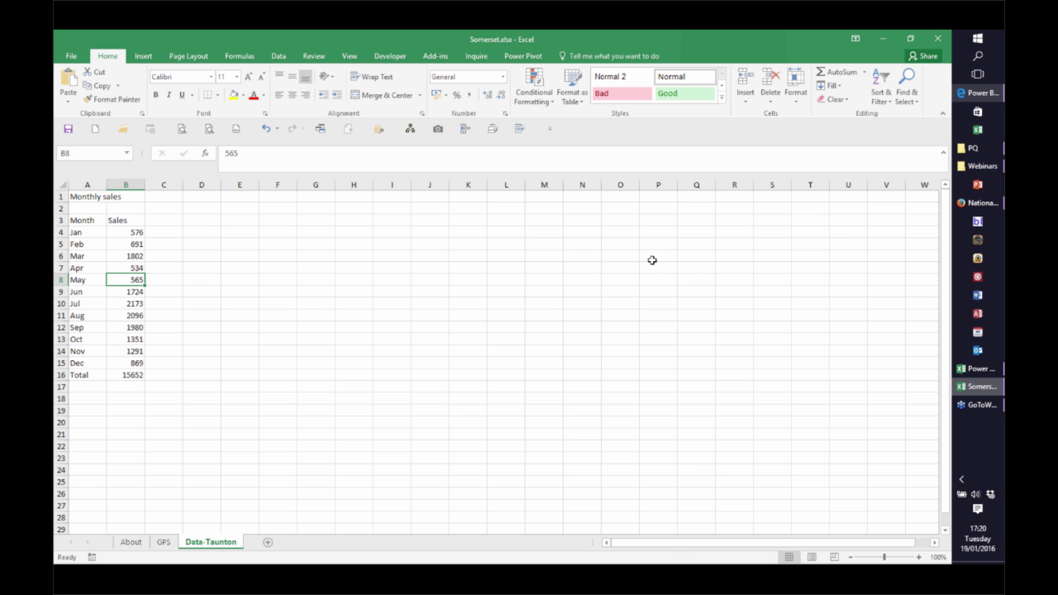
{"action": "left_click", "coordinate": [938, 38]}
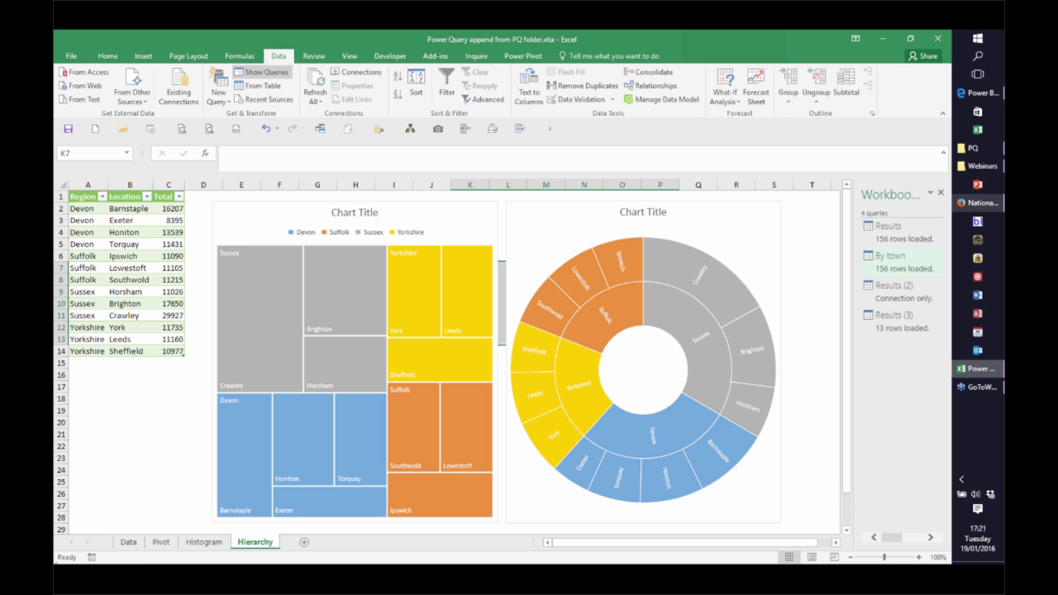
Run Refresh All (Ctrl+Alt+F5) so the queries pick up the new Somerset file
{"action": "key", "text": "ctrl+alt+F5"}
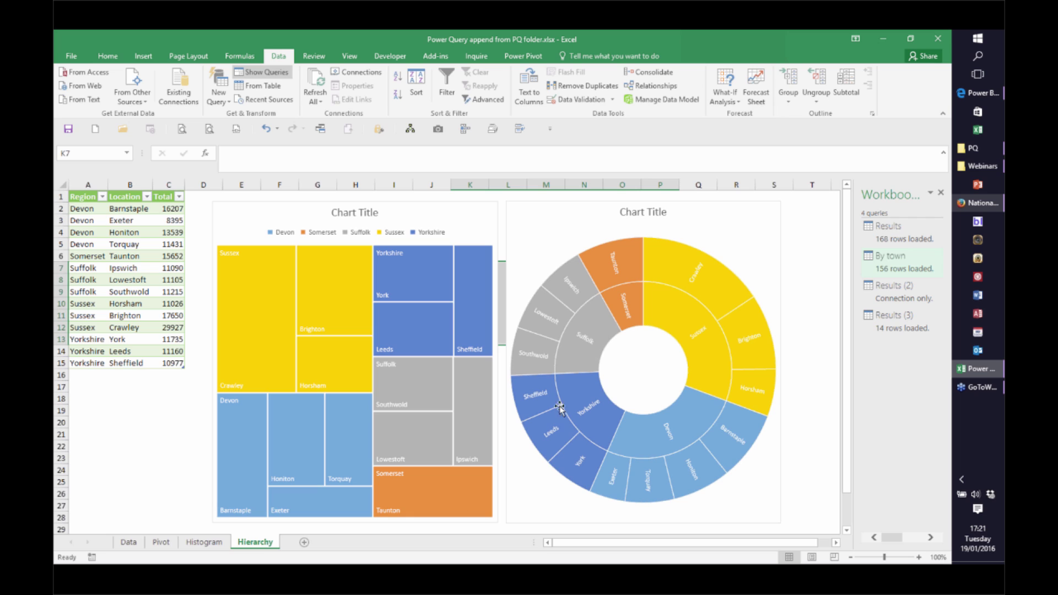
{"action": "mouse_move", "coordinate": [466, 427]}
In the Power BI report, narrow the animated Sales scatter chart and convert it to a Filled Map
{"action": "left_click", "coordinate": [984, 98]}
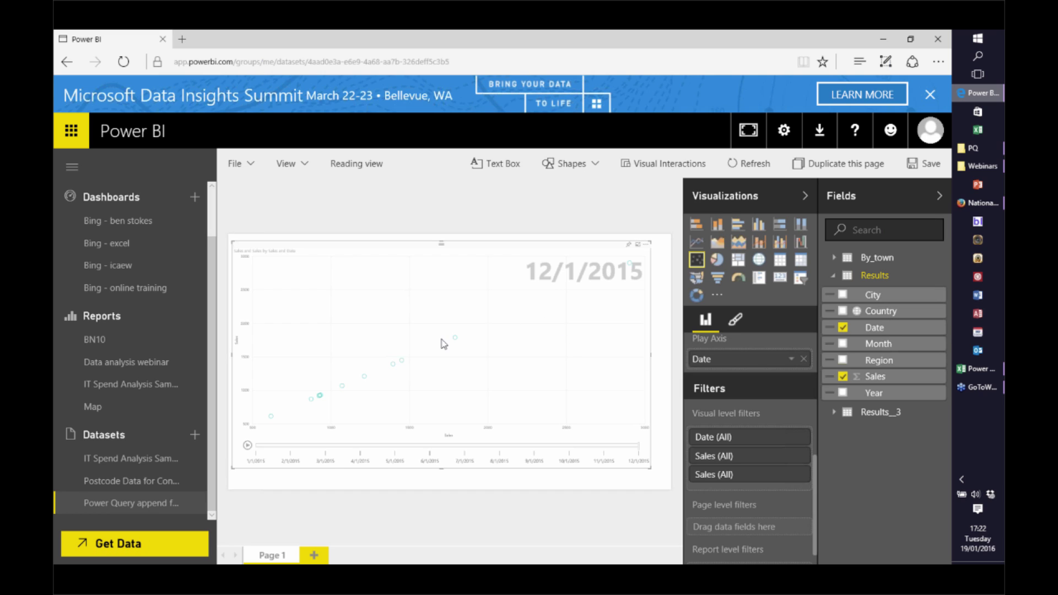
{"action": "left_click_drag", "start_coordinate": [443, 344], "coordinate": [432, 347]}
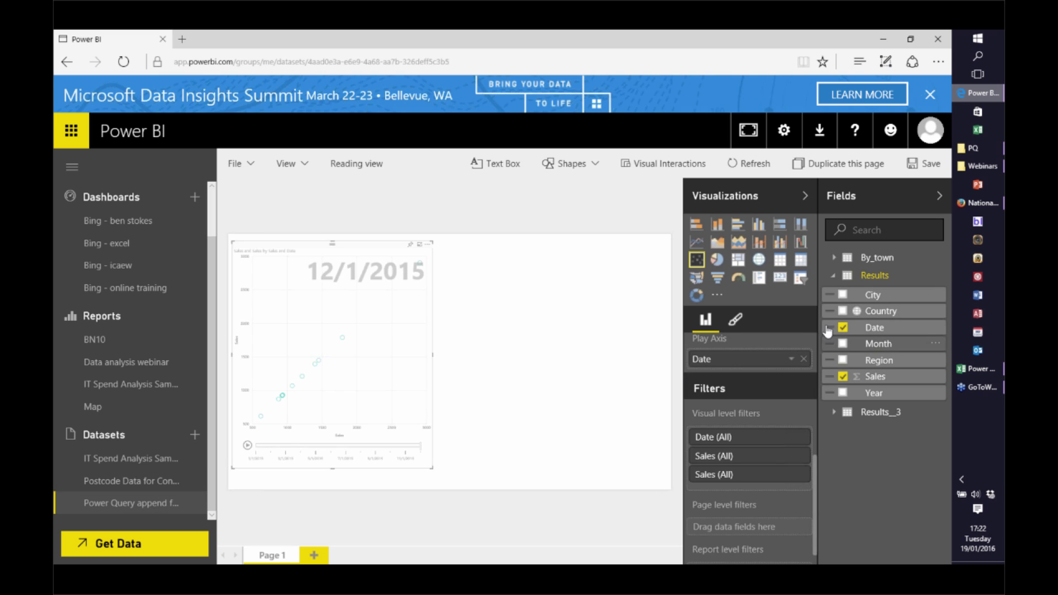
{"action": "left_click", "coordinate": [697, 280]}
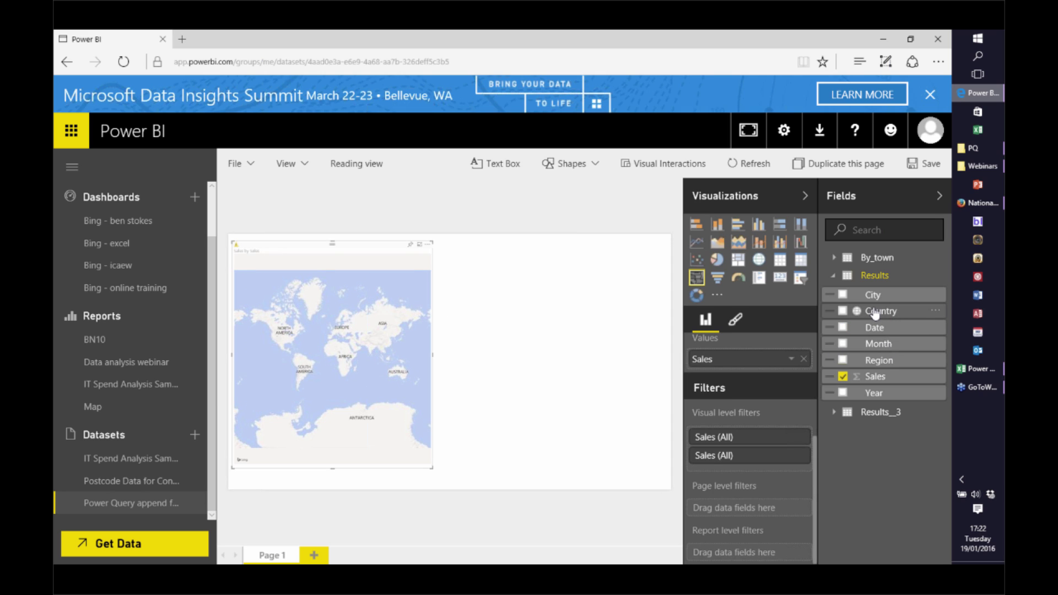
{"action": "left_click", "coordinate": [842, 311]}
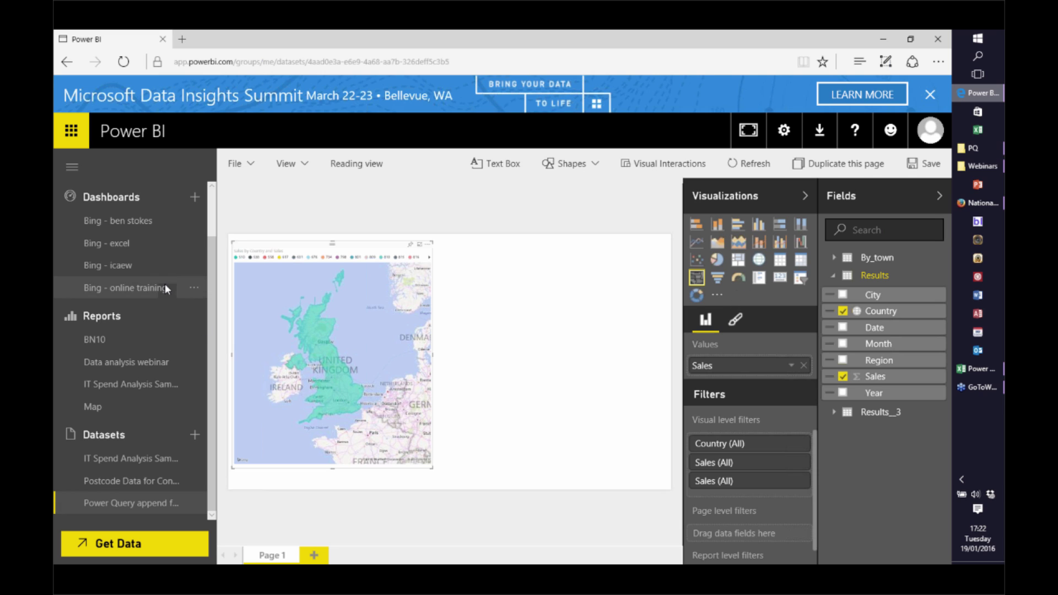
{"action": "scroll", "coordinate": [218, 245], "scroll_direction": "up", "scroll_amount": 2}
{"action": "scroll", "coordinate": [218, 250], "scroll_direction": "down", "scroll_amount": 1}
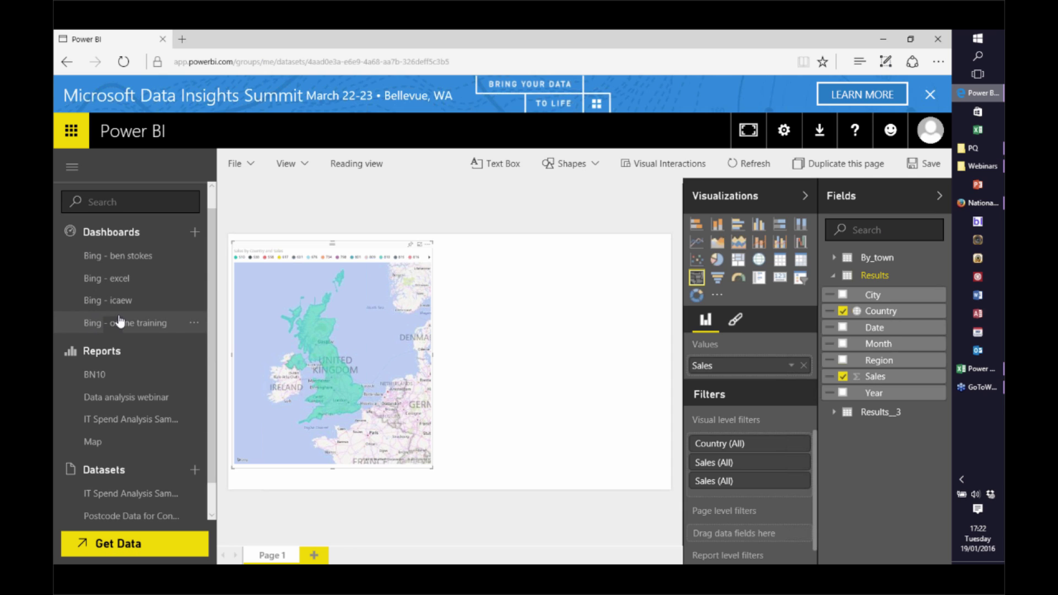
Discard the map report's changes and open the Bing - ben stokes dashboard
{"action": "left_click", "coordinate": [115, 259]}
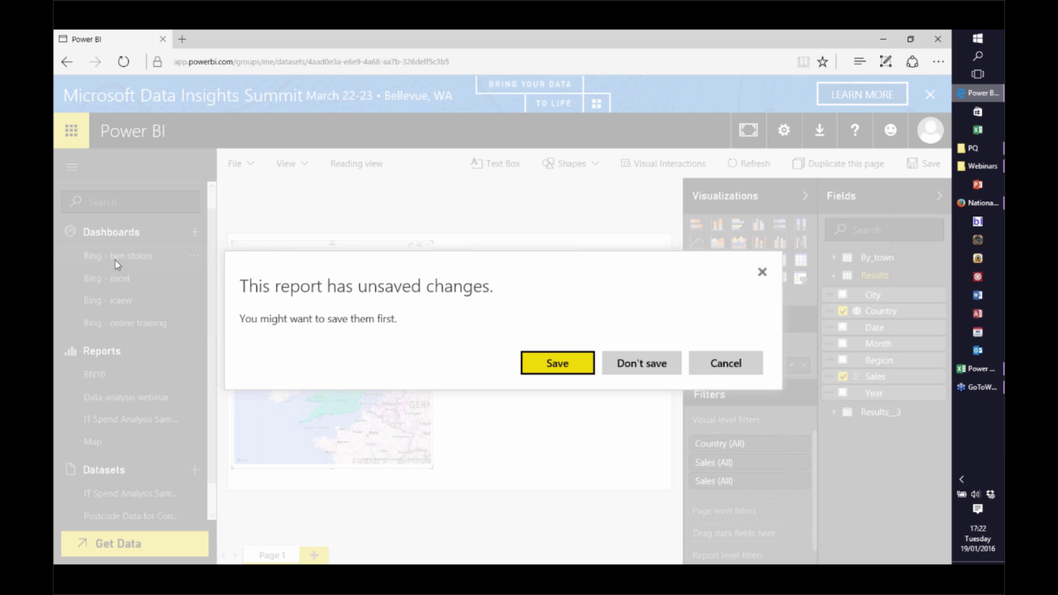
{"action": "left_click", "coordinate": [640, 375]}
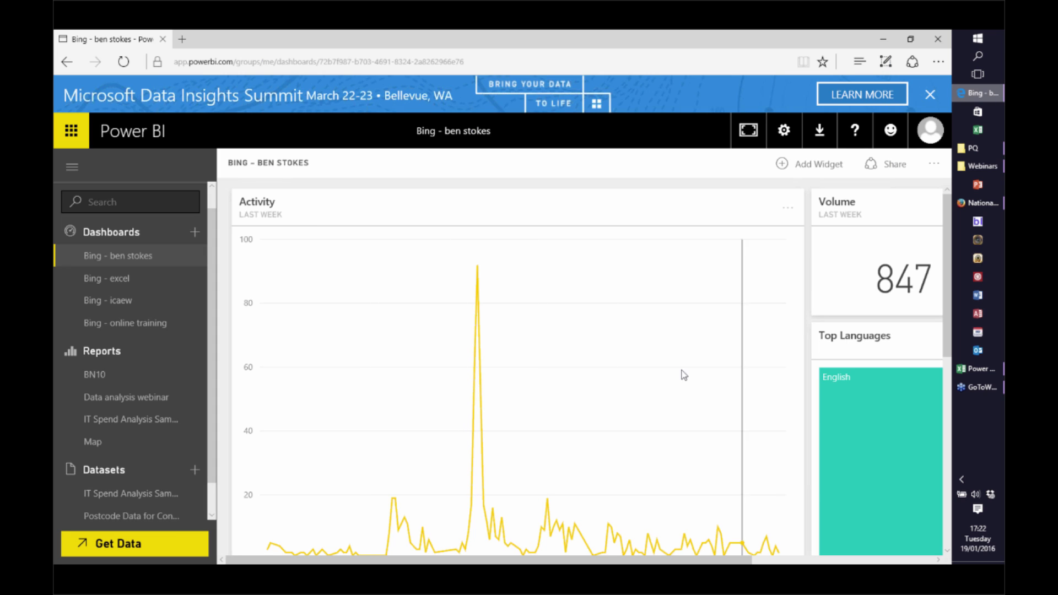
{"action": "left_click_drag", "start_coordinate": [947, 287], "coordinate": [947, 307]}
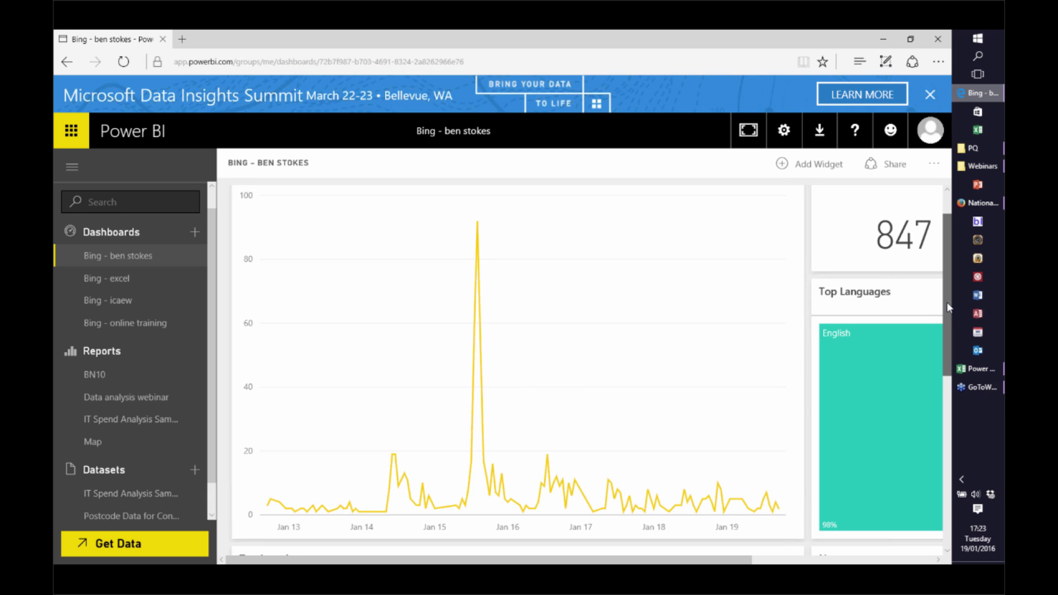
{"action": "left_click_drag", "start_coordinate": [947, 301], "coordinate": [947, 315]}
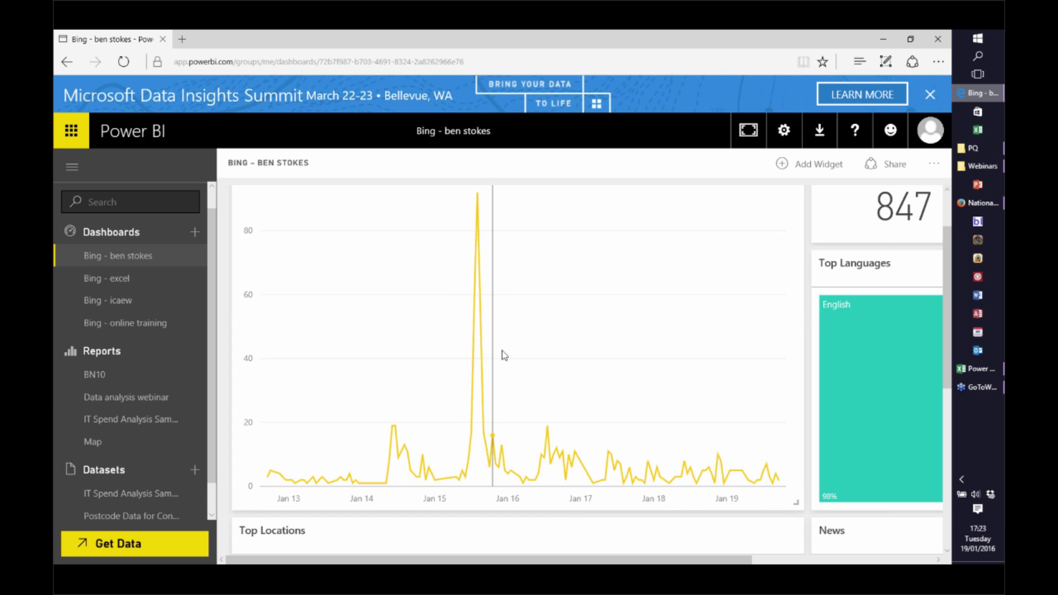
{"action": "mouse_move", "coordinate": [947, 385]}
{"action": "left_mouse_down"}
{"action": "mouse_move", "coordinate": [934, 501]}
{"action": "mouse_move", "coordinate": [937, 365]}
{"action": "mouse_move", "coordinate": [939, 394]}
{"action": "left_mouse_up"}
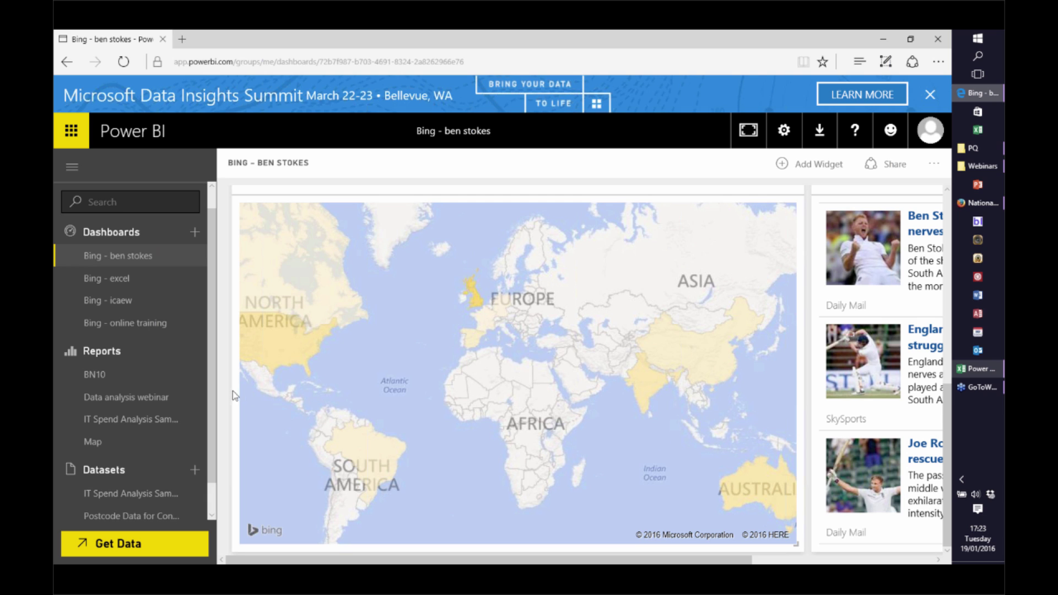
Look over the remaining dashboard tiles, then return to Excel's Hierarchy sheet with Taunton included
{"action": "left_click", "coordinate": [792, 559]}
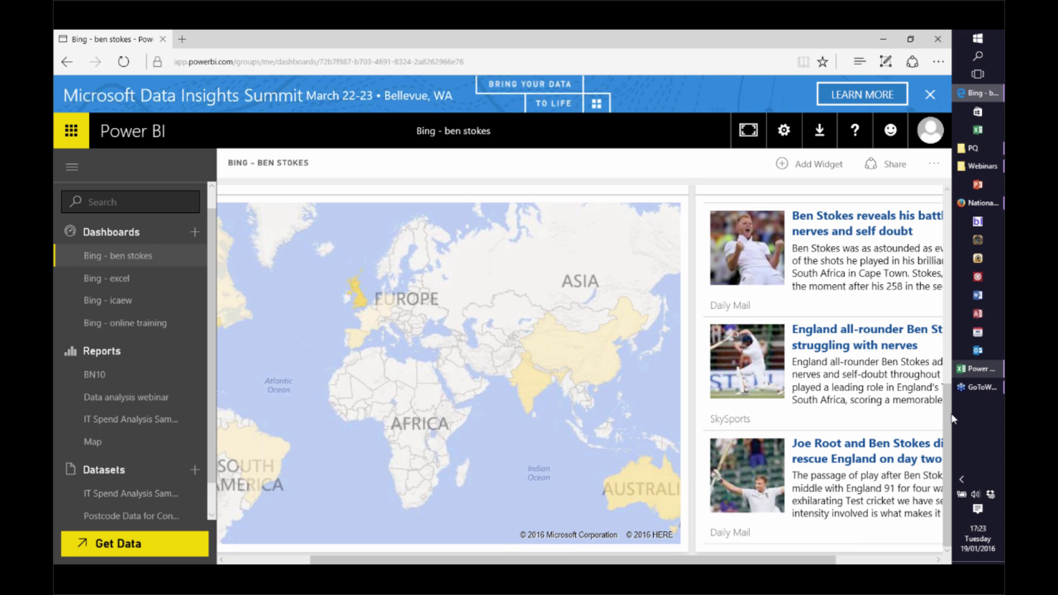
{"action": "left_click_drag", "start_coordinate": [950, 422], "coordinate": [955, 214]}
{"action": "mouse_move", "coordinate": [262, 352]}
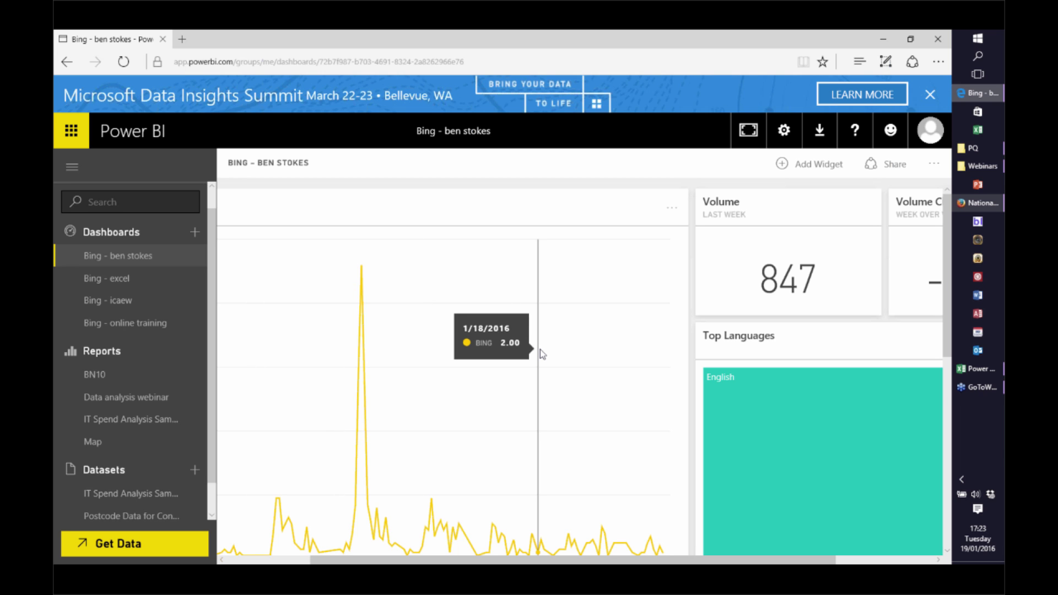
{"action": "left_click", "coordinate": [971, 375]}
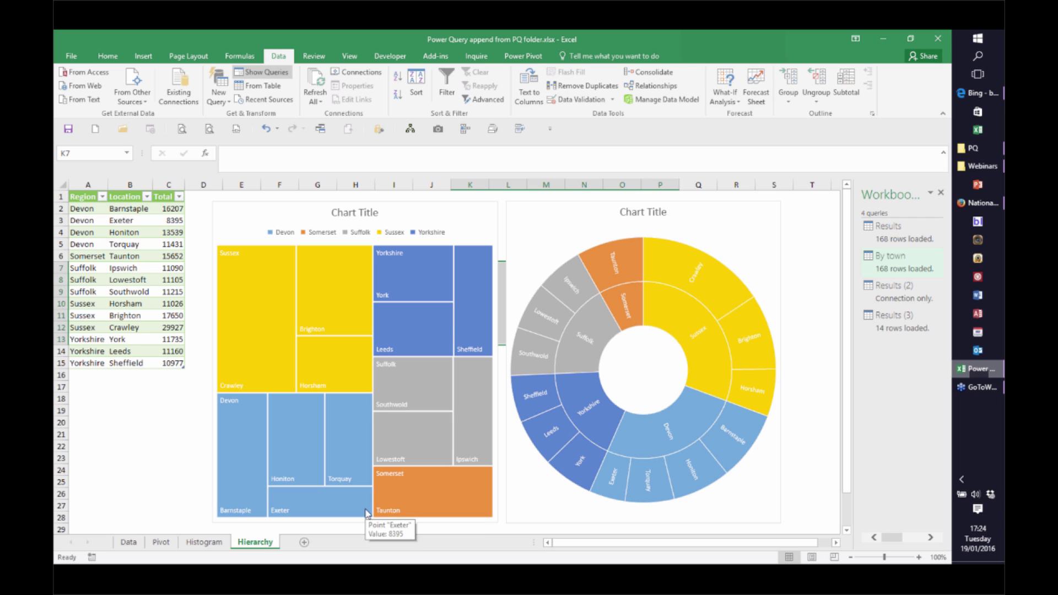
Run Refresh All (Ctrl+Alt+F5) and wait until every query finishes reloading
{"action": "key", "text": "ctrl+alt+F5"}
{"action": "key", "text": "ctrl+alt+F5"}
{"action": "mouse_move", "coordinate": [333, 503]}
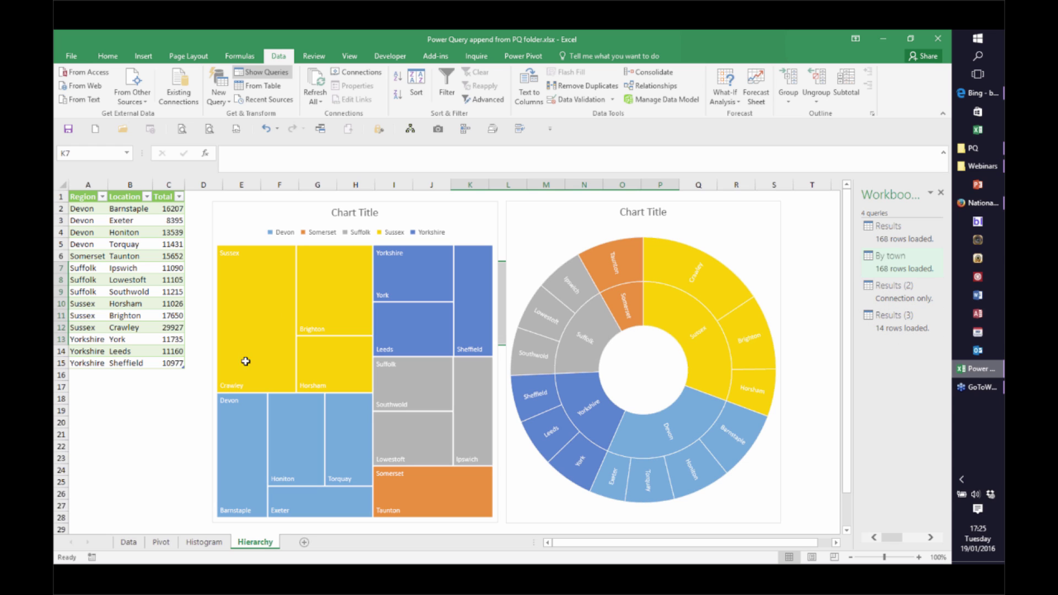
Create a new blank workbook, Book2, and list the legacy From Other Sources data sources
{"action": "left_click", "coordinate": [99, 134]}
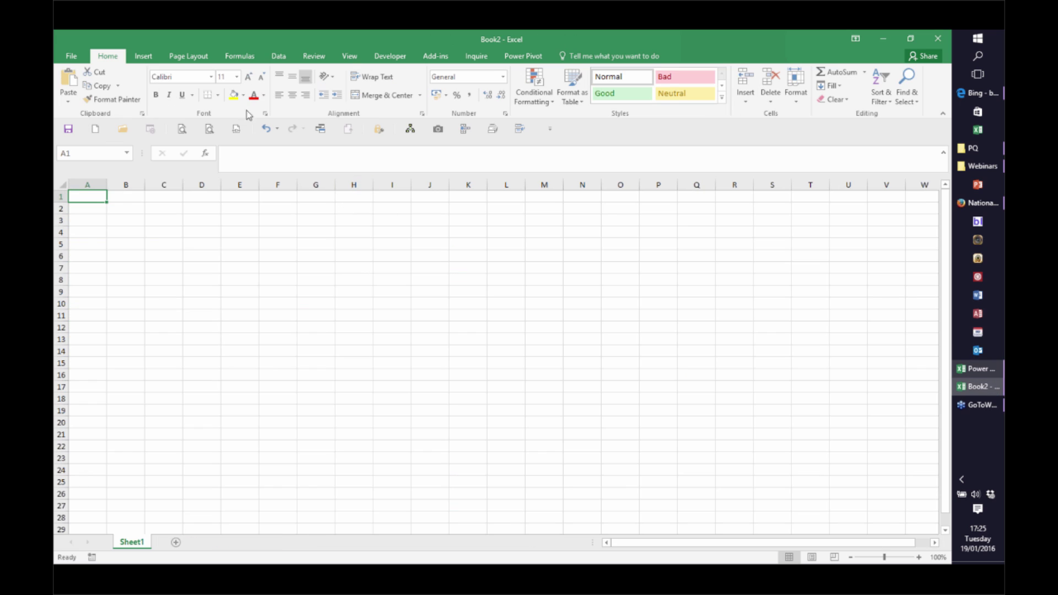
{"action": "left_click", "coordinate": [278, 56]}
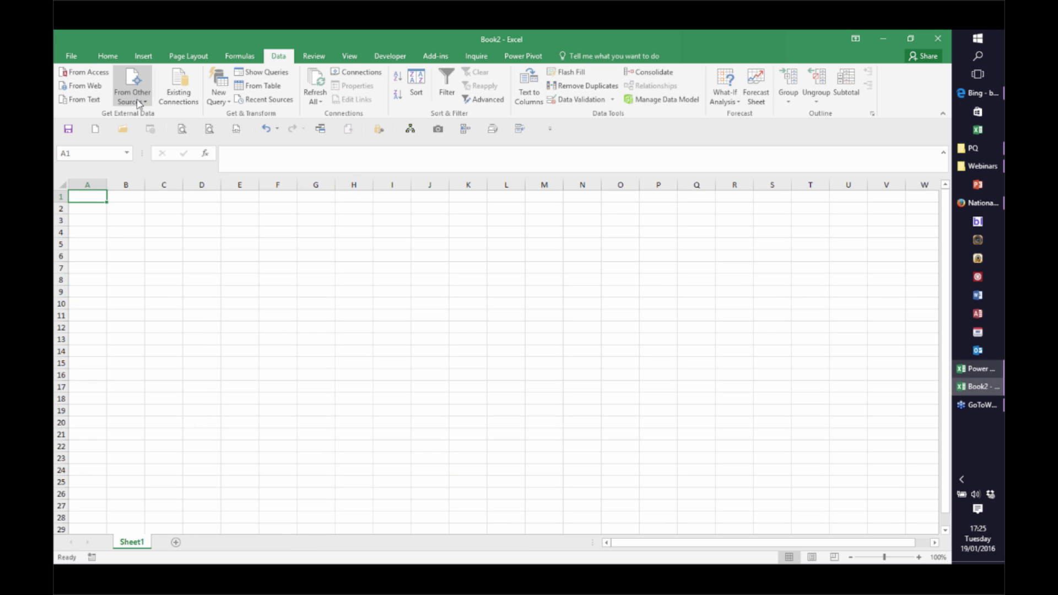
{"action": "left_click", "coordinate": [139, 101]}
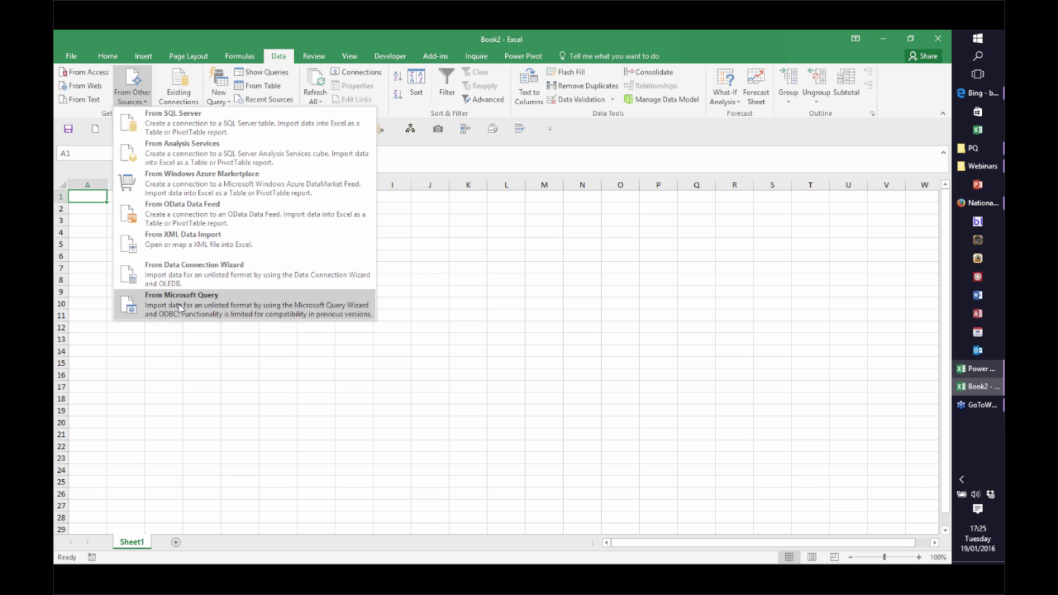
Browse the New Query sources, trying Oracle Database and ODBC, then cancel without connecting
{"action": "left_click", "coordinate": [228, 103]}
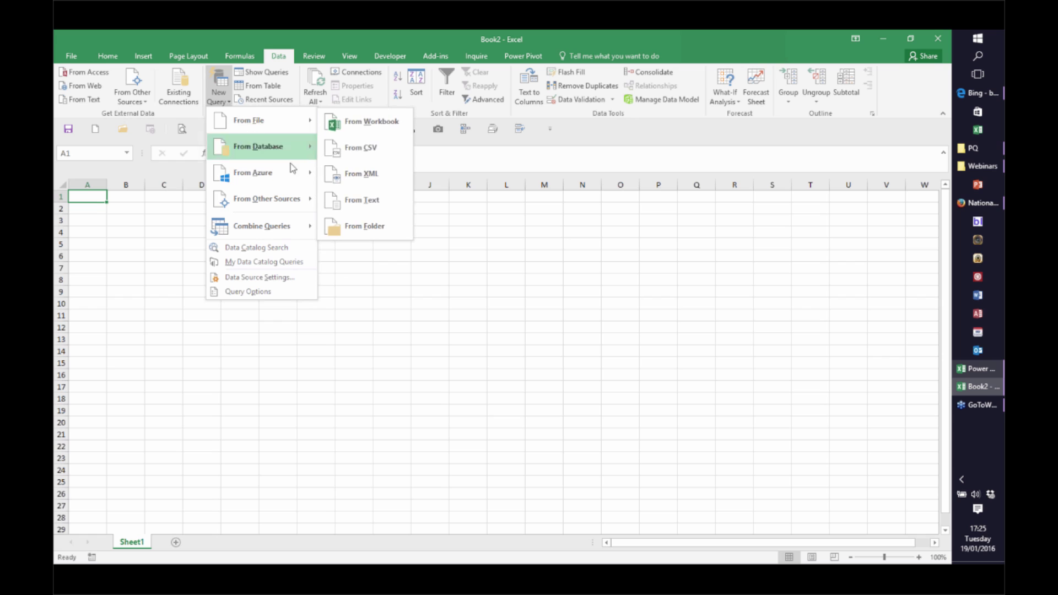
{"action": "mouse_move", "coordinate": [295, 153]}
{"action": "left_click", "coordinate": [368, 233]}
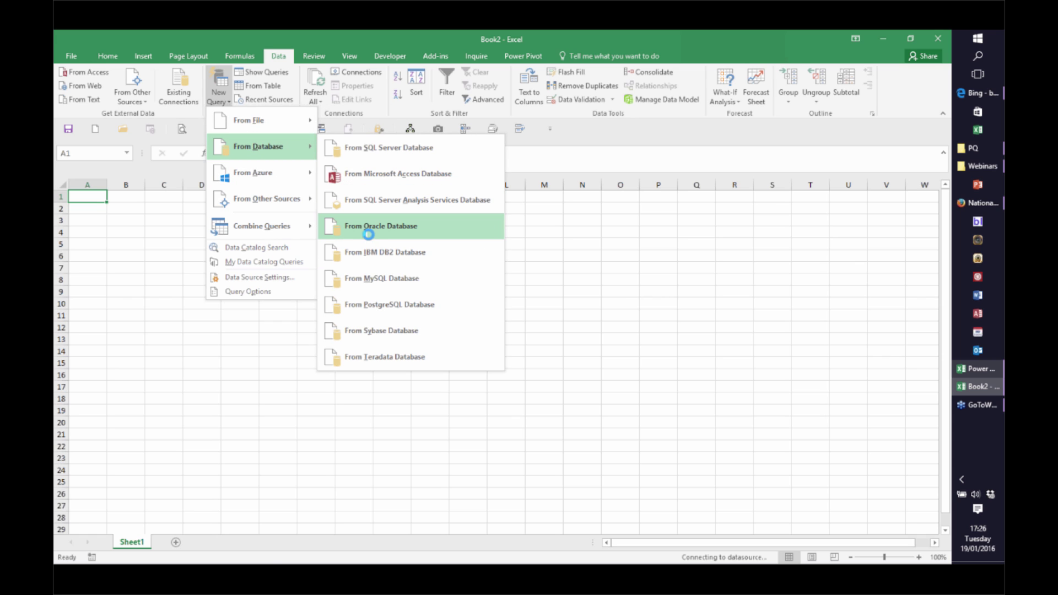
{"action": "mouse_move", "coordinate": [308, 204]}
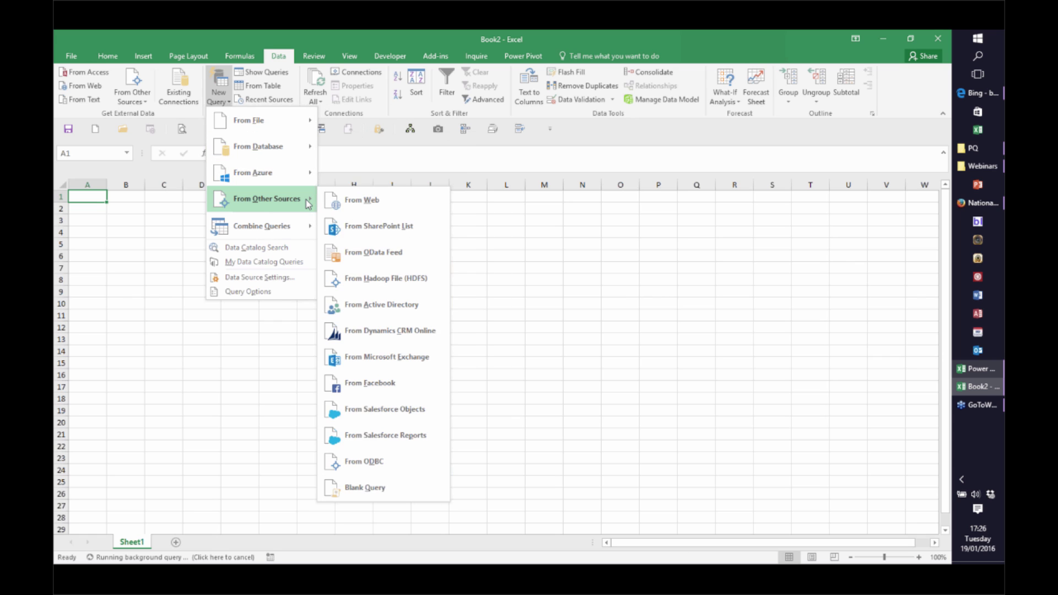
{"action": "left_click", "coordinate": [363, 460]}
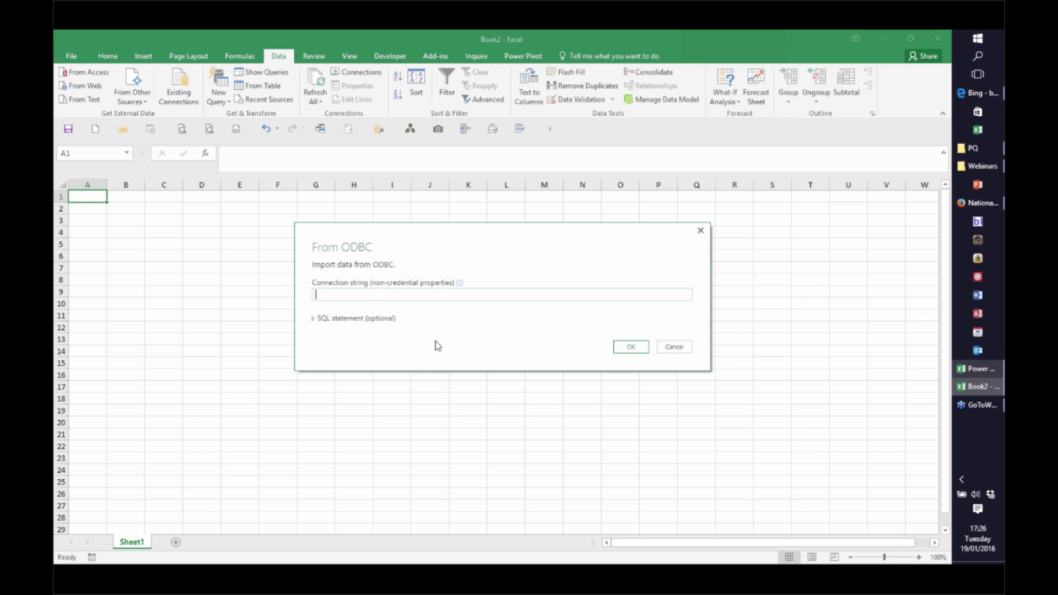
{"action": "left_click", "coordinate": [668, 350]}
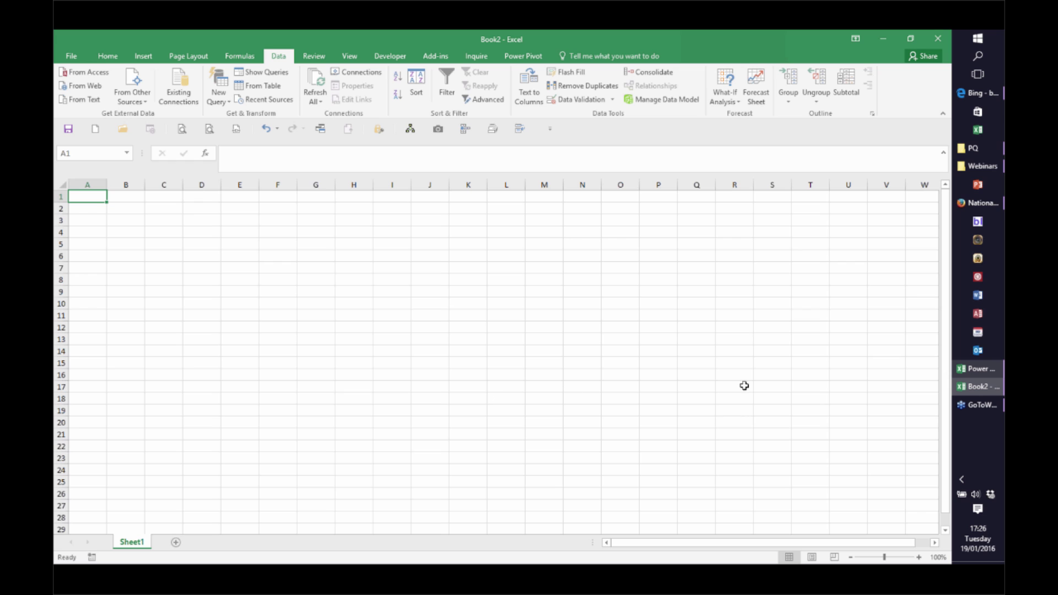
Return to the Power Query workbook and insert a Bing Maps add-in on the Histogram sheet
{"action": "left_click", "coordinate": [981, 369]}
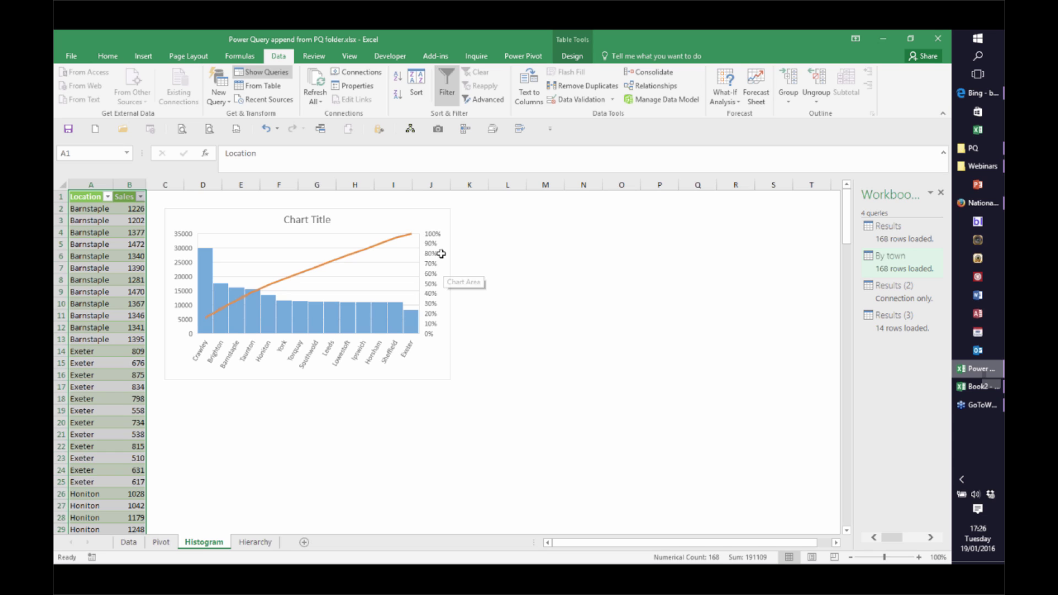
{"action": "left_click", "coordinate": [143, 57]}
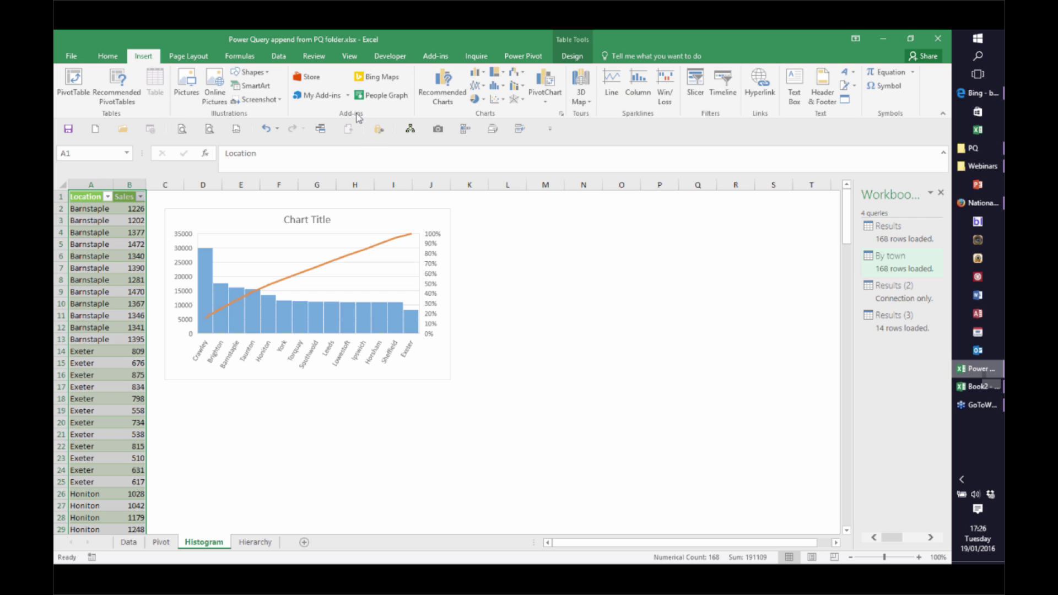
{"action": "left_click", "coordinate": [380, 81]}
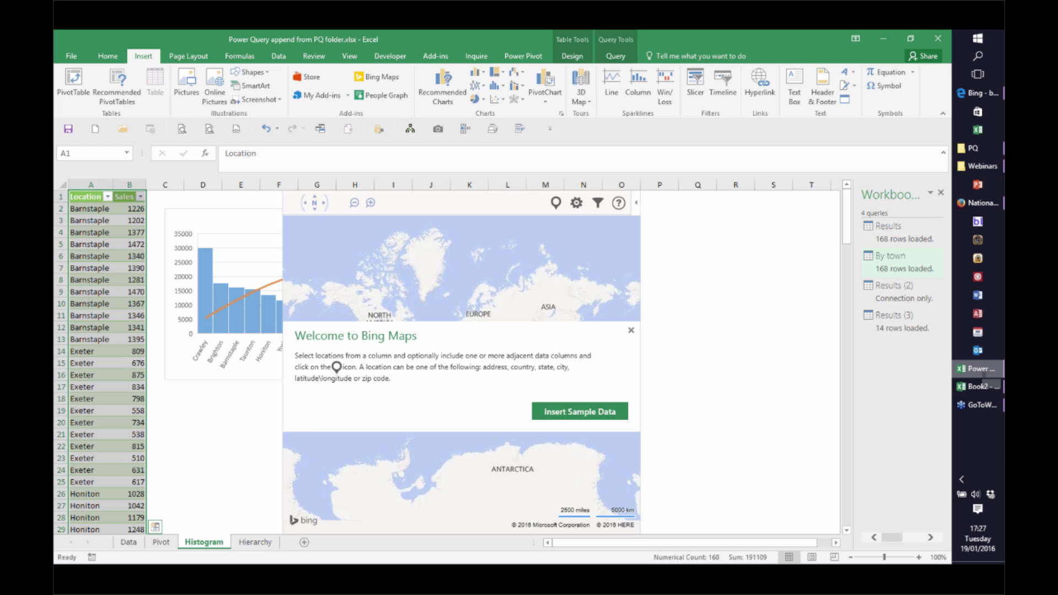
Try inserting Bing Maps sample data, which fails asking for a blank 8x3 area
{"action": "left_click", "coordinate": [560, 409]}
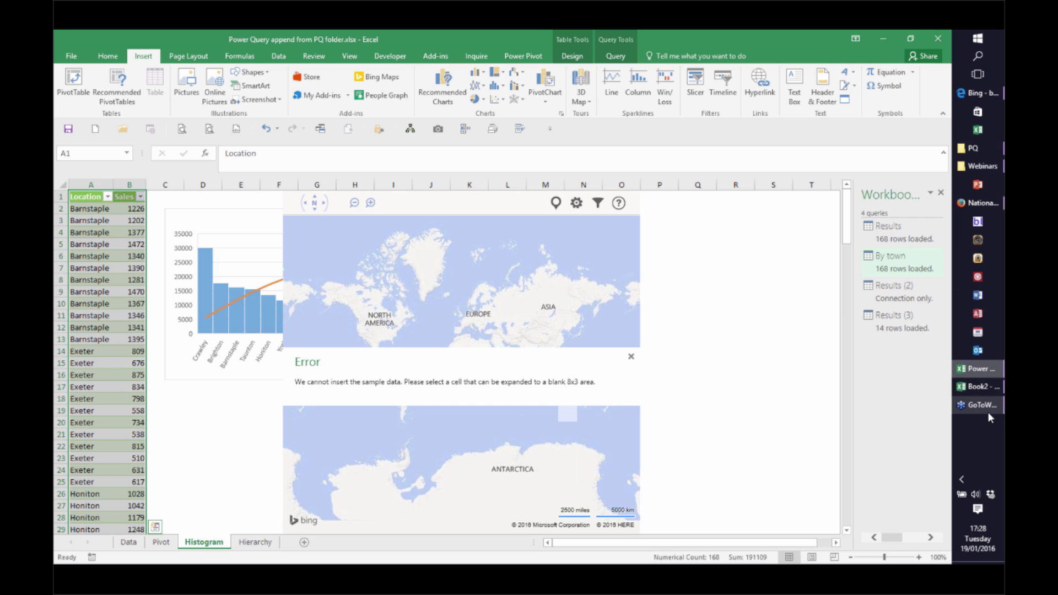
{"action": "left_click", "coordinate": [969, 407]}
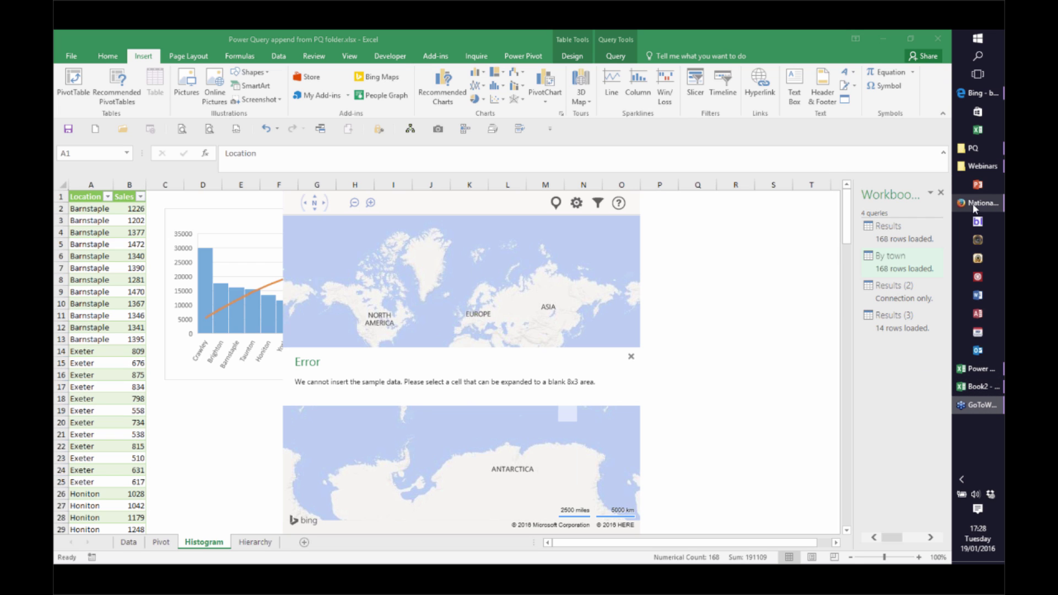
{"action": "mouse_move", "coordinate": [974, 209]}
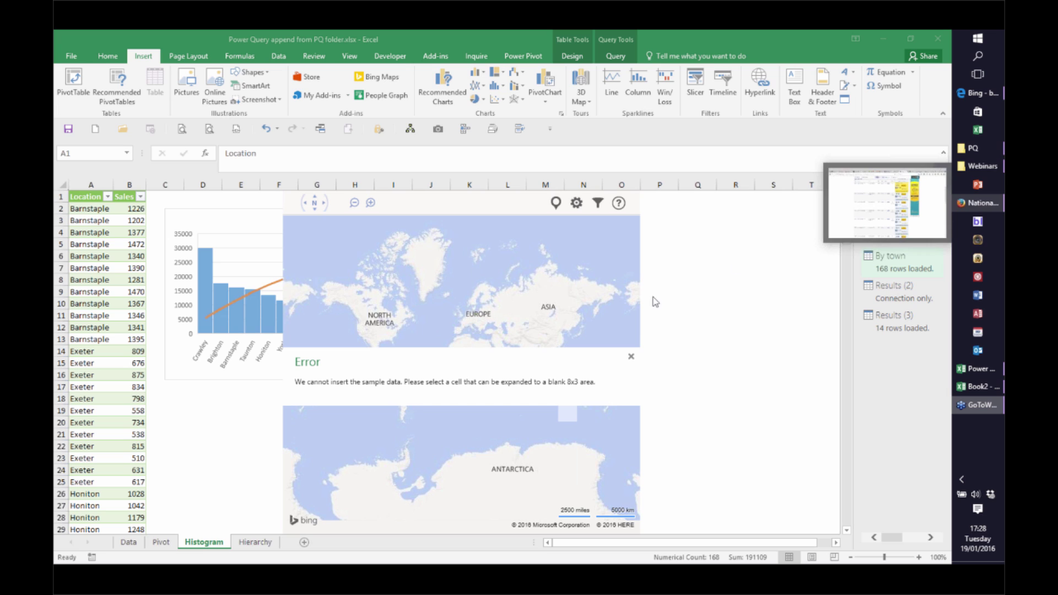
{"action": "left_click", "coordinate": [694, 312]}
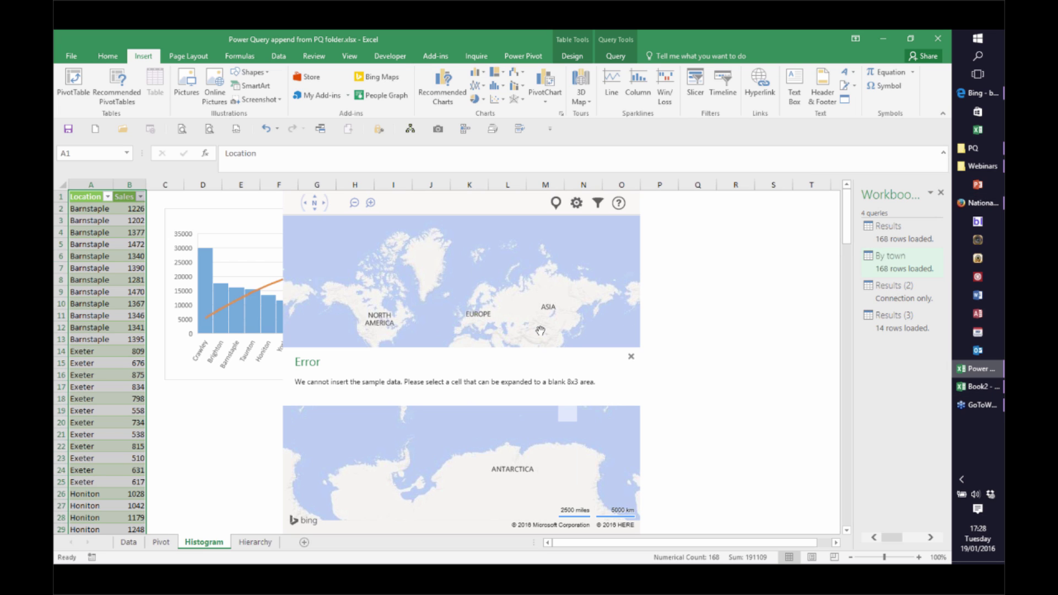
{"action": "left_click", "coordinate": [725, 279]}
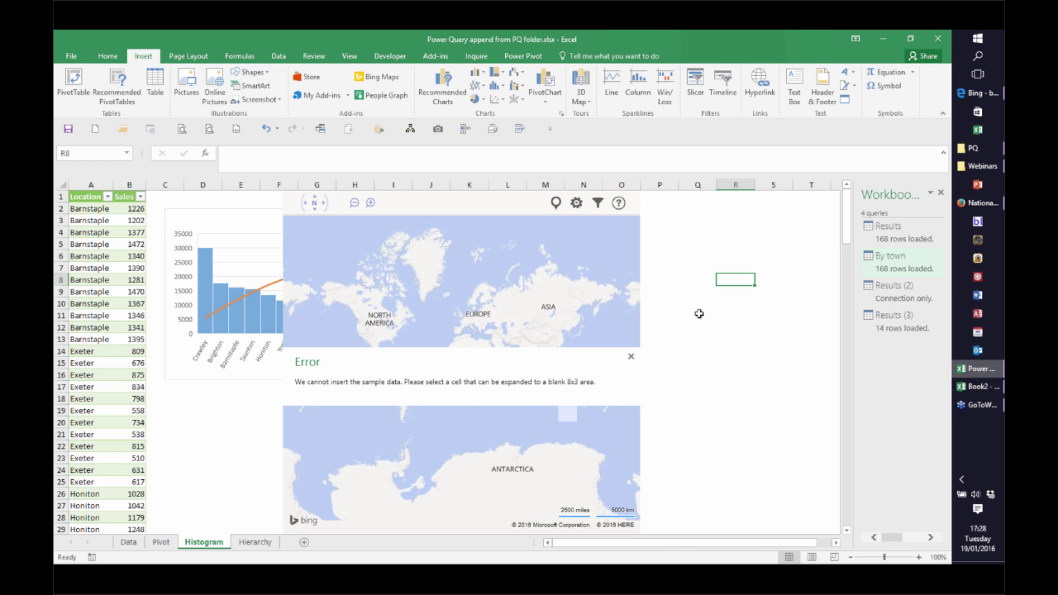
On the Pivot sheet, refresh all queries with Ctrl+Alt+F5, showing Sum of Sales totalling 175,457
{"action": "left_click", "coordinate": [160, 541]}
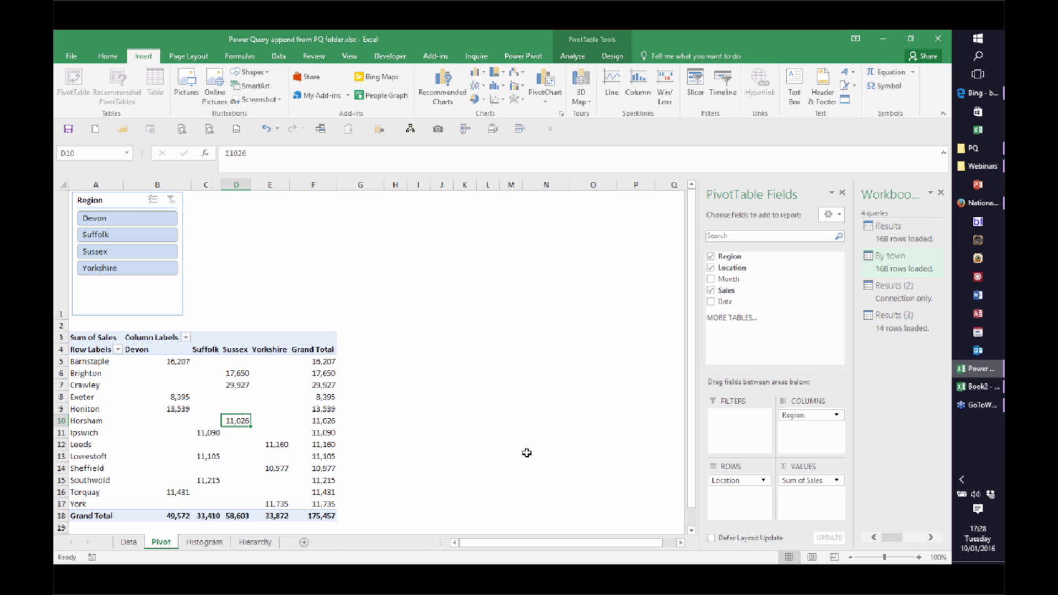
{"action": "key", "text": "ctrl+alt+F5"}
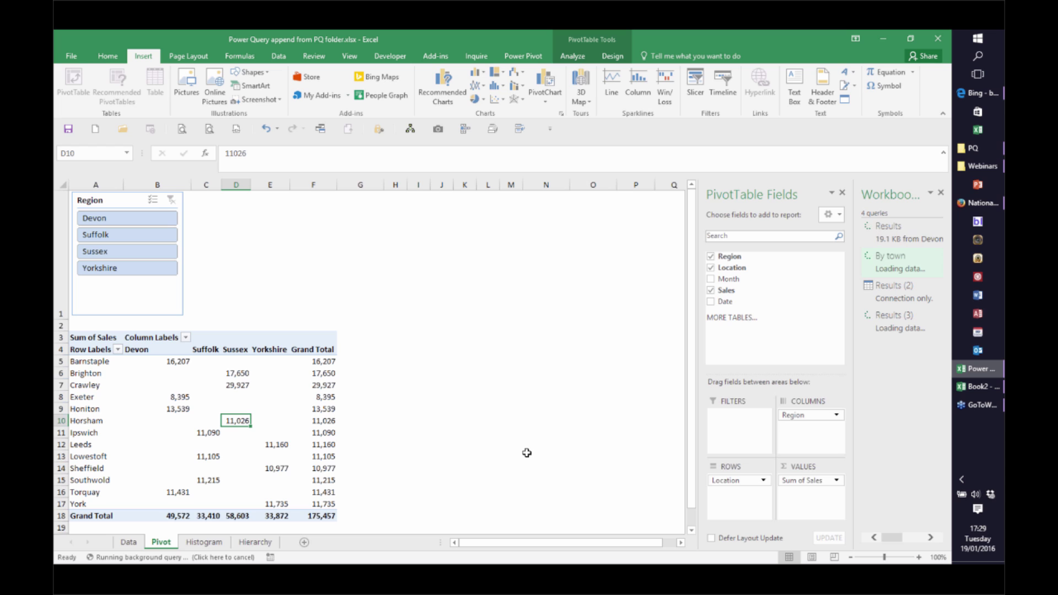